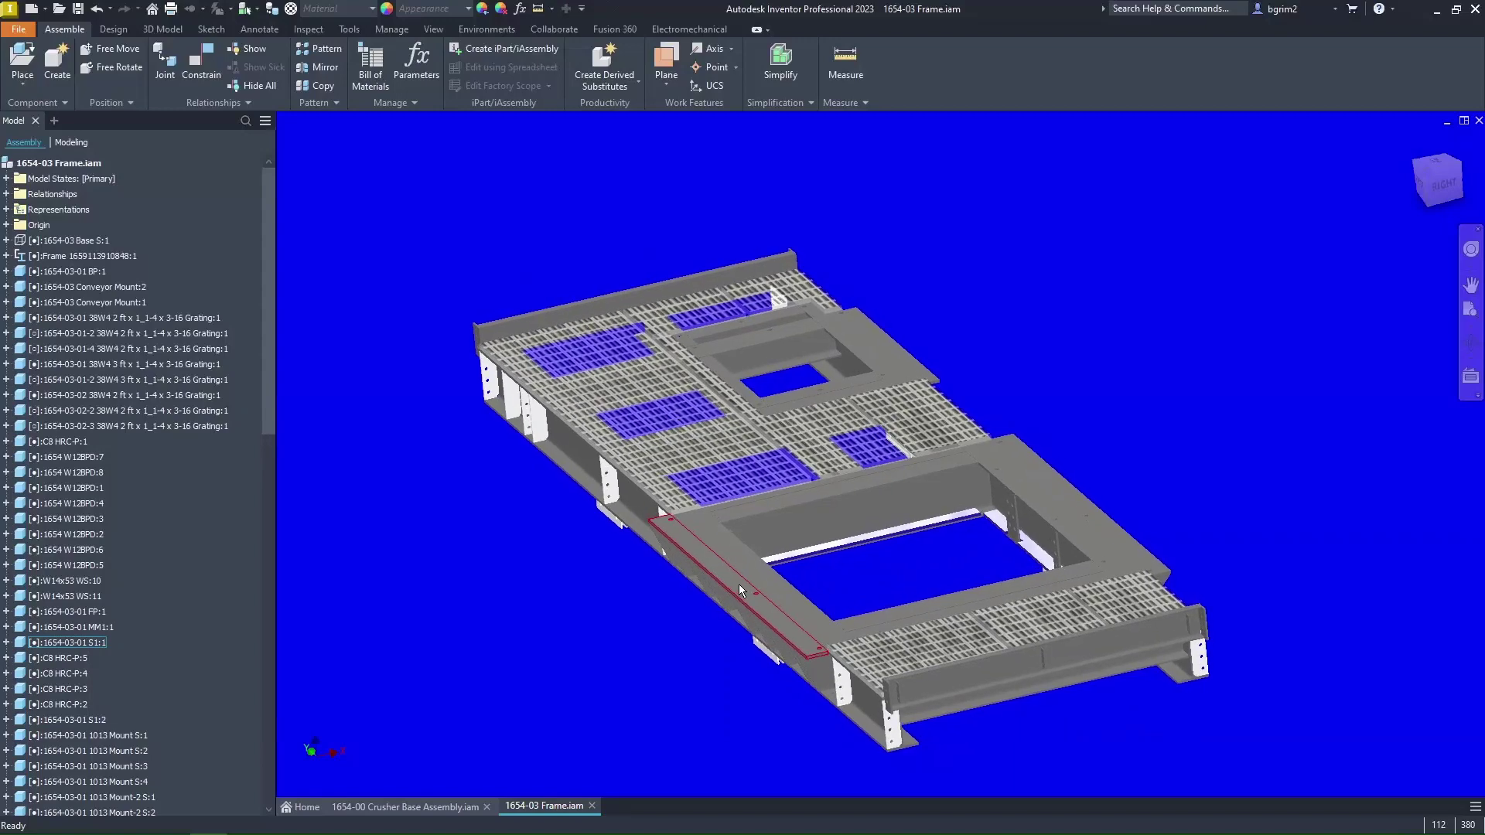
# Examine the frame assembly from its underside, its side and above.
pyautogui.click(593, 573)
pyautogui.press('F5')
pyautogui.press('F5')
pyautogui.press('F5')
pyautogui.press('F5')
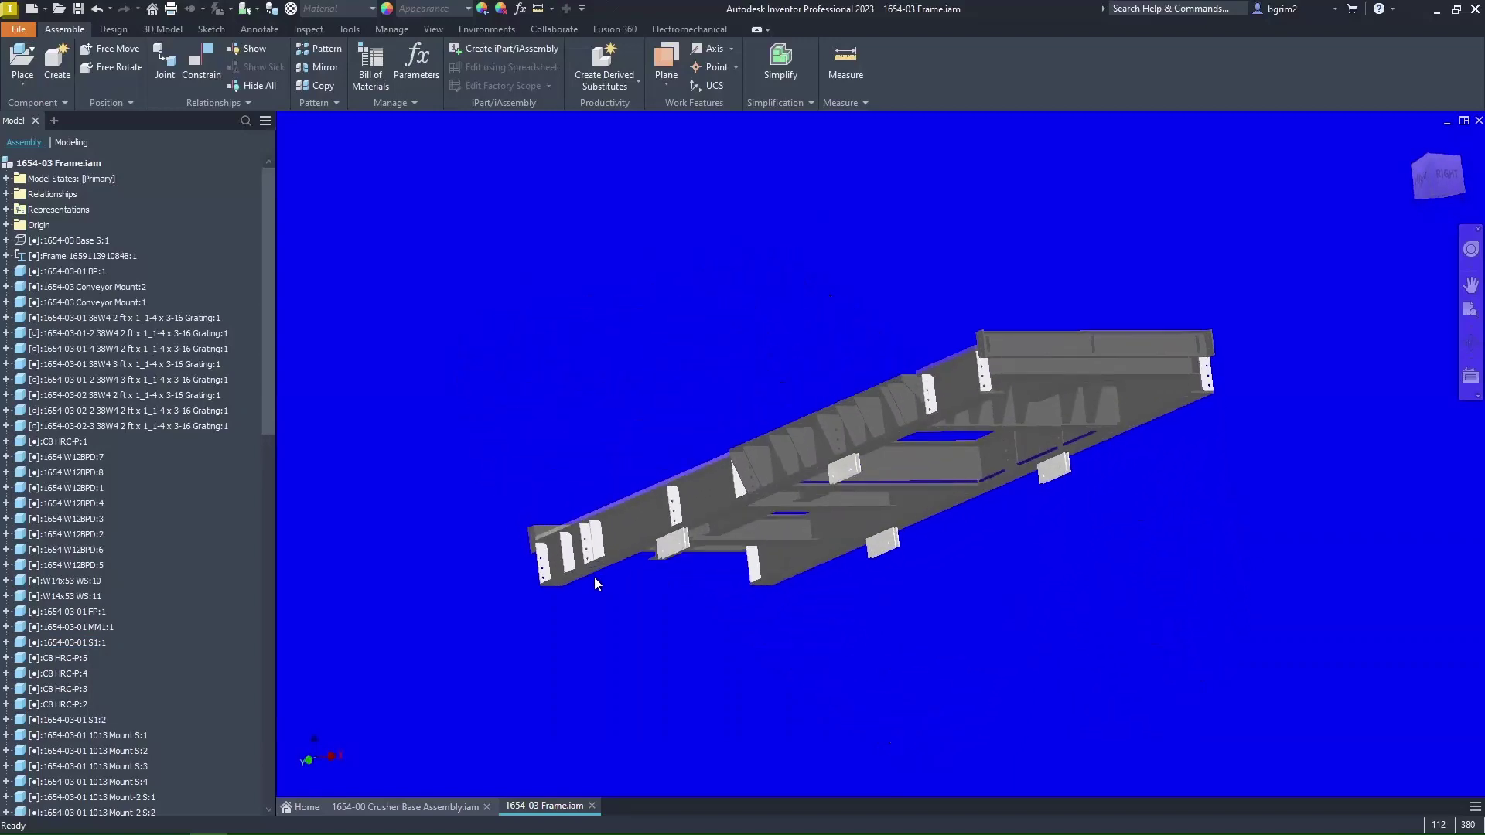
pyautogui.press('F5')
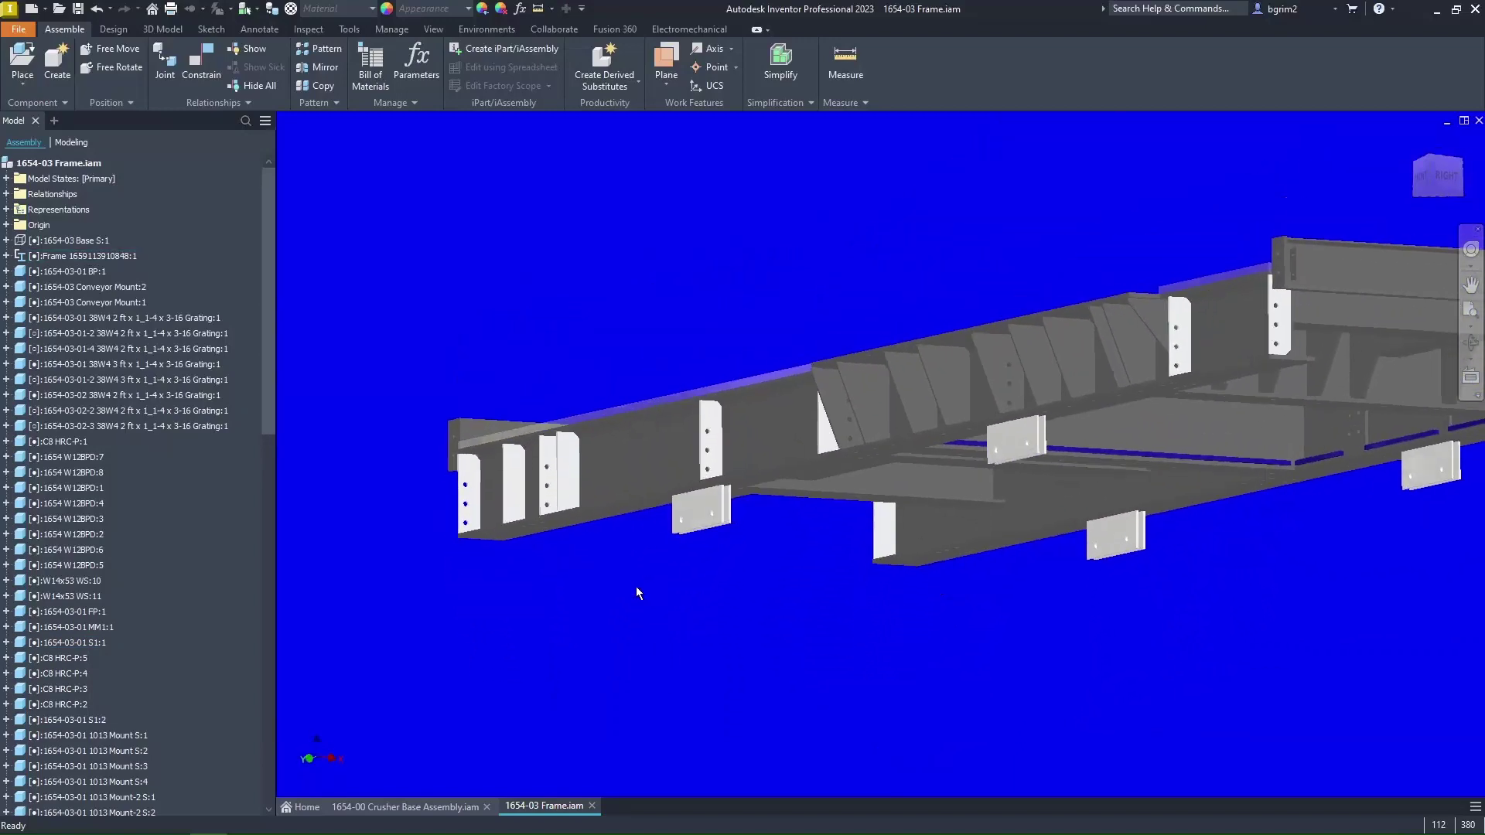
pyautogui.press('F5')
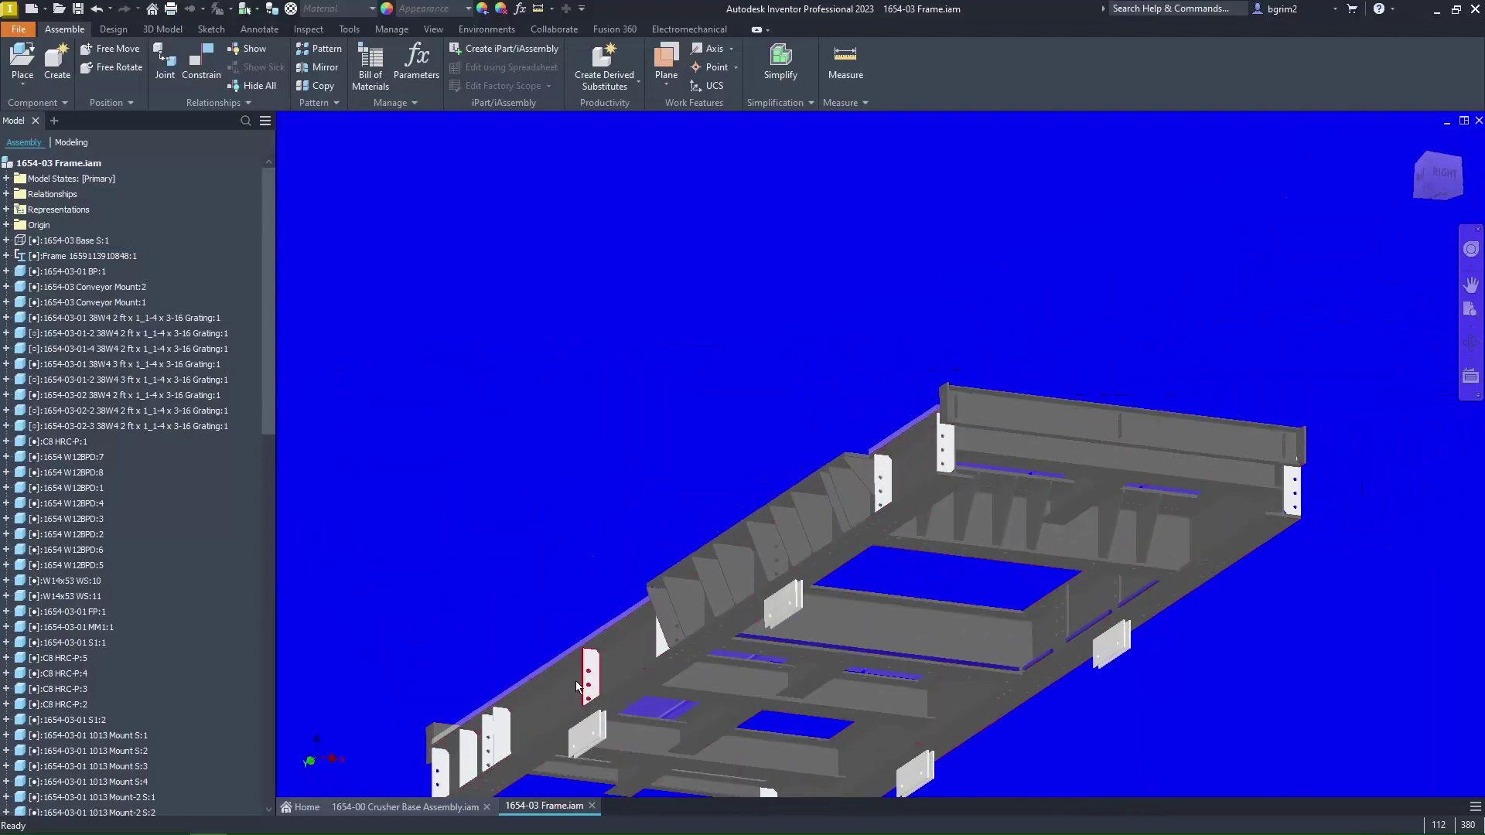
pyautogui.press('F5')
pyautogui.press('F5')
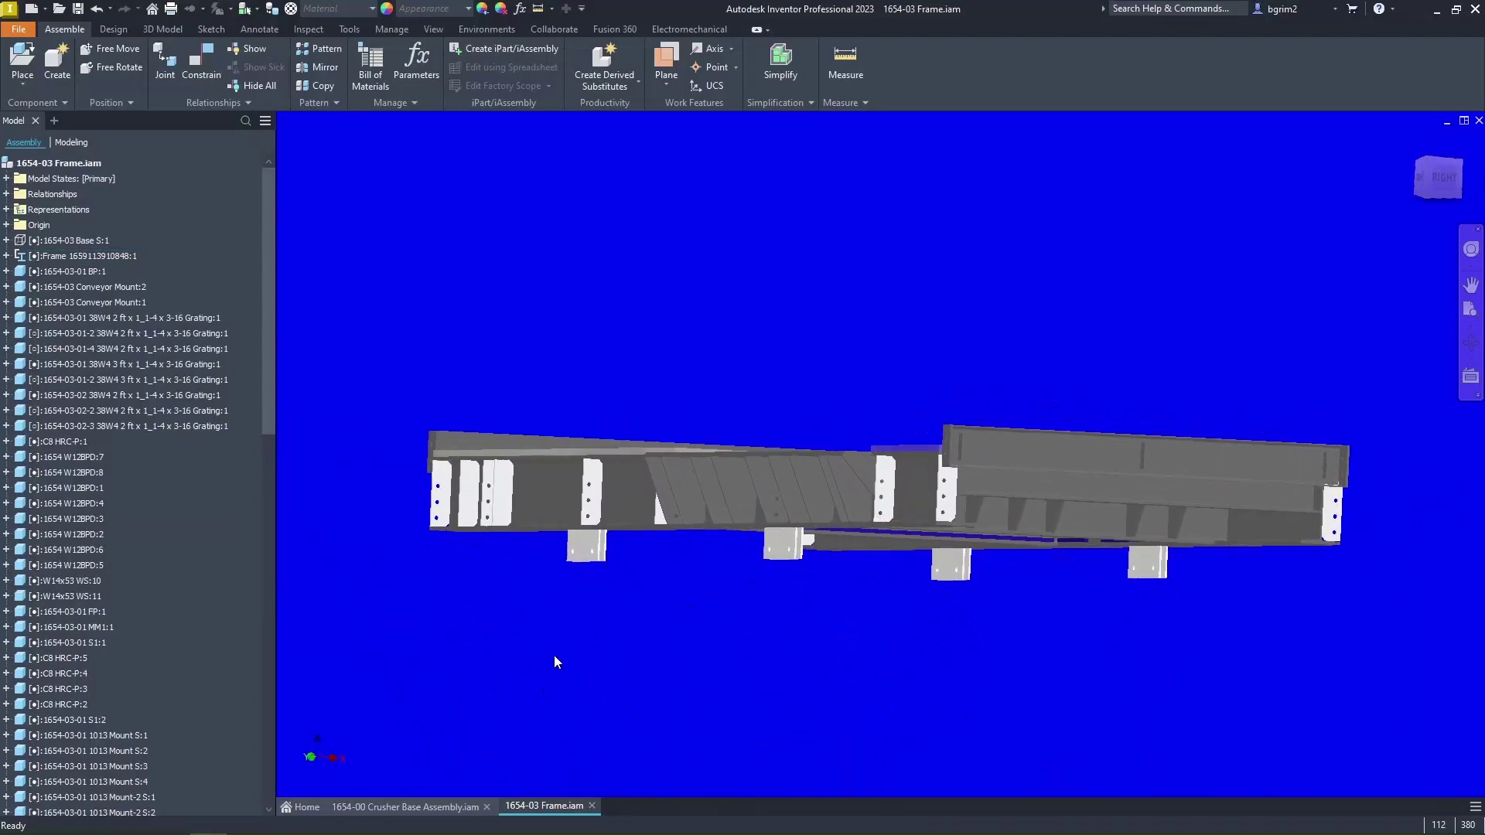
pyautogui.press('F5')
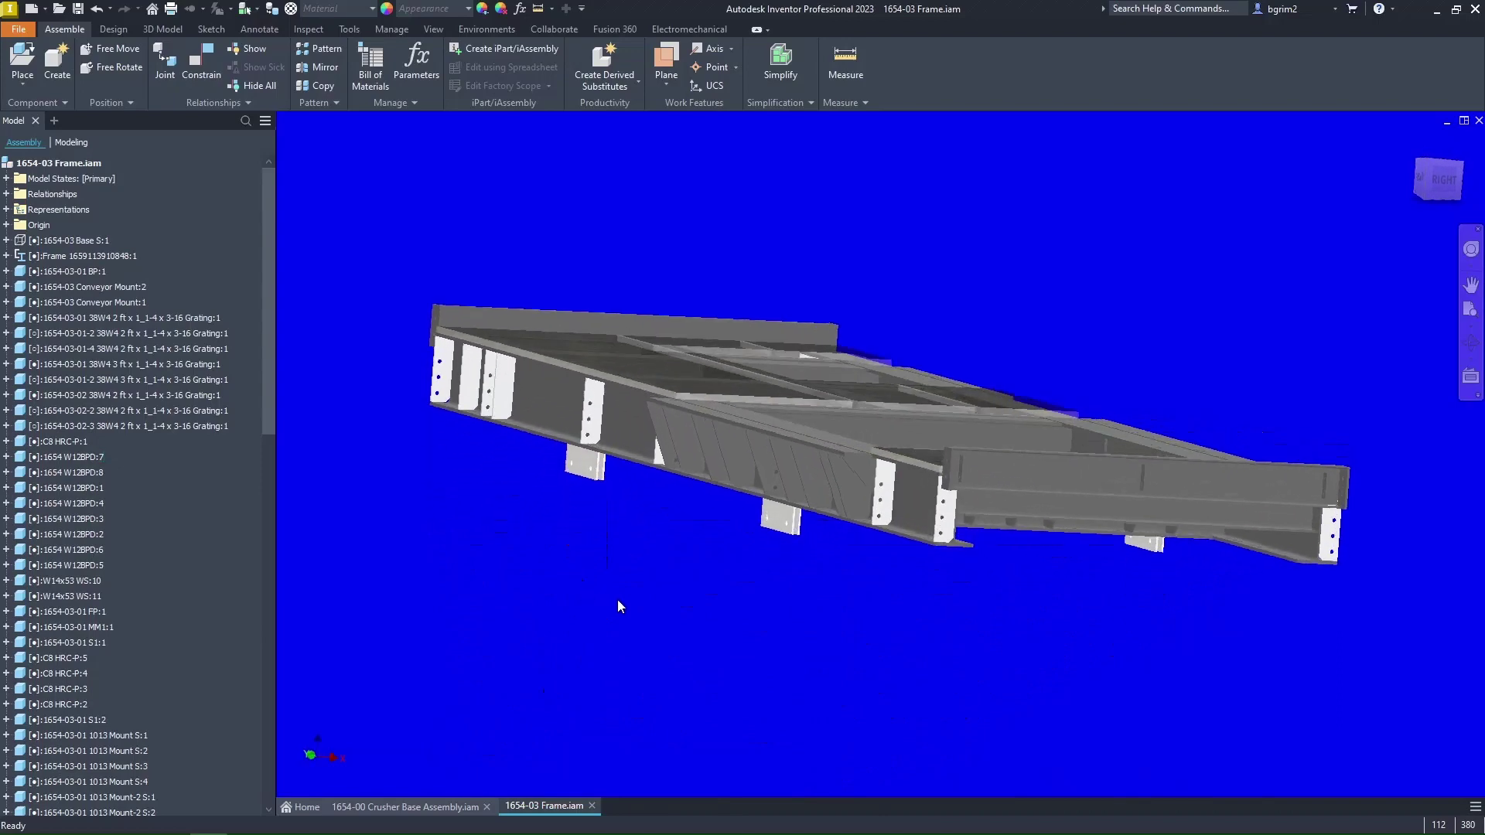
pyautogui.press('F5')
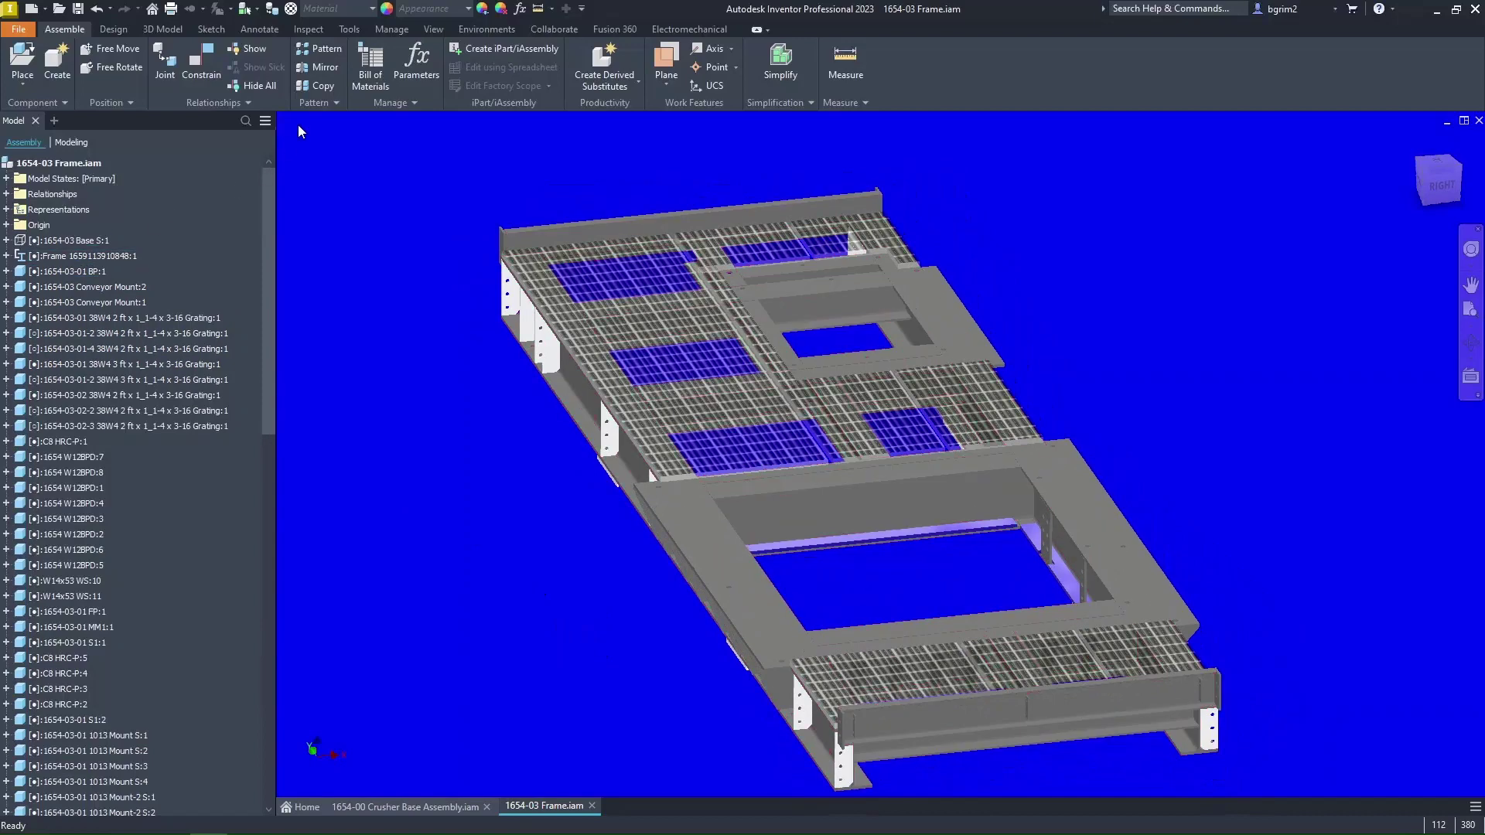
# Open the frame's bill of materials and highlight the AISC - W 14x53 - 261.25 beams to inspect them in the model from below.
pyautogui.click(380, 80)
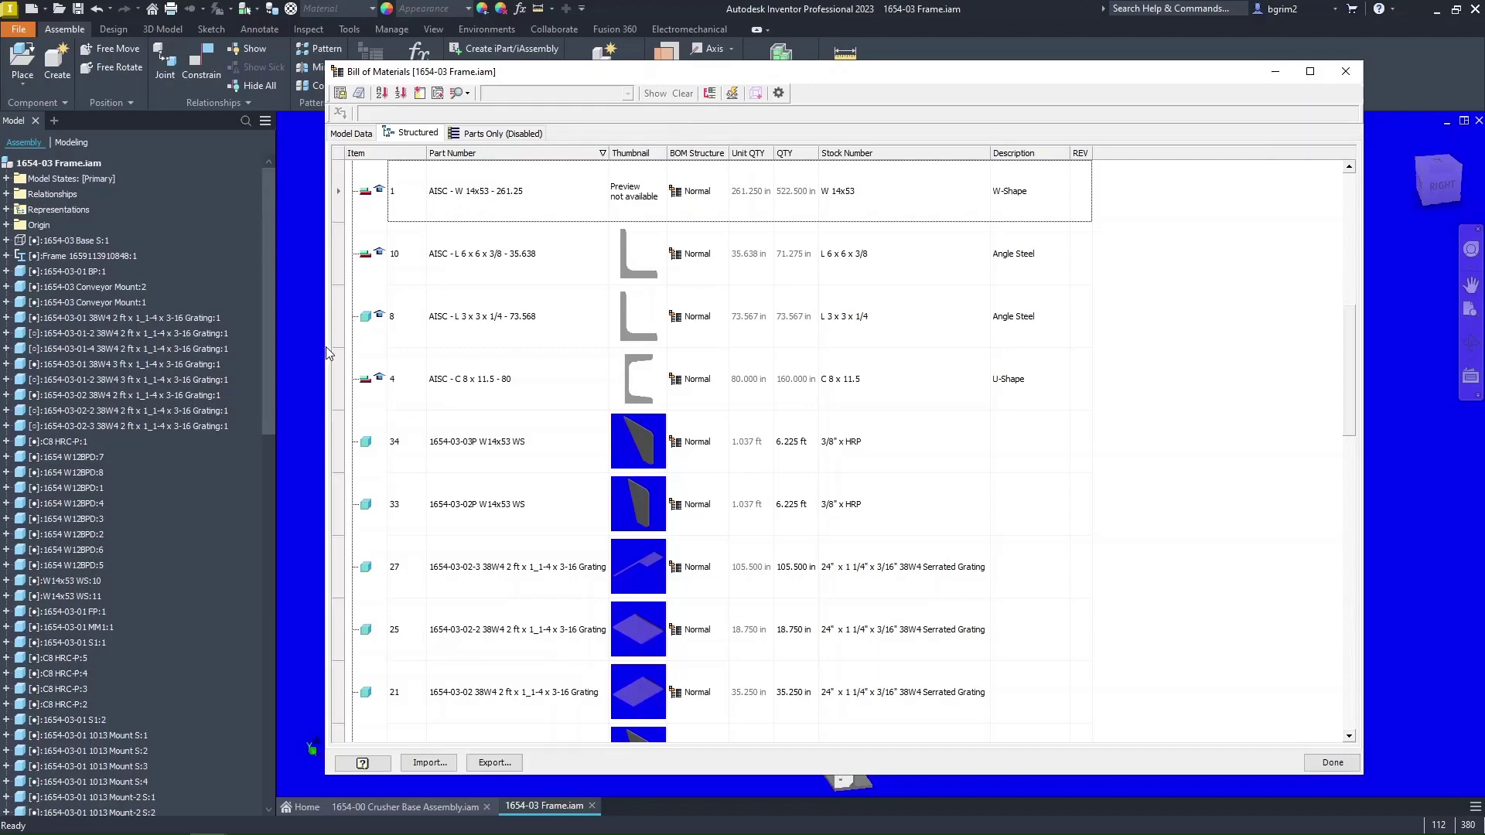
pyautogui.moveTo(323, 347); pyautogui.dragTo(542, 347)
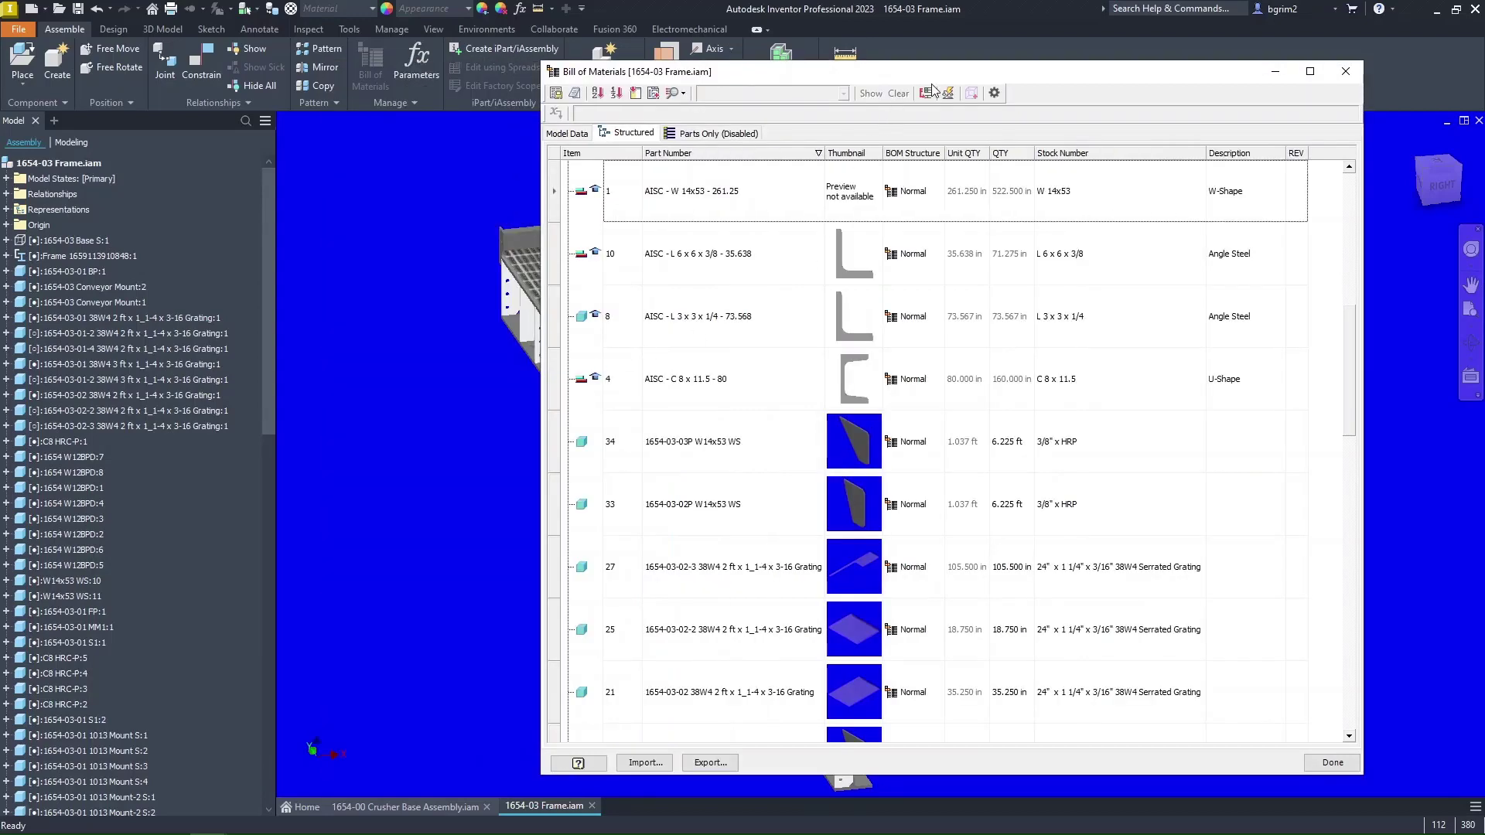
pyautogui.moveTo(940, 75); pyautogui.dragTo(1226, 537)
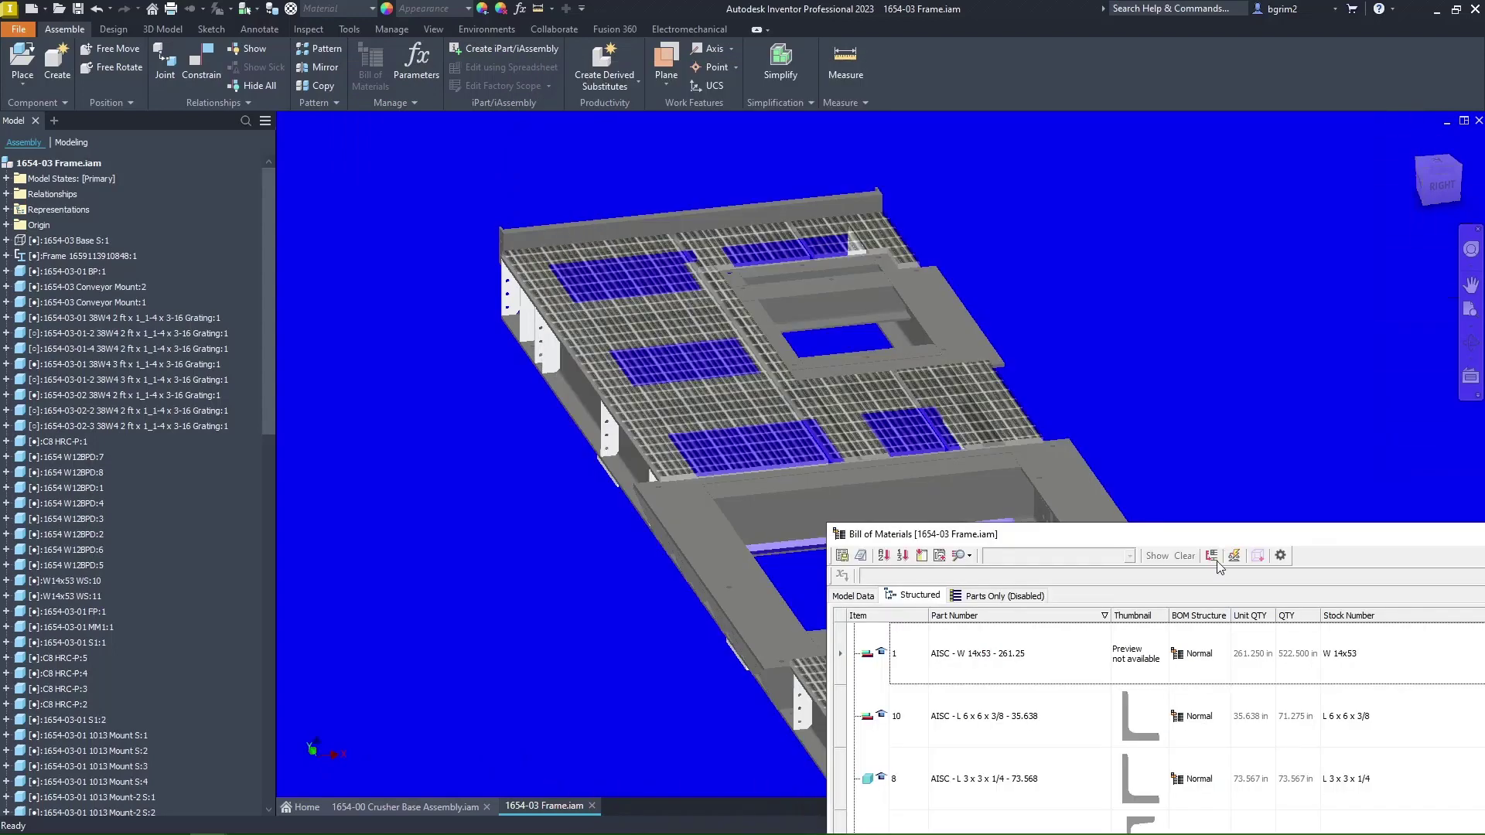
pyautogui.click(980, 661)
pyautogui.scroll(3, 705, 619)
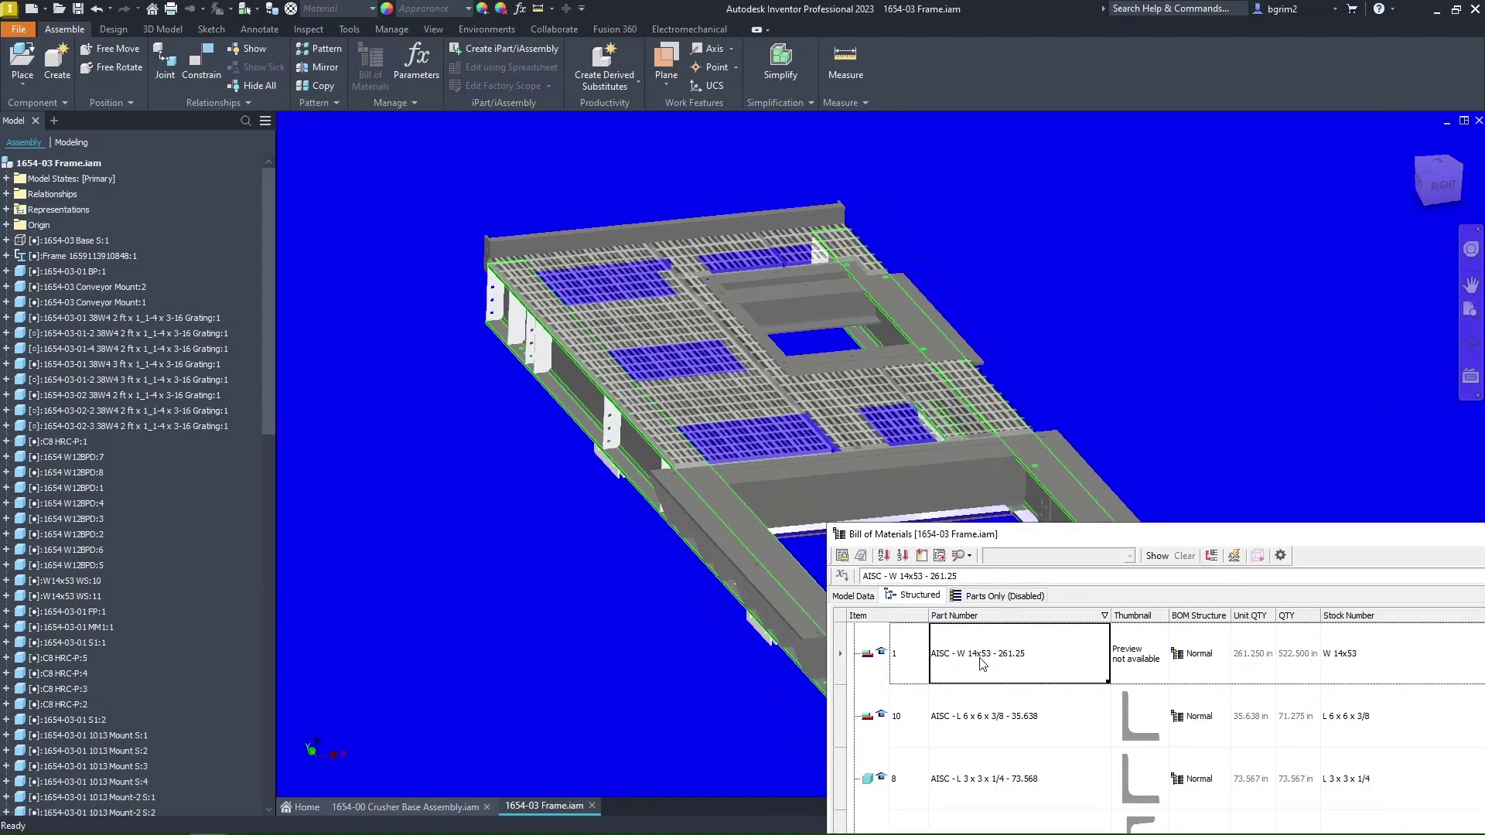
pyautogui.keyDown('shift'); pyautogui.moveTo(689, 606); pyautogui.dragTo(508, 652, button='middle'); pyautogui.keyUp('shift')
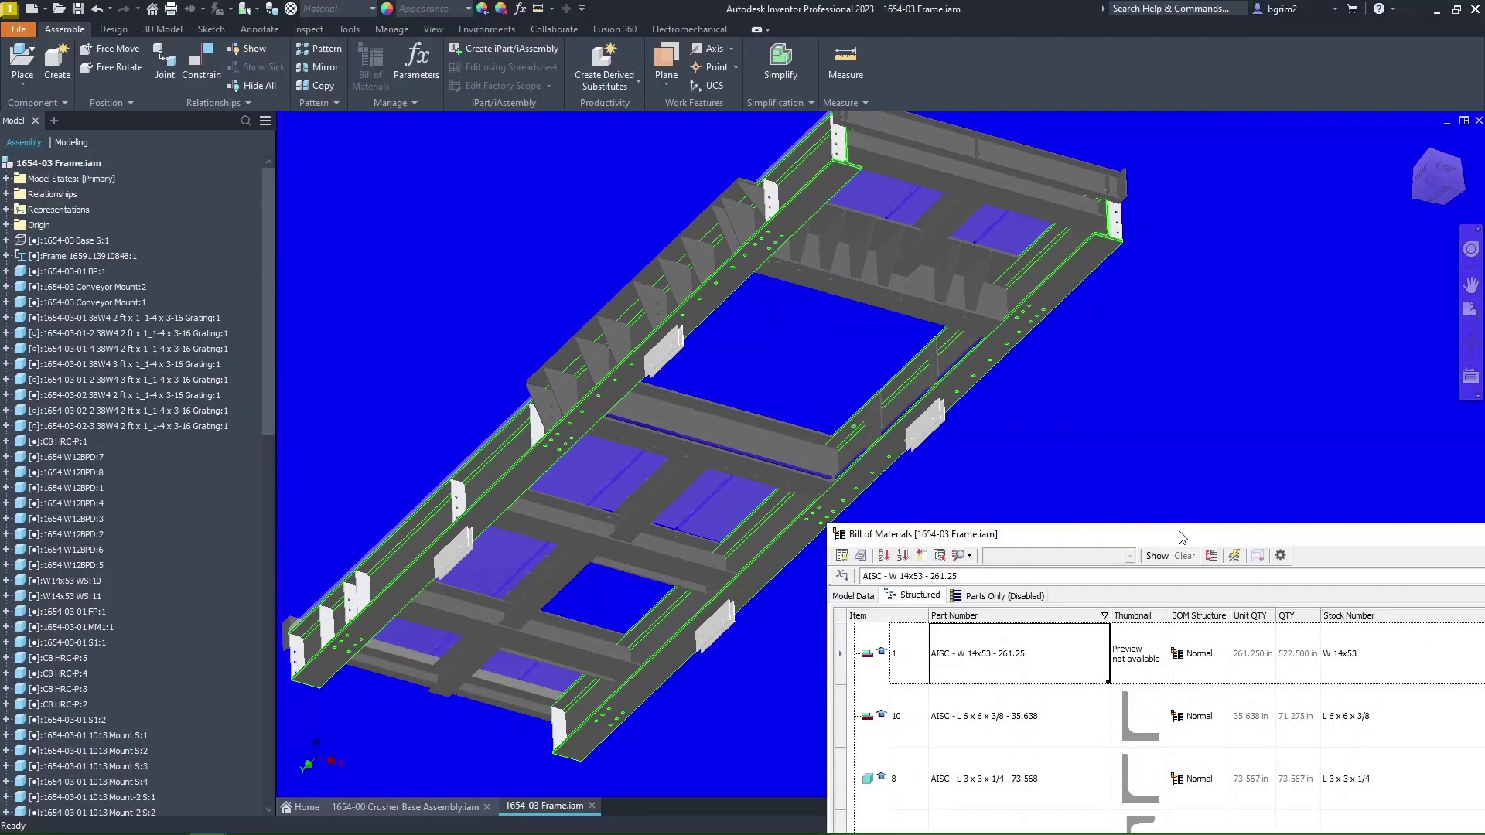
# Remove the REV column from the bill of materials and narrow the Stock Number column.
pyautogui.moveTo(1181, 537); pyautogui.dragTo(719, 152)
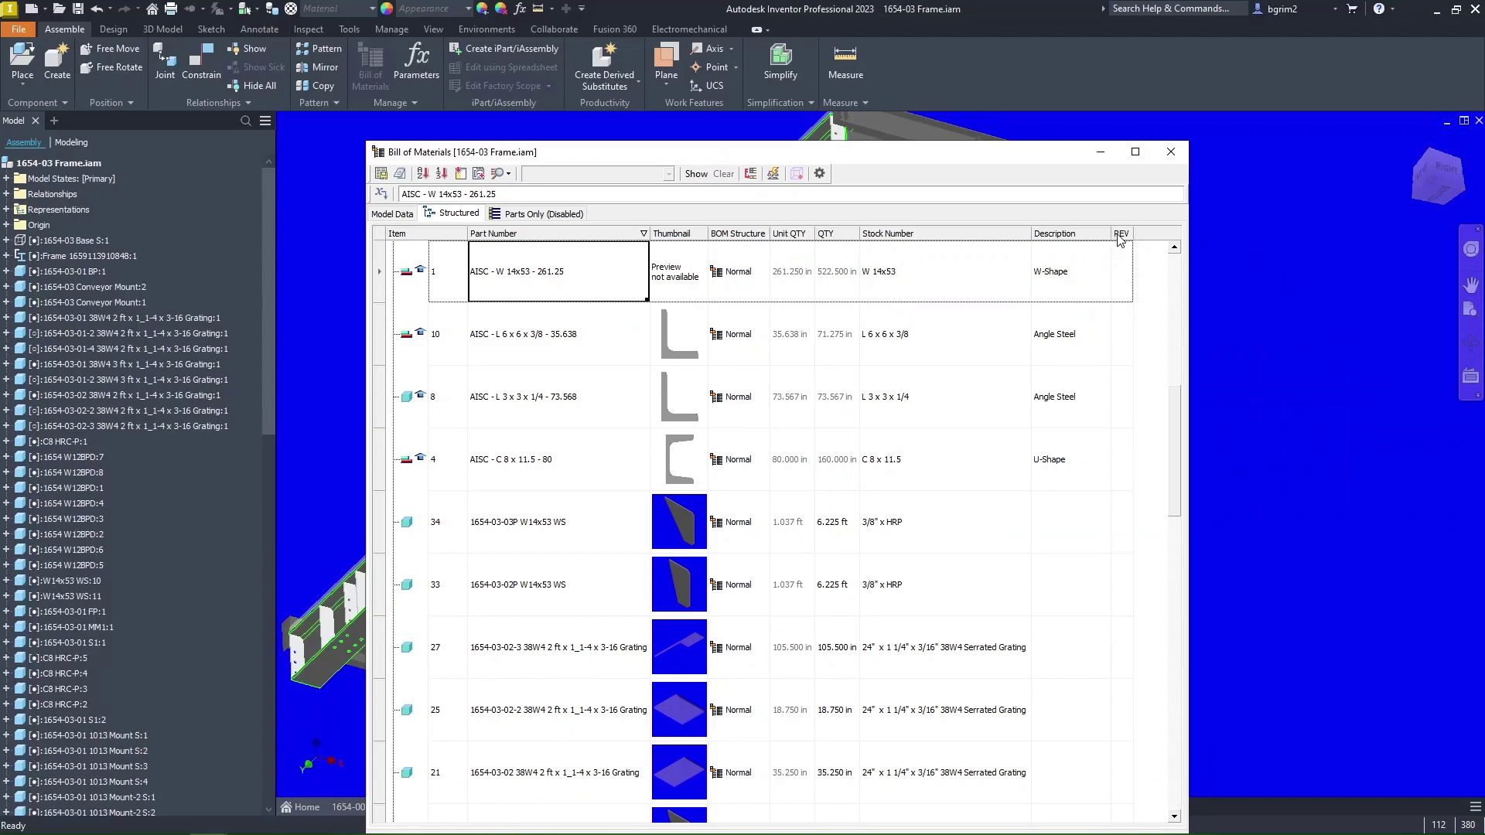
pyautogui.moveTo(1119, 240); pyautogui.dragTo(1178, 232)
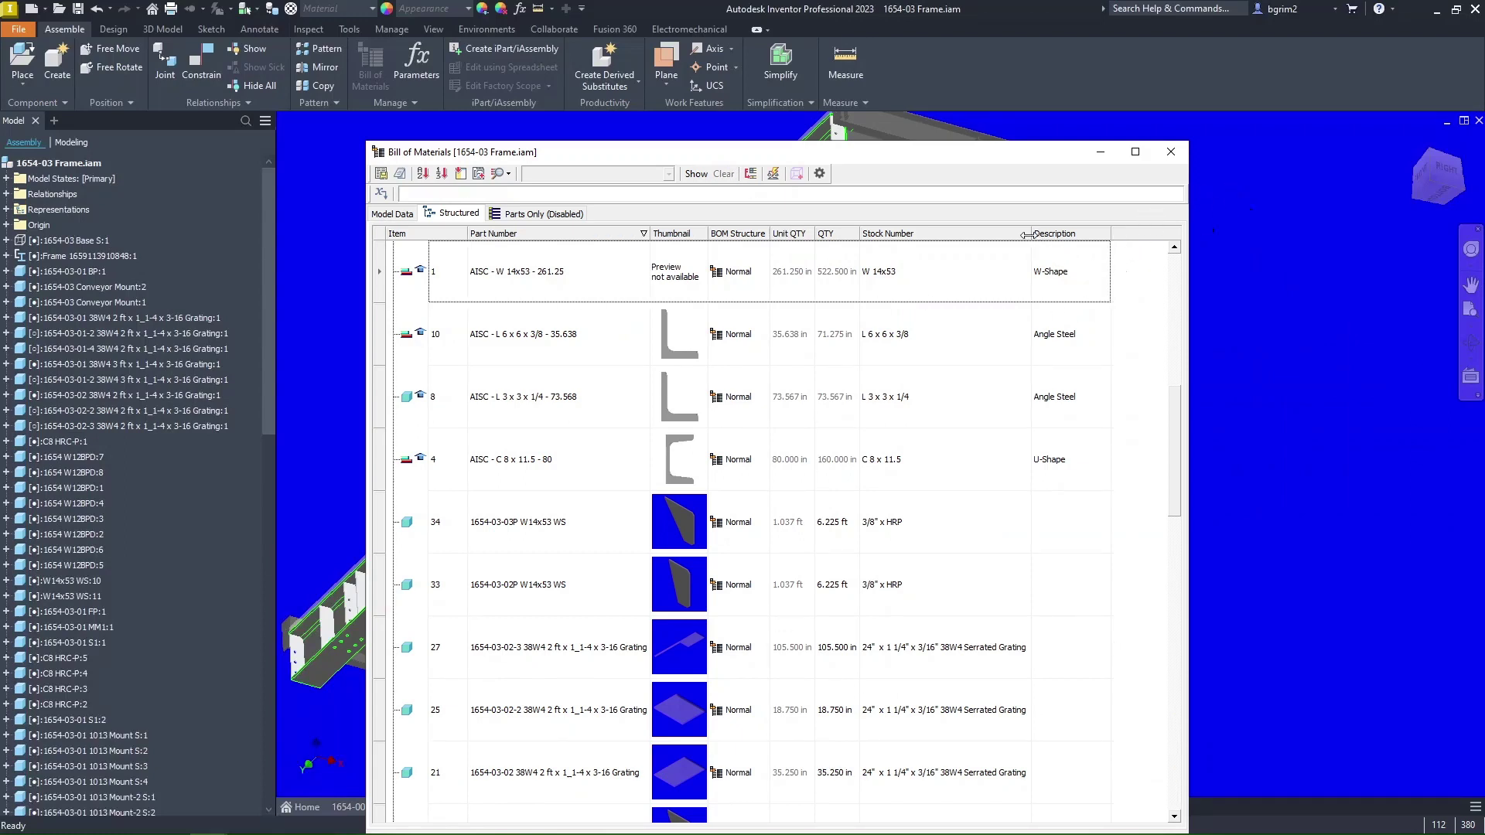
pyautogui.moveTo(1003, 232); pyautogui.dragTo(992, 233)
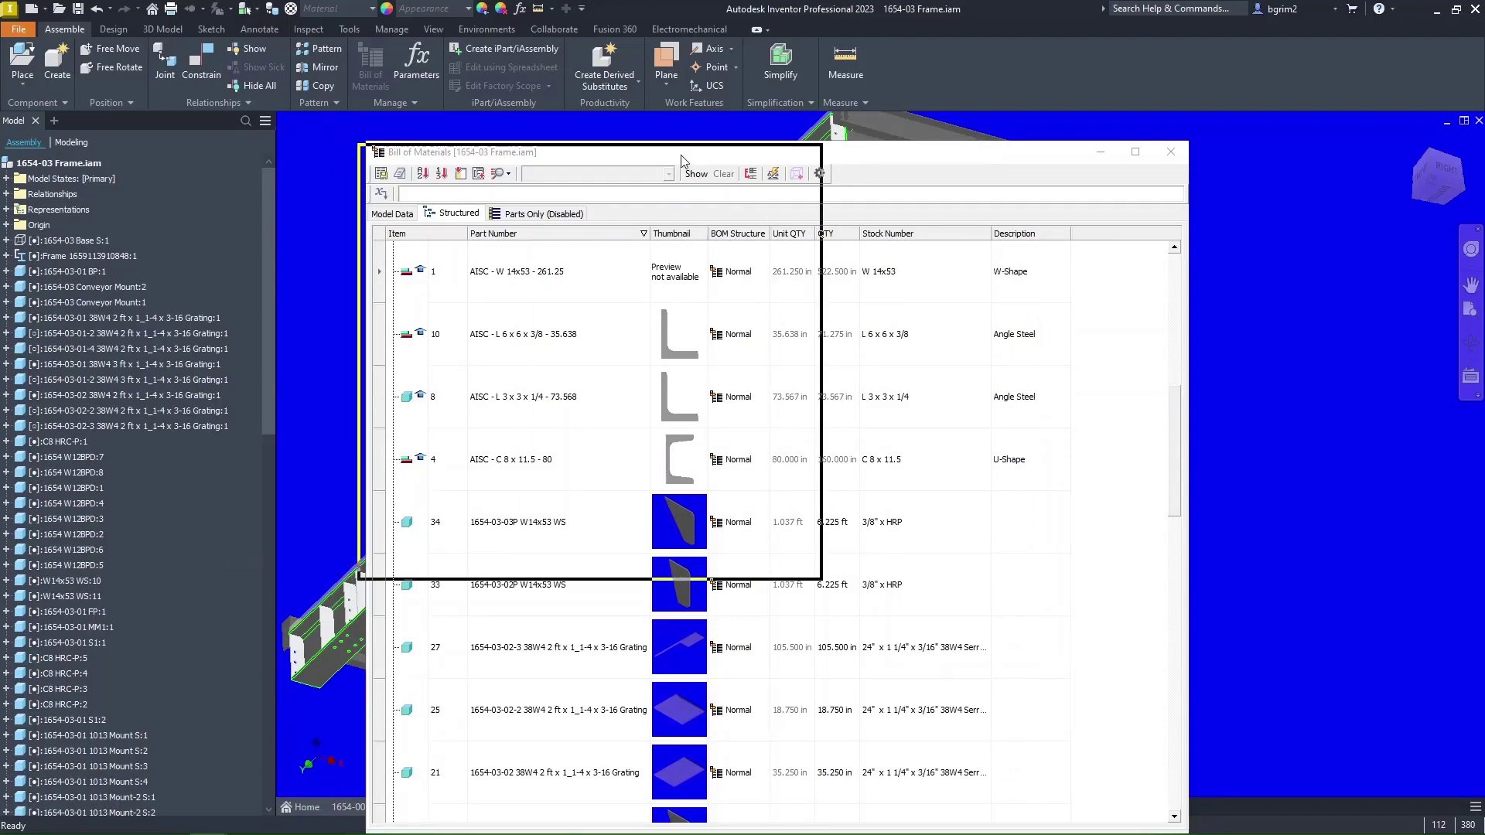
# Add a custom text iProperty column named Detail and insert the Comments column before it, closing the bill of materials when finished.
pyautogui.click(801, 259)
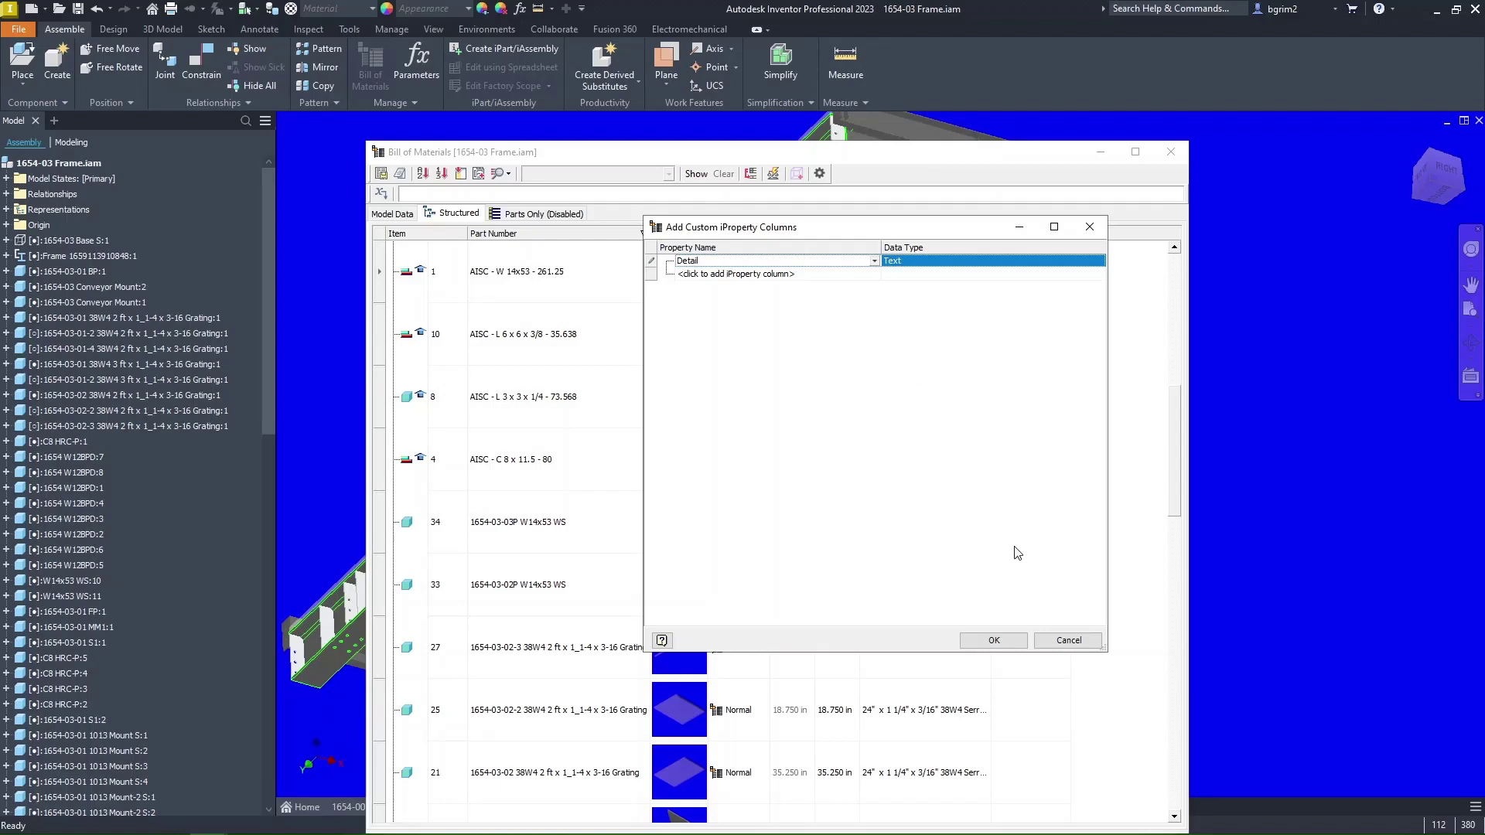
pyautogui.click(1022, 640)
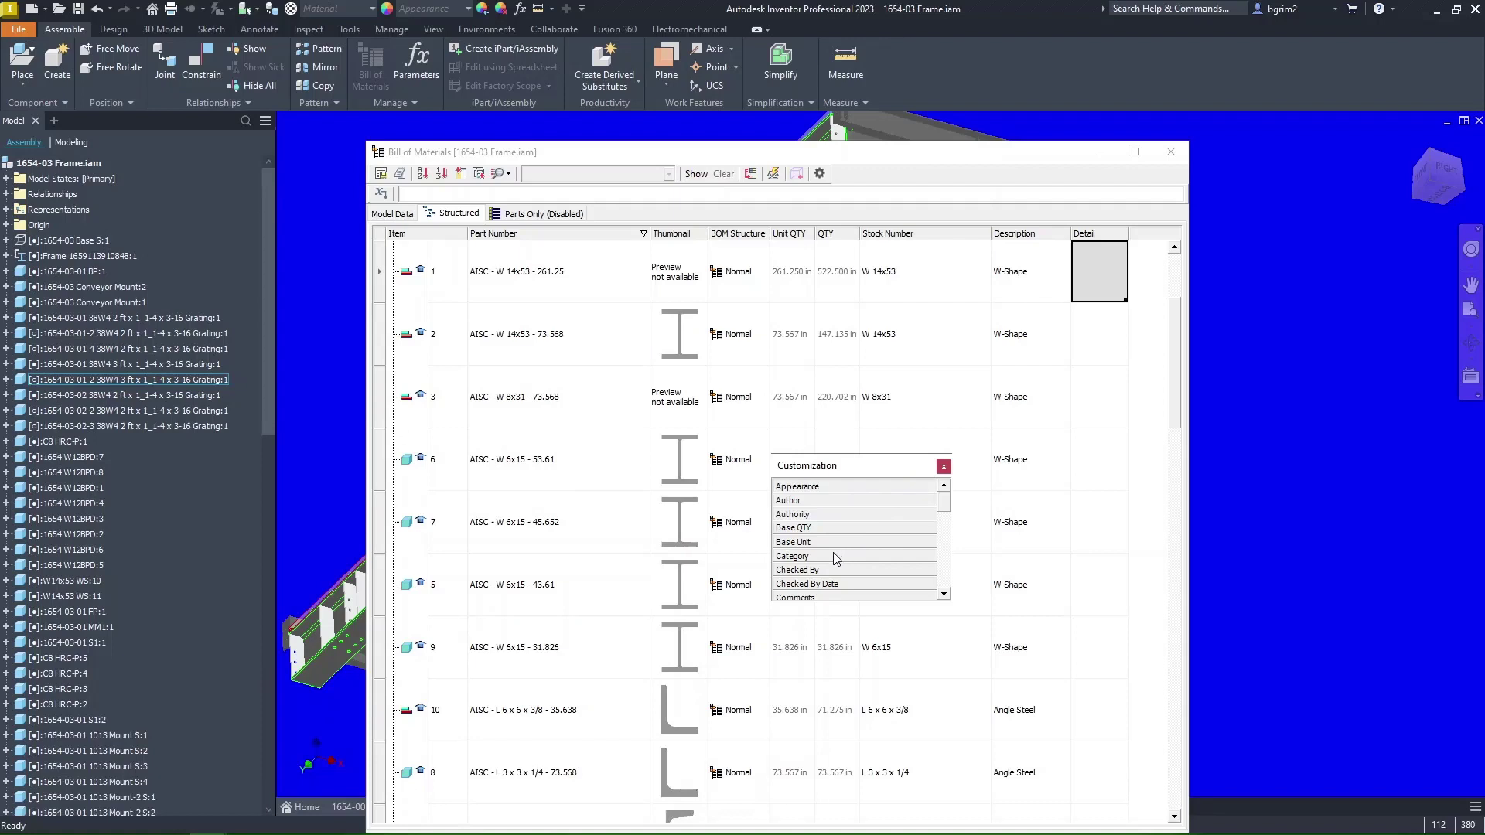
pyautogui.scroll(-2, 831, 560)
pyautogui.doubleClick(816, 542)
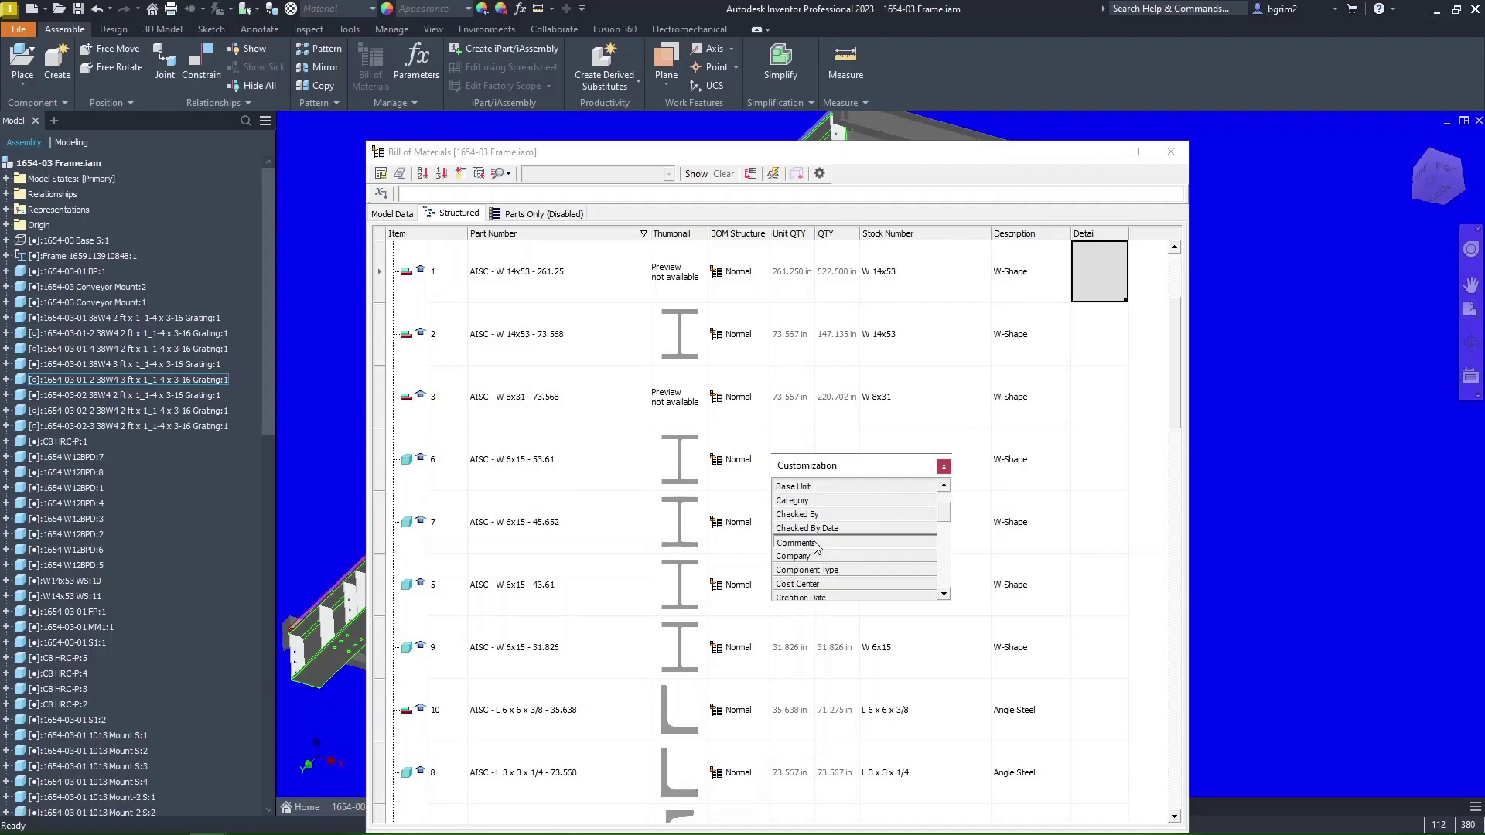
pyautogui.moveTo(1155, 240); pyautogui.dragTo(1074, 241)
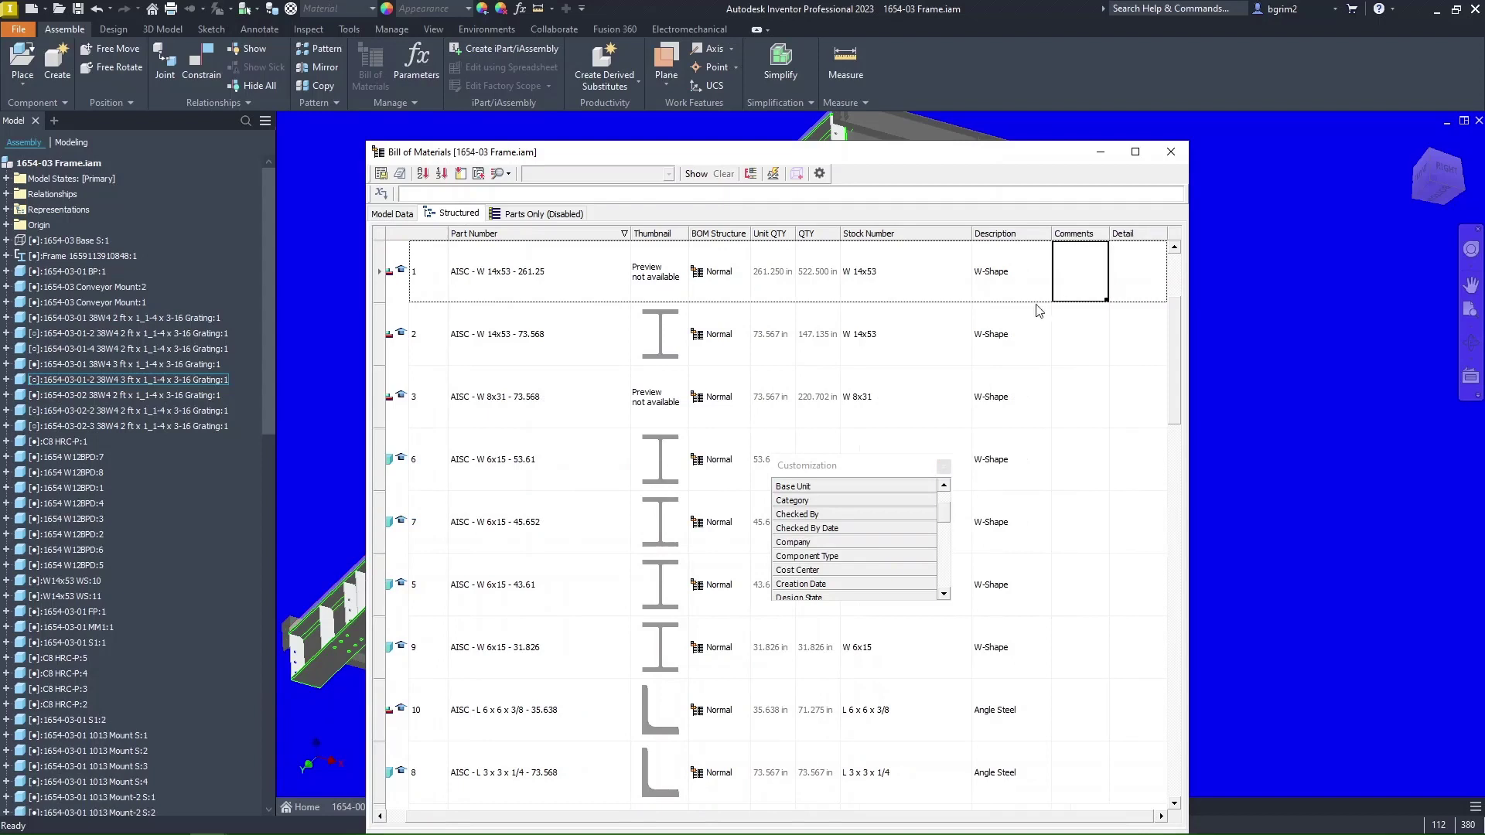
pyautogui.click(943, 466)
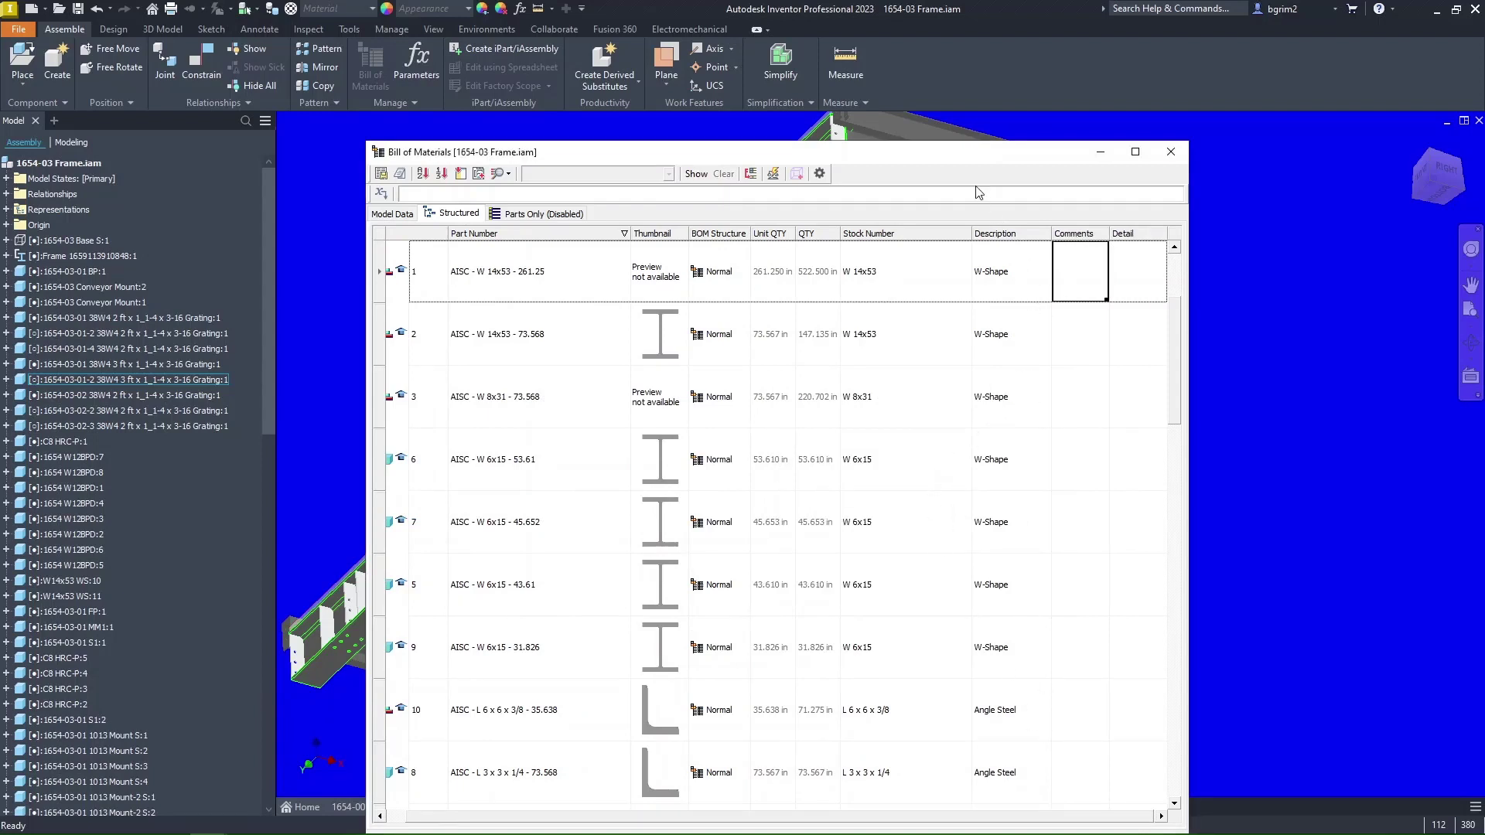
pyautogui.moveTo(965, 160); pyautogui.dragTo(957, 102)
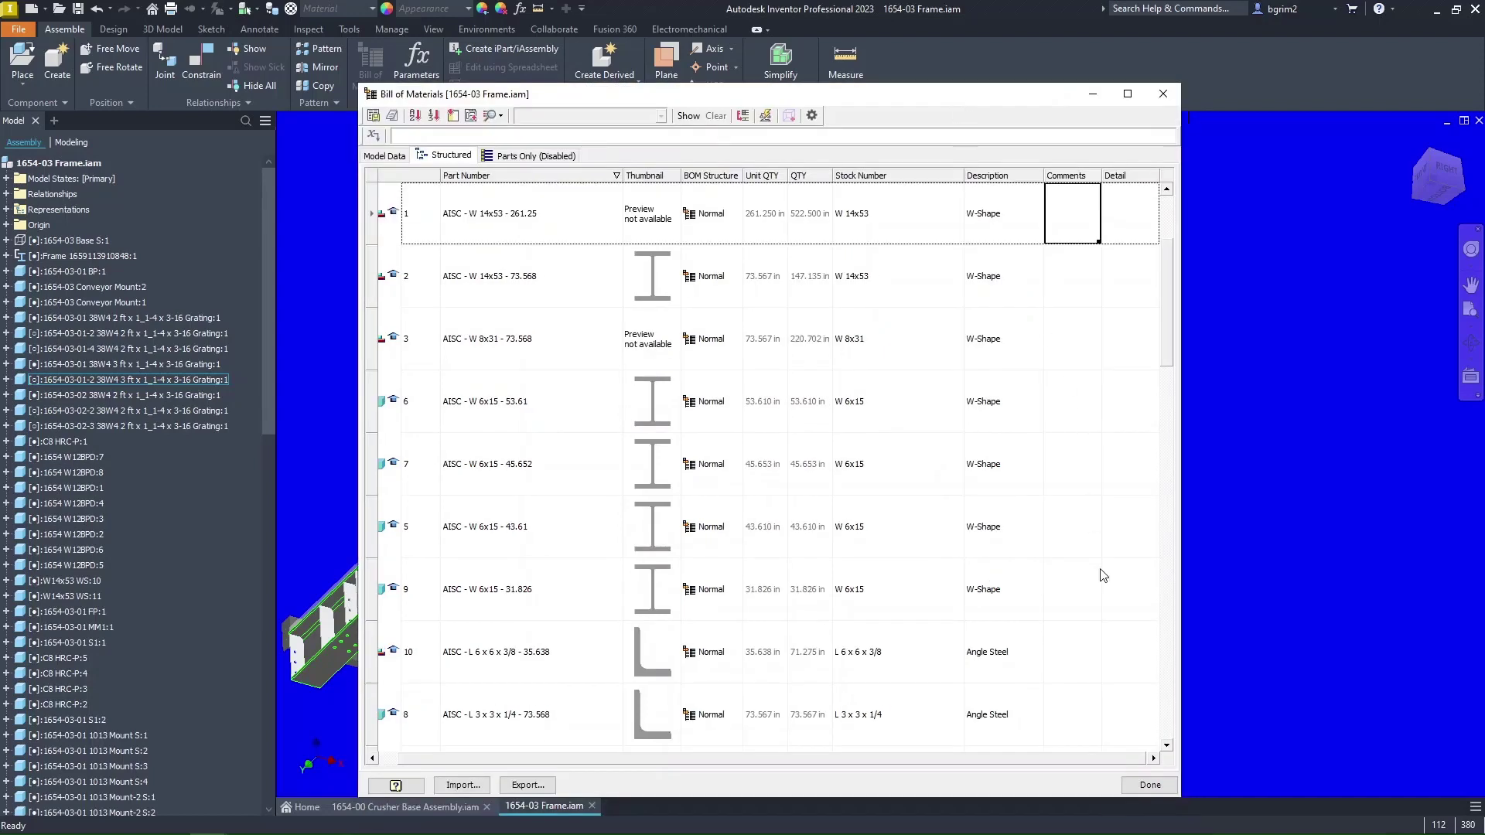
pyautogui.click(1149, 785)
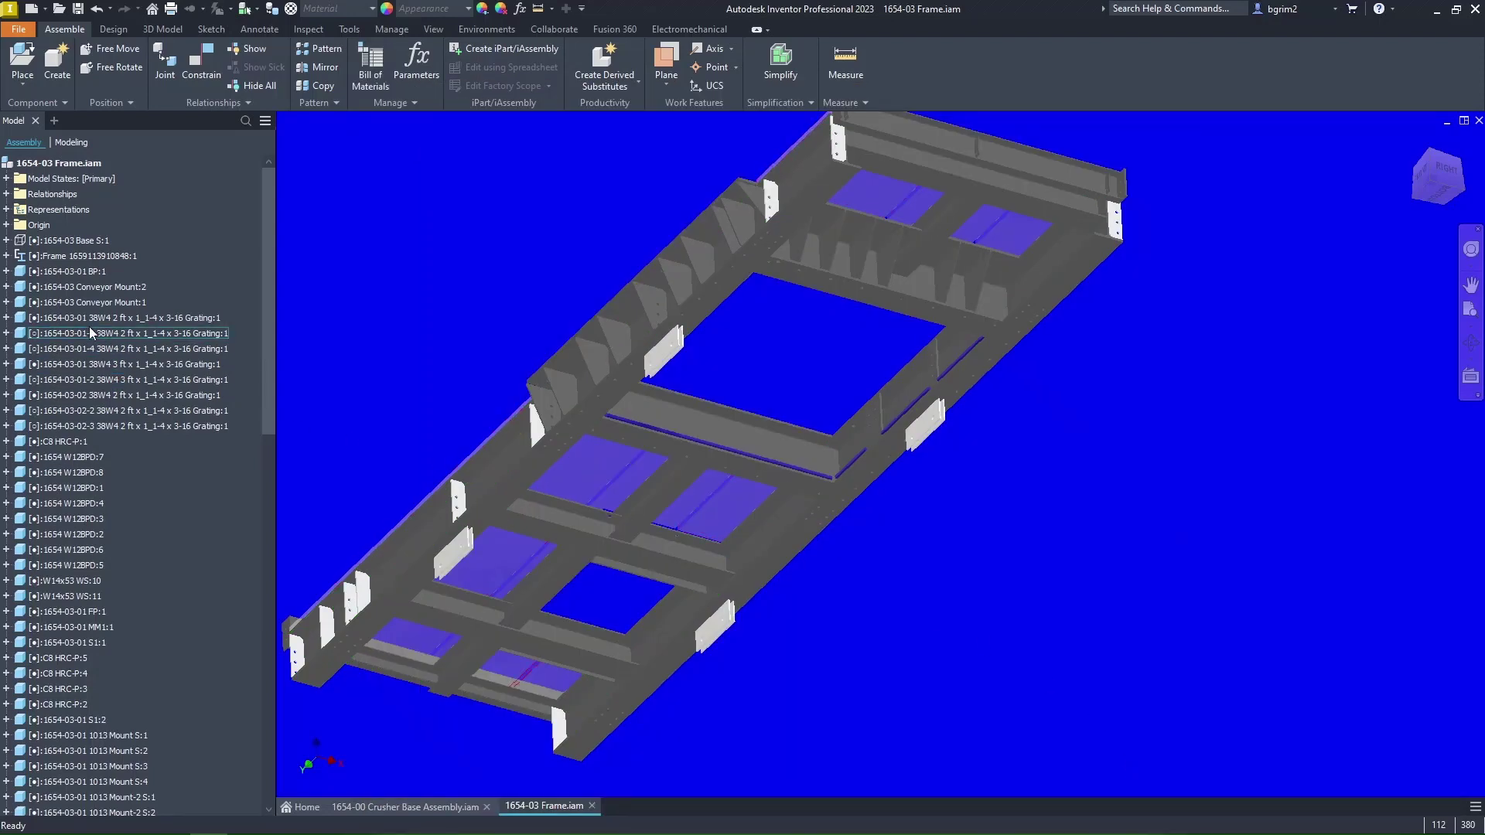
# Set the part number of the first AISC W 14x53 - 261.25 frame member to AISC - W 14x53 - 261.25-1 in its iProperties.
pyautogui.click(9, 256)
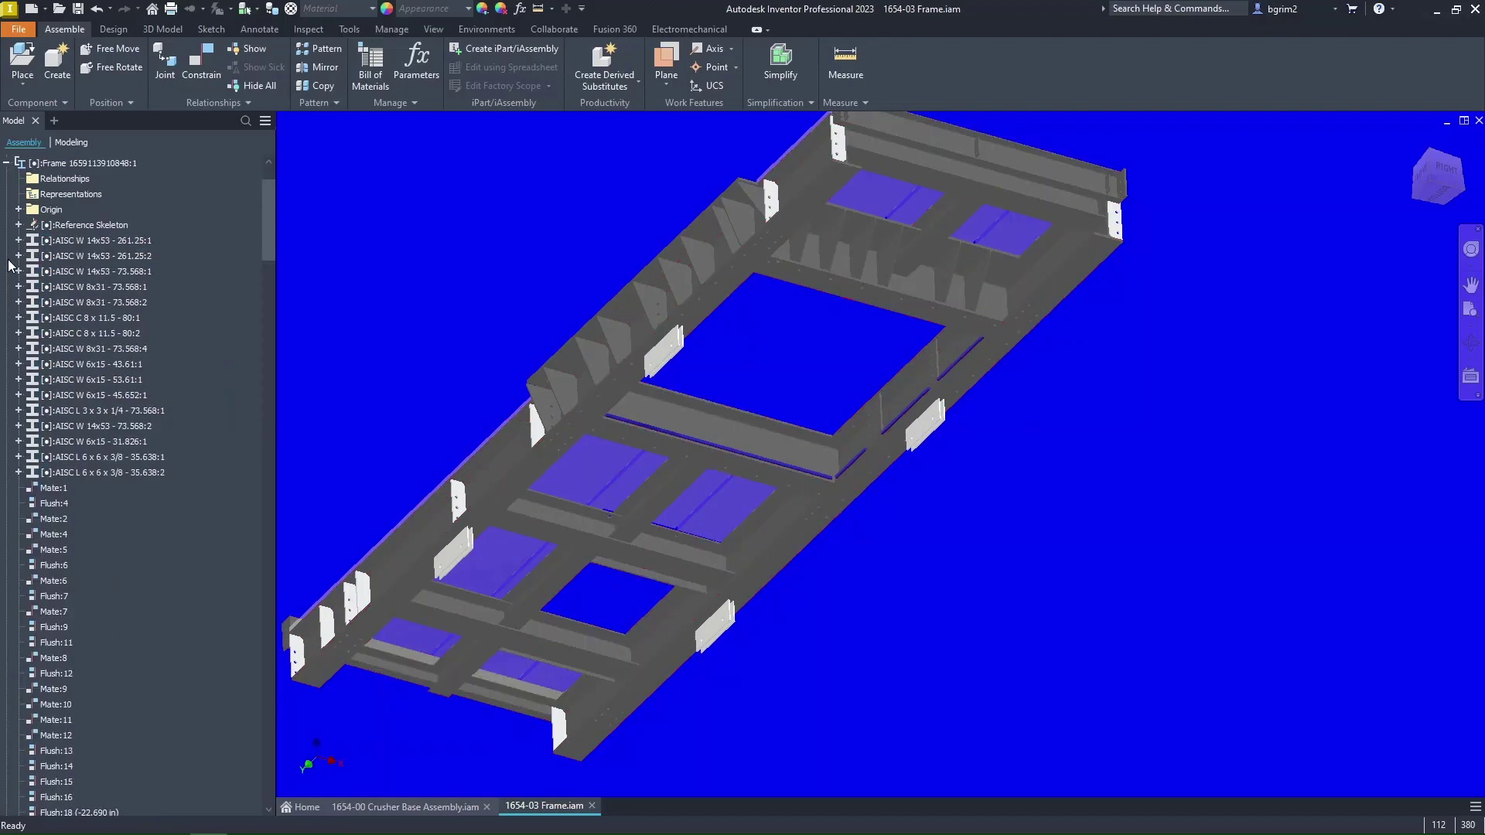
pyautogui.rightClick(89, 245)
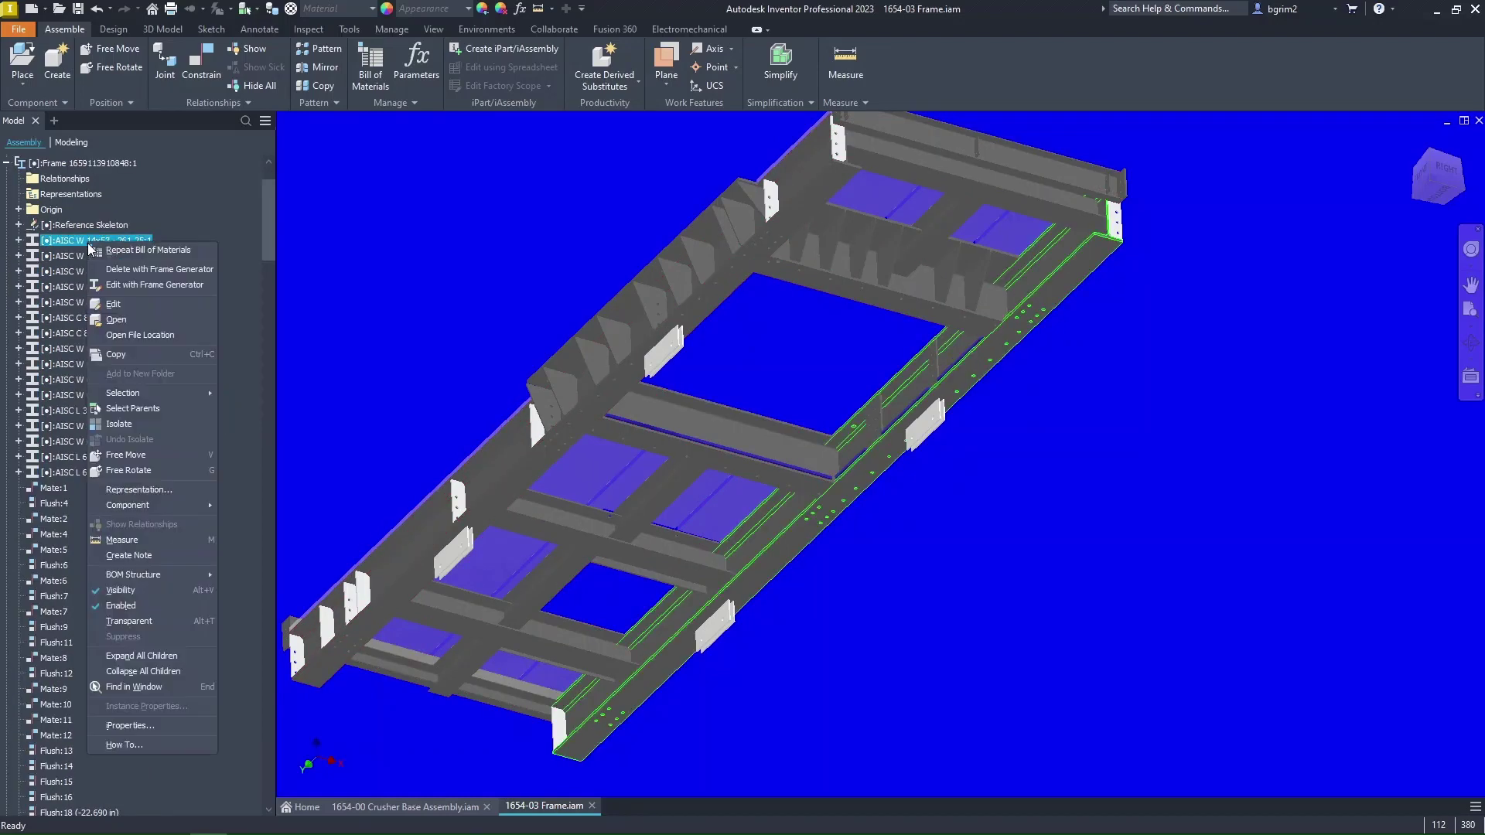
pyautogui.click(170, 727)
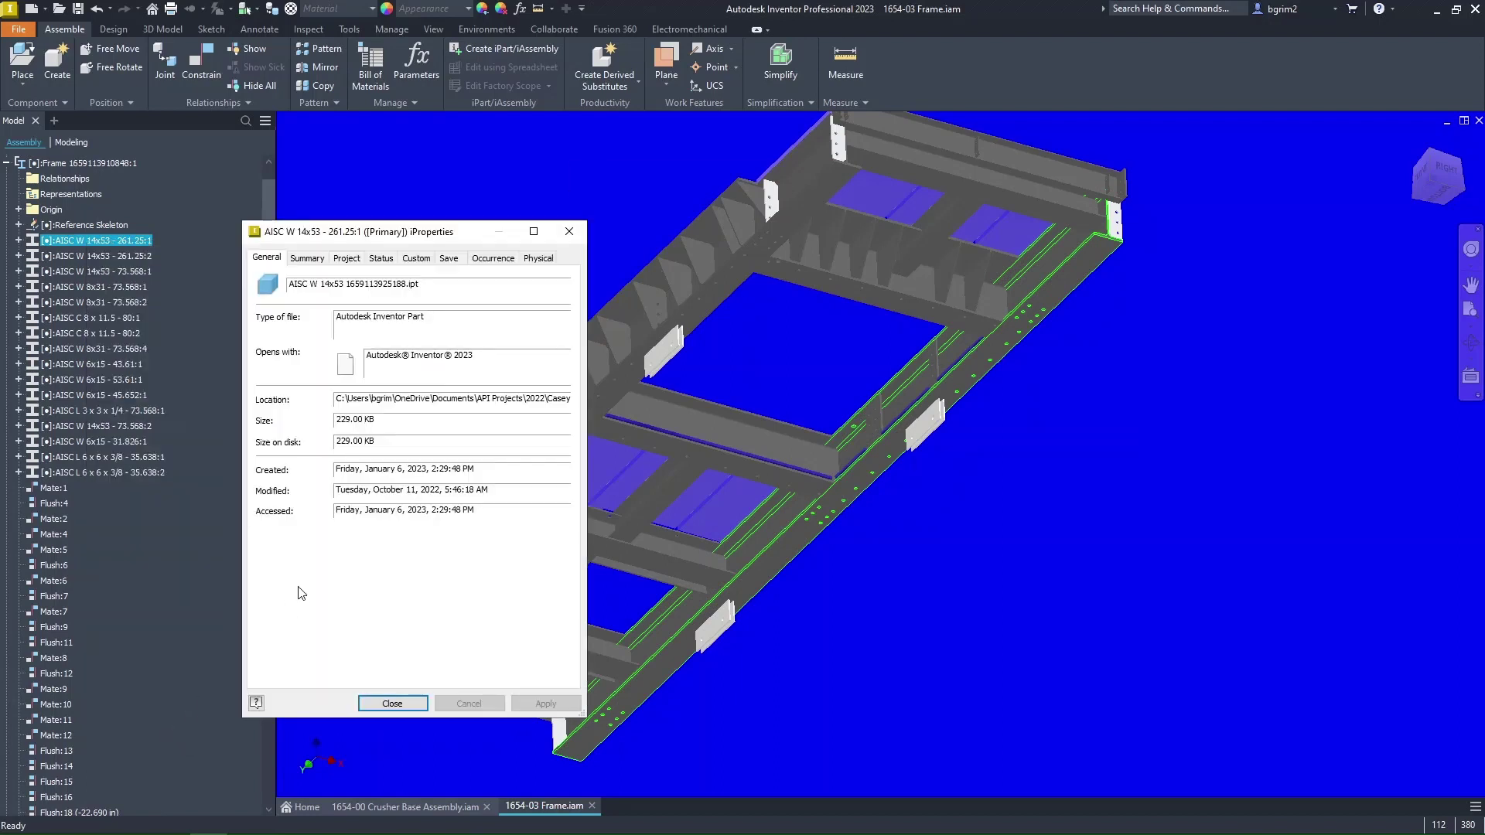
pyautogui.click(350, 259)
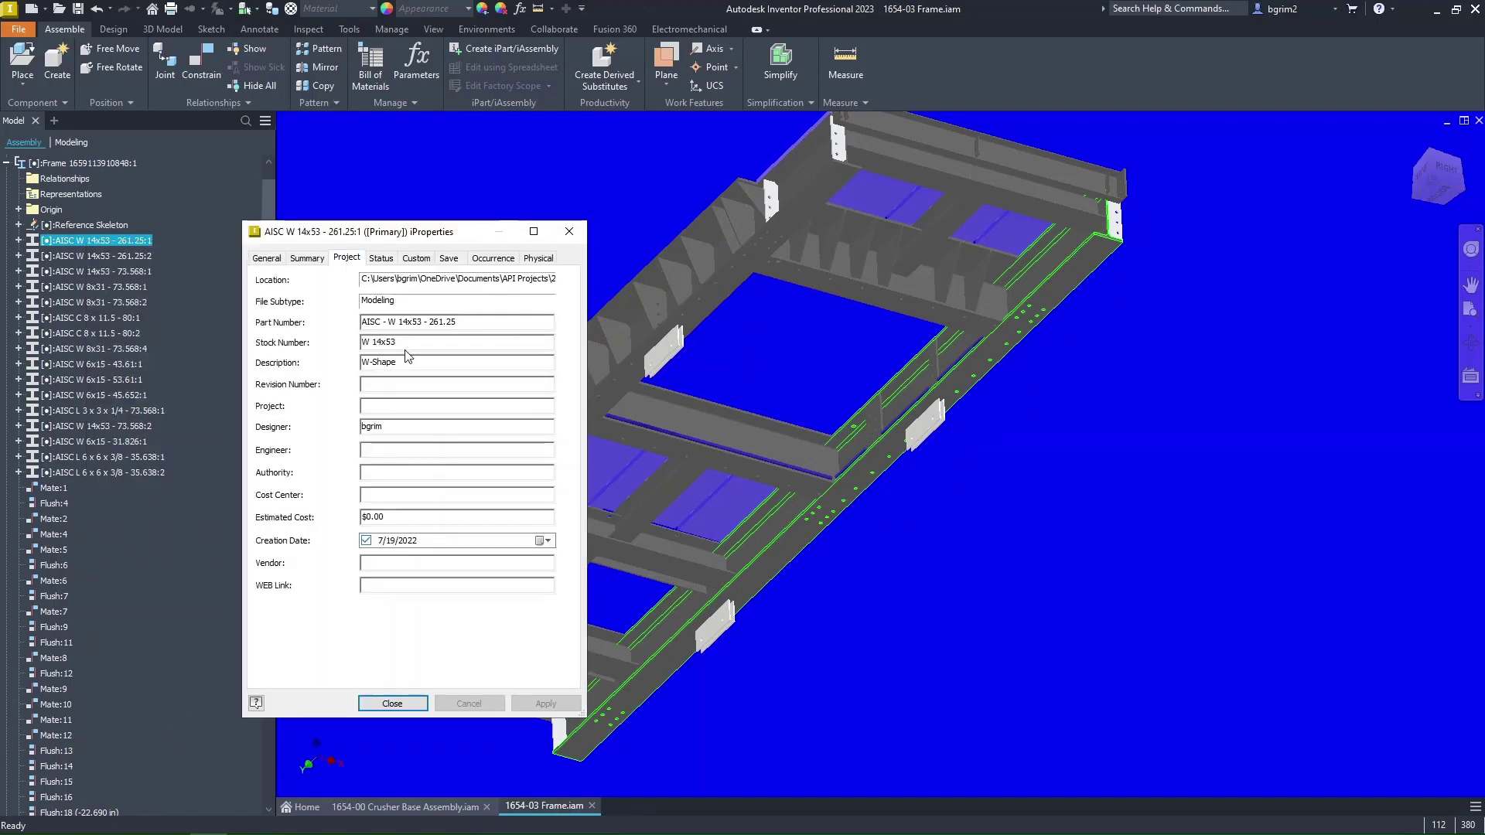
pyautogui.click(470, 321)
pyautogui.write('-1')
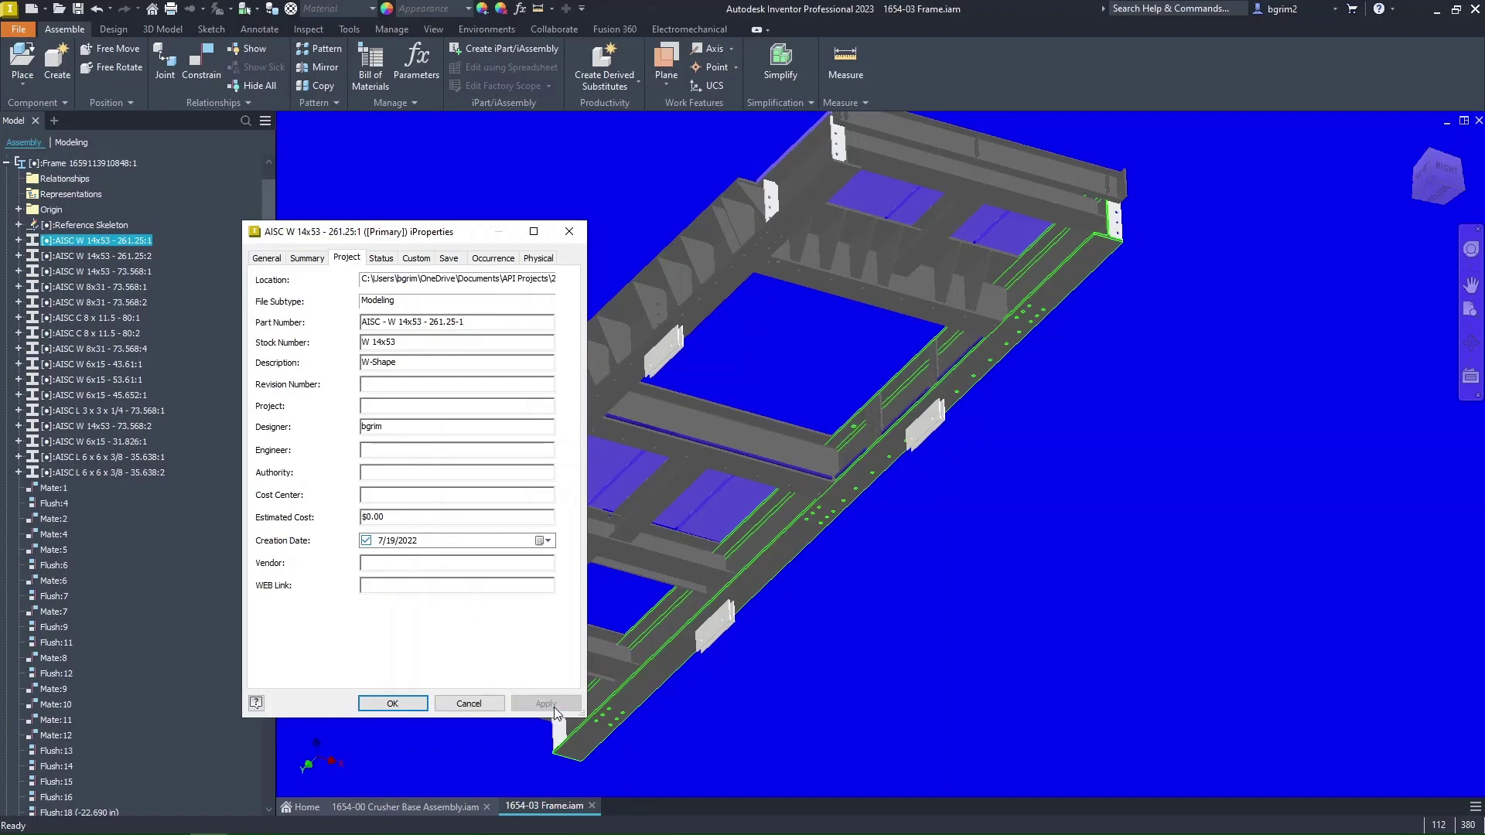
pyautogui.click(392, 703)
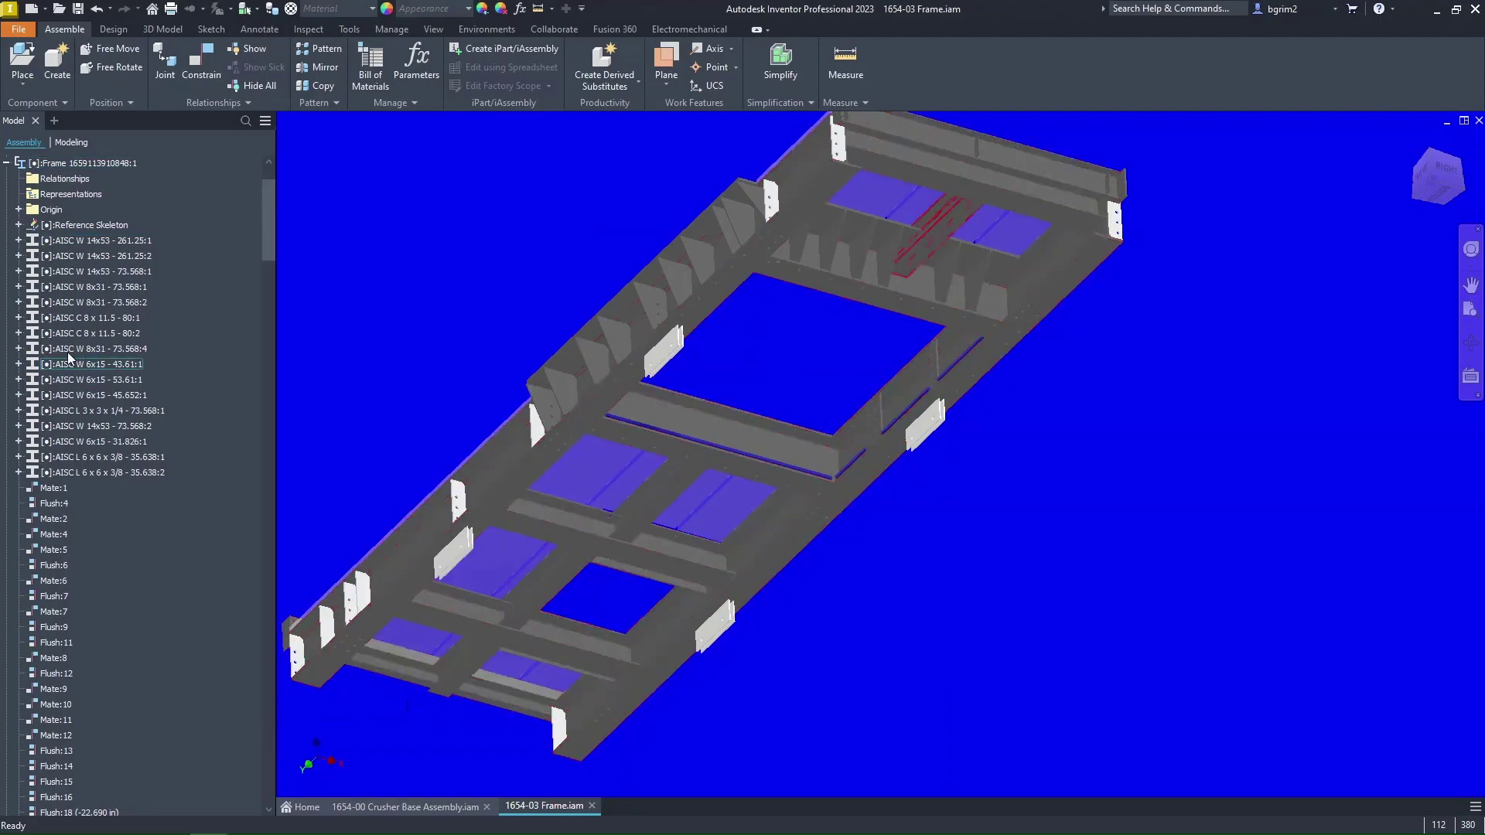
# Reopen the bill of materials, highlight the AISC - W 14x53 - 261.25 row in the model and locate the separate 261.25-1 row.
pyautogui.click(371, 66)
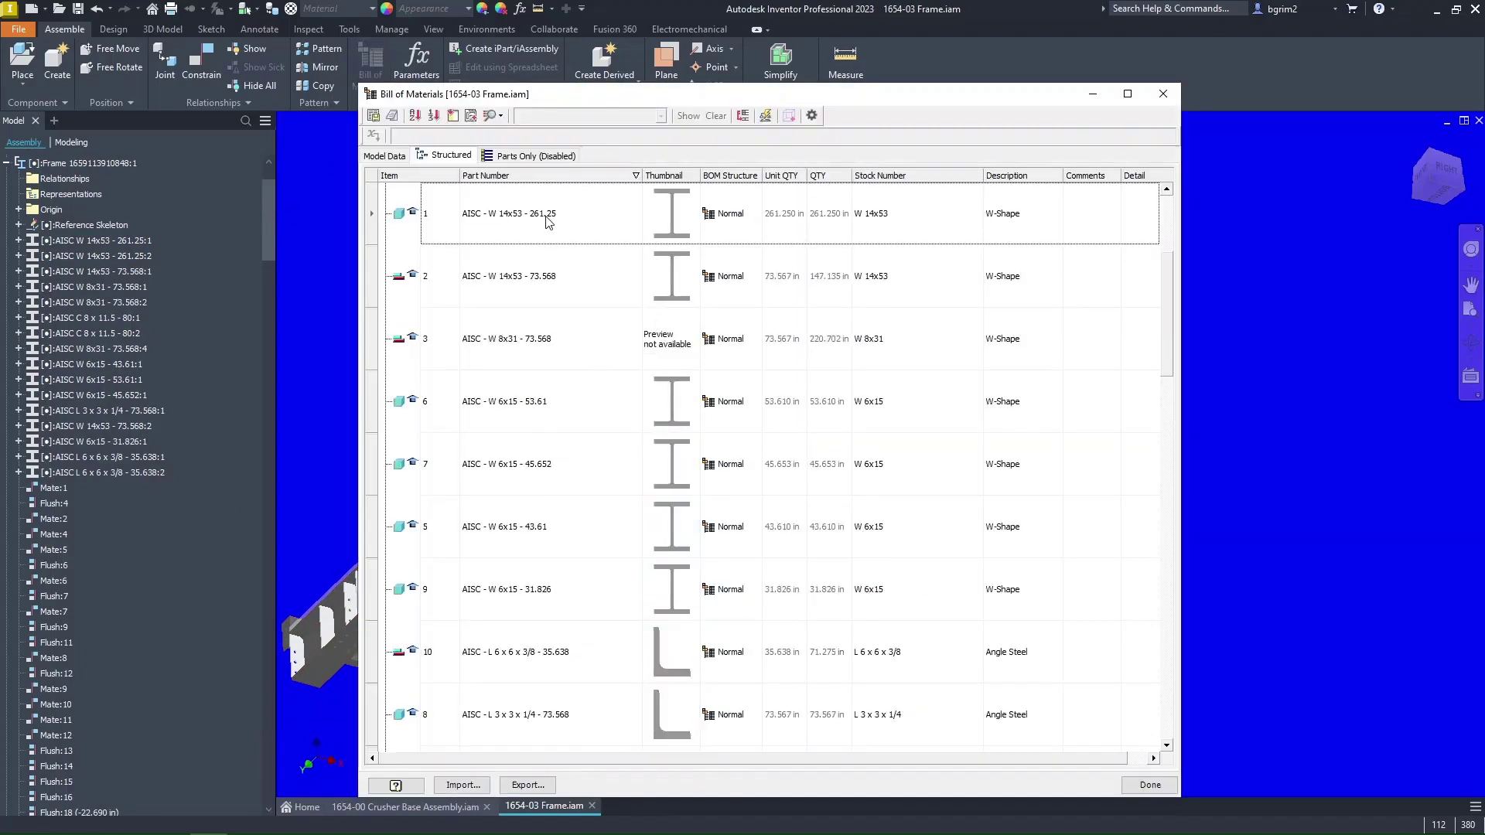
pyautogui.click(549, 223)
pyautogui.moveTo(785, 103); pyautogui.dragTo(1242, 298)
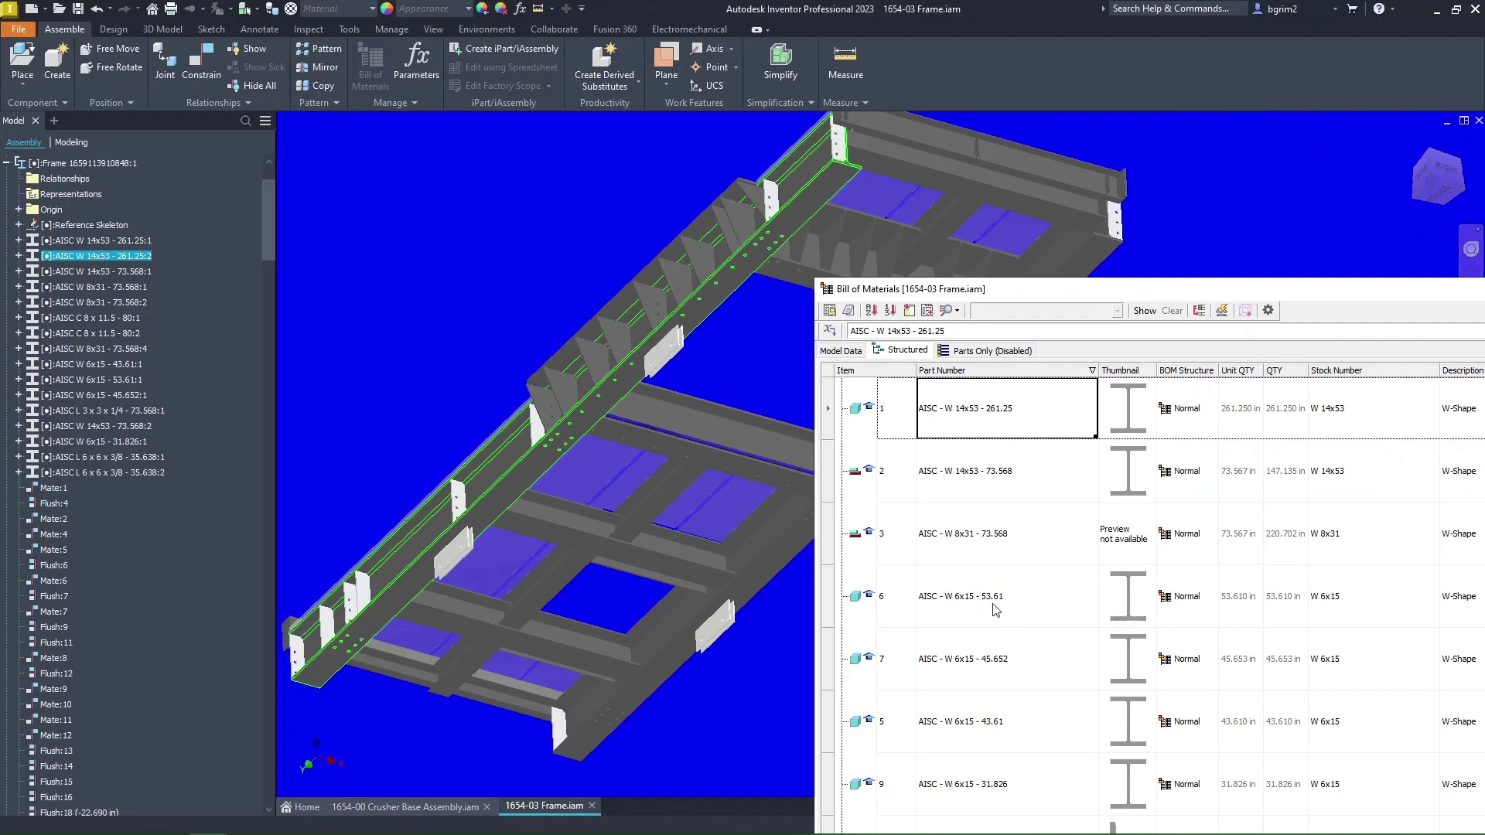
pyautogui.scroll(-4, 992, 610)
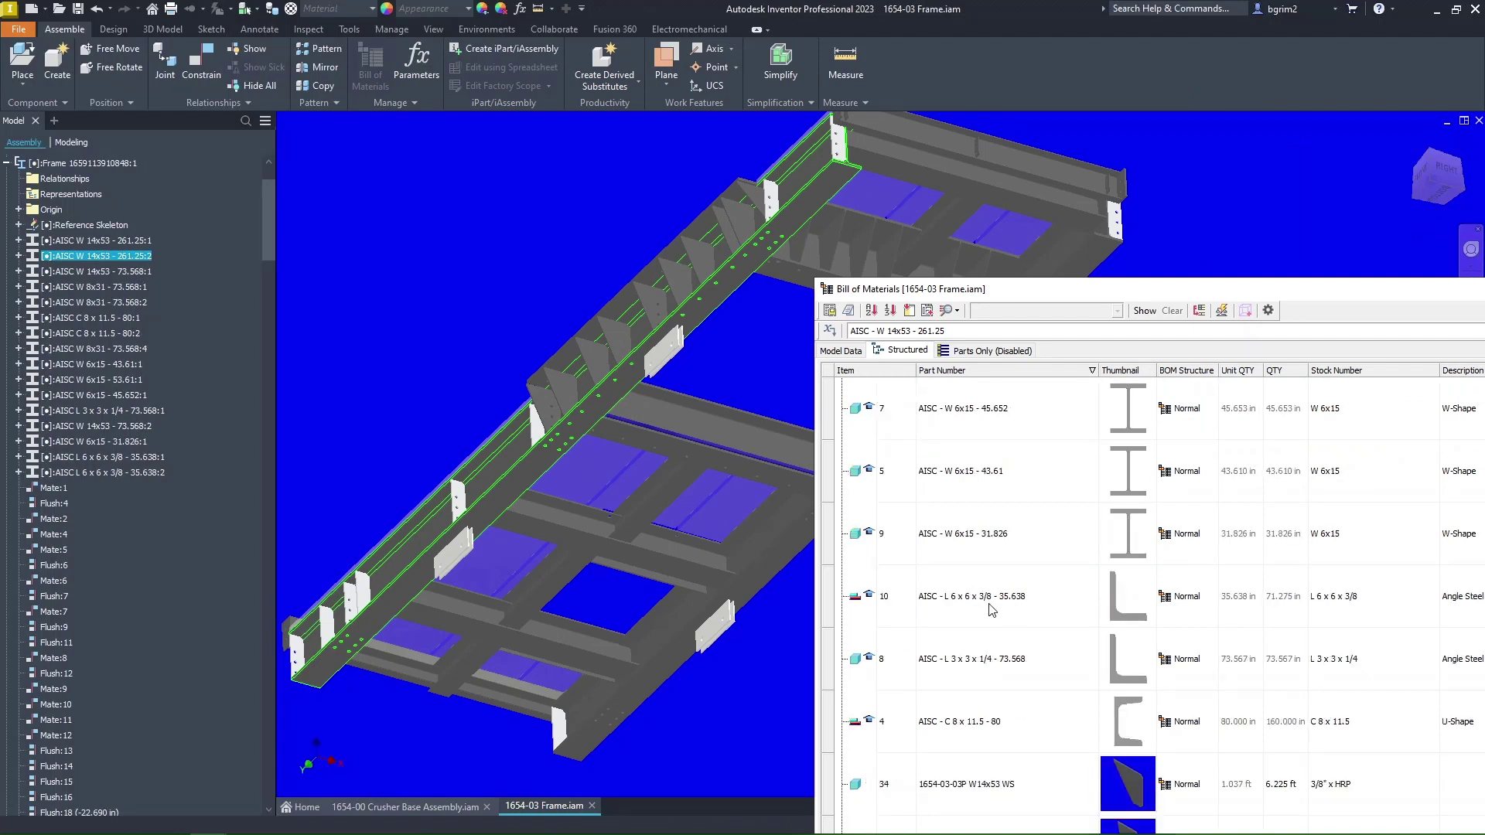
pyautogui.scroll(8, 991, 610)
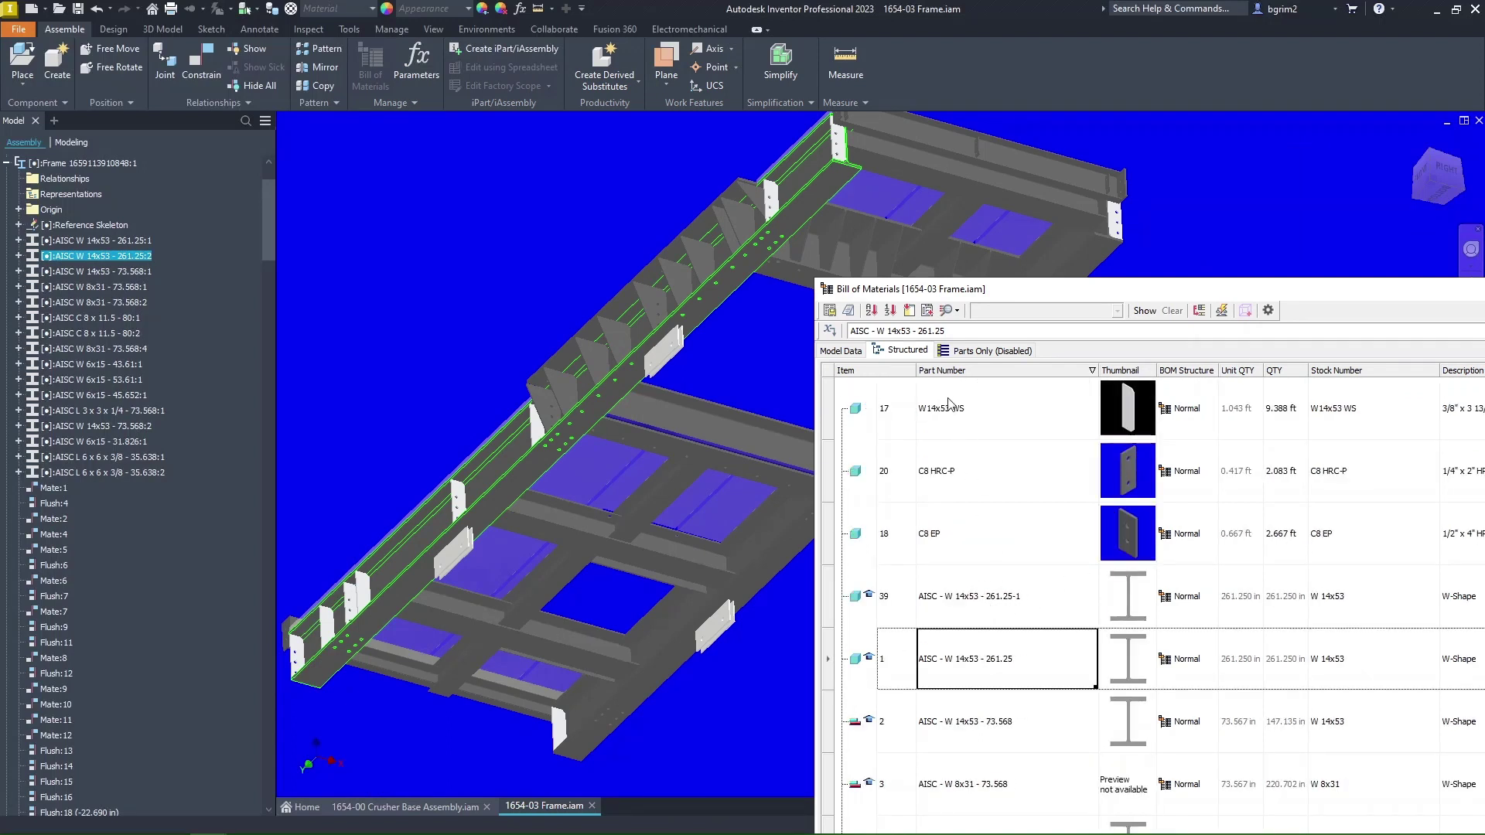
# Renumber all bill of materials items with start value 1 and increment 1.
pyautogui.click(892, 311)
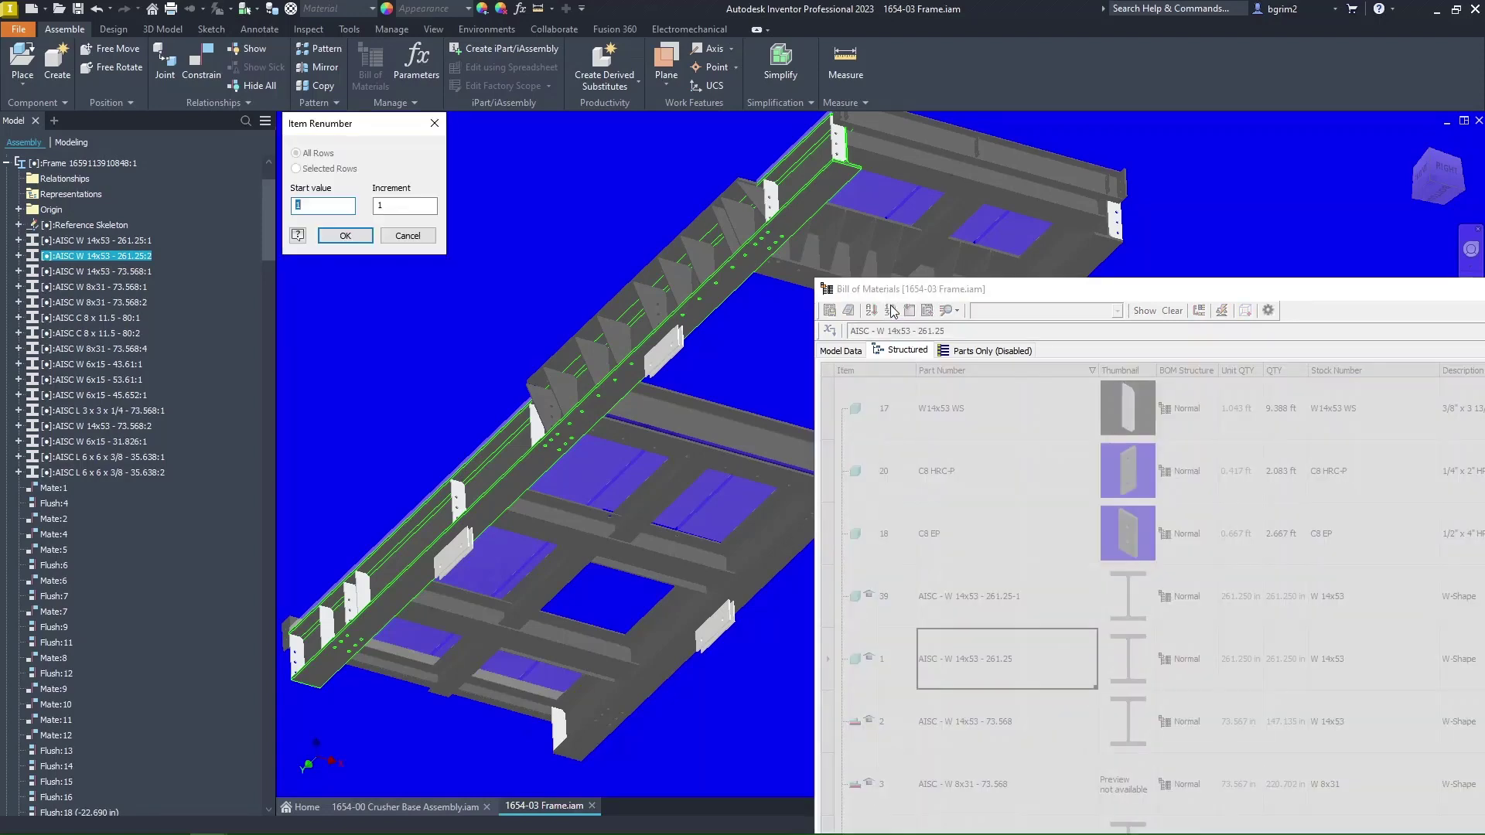
pyautogui.click(345, 235)
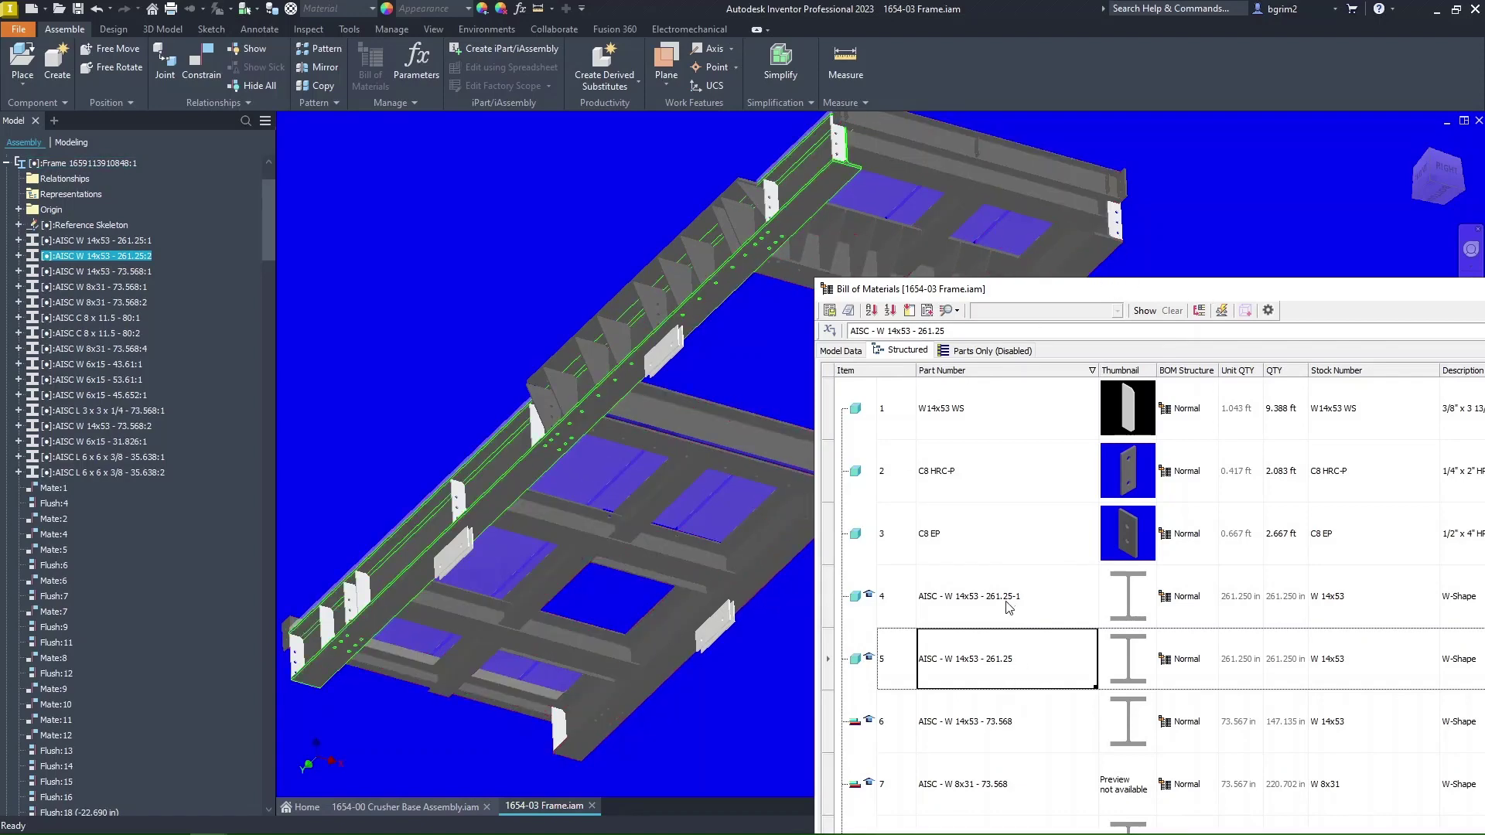
# Highlight the AISC - W 14x53 - 73.568 beams from the bill of materials to check them in the model.
pyautogui.click(992, 724)
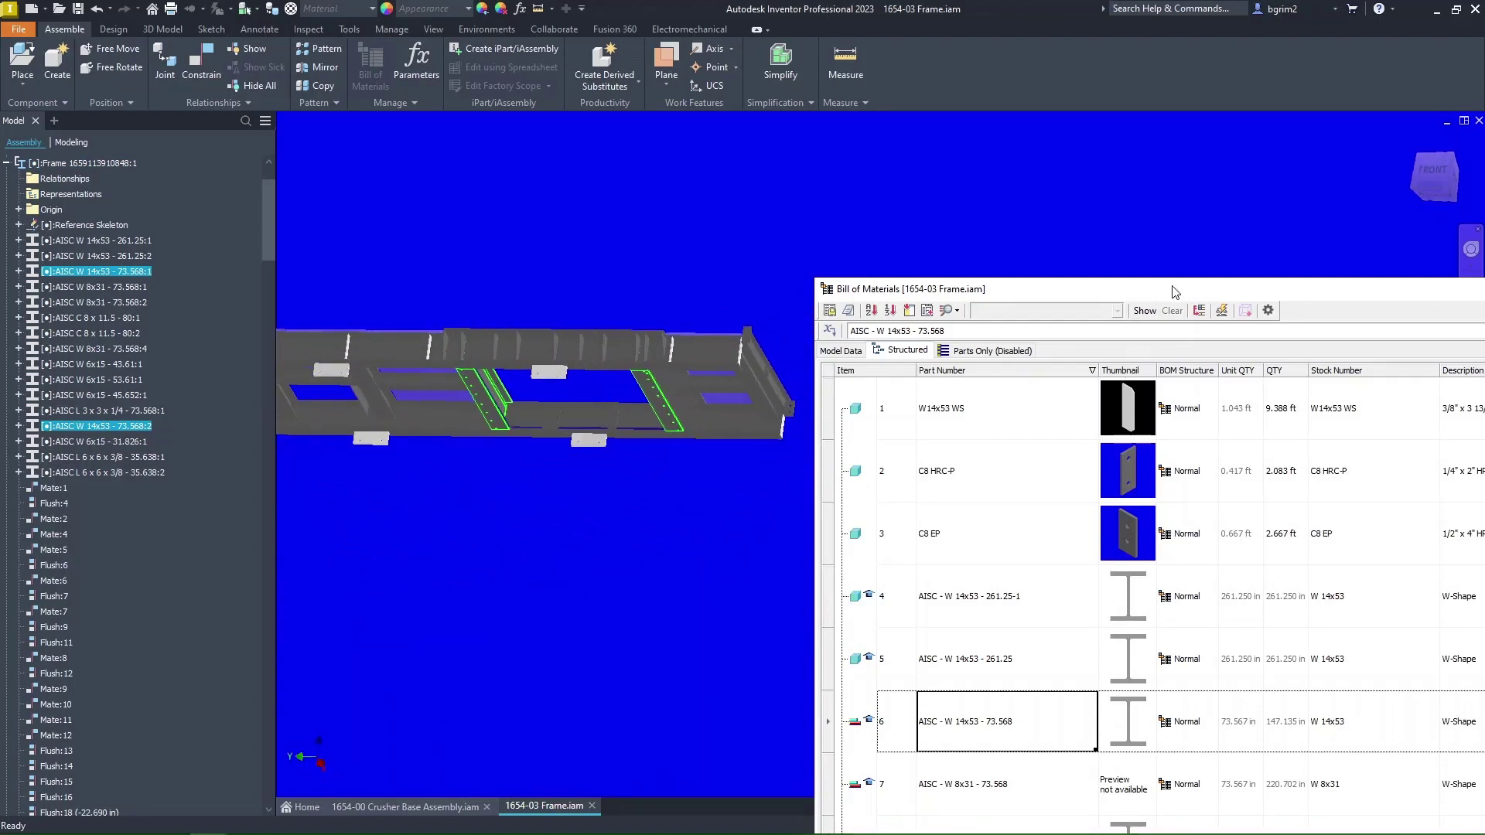
pyautogui.moveTo(1175, 292); pyautogui.dragTo(889, 166)
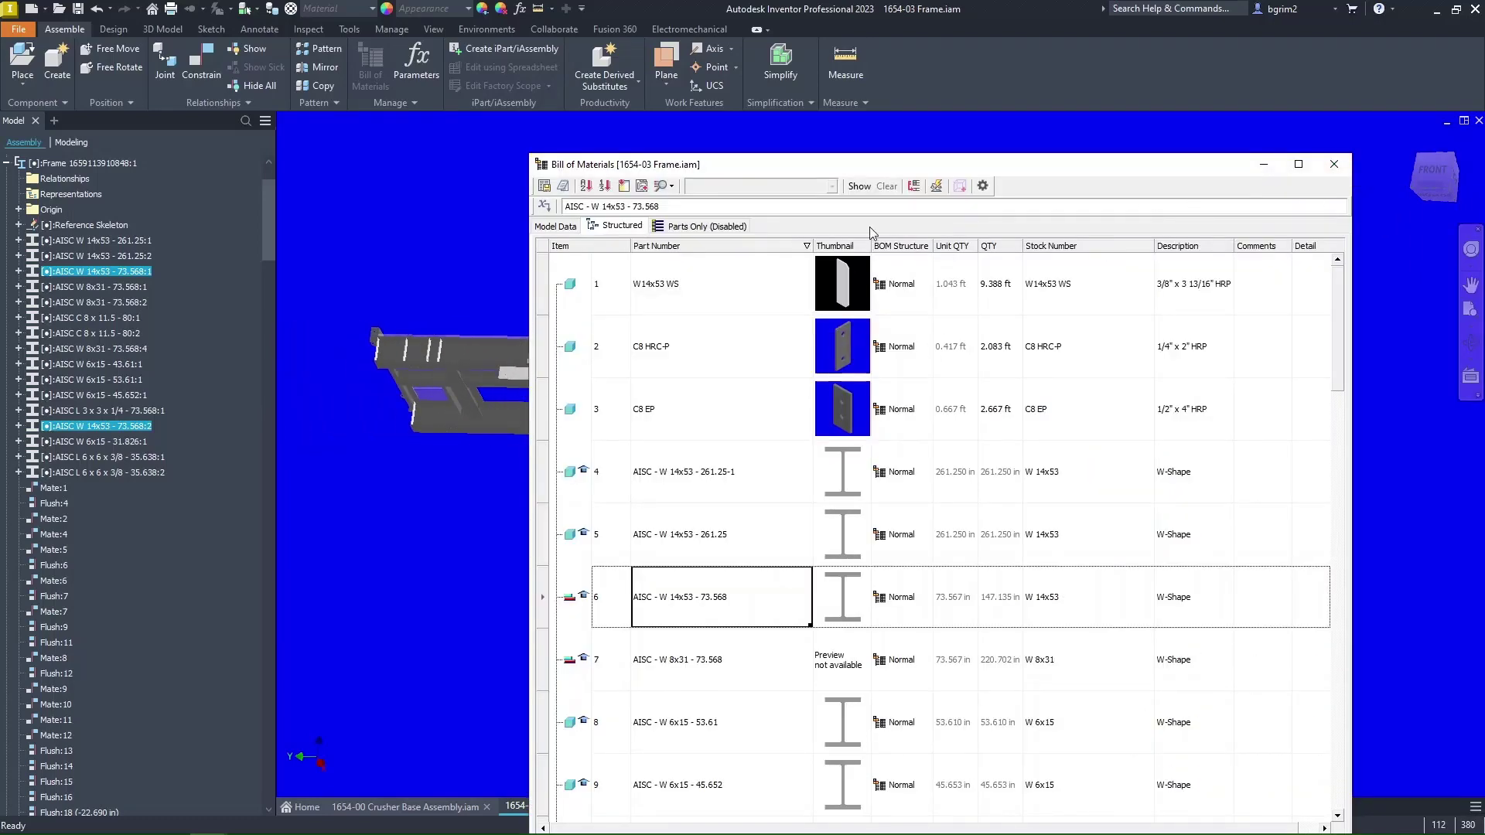
# Highlight the AISC - W 8x31 - 73.568 beams from the bill of materials to check them in the model, and close the bill of materials.
pyautogui.moveTo(880, 166); pyautogui.dragTo(1129, 205)
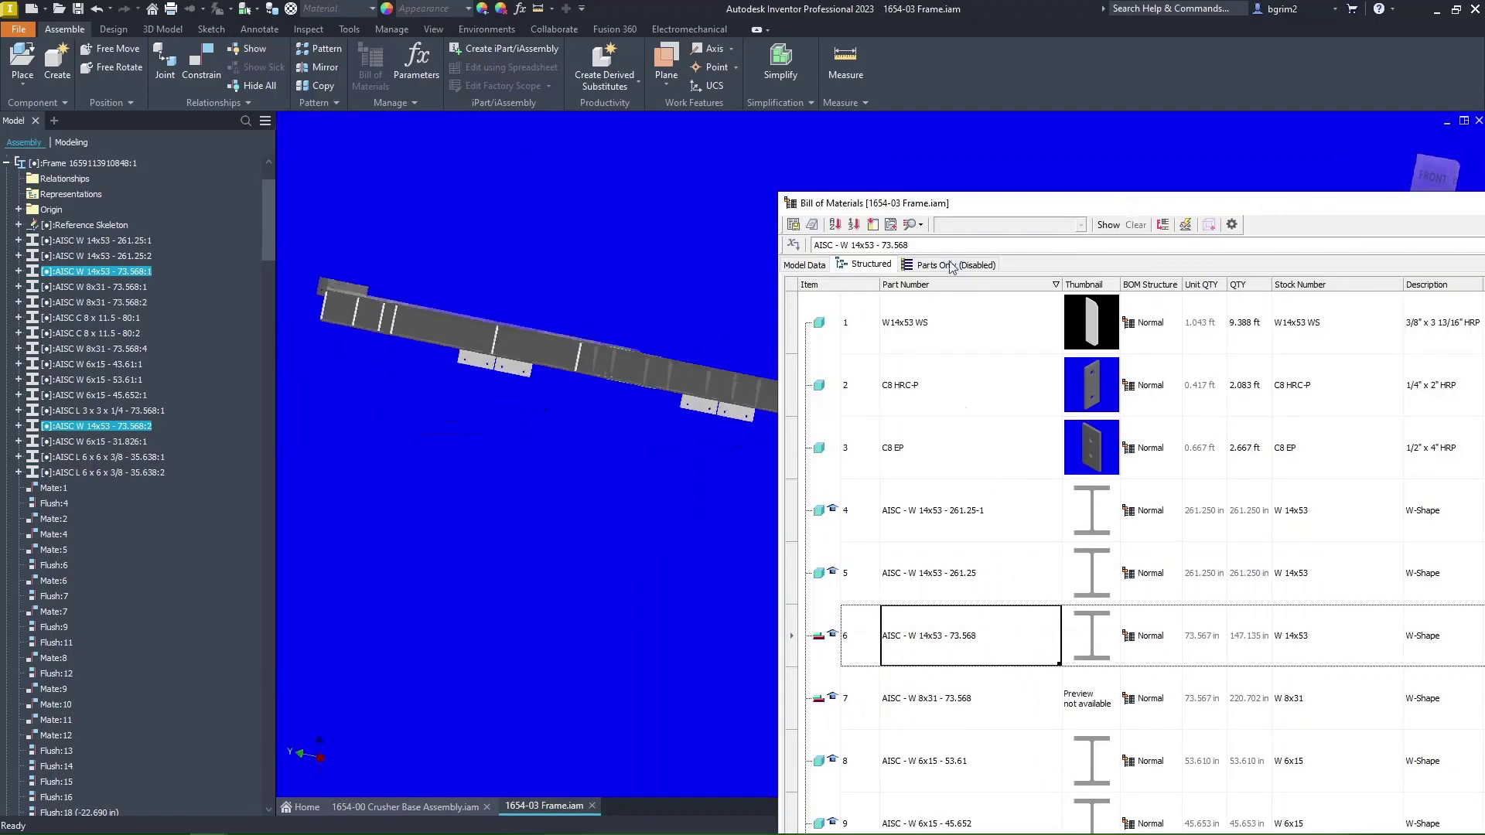
pyautogui.click(923, 705)
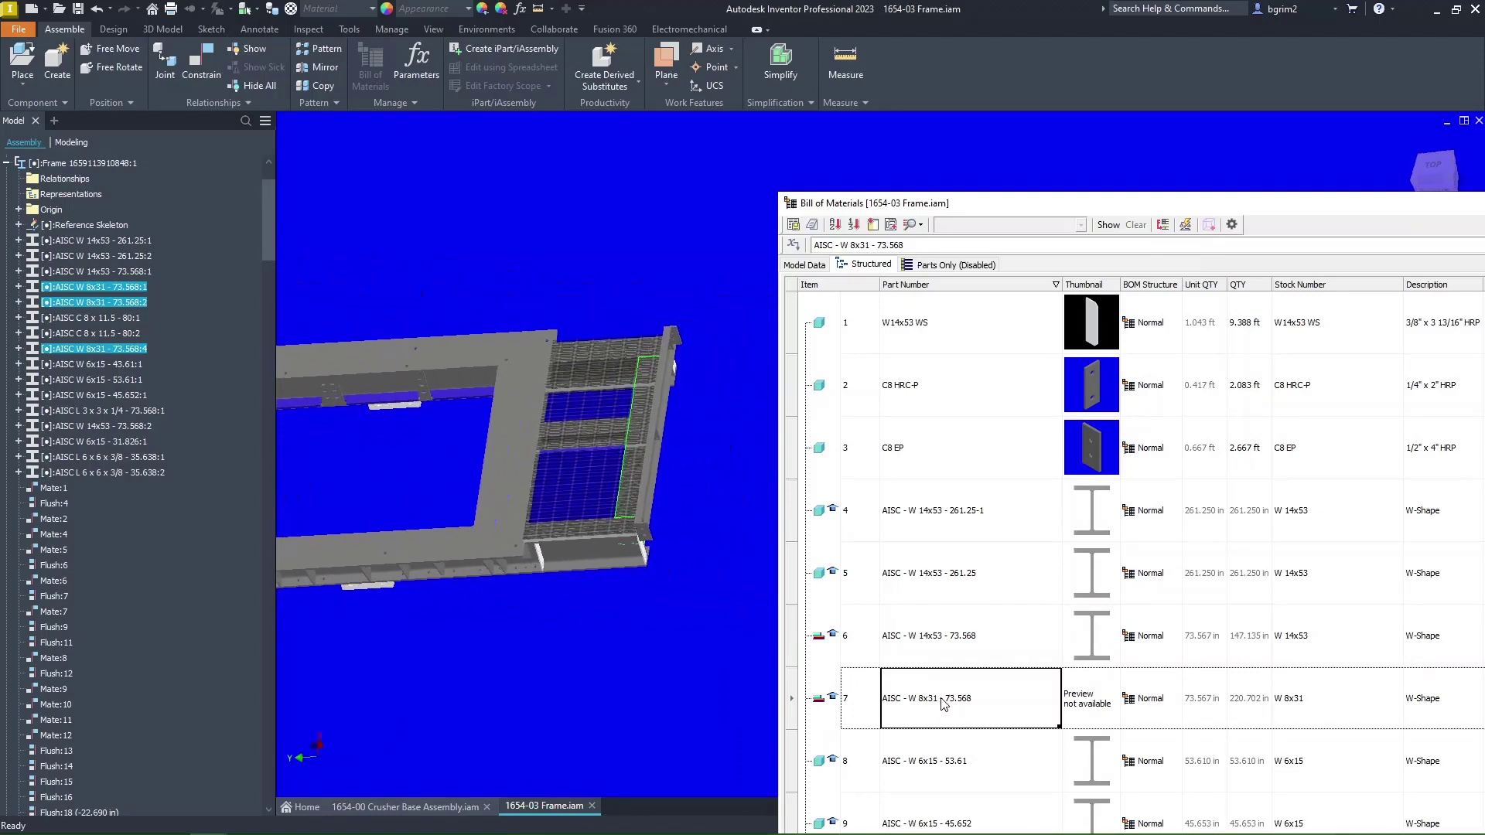
pyautogui.moveTo(1326, 205); pyautogui.dragTo(1063, 173)
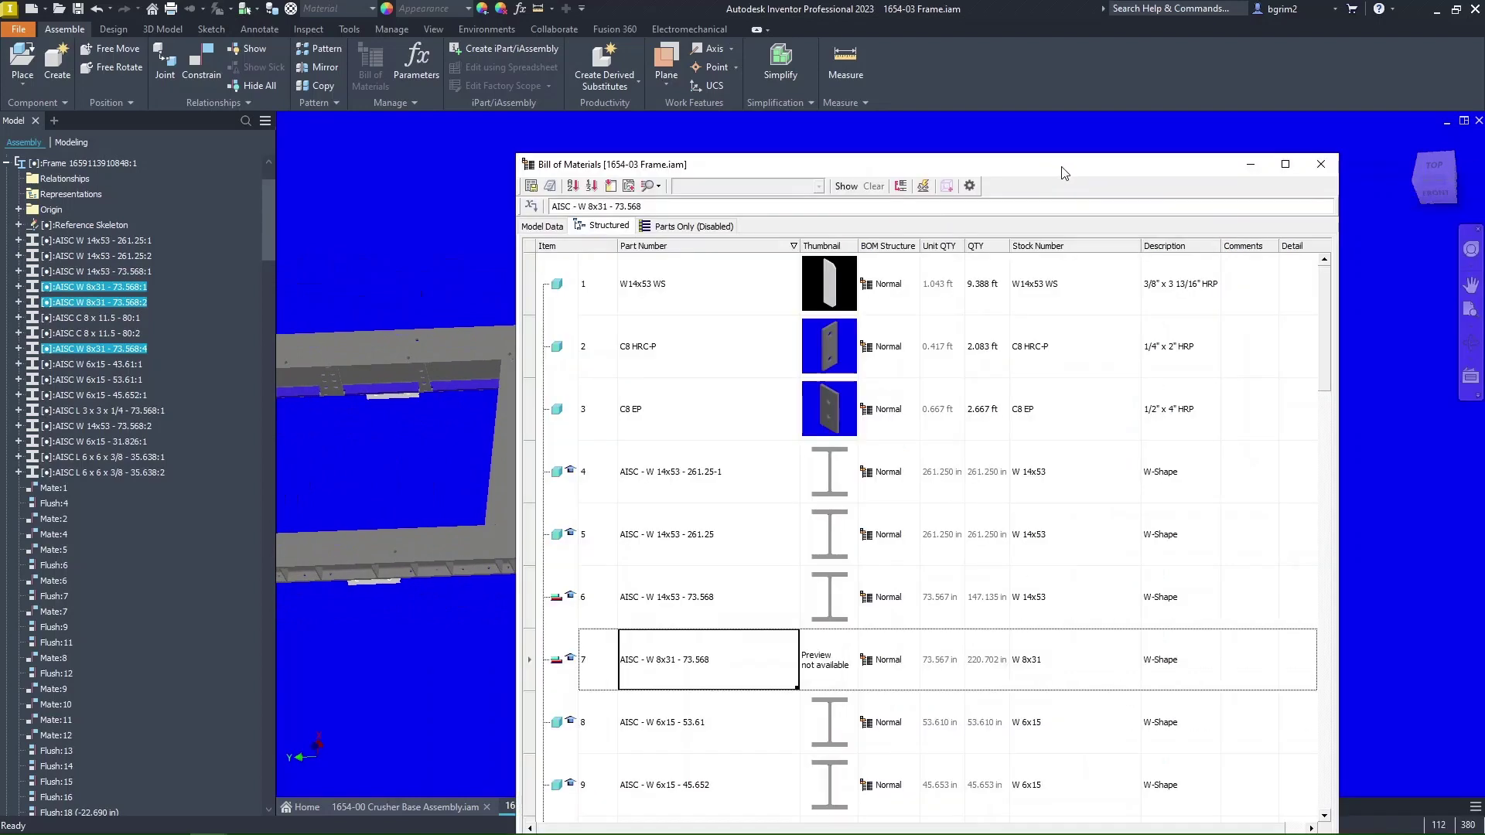
pyautogui.click(1319, 163)
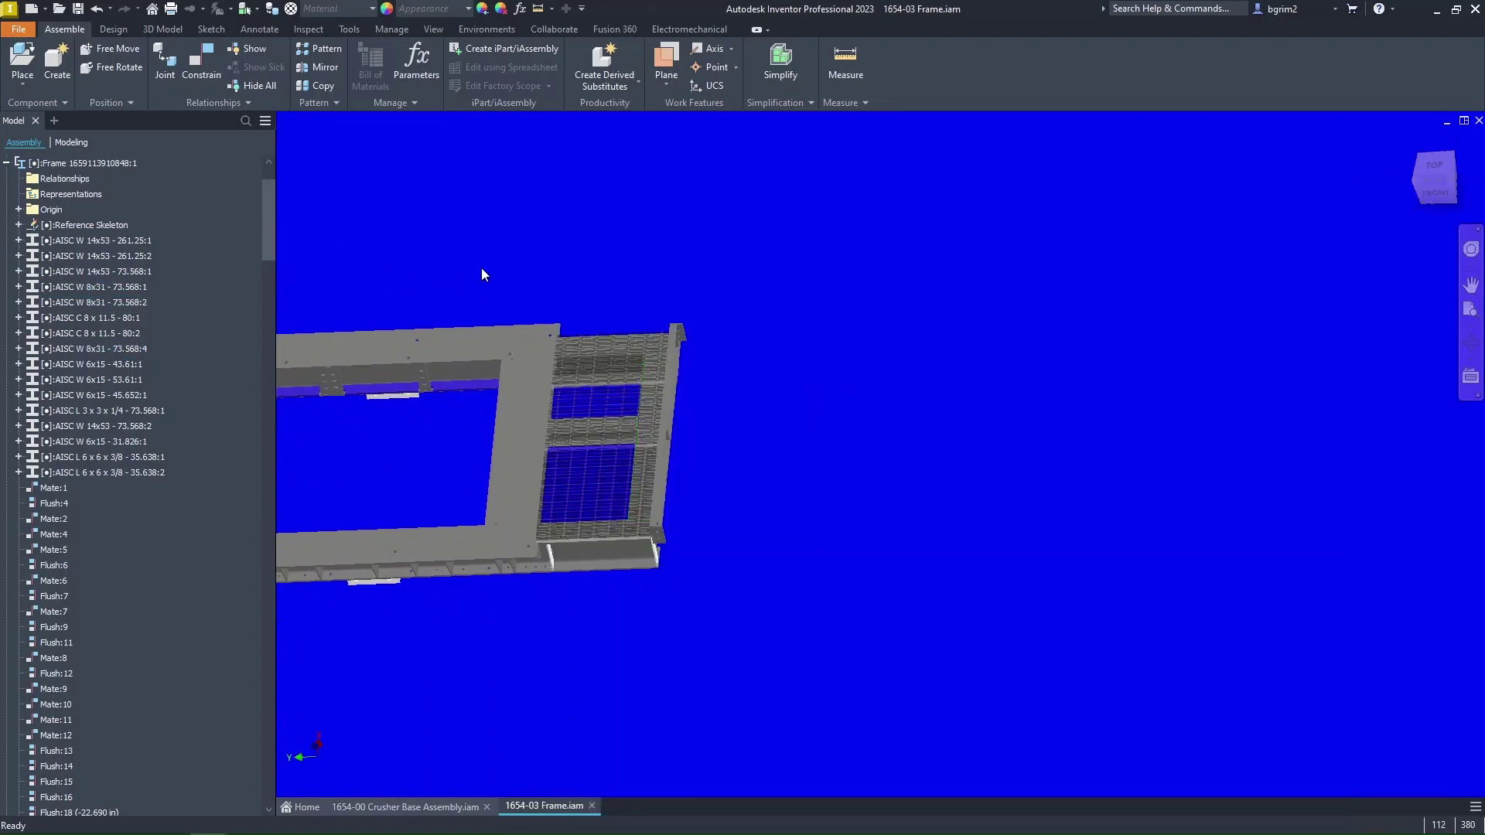
# Set the part number of the frame member AISC W 8x31 - 73.568:4 to AISC - W 8x31 - 73.568-3 in its iProperties.
pyautogui.click(93, 346)
pyautogui.rightClick(93, 345)
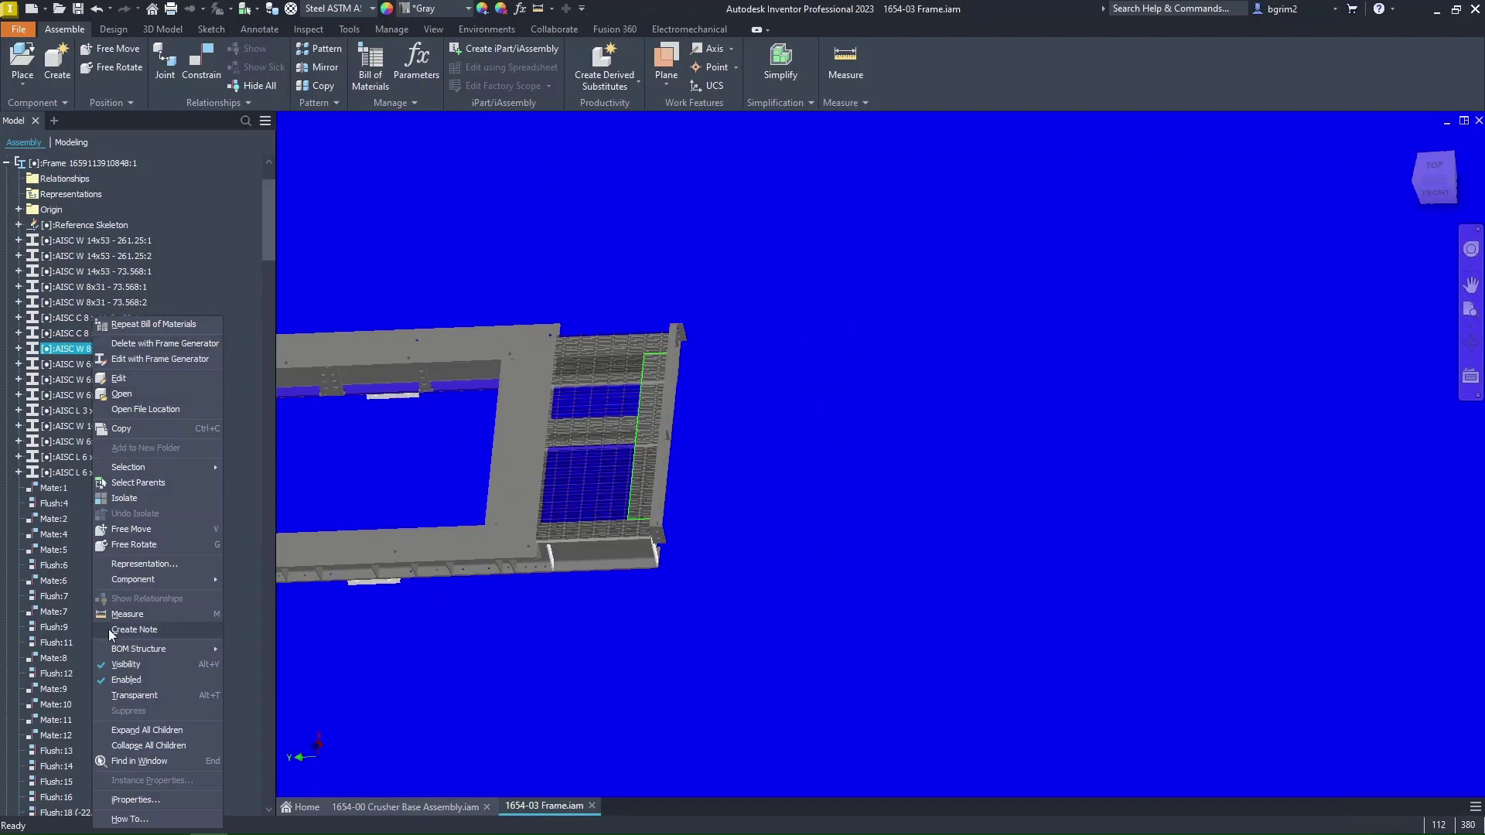
pyautogui.click(144, 800)
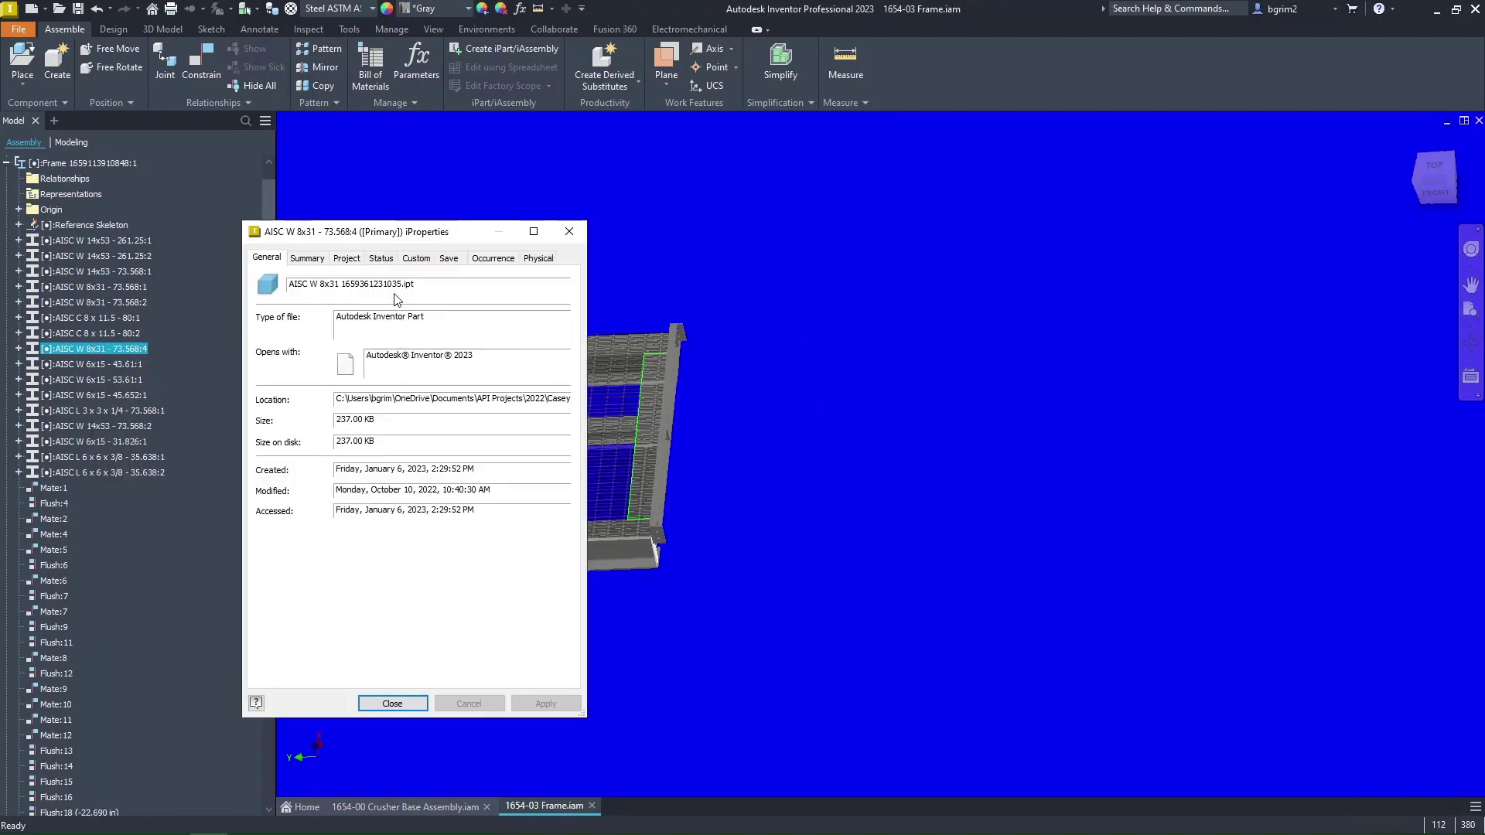
pyautogui.click(355, 259)
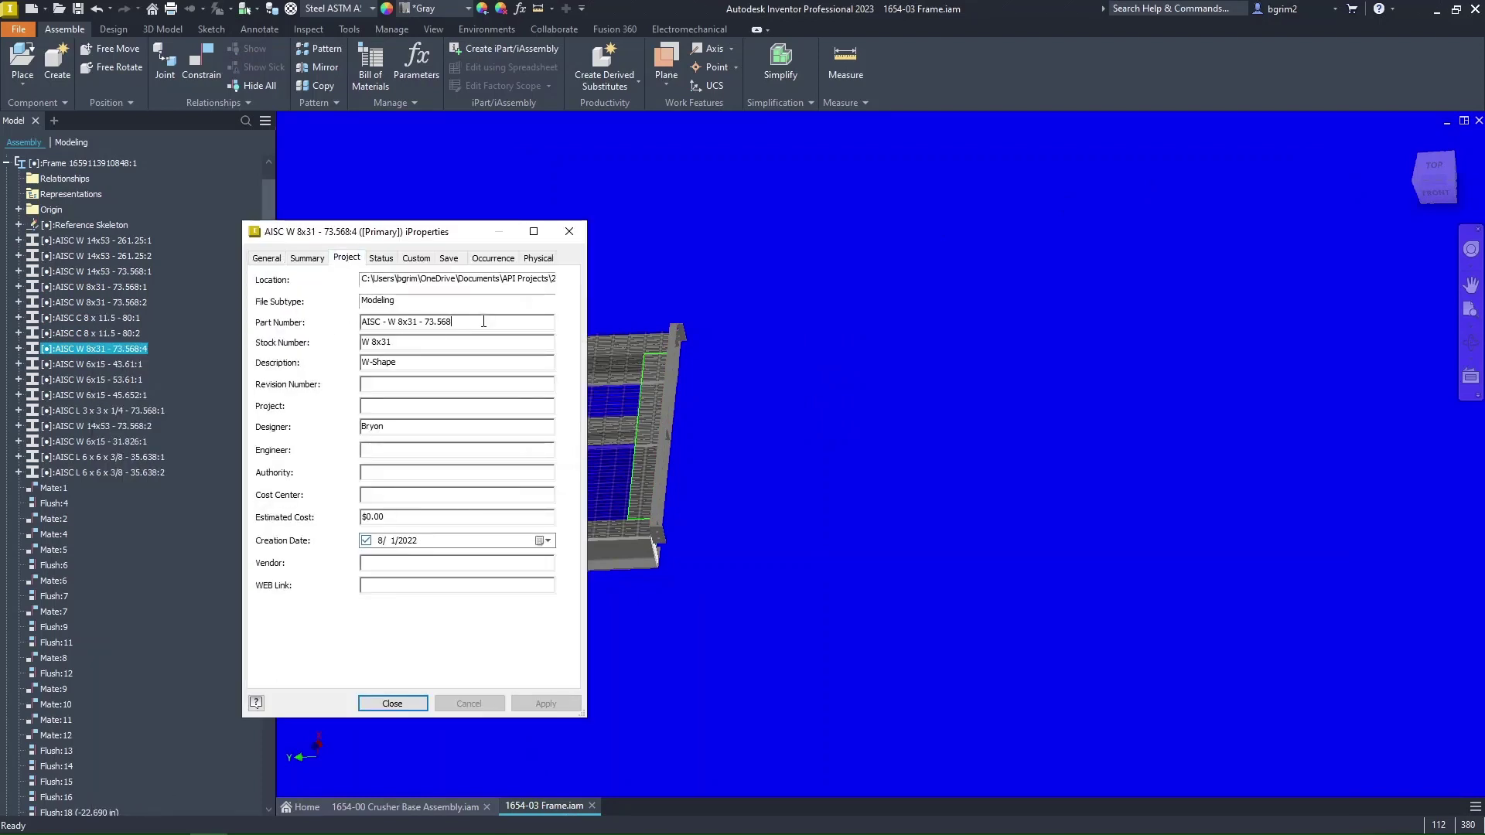
pyautogui.write('-3')
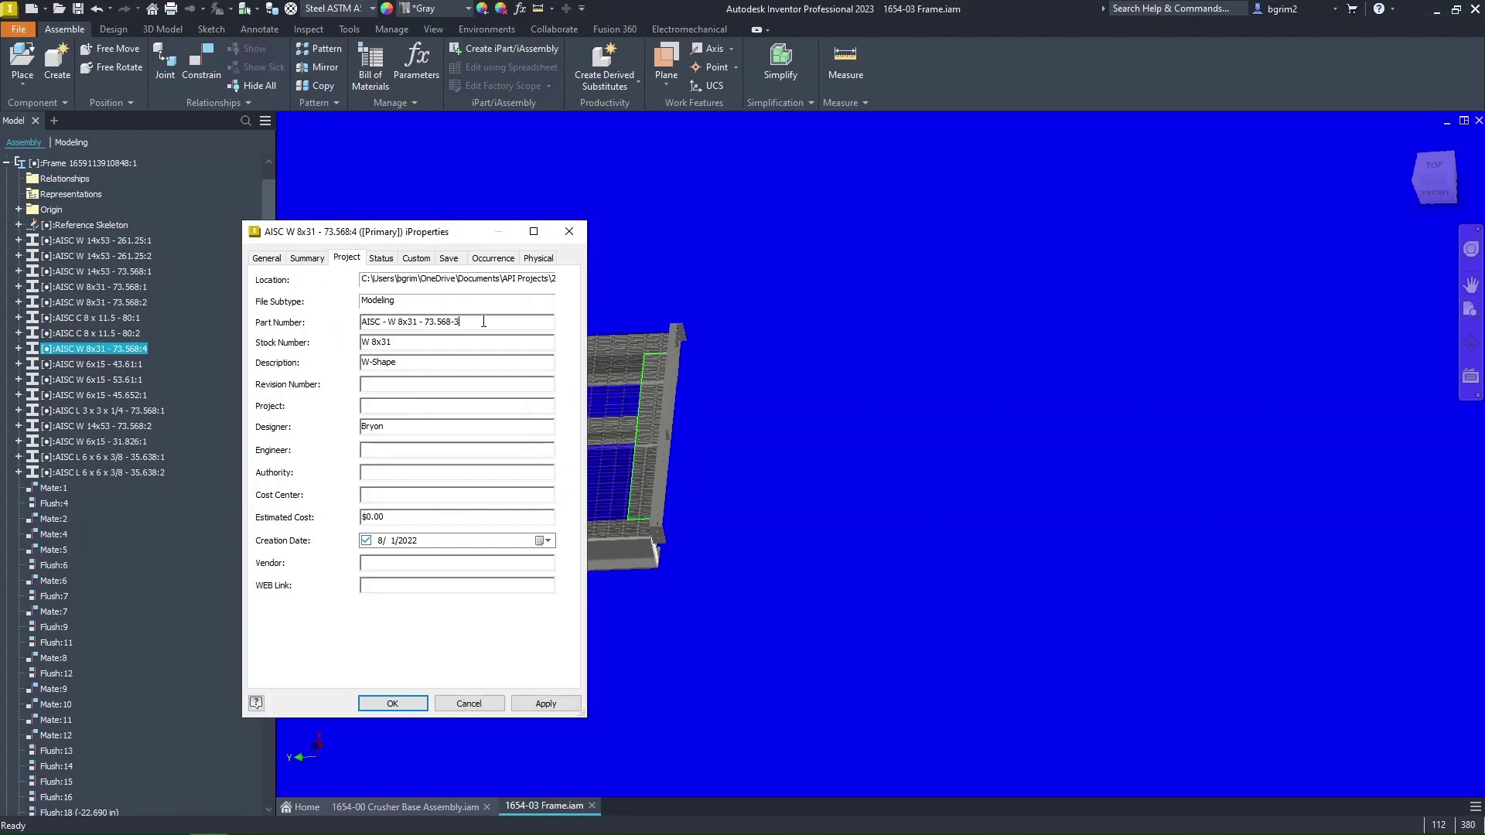
pyautogui.click(547, 702)
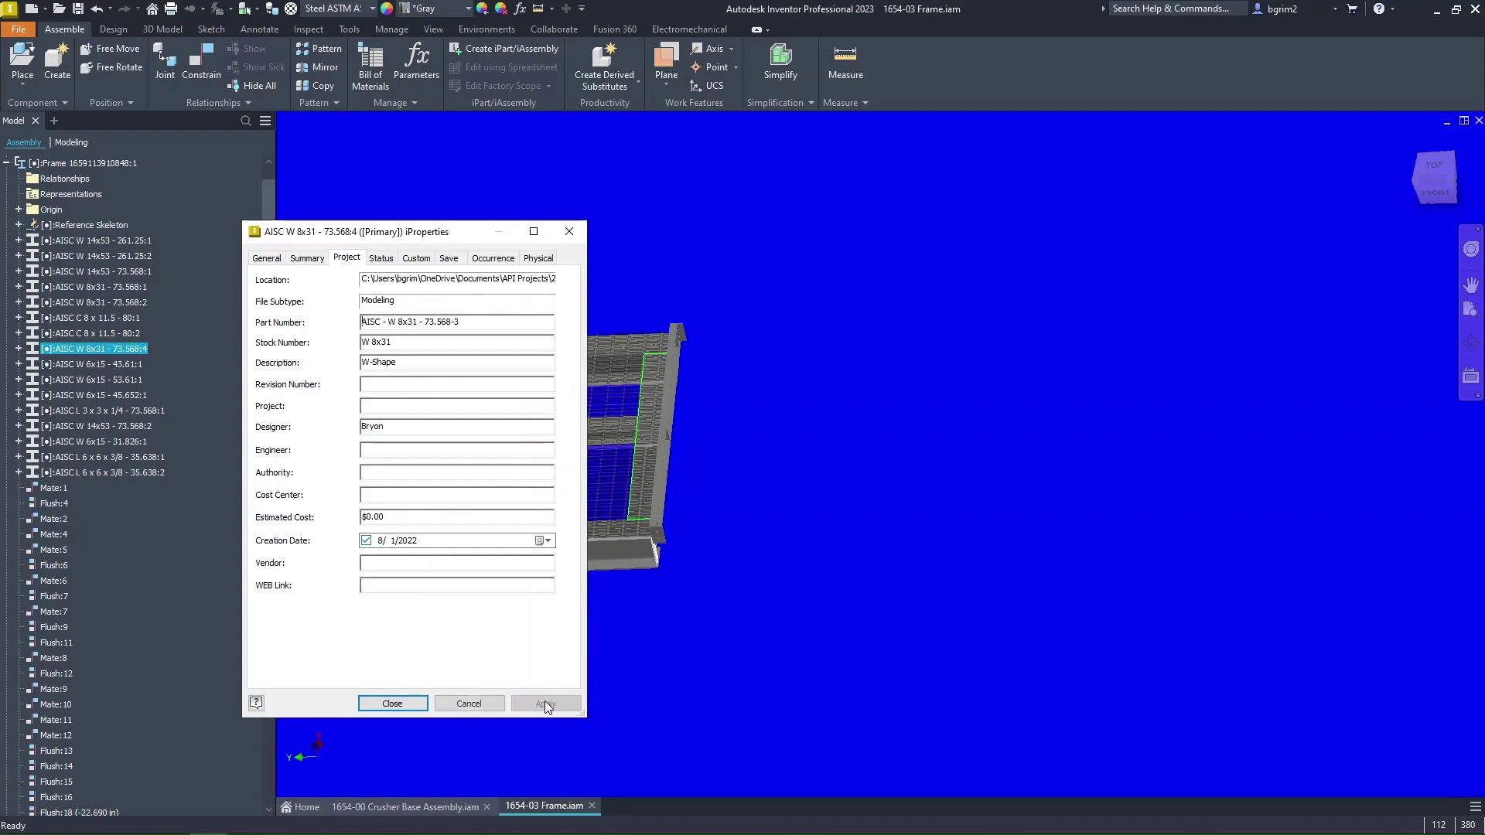
pyautogui.click(392, 703)
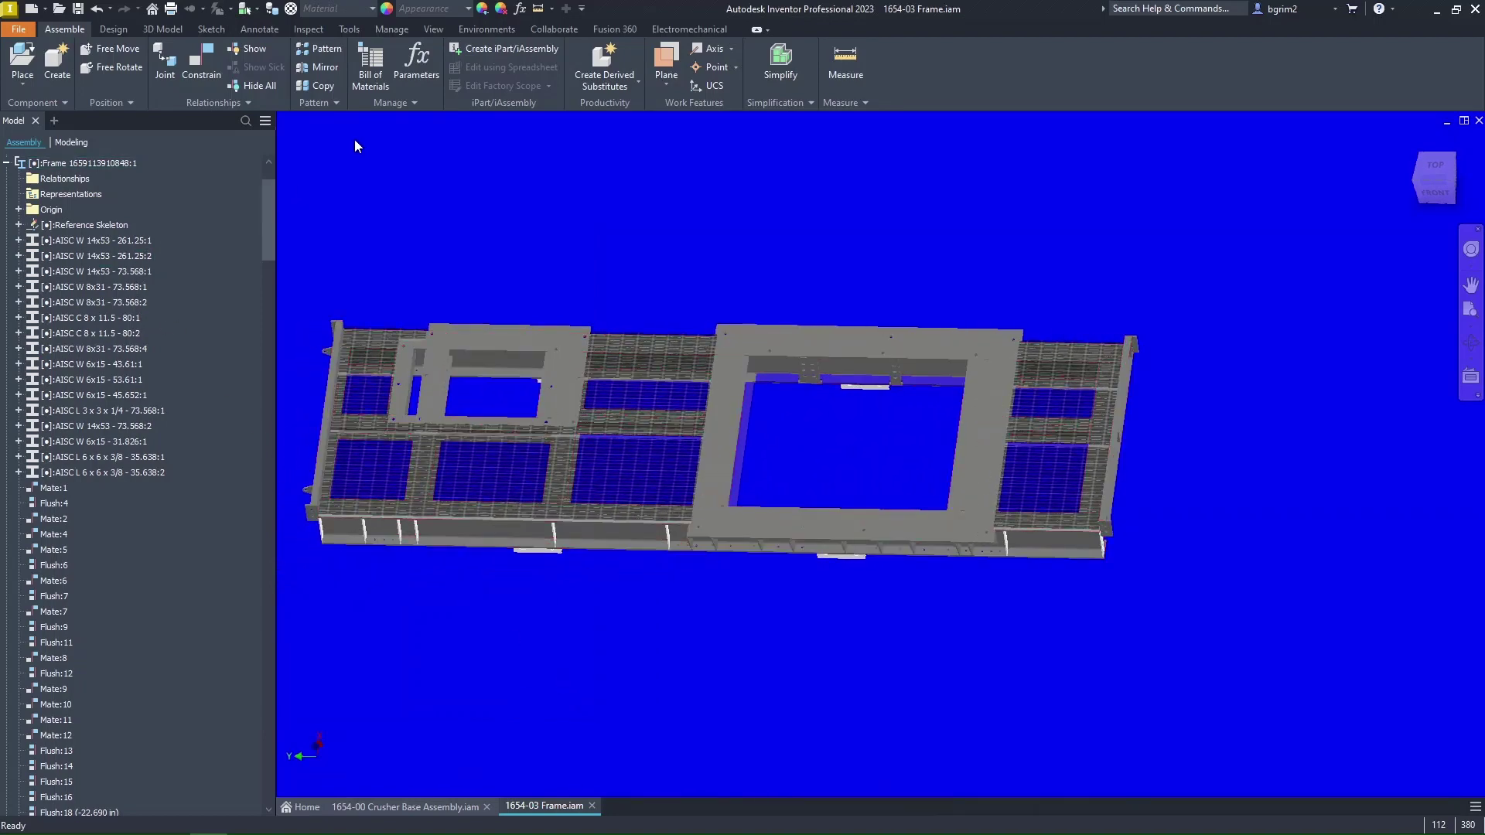
# Reopen the bill of materials and highlight the AISC - W 14x53 - 73.568 and AISC - W 8x31 - 73.568 rows to compare their beams in the model.
pyautogui.click(370, 66)
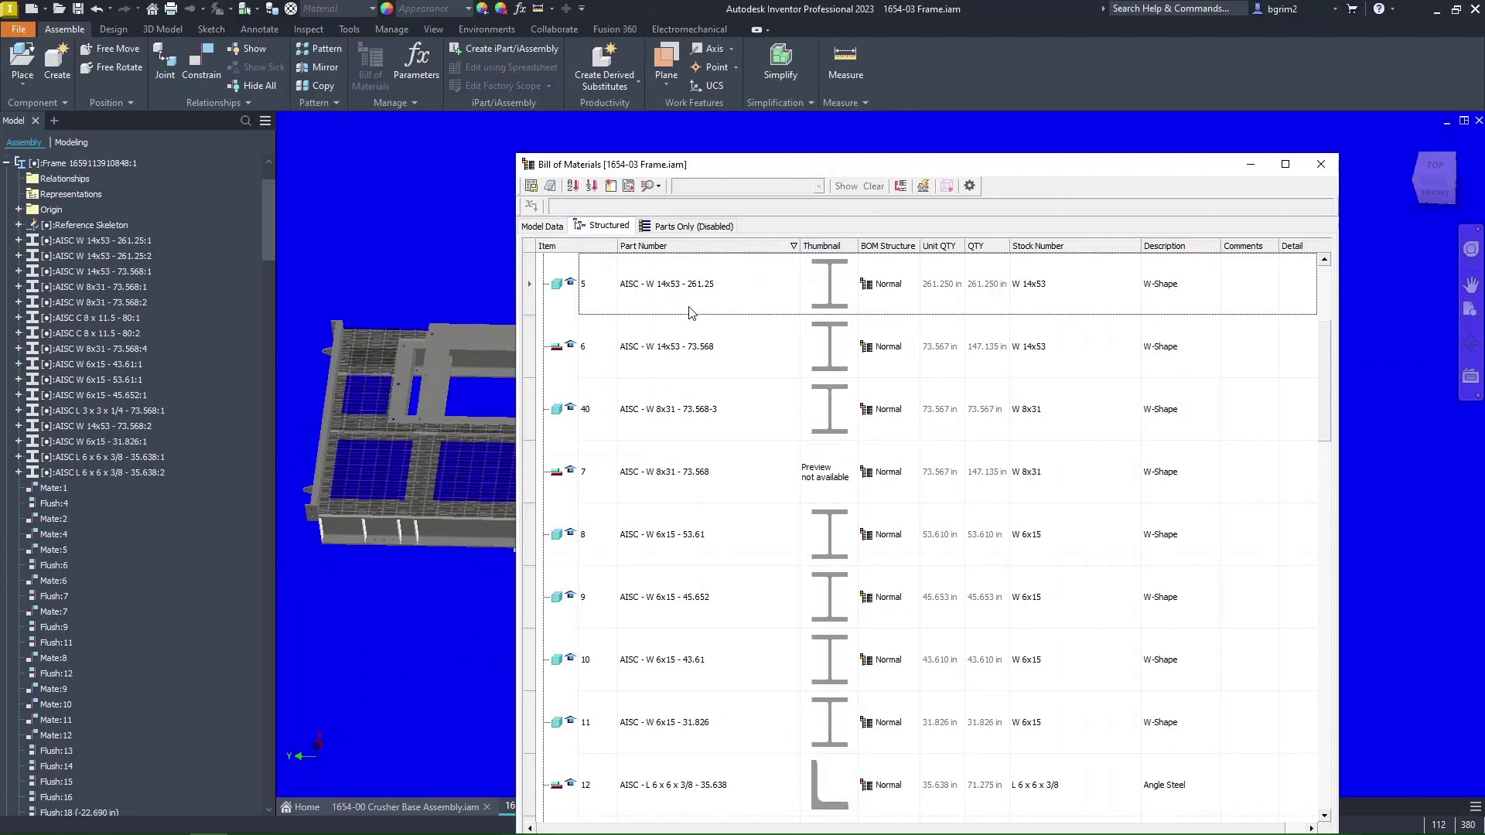
pyautogui.scroll(2, 680, 306)
pyautogui.click(701, 512)
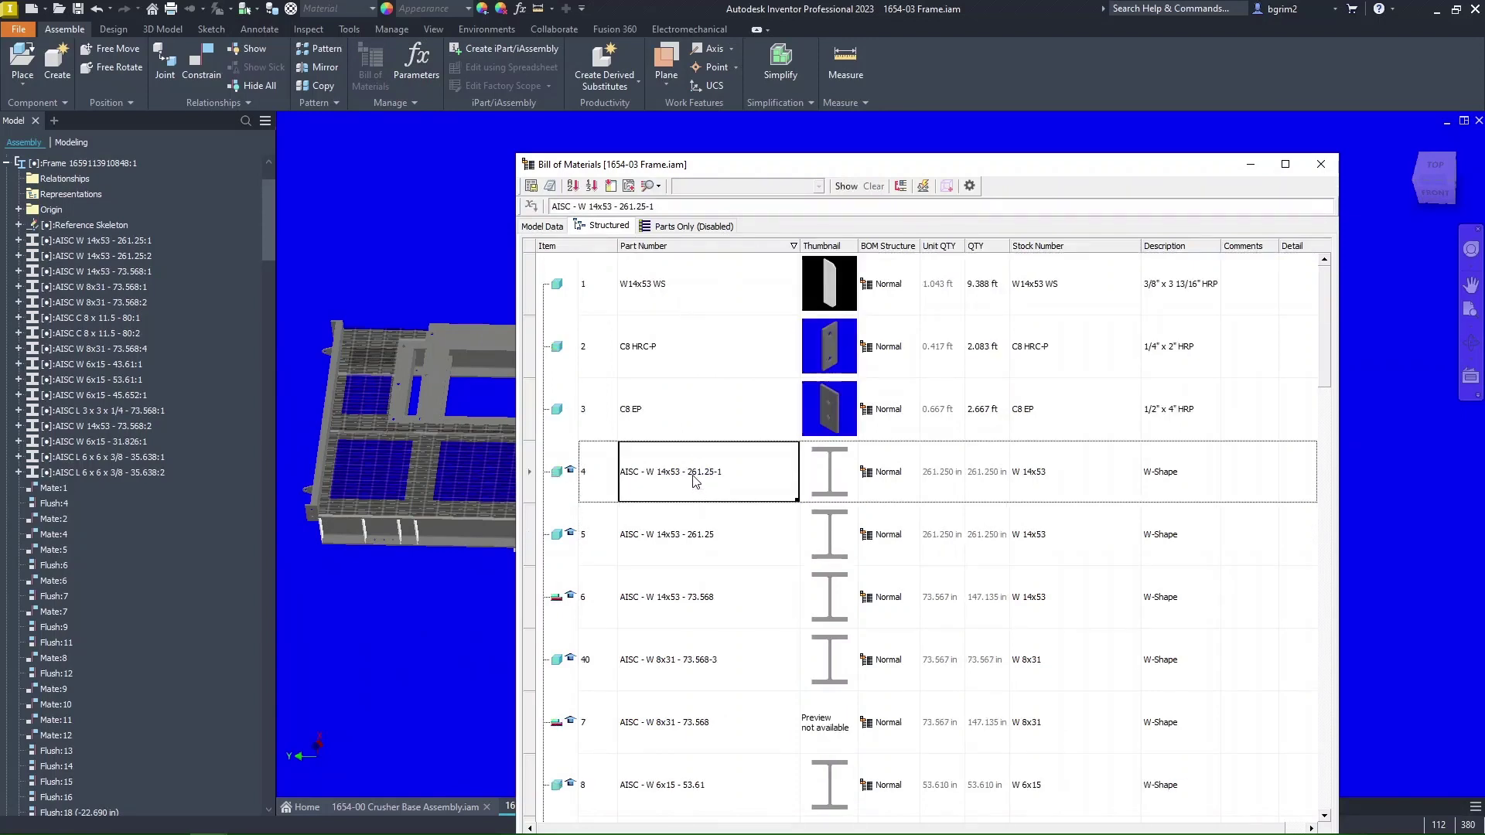
pyautogui.click(694, 600)
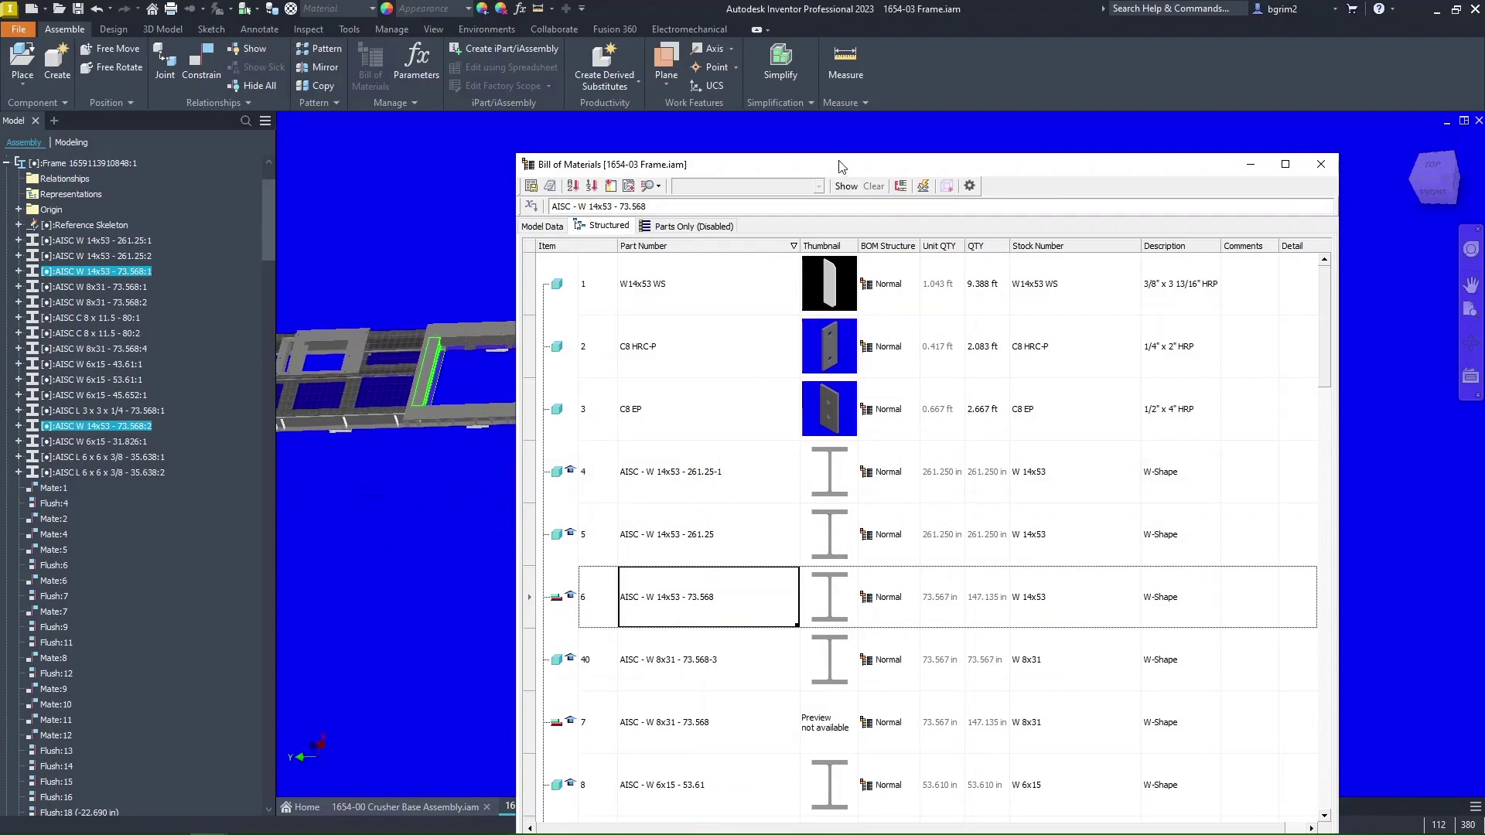
pyautogui.moveTo(841, 166); pyautogui.dragTo(1202, 199)
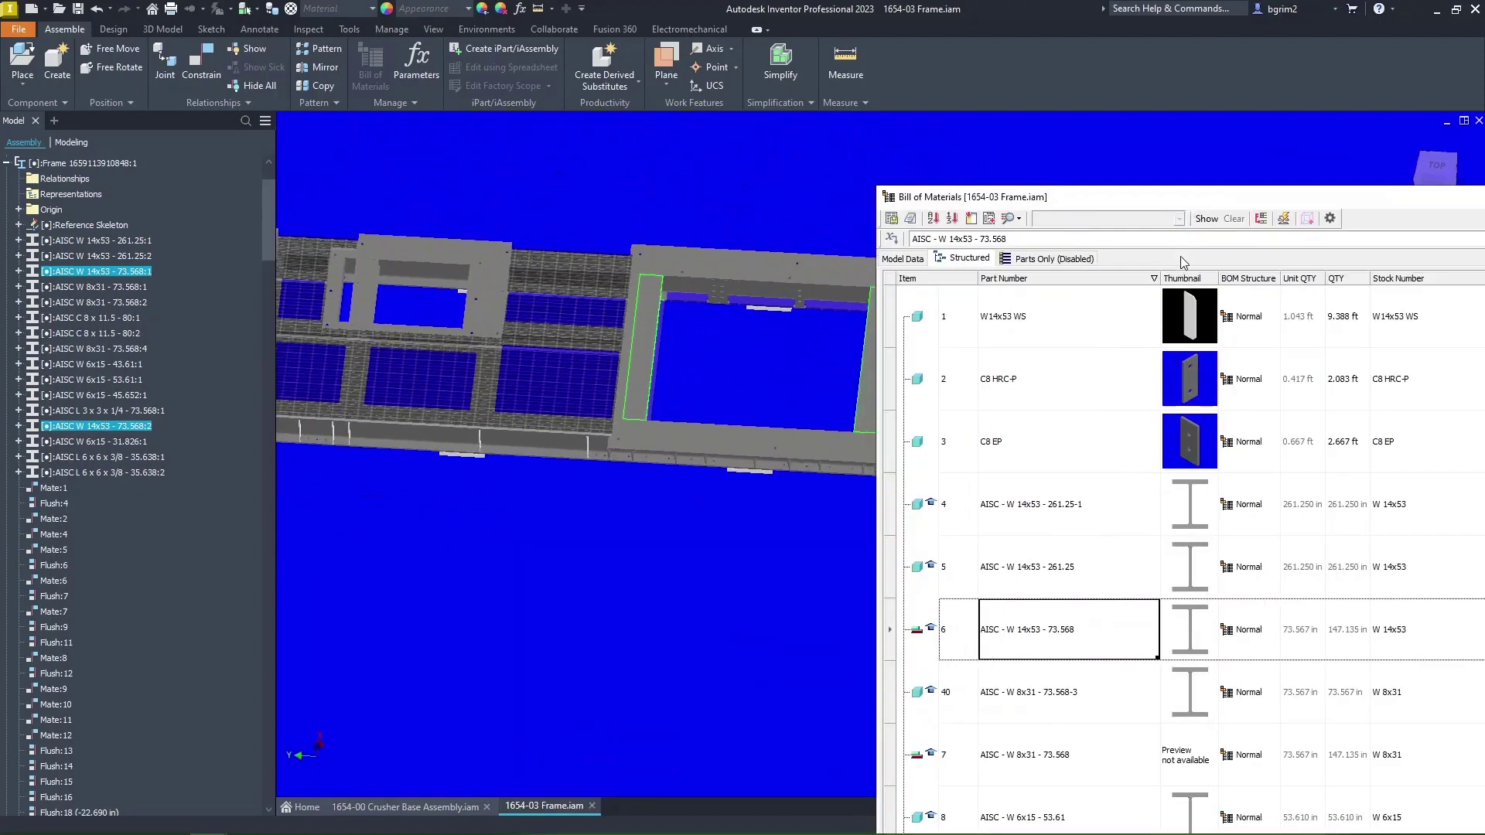
pyautogui.click(1046, 761)
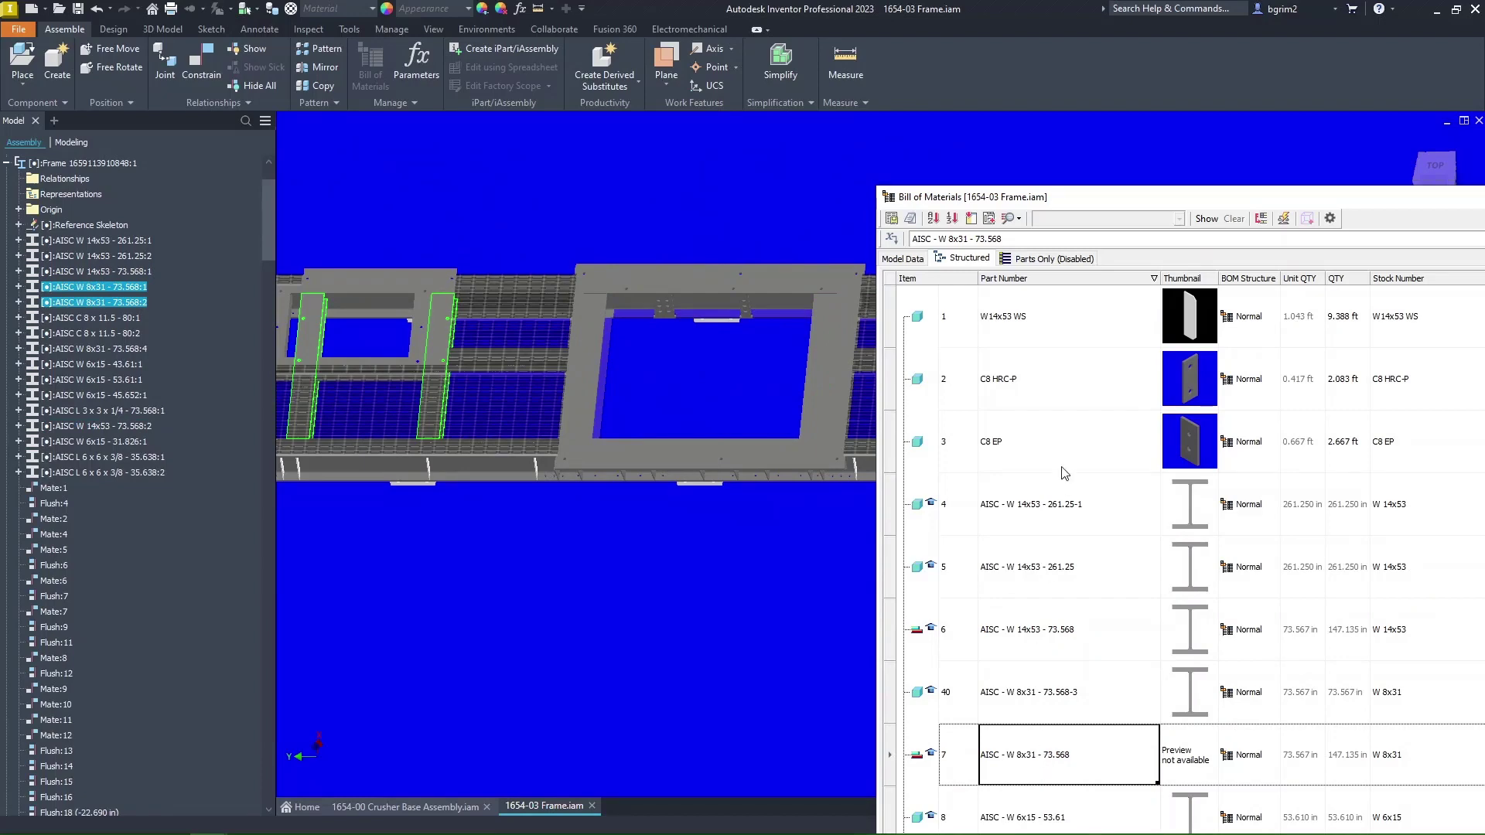
pyautogui.moveTo(1168, 197); pyautogui.dragTo(694, 124)
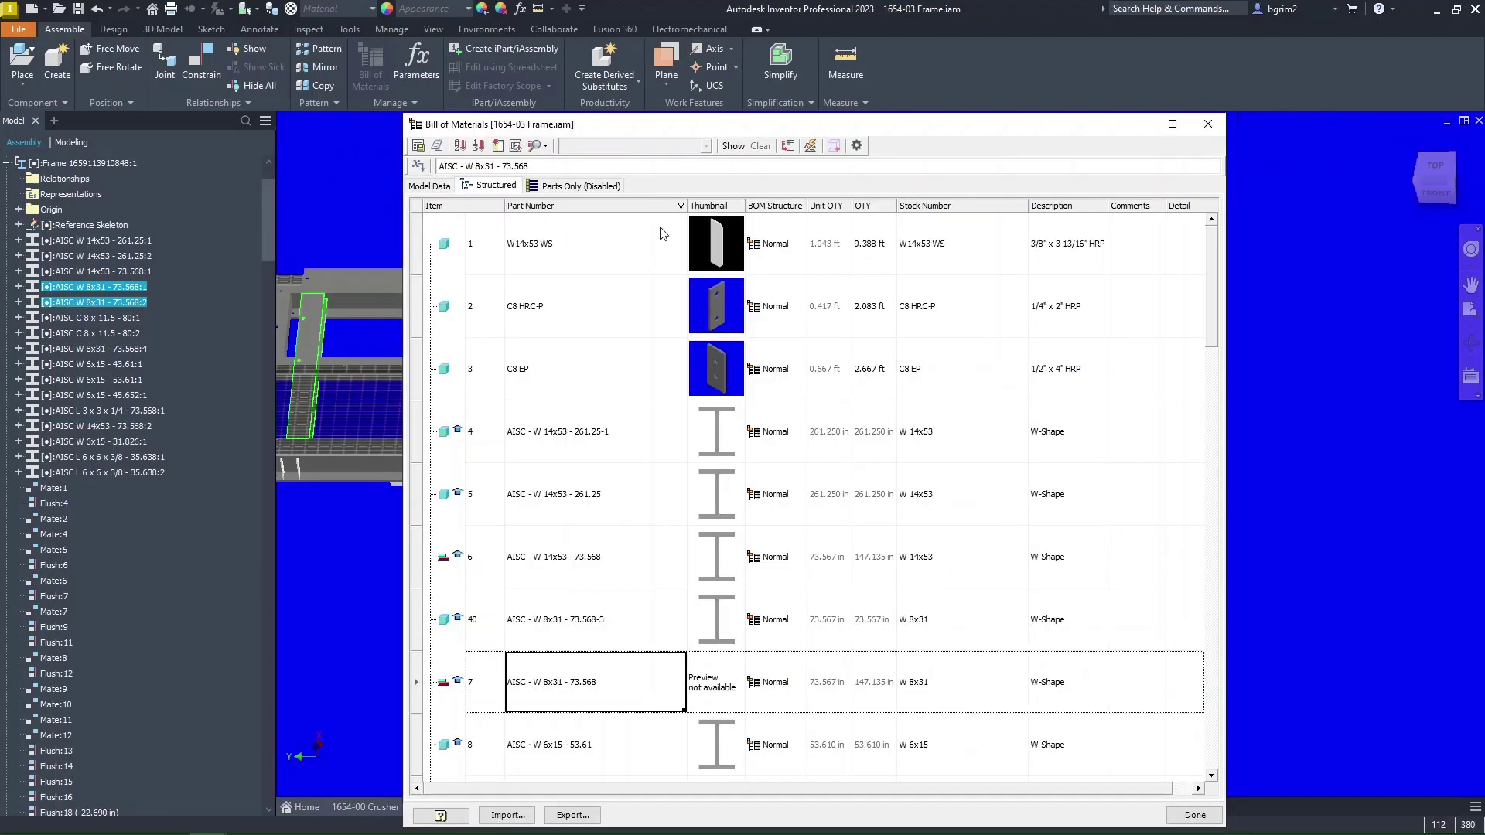
# Try to move the AISC - W 14x53 - 261.25-1 row to the start of the list and renumber the items from 1.
pyautogui.moveTo(427, 445); pyautogui.dragTo(427, 271)
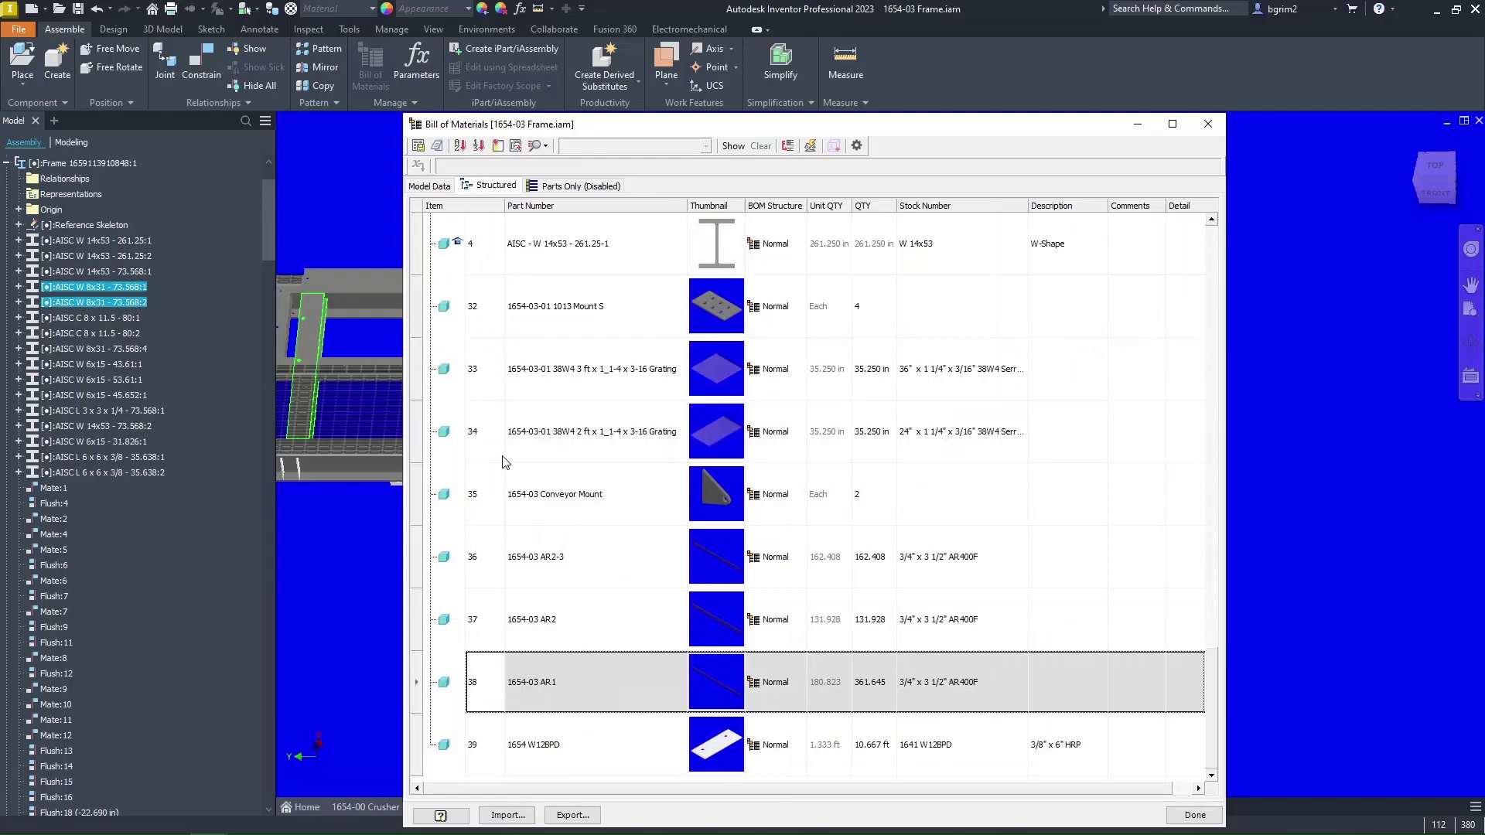
pyautogui.scroll(10, 506, 462)
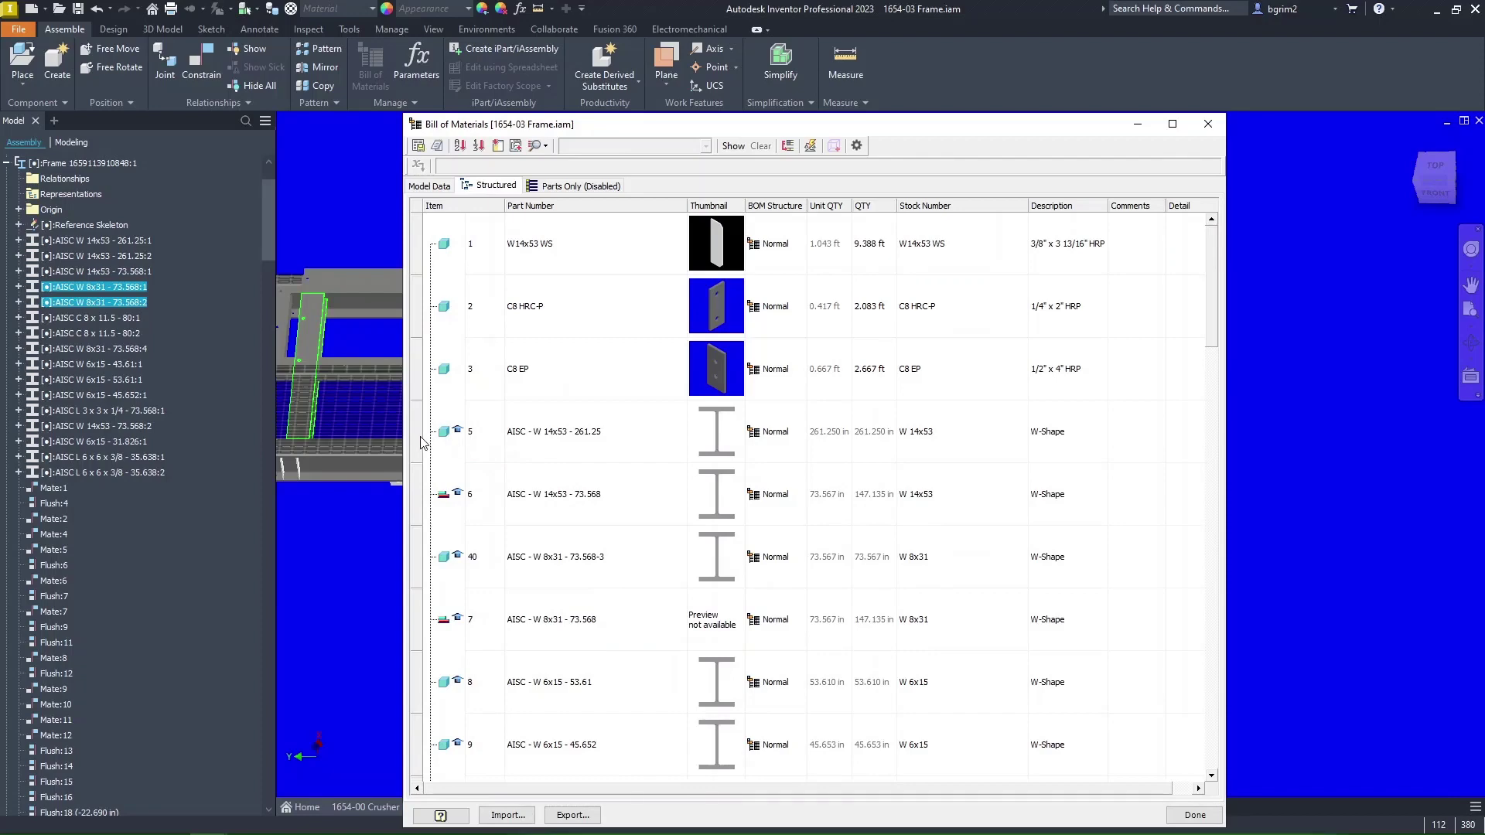
pyautogui.click(478, 146)
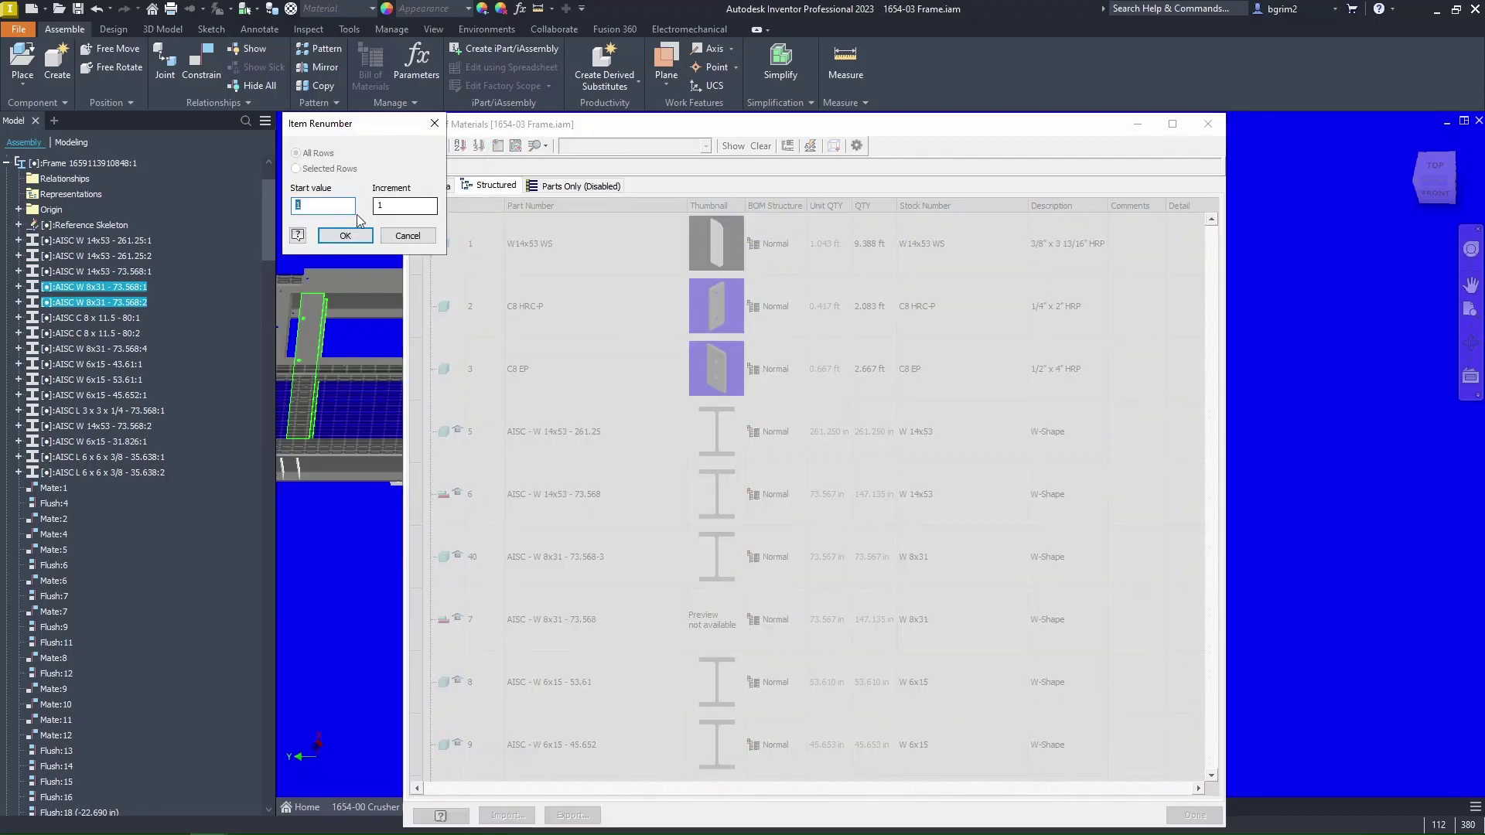
pyautogui.click(340, 240)
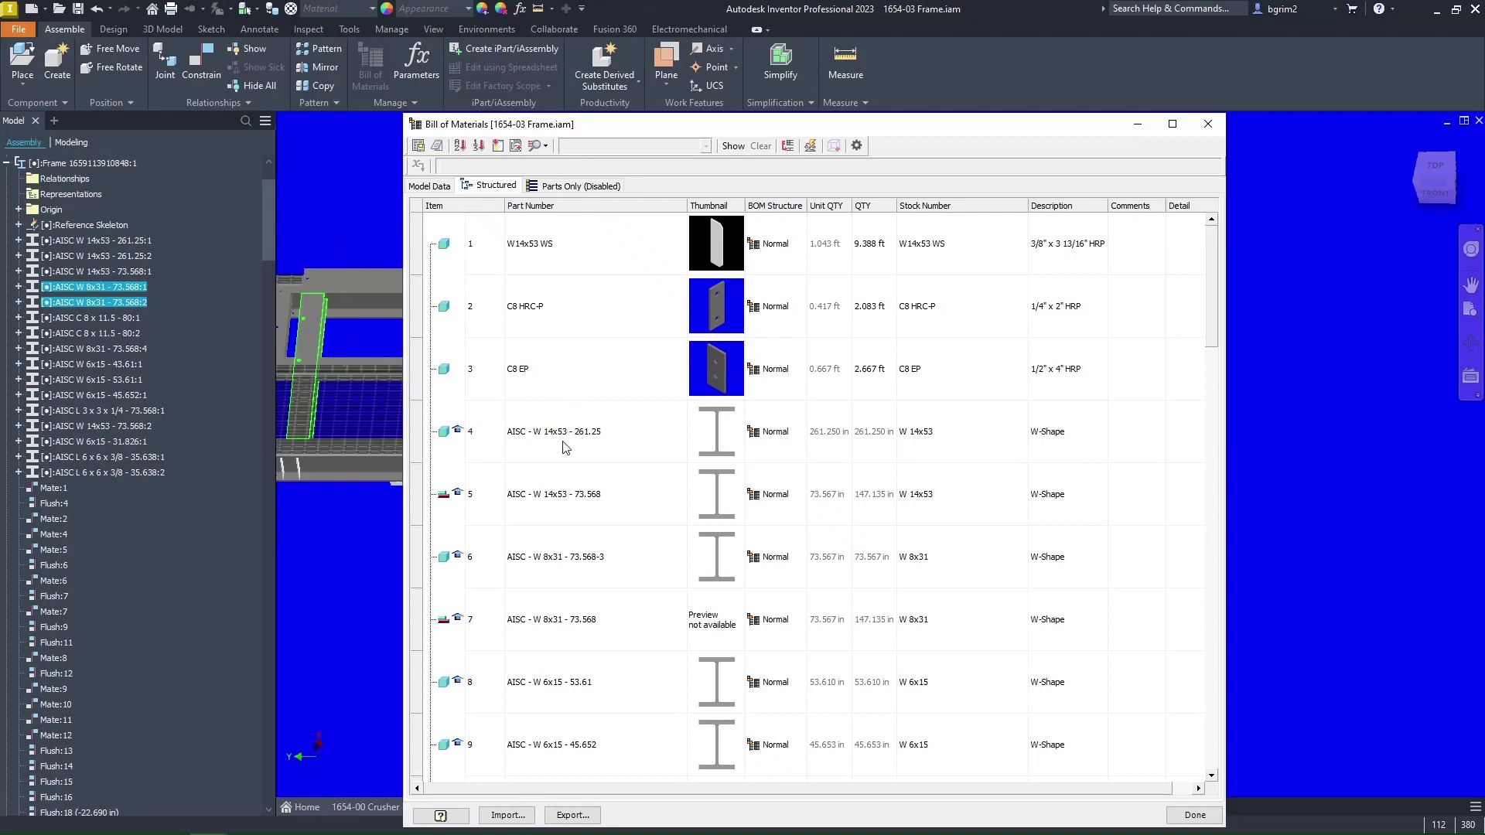
# Move the AISC - W 14x53 - 261.25 row to the start of the list and renumber the items with start value 1 and increment 1.
pyautogui.moveTo(425, 437); pyautogui.dragTo(424, 258)
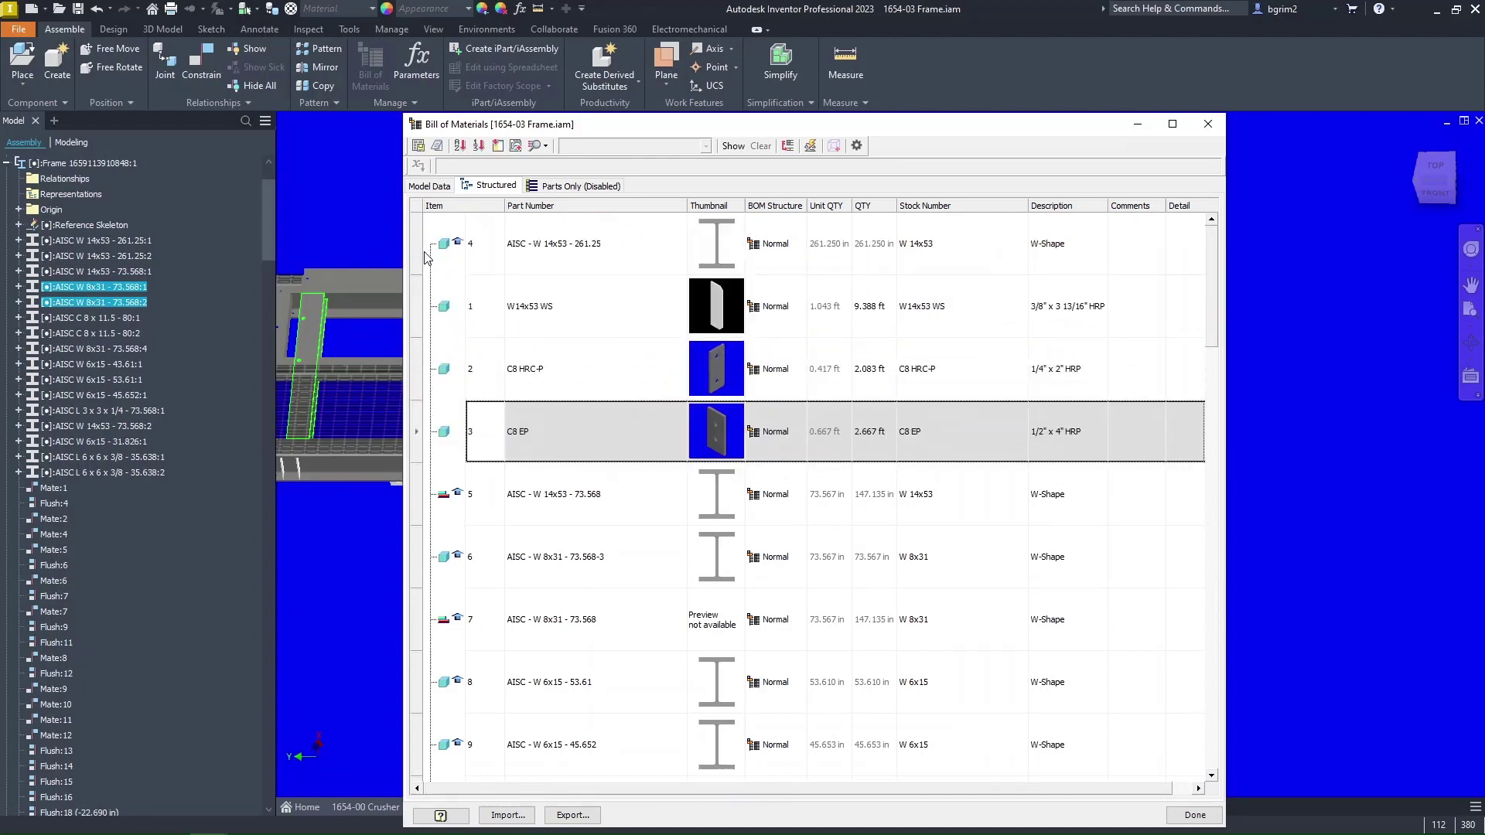
pyautogui.click(497, 145)
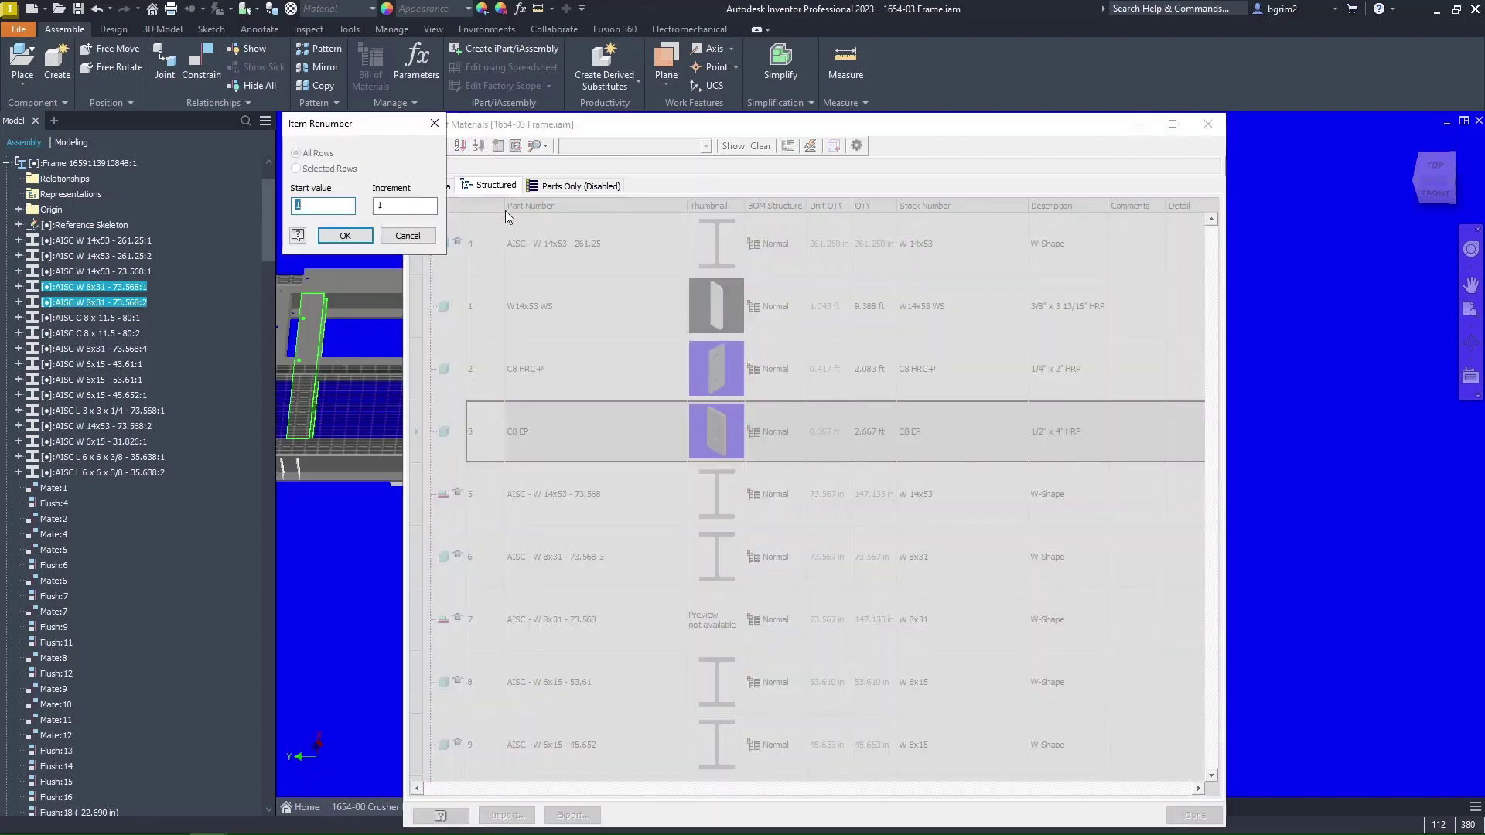
pyautogui.click(354, 242)
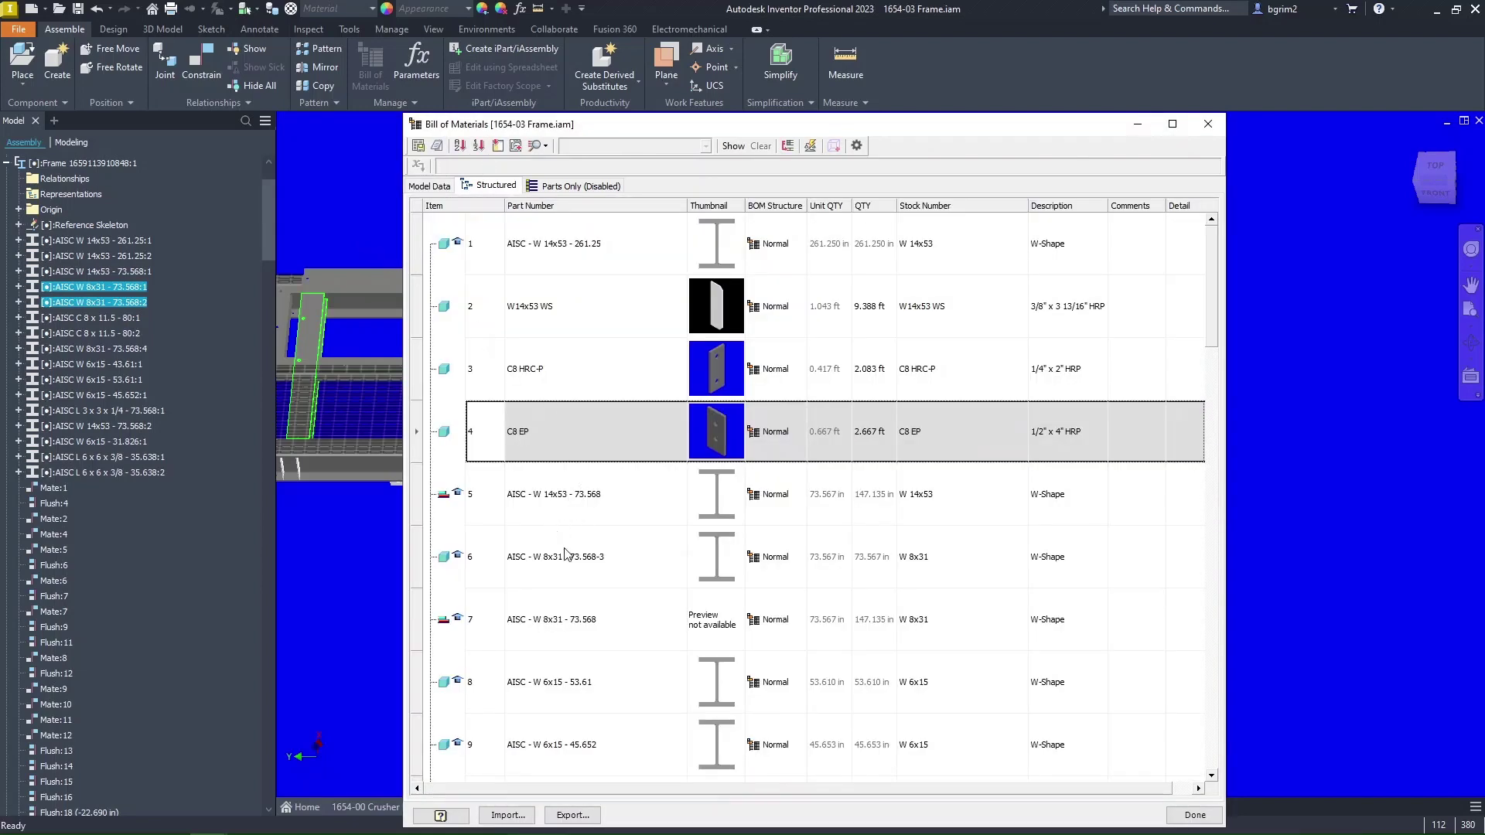
# Move the AISC - W 14x53 - 261.25-1 row directly below AISC - W 14x53 - 261.25 and renumber the items from 1 in increments of 1.
pyautogui.scroll(-3, 602, 663)
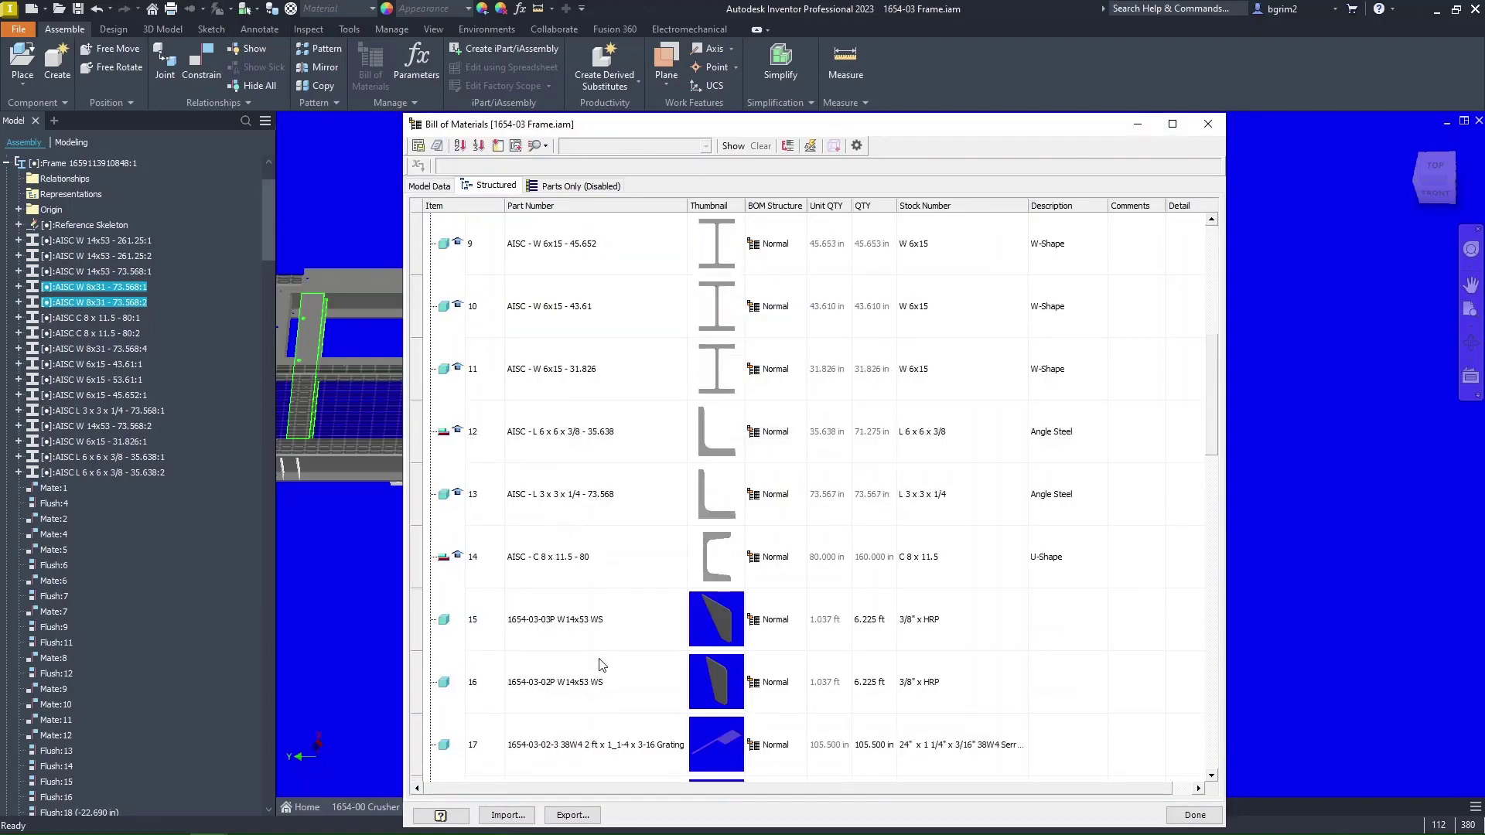
pyautogui.scroll(-6, 615, 464)
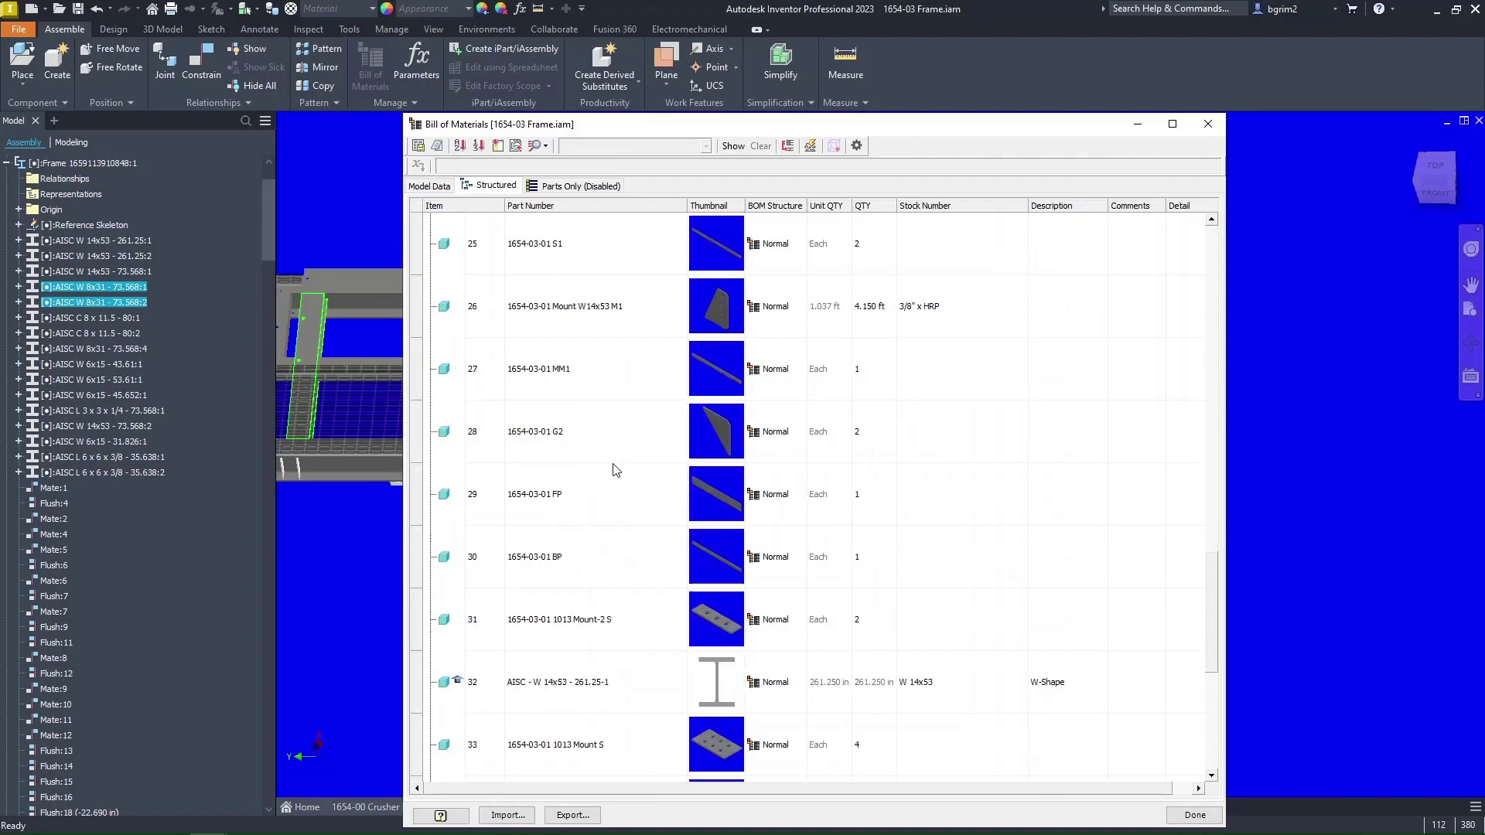
pyautogui.moveTo(417, 684); pyautogui.dragTo(423, 307)
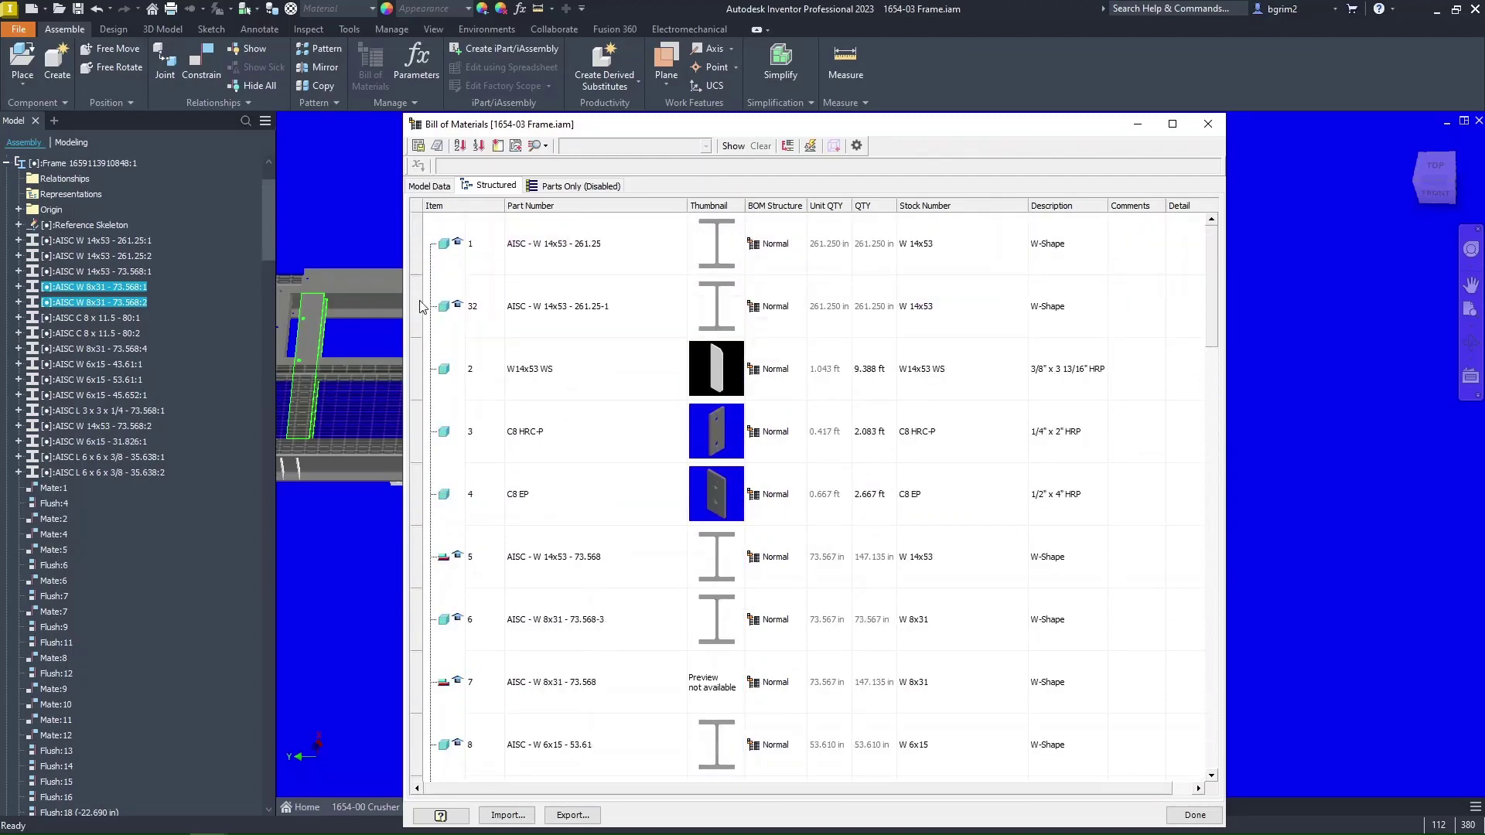
pyautogui.click(479, 146)
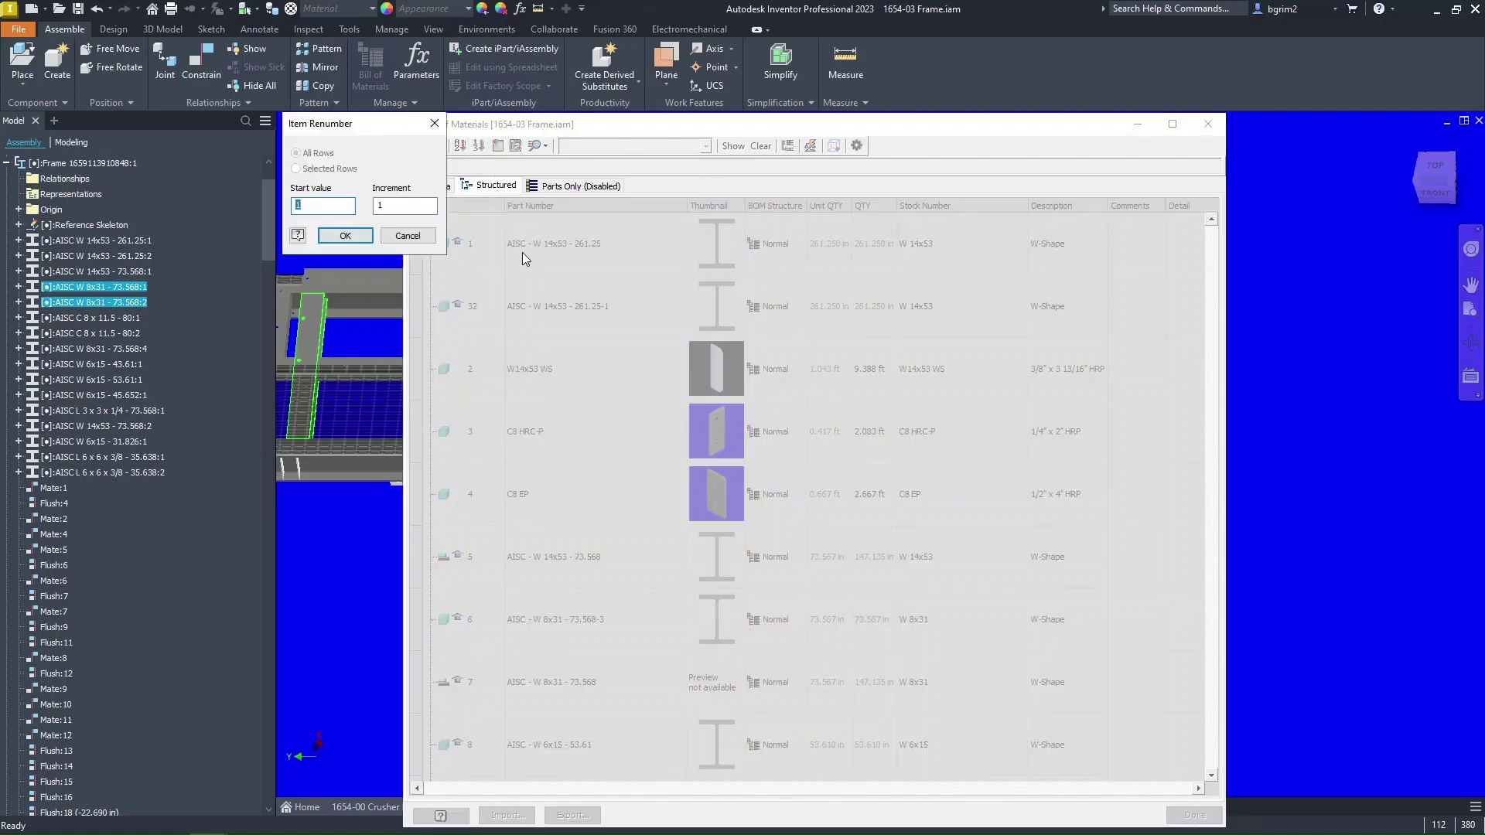
pyautogui.click(355, 238)
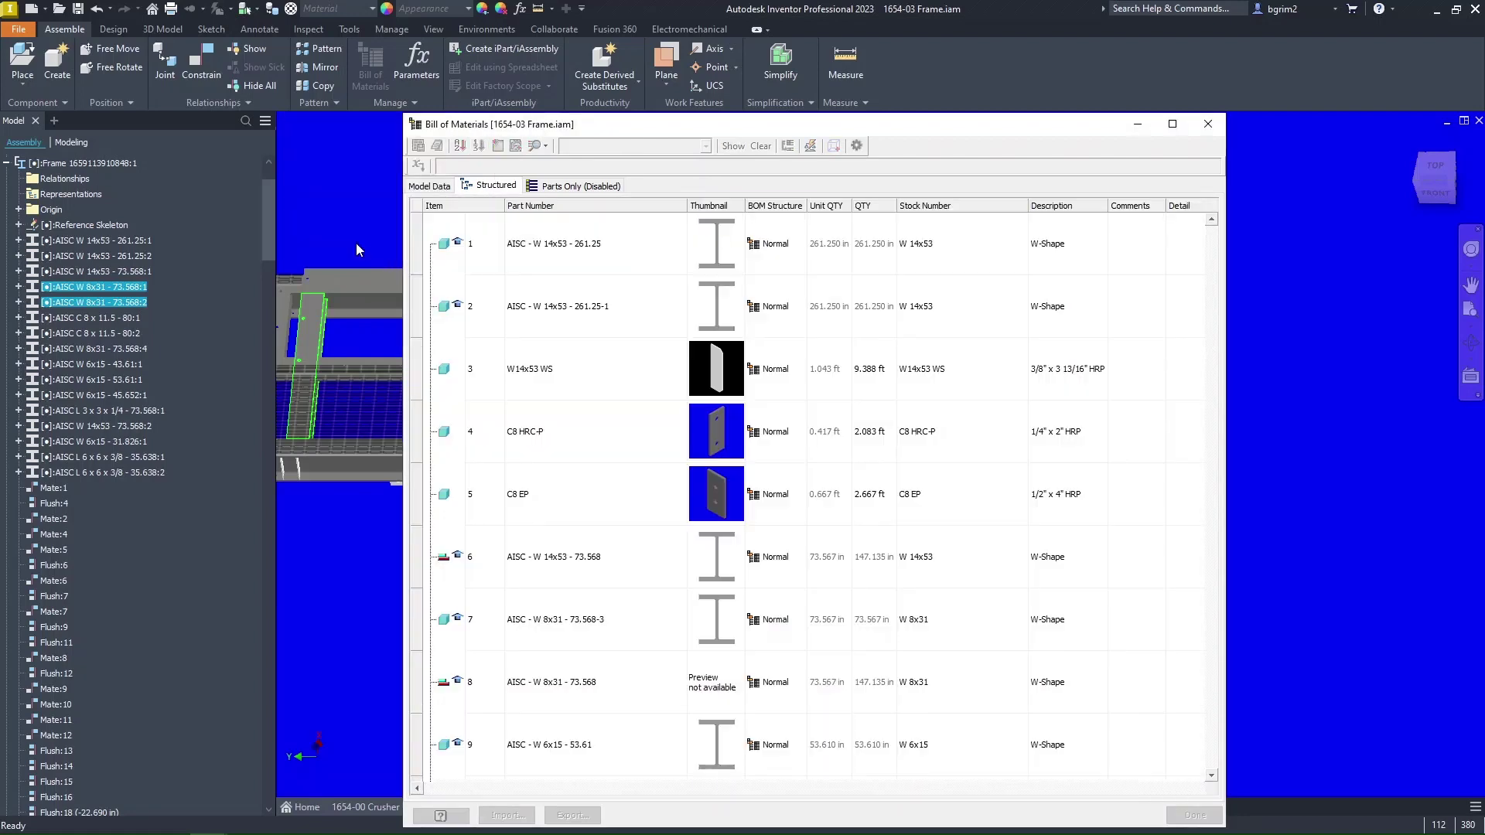
# Set the description of AISC - W 14x53 - 261.25 to 1 and that of AISC - W 14x53 - 261.25-1 to 2.
pyautogui.click(1066, 247)
pyautogui.click(1066, 245)
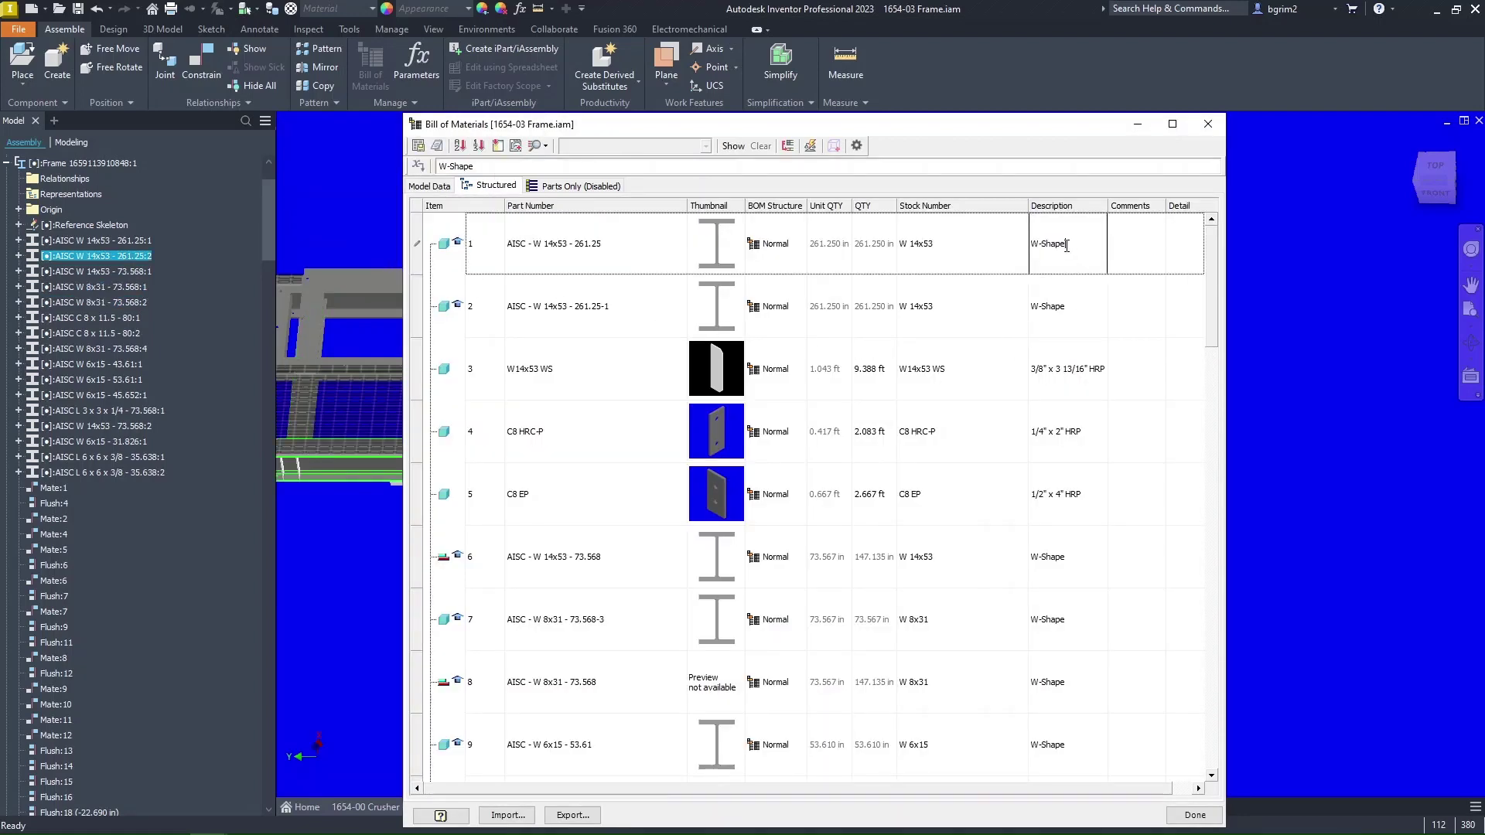
pyautogui.moveTo(1067, 246); pyautogui.dragTo(1004, 241)
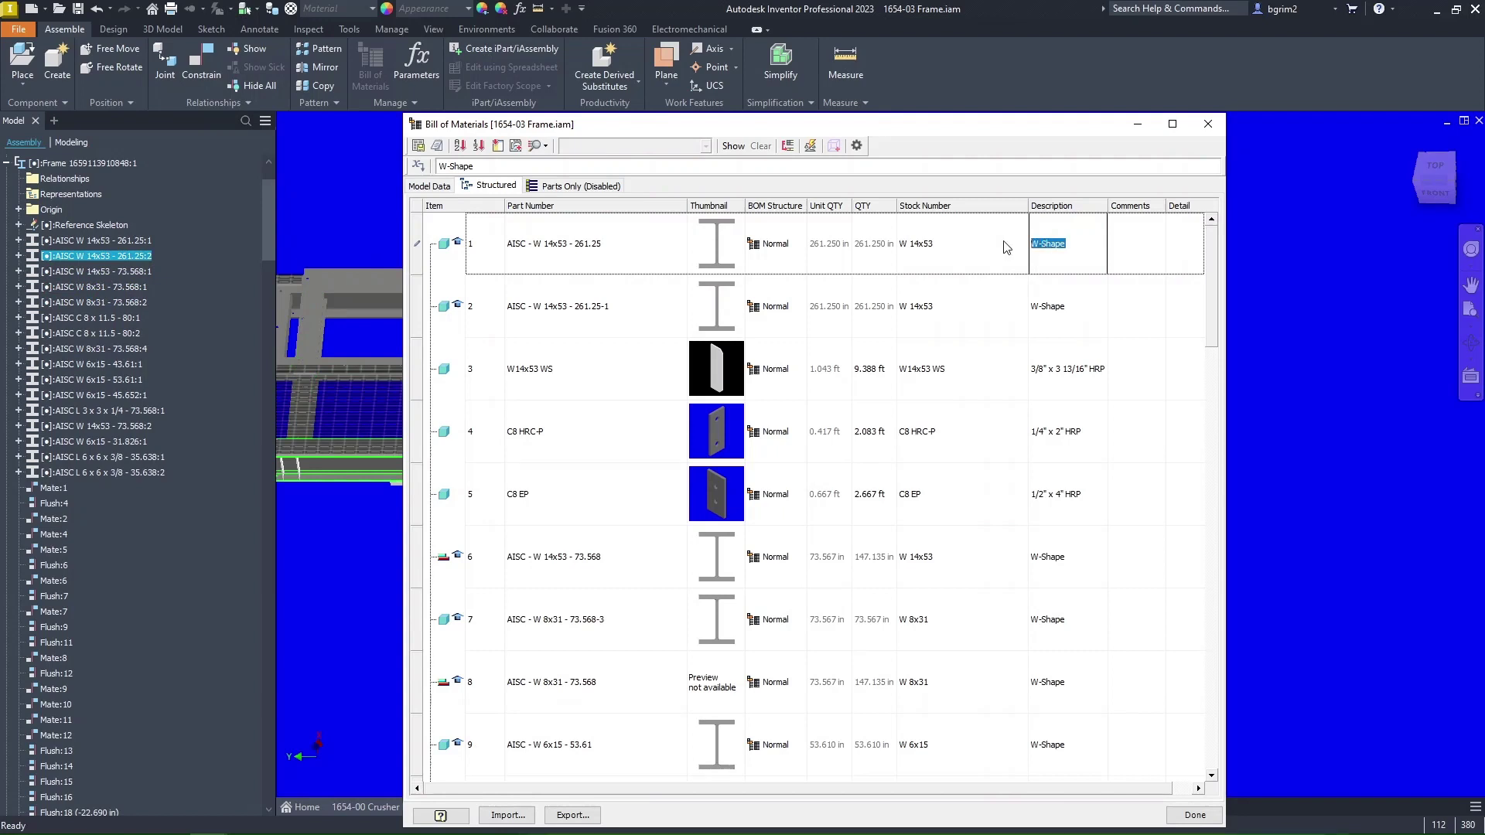
pyautogui.write('1')
pyautogui.click(1058, 319)
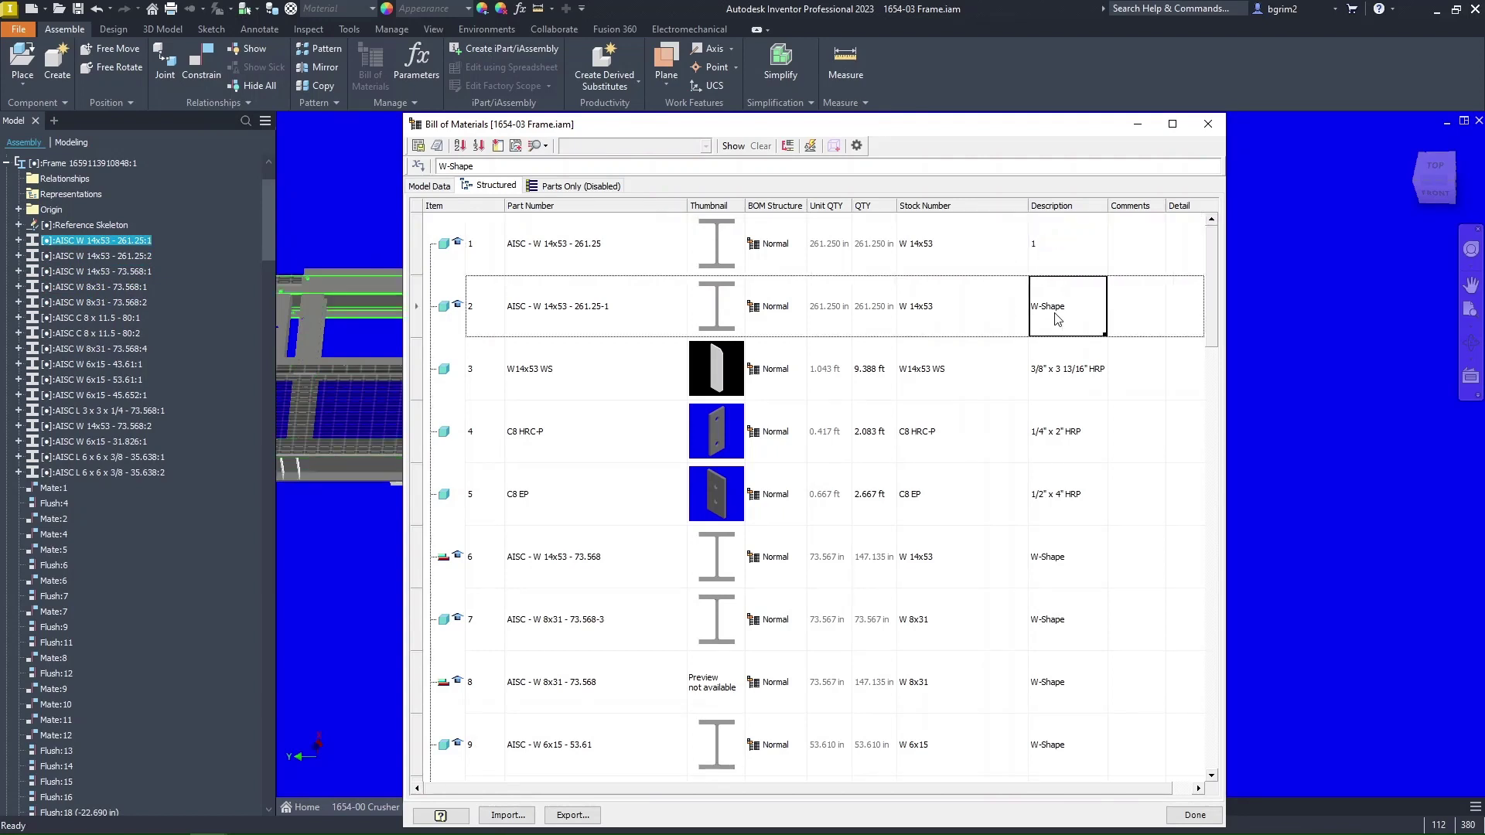
pyautogui.click(1060, 319)
pyautogui.write('2')
# Enter 1 as the comment for both the AISC - W 14x53 - 261.25 and 261.25-1 rows.
pyautogui.click(1156, 266)
pyautogui.click(1156, 263)
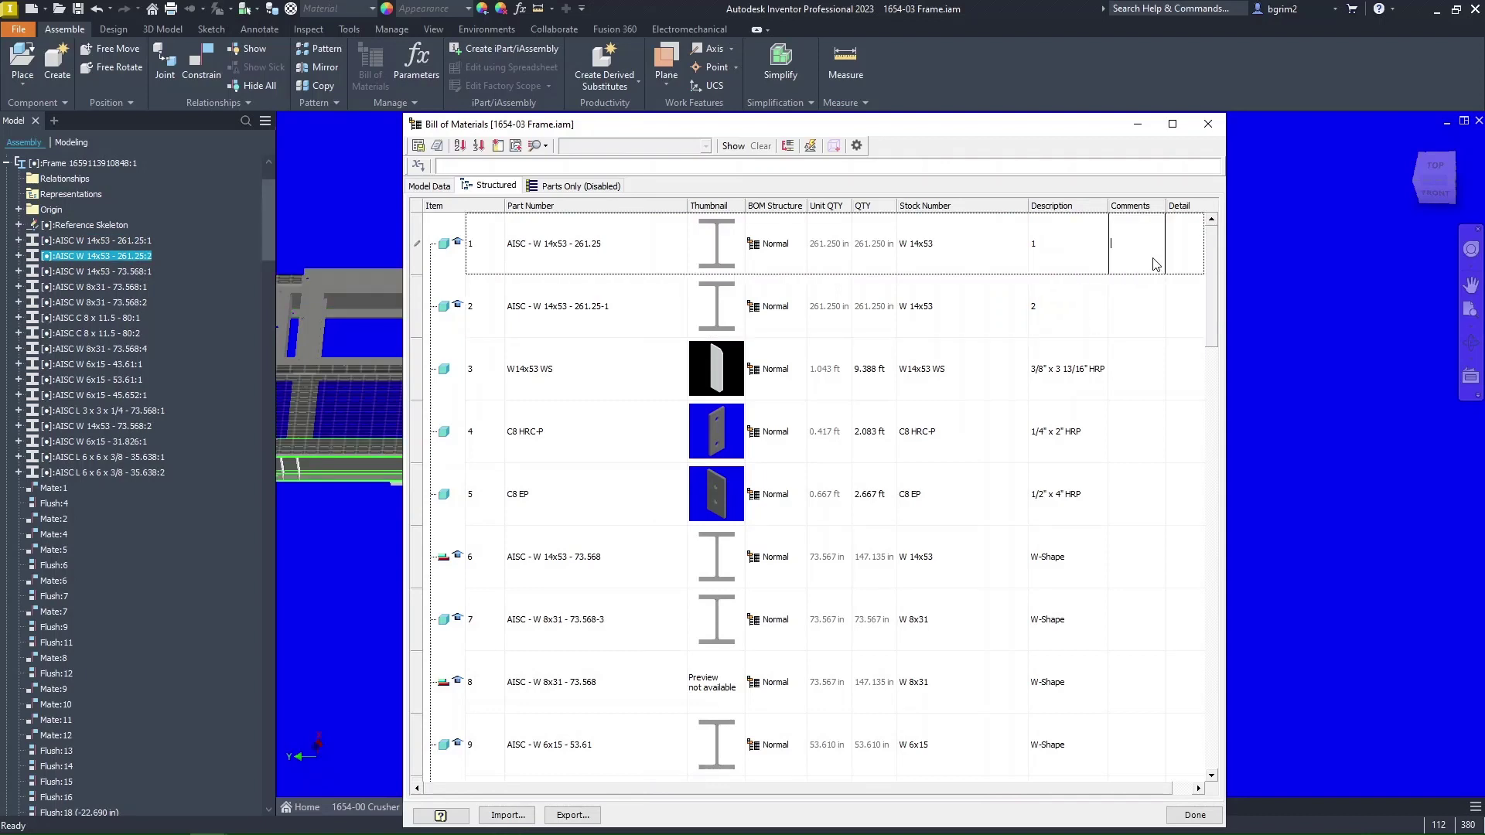
pyautogui.press('Return')
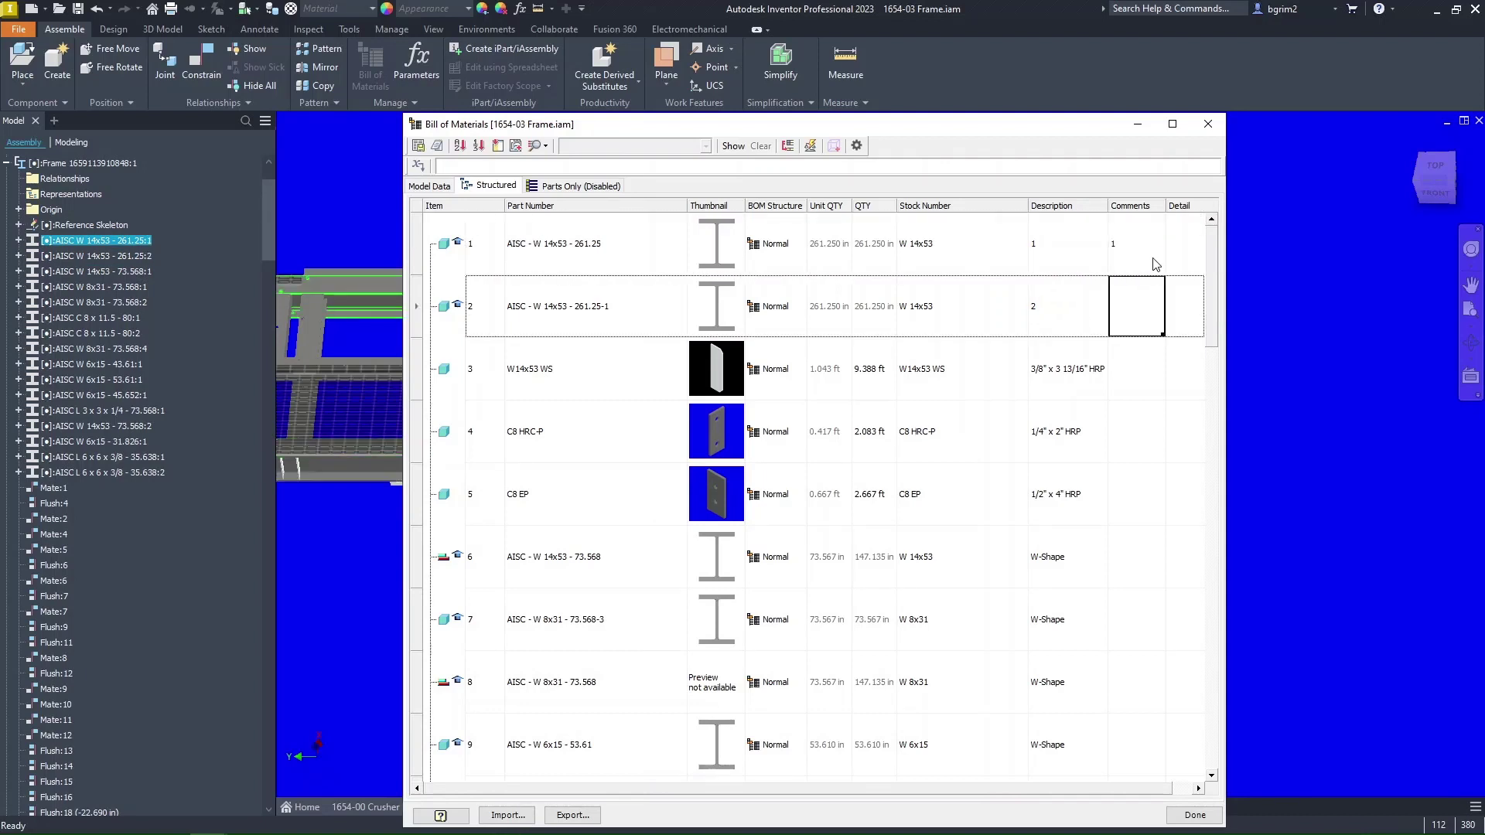
pyautogui.write('1')
# Enter a √ mark in the Detail column for item 1 and fill it down to item 2.
pyautogui.click(1197, 262)
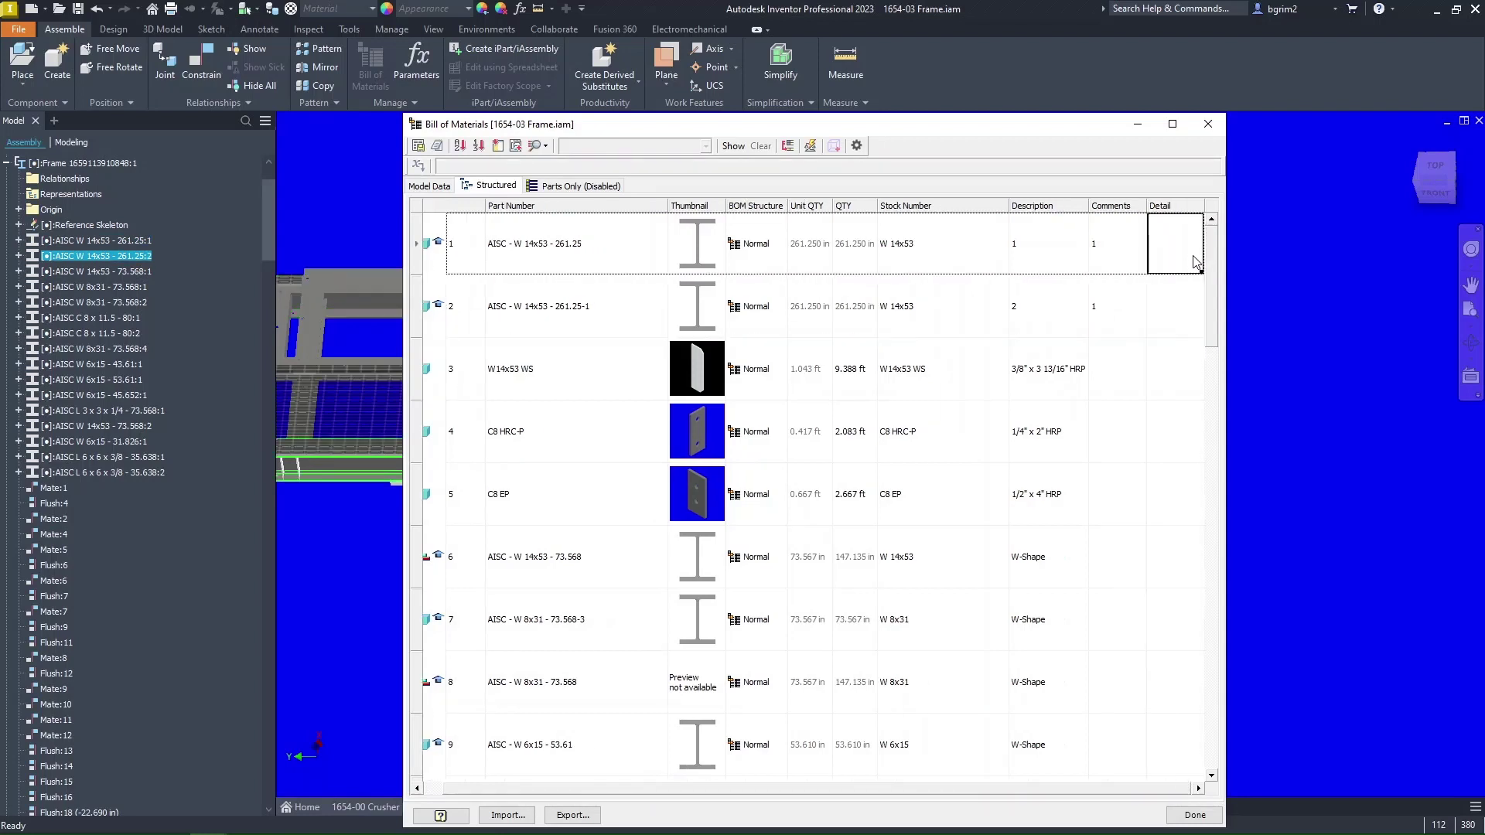
pyautogui.click(1189, 258)
pyautogui.click(1172, 263)
pyautogui.moveTo(1201, 274); pyautogui.dragTo(1193, 308)
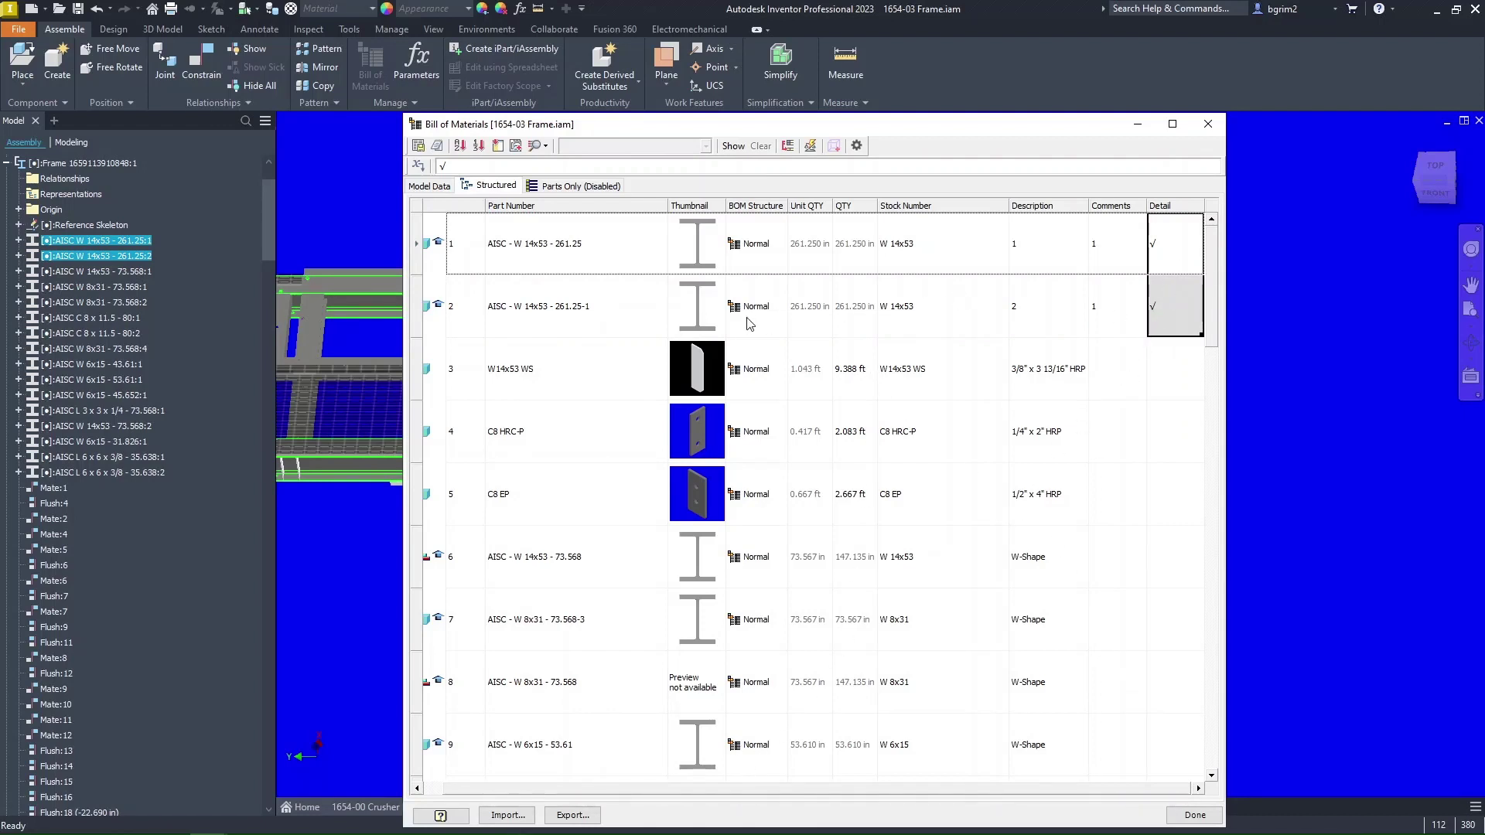
# Move the AISC - W 14x53 - 73.568 row directly below AISC - W 14x53 - 261.25-1 and renumber the items from 1 in increments of 1.
pyautogui.click(525, 562)
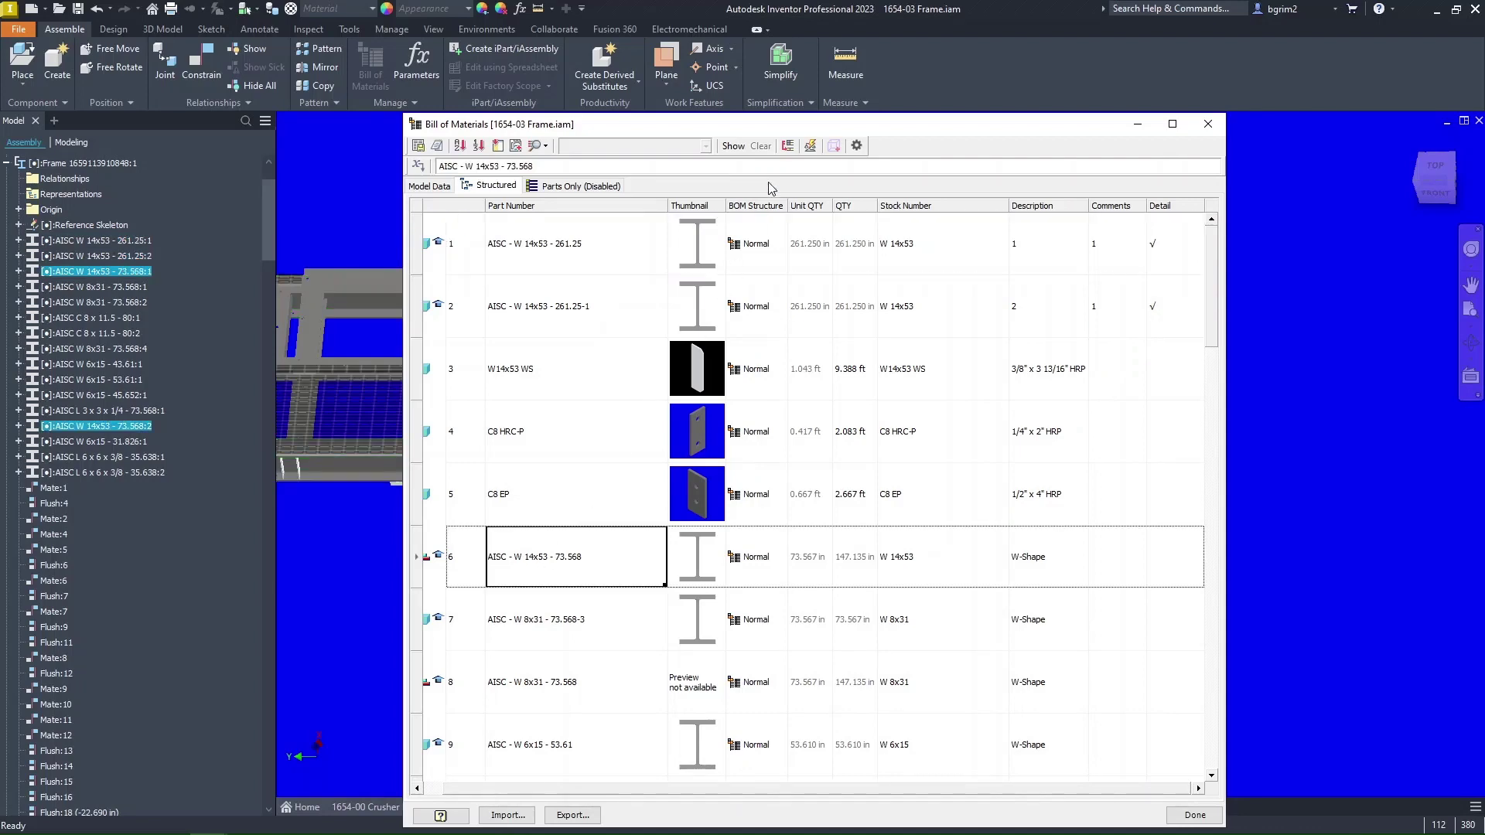
pyautogui.moveTo(787, 132); pyautogui.dragTo(1257, 179)
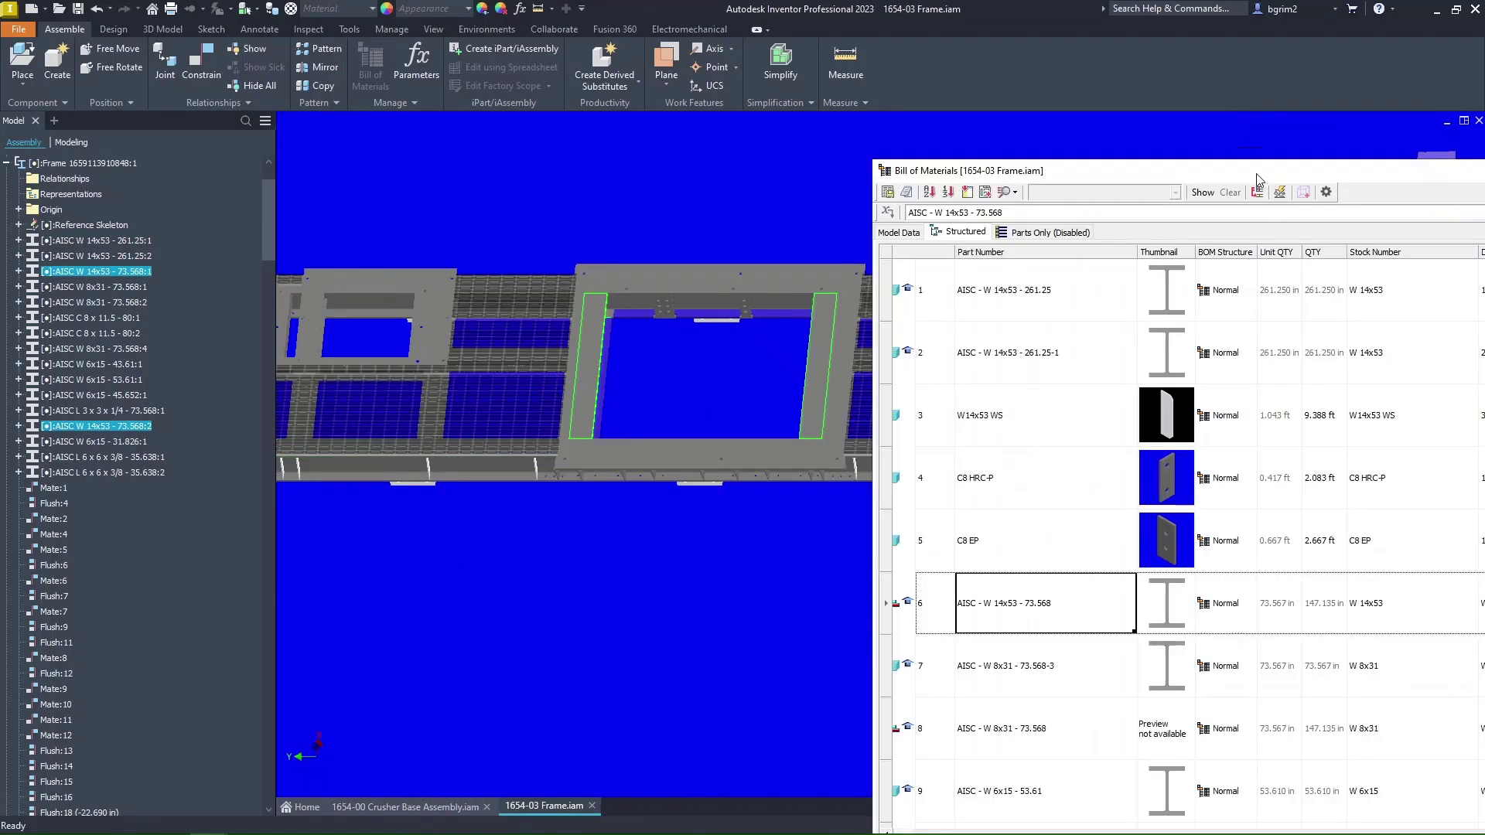
pyautogui.moveTo(887, 609); pyautogui.dragTo(894, 437)
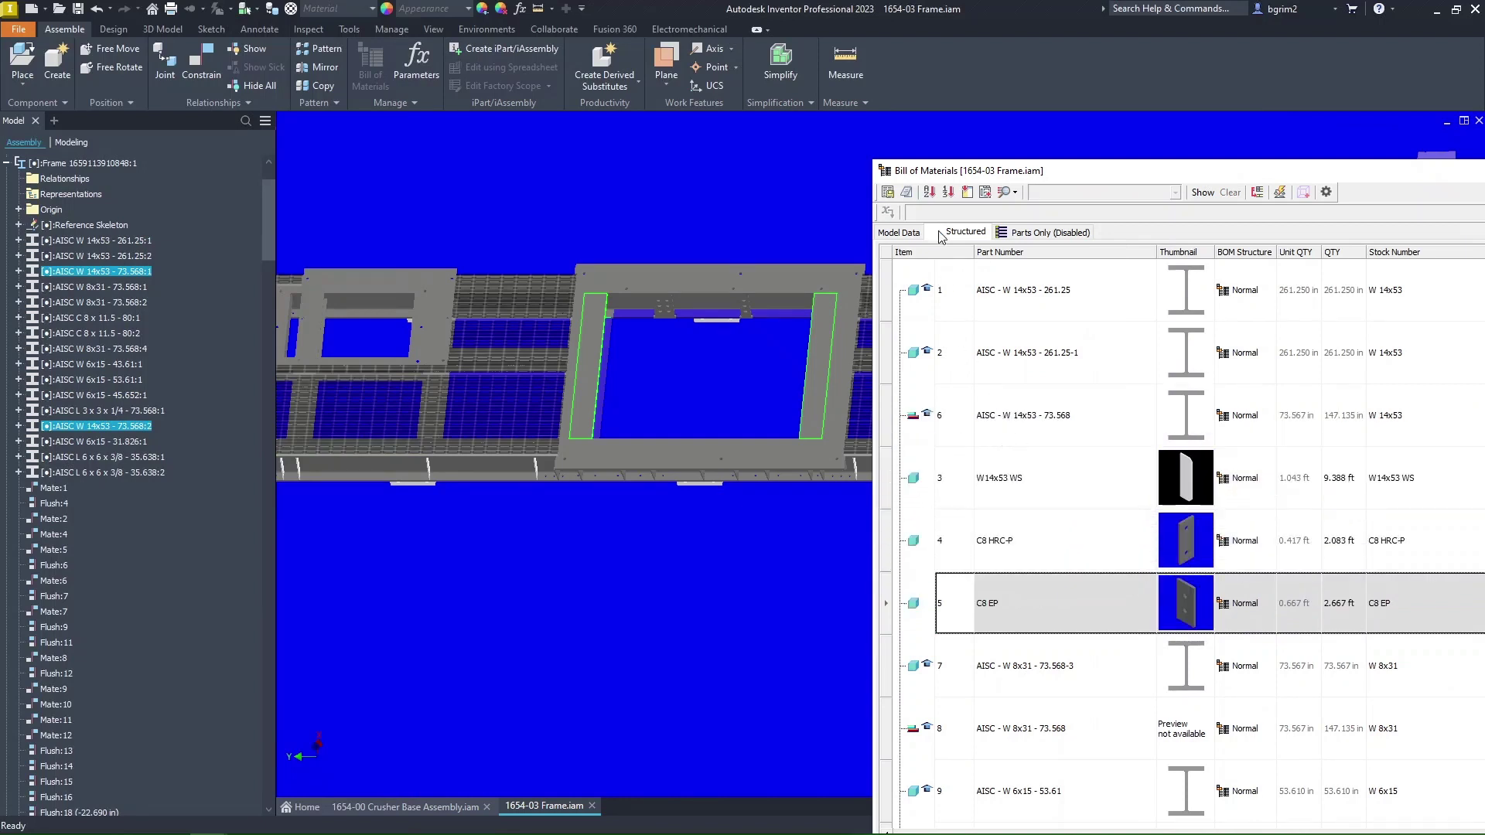
pyautogui.click(948, 192)
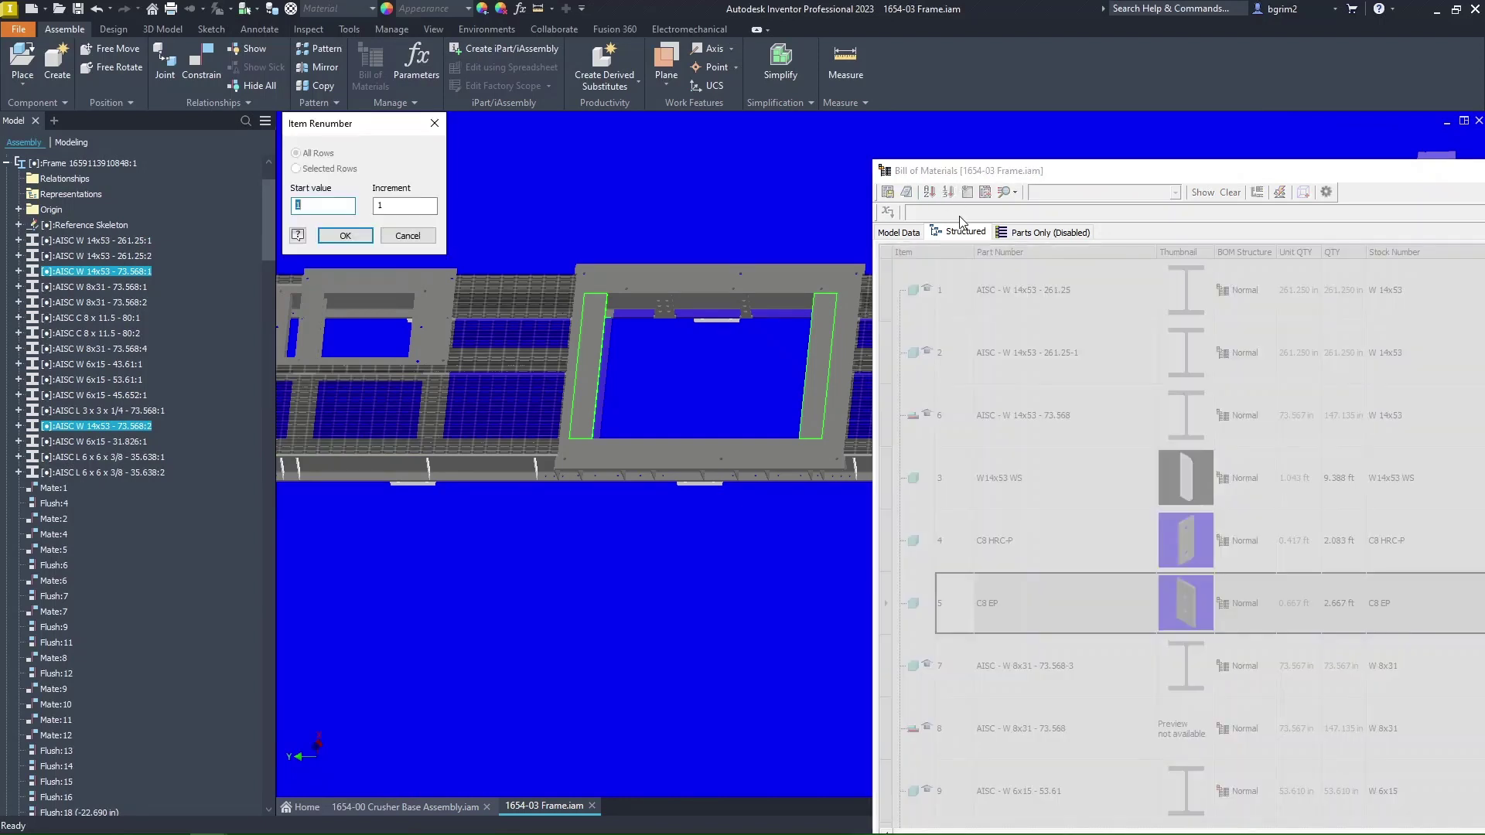
pyautogui.click(354, 233)
# Set the description of AISC - W 14x53 - 73.568 to 3.
pyautogui.scroll(5, 593, 386)
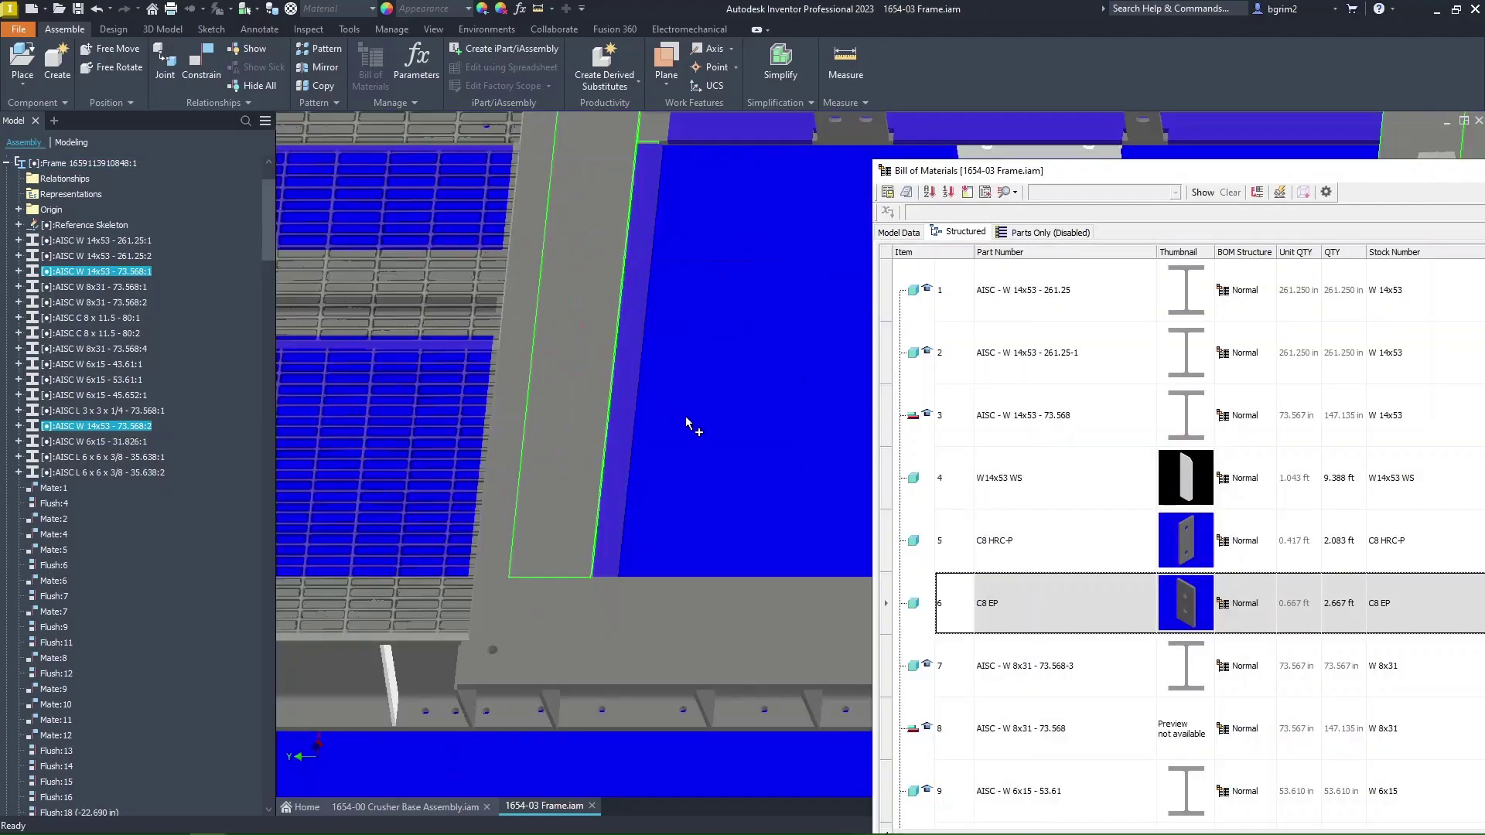
pyautogui.scroll(-8, 689, 420)
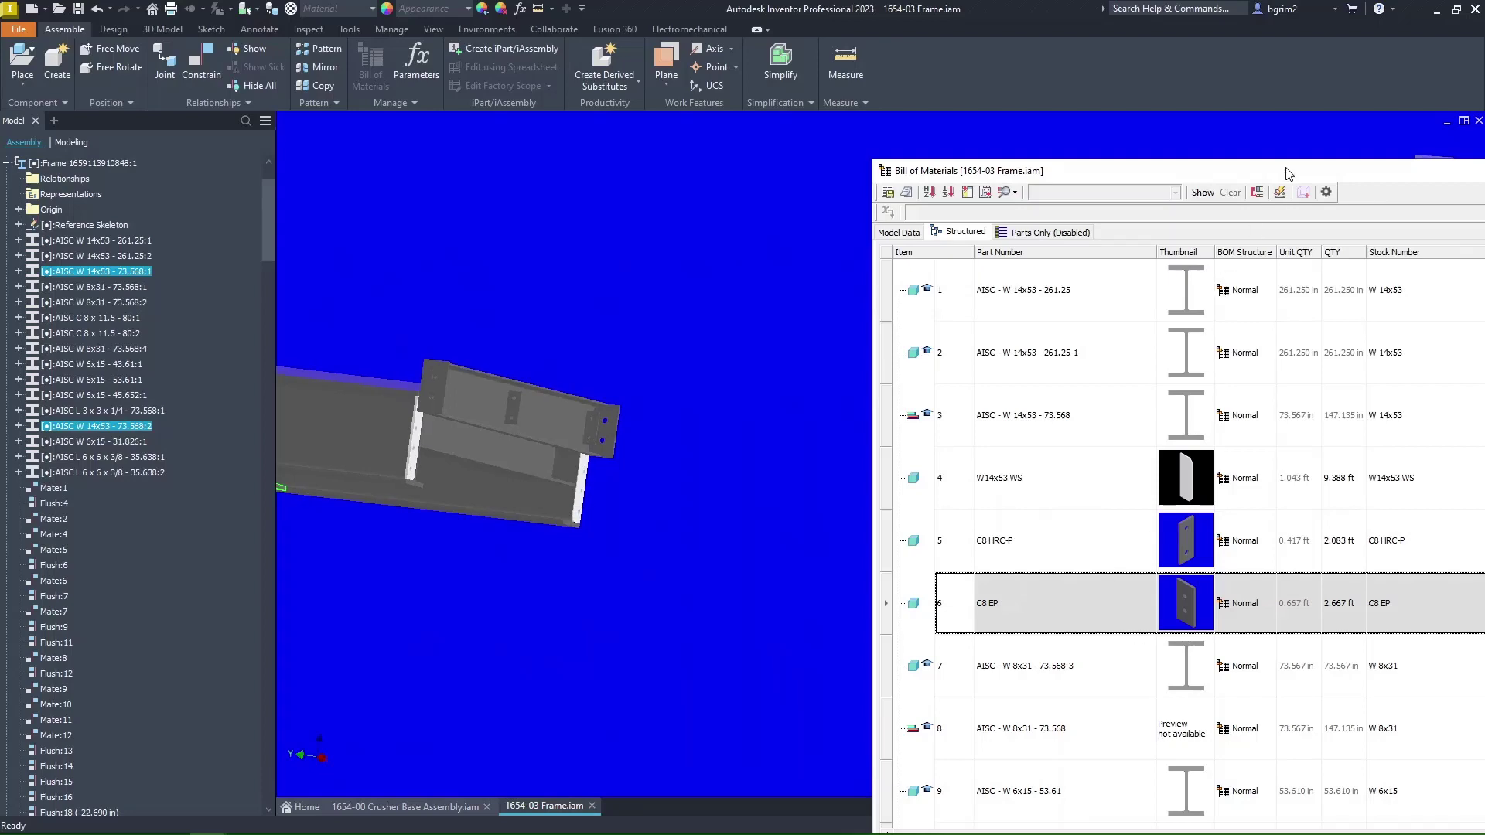
pyautogui.moveTo(1299, 172); pyautogui.dragTo(745, 155)
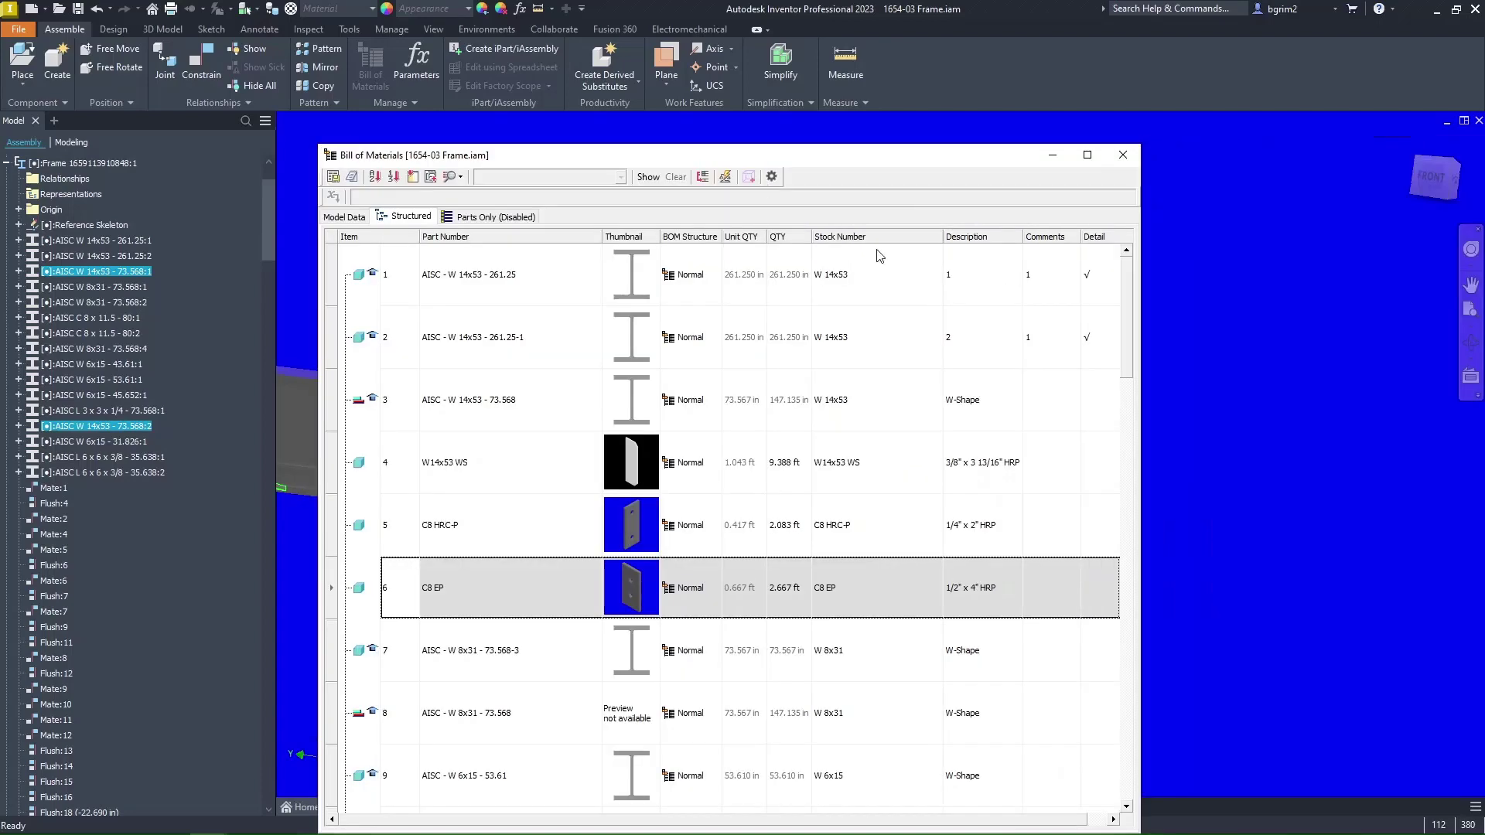
pyautogui.click(1003, 398)
pyautogui.click(1003, 398)
pyautogui.doubleClick(998, 401)
pyautogui.write('3')
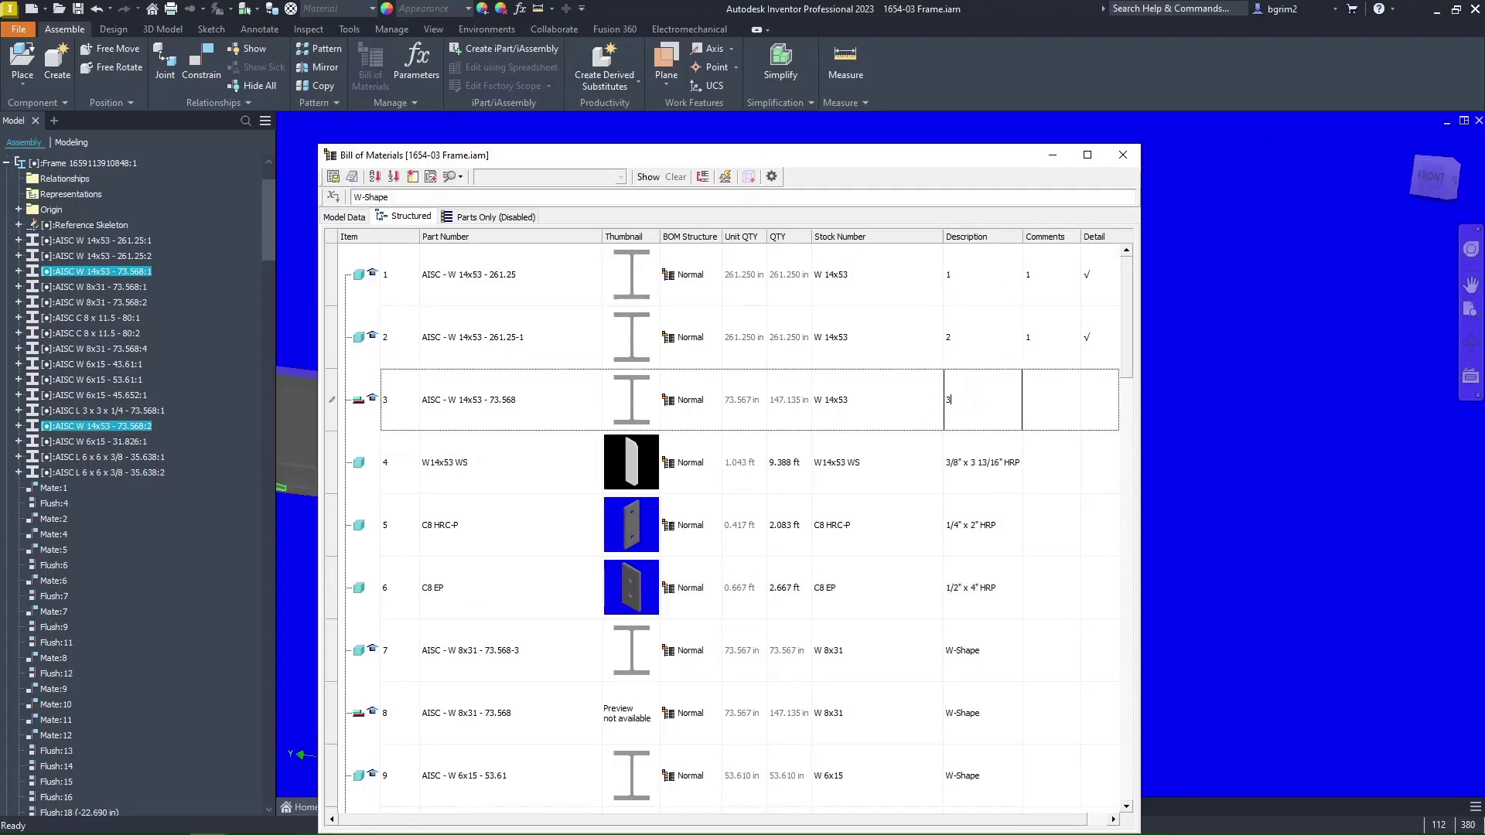
pyautogui.click(1040, 404)
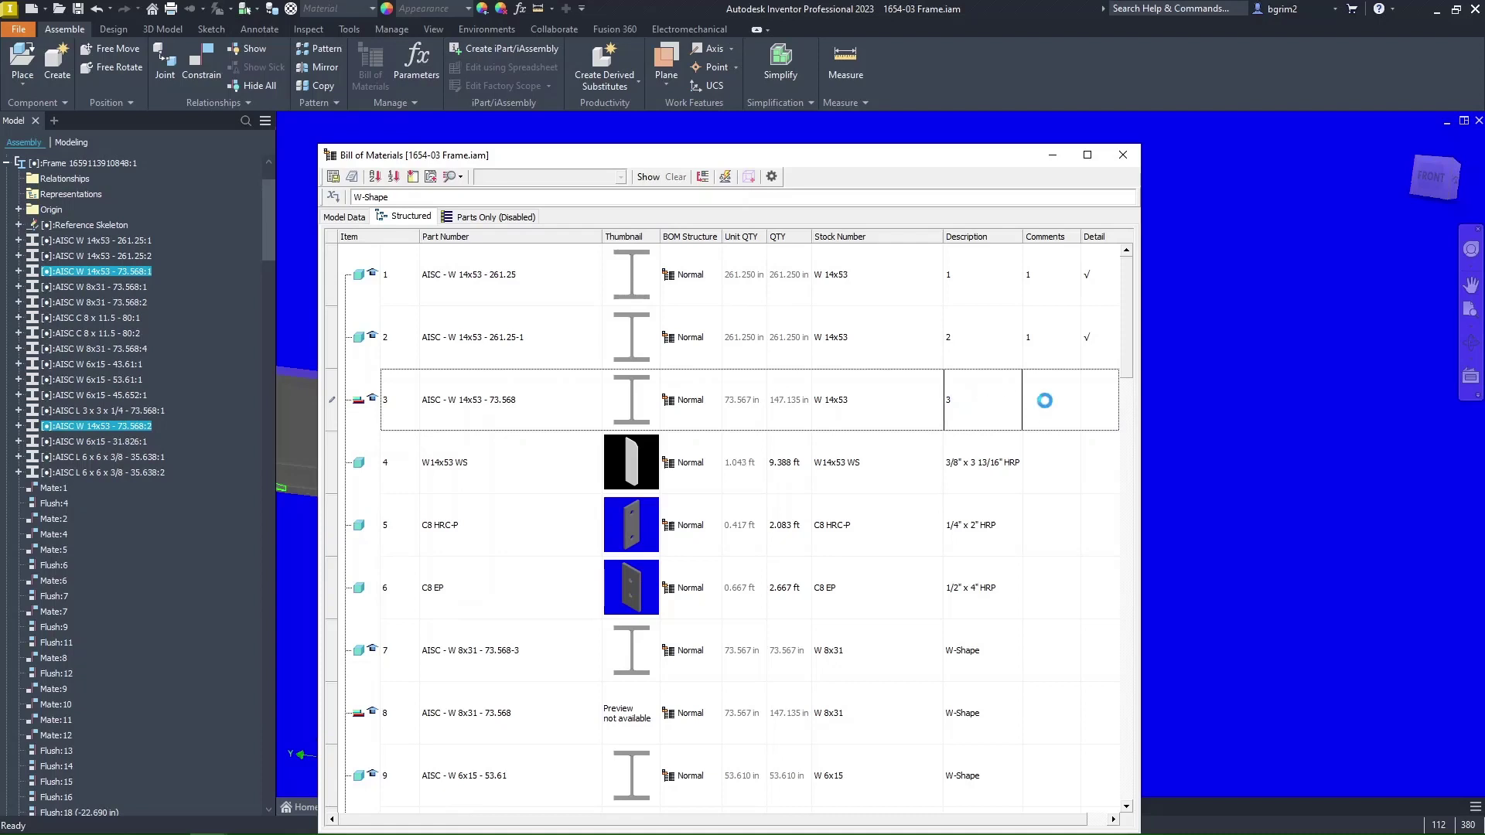
# Fill the comment 1 and the √ detail mark down from item 2 to item 3.
pyautogui.click(1070, 340)
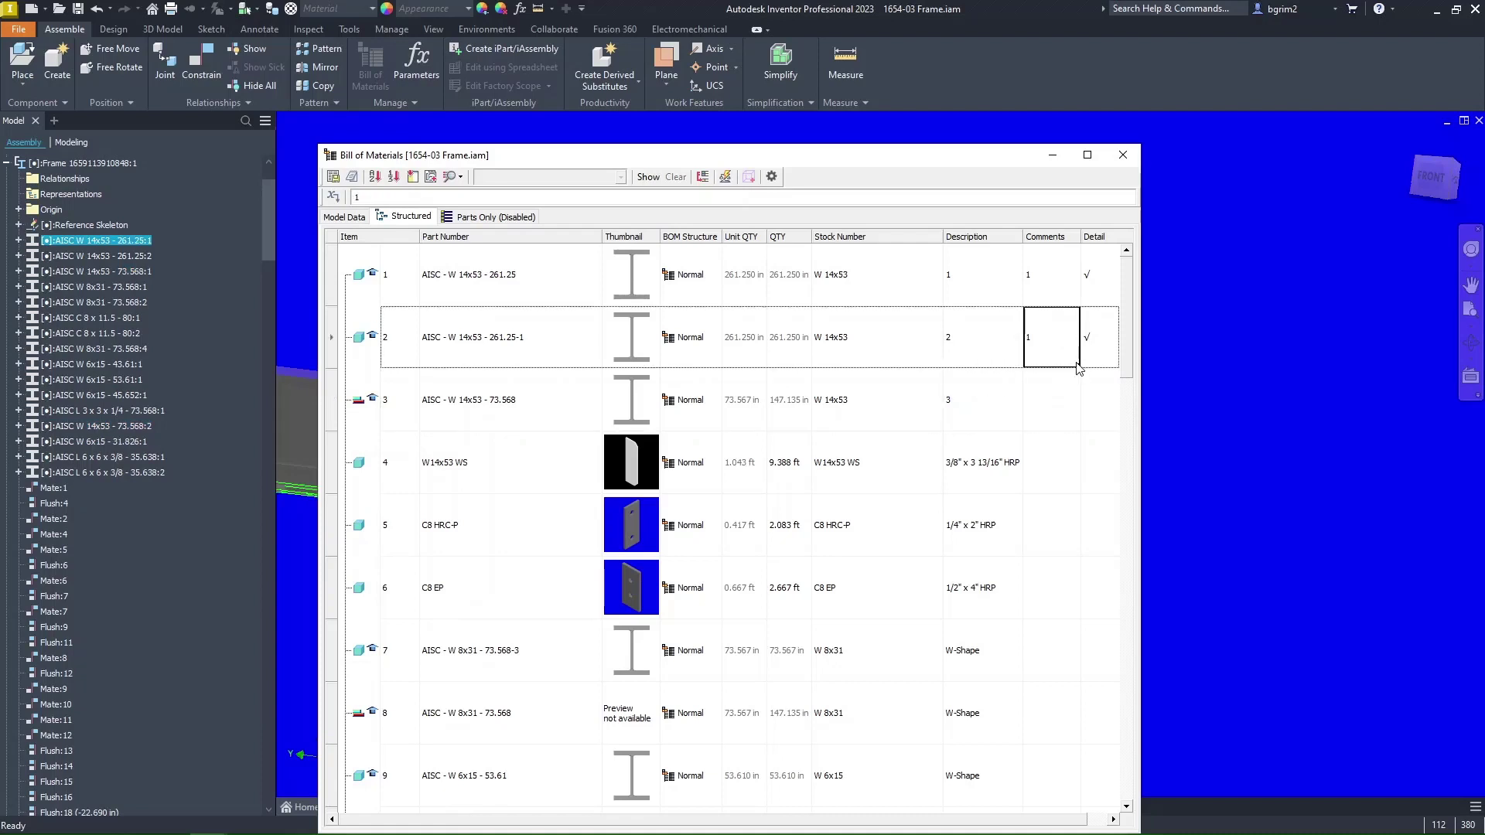
pyautogui.moveTo(1078, 366); pyautogui.dragTo(1111, 403)
pyautogui.click(1113, 358)
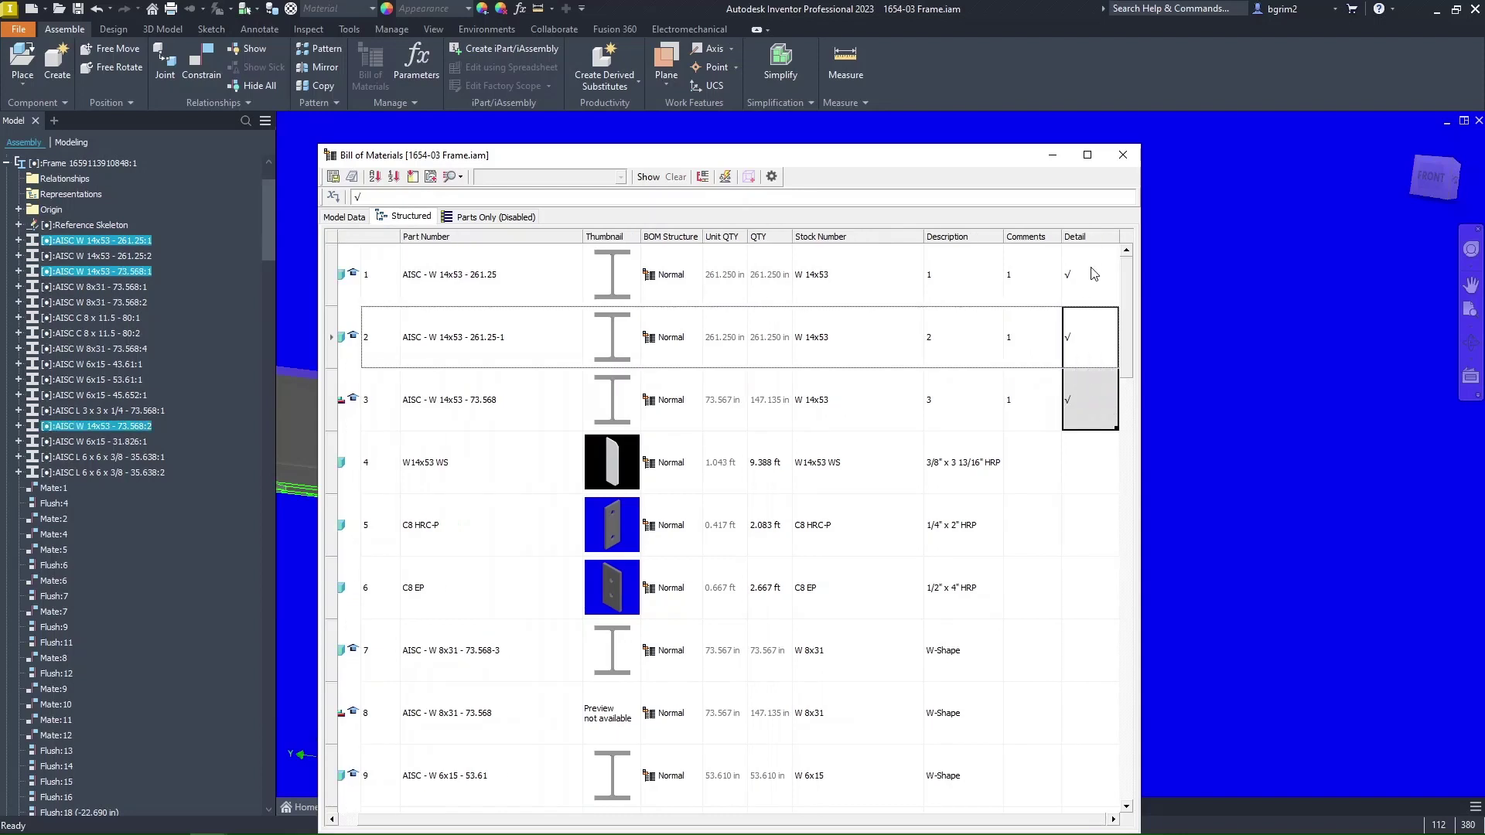
# Close the bill of materials, return to the home view and save the frame assembly with its dependents.
pyautogui.click(1129, 161)
pyautogui.press('F6')
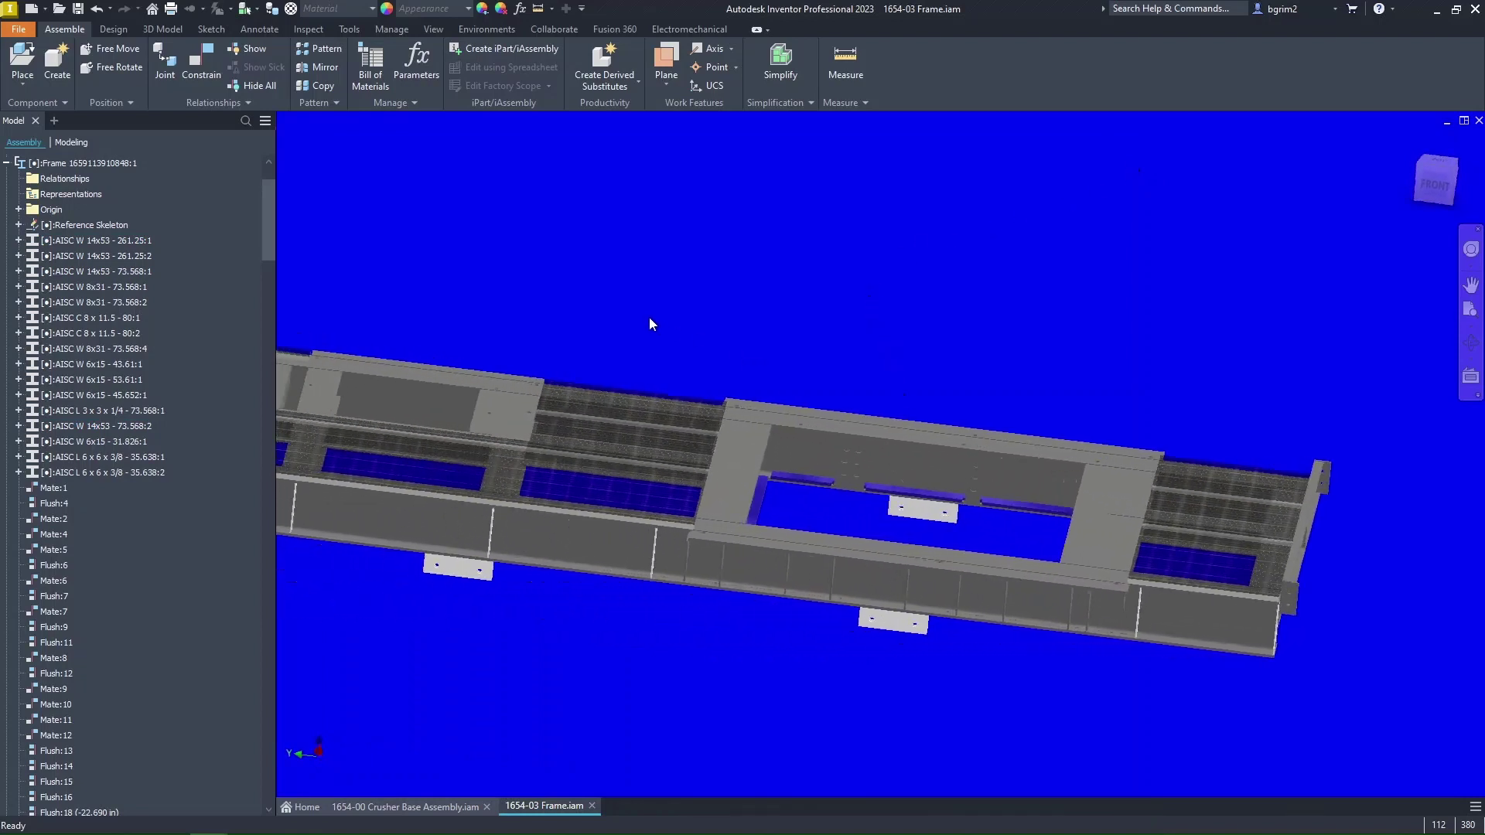
pyautogui.click(77, 9)
pyautogui.click(886, 301)
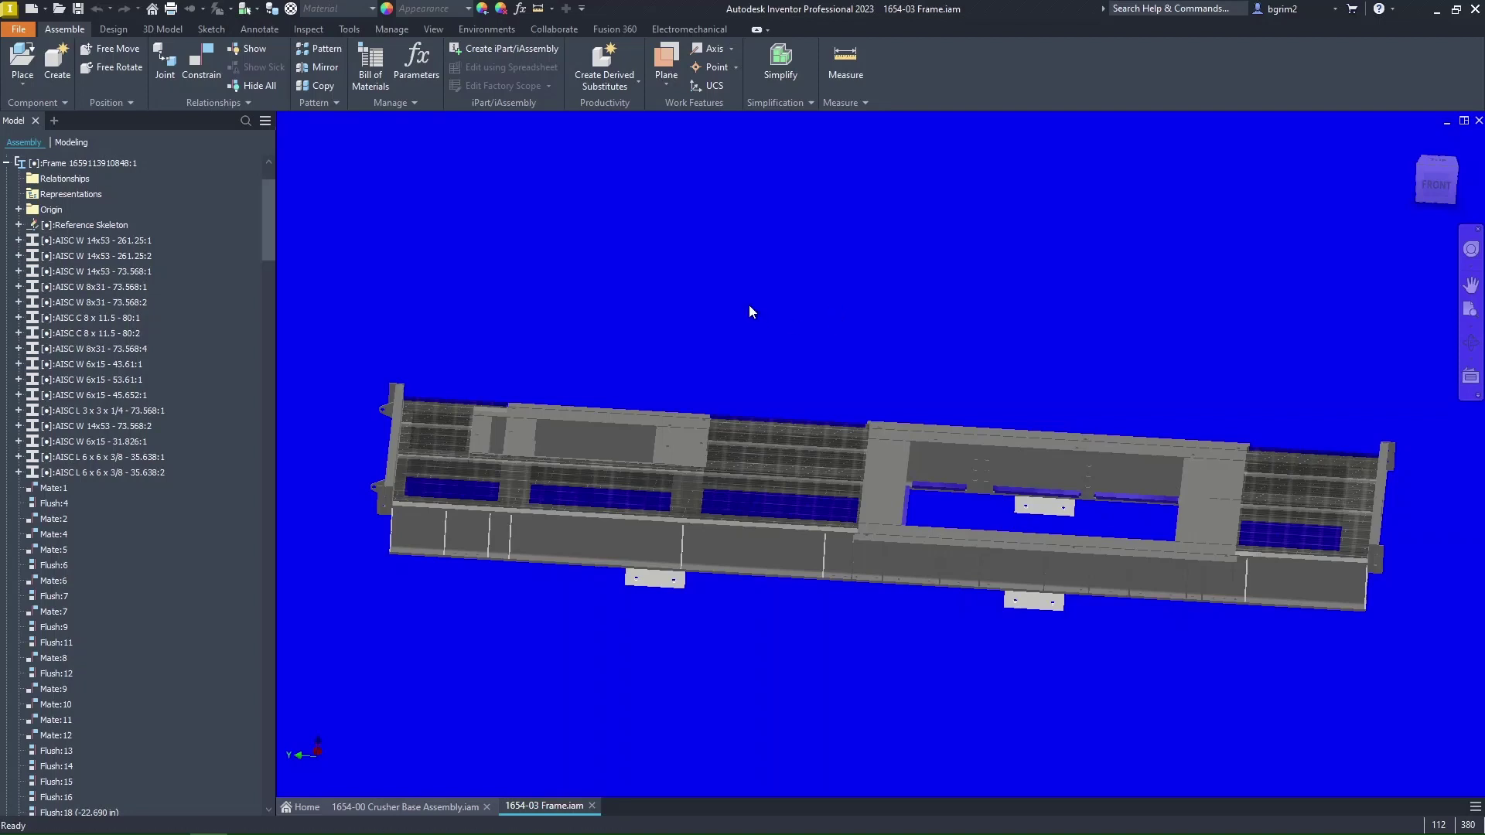
# In the iProperties of 1654-03 Frame.iam, enter 1654 as both the project and the description.
pyautogui.scroll(2, 271, 217)
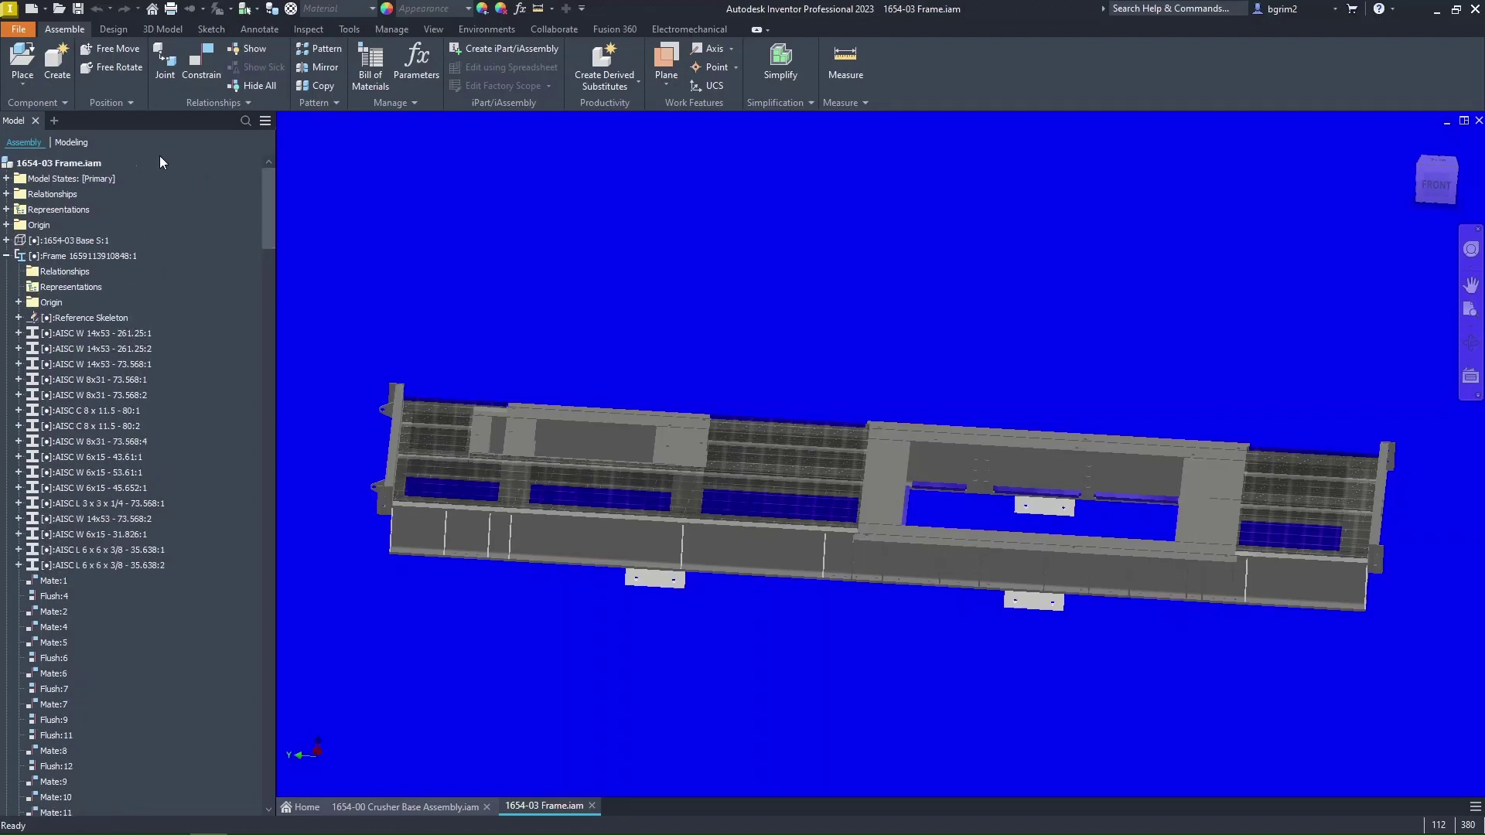
pyautogui.rightClick(86, 159)
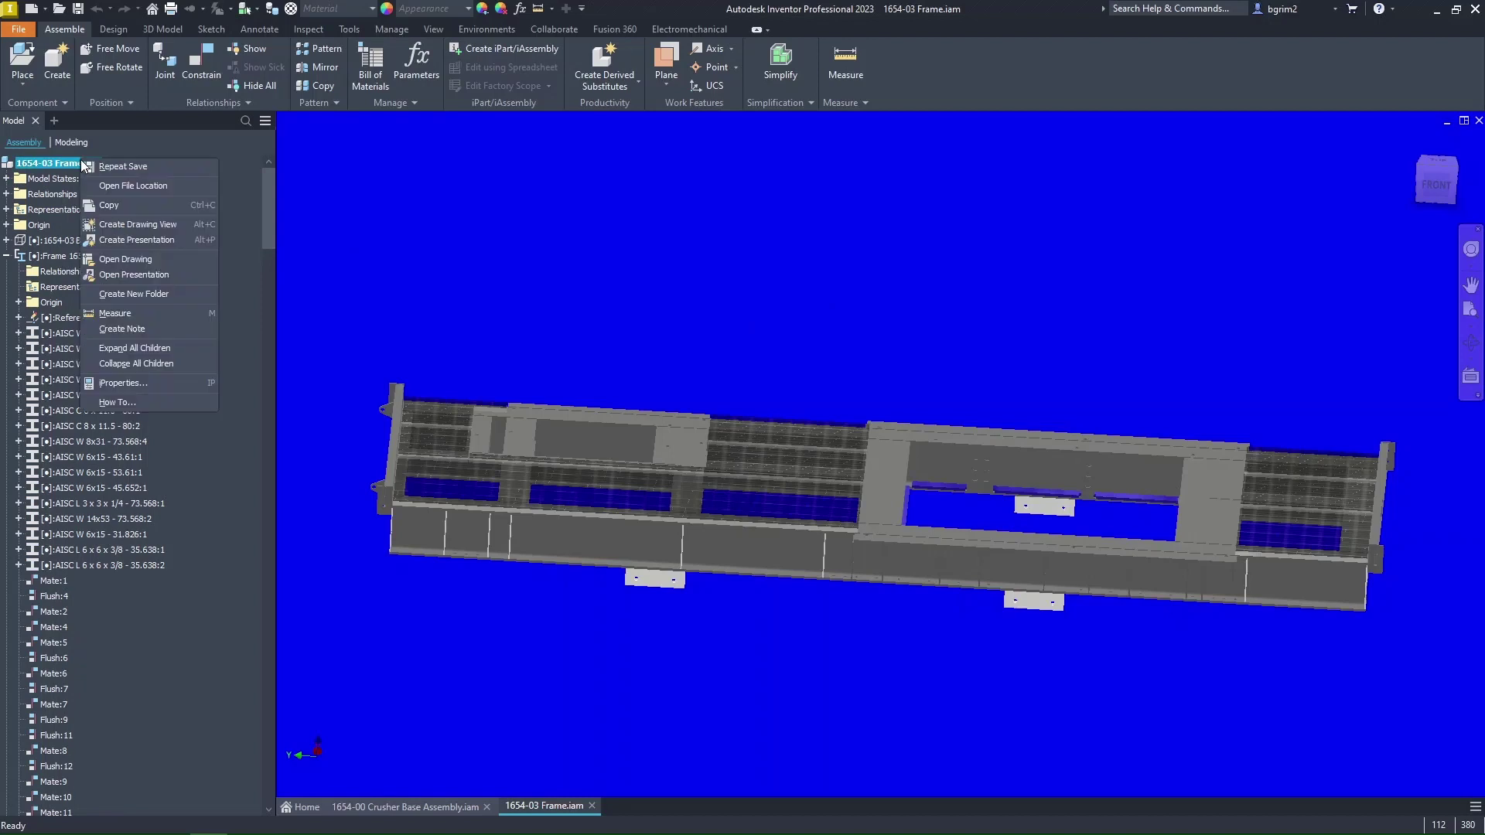
pyautogui.click(144, 384)
pyautogui.click(343, 259)
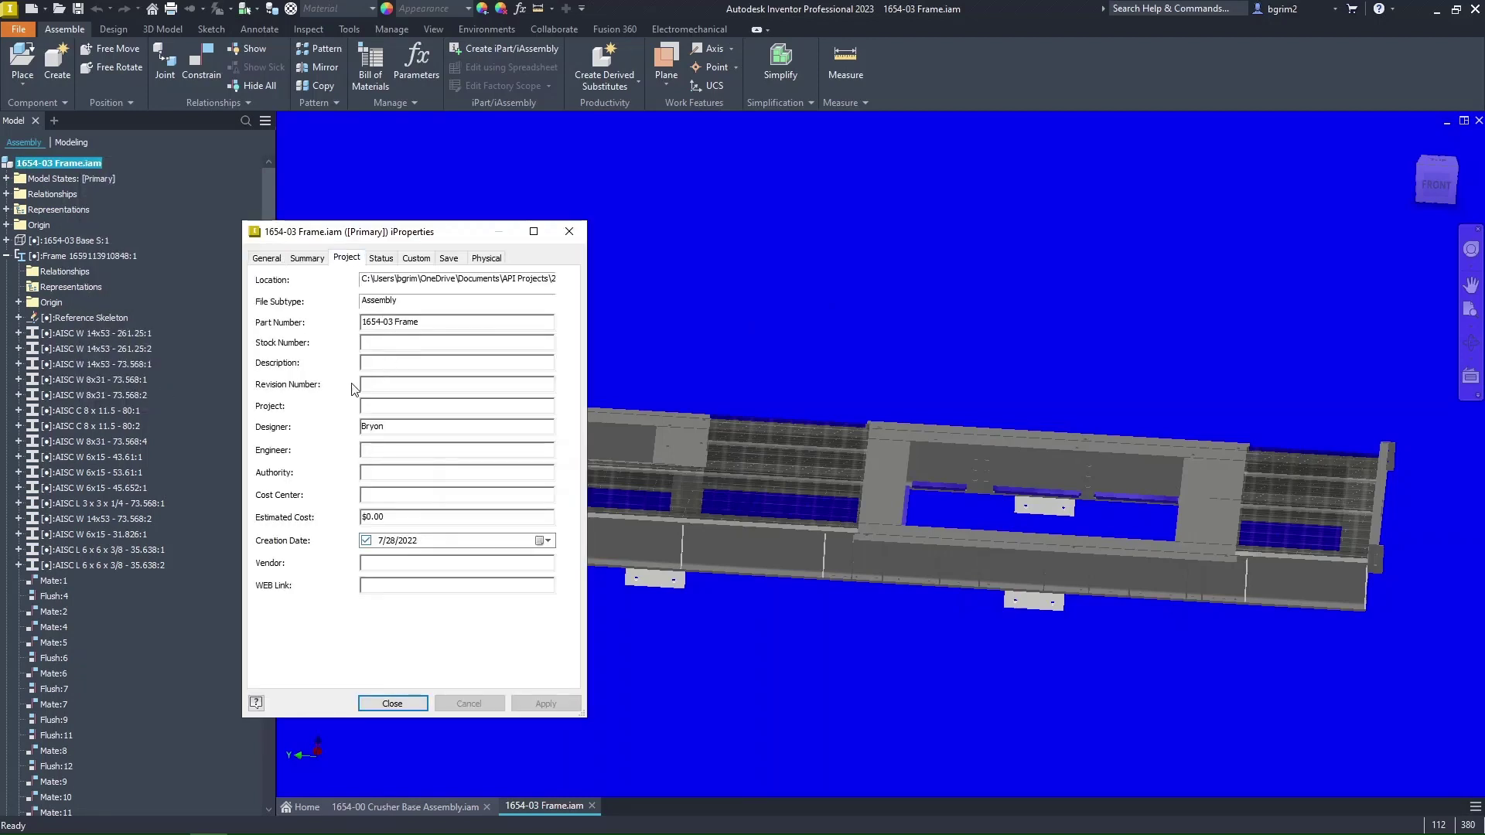
pyautogui.click(384, 405)
pyautogui.write('1654-')
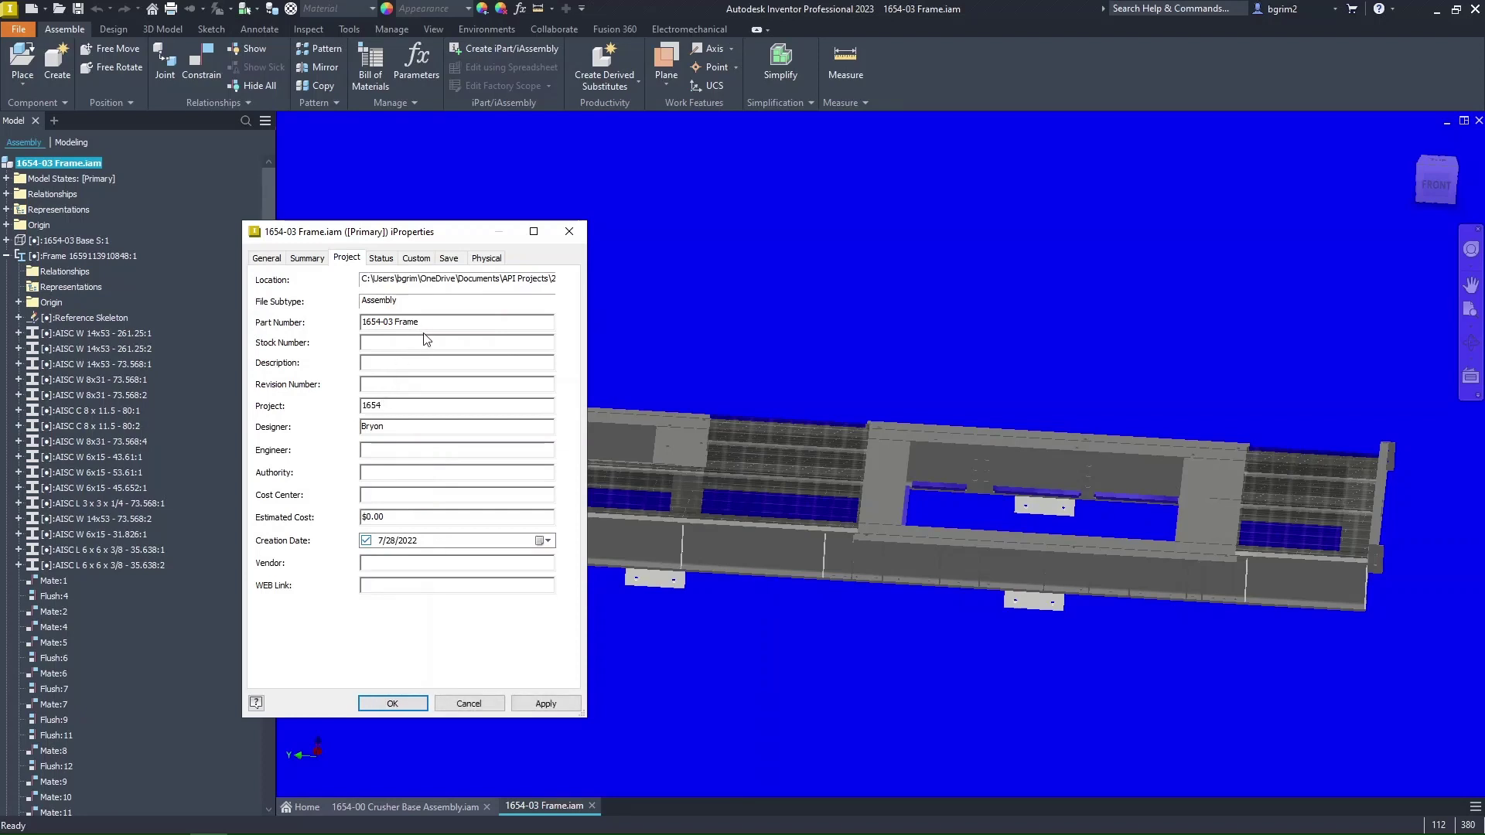
pyautogui.click(368, 362)
pyautogui.write('1654')
# Copy the frame assembly's part number into its stock number.
pyautogui.moveTo(459, 321); pyautogui.dragTo(327, 323)
pyautogui.hotkey('ctrl', 'c')
pyautogui.click(385, 345)
pyautogui.hotkey('ctrl', 'v')
# Enter 1 in the frame assembly's iProperties comments and save 1654-03 Frame.iam.
pyautogui.click(307, 257)
pyautogui.click(388, 458)
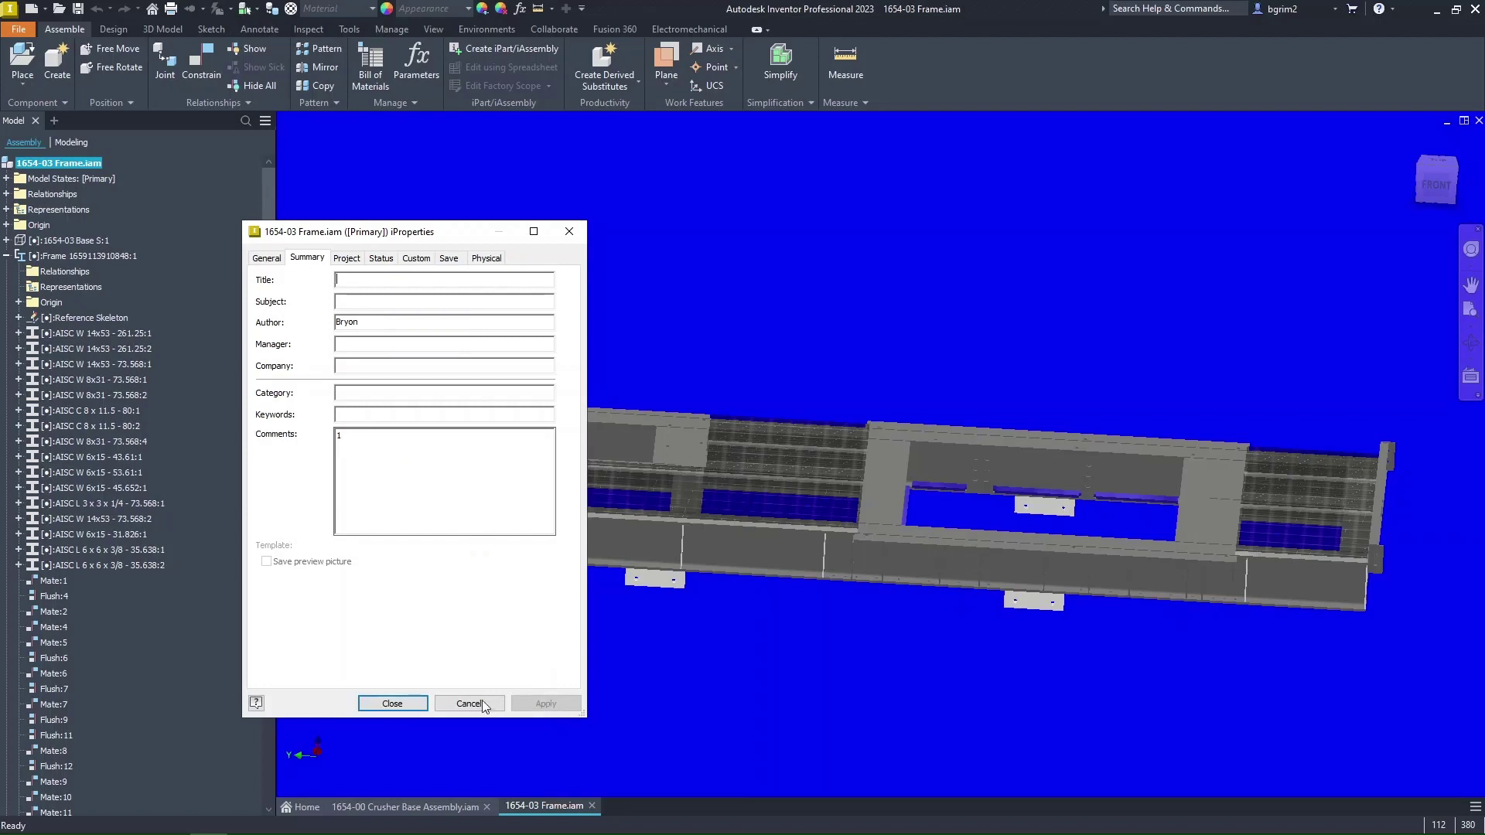
pyautogui.click(419, 704)
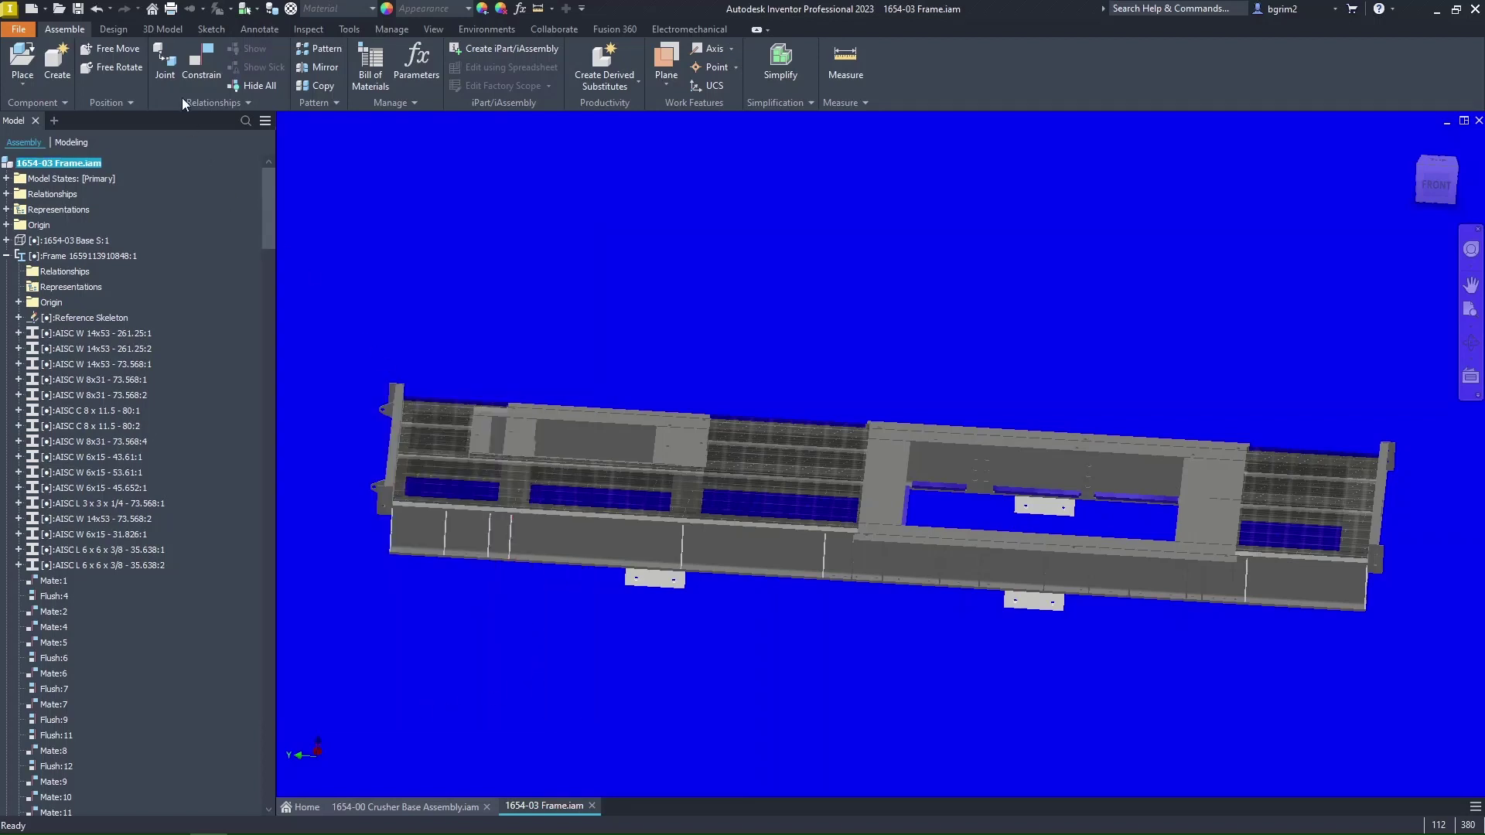
pyautogui.click(77, 9)
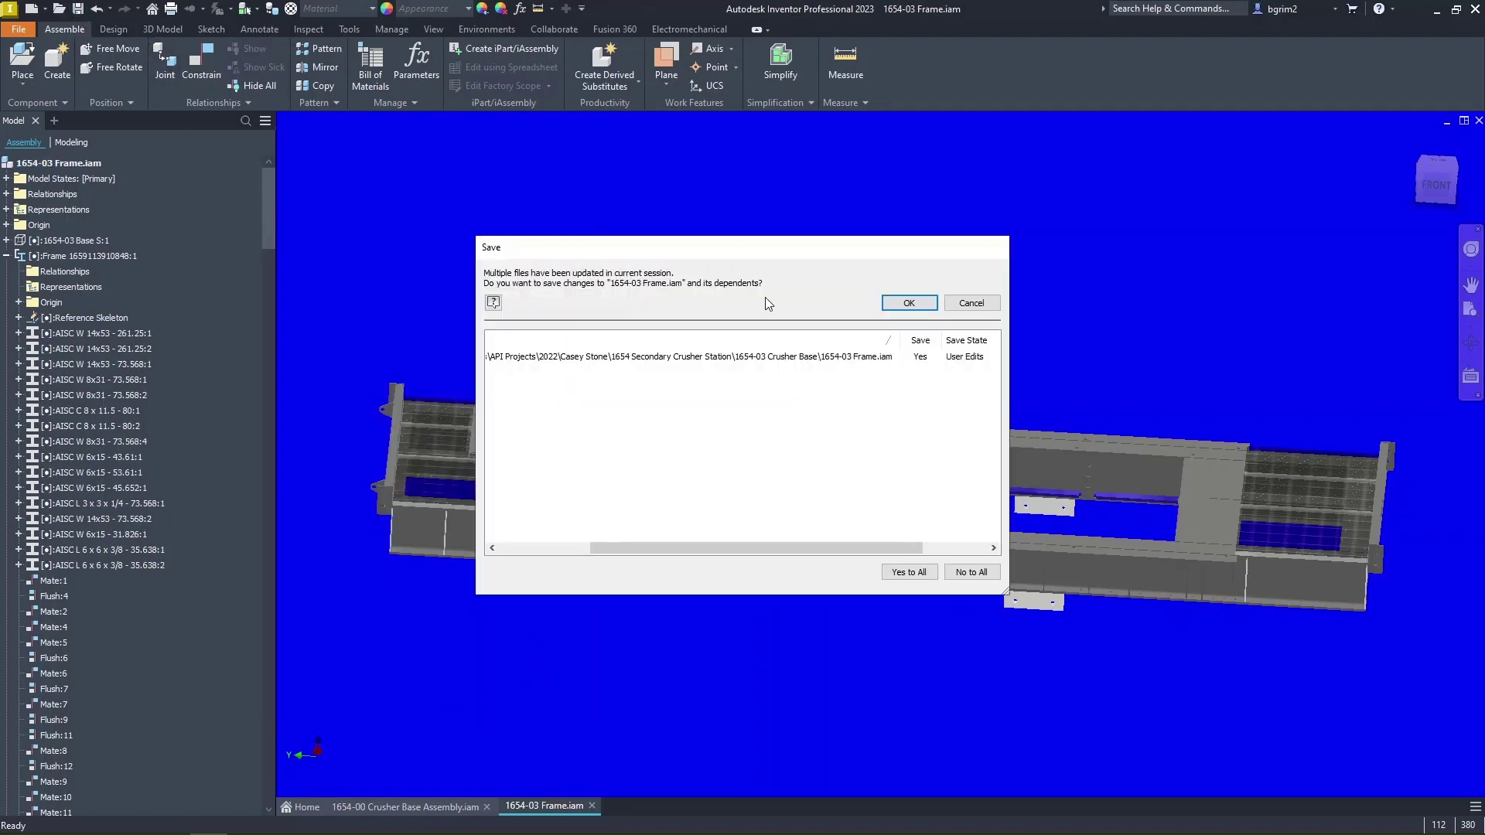
pyautogui.click(878, 302)
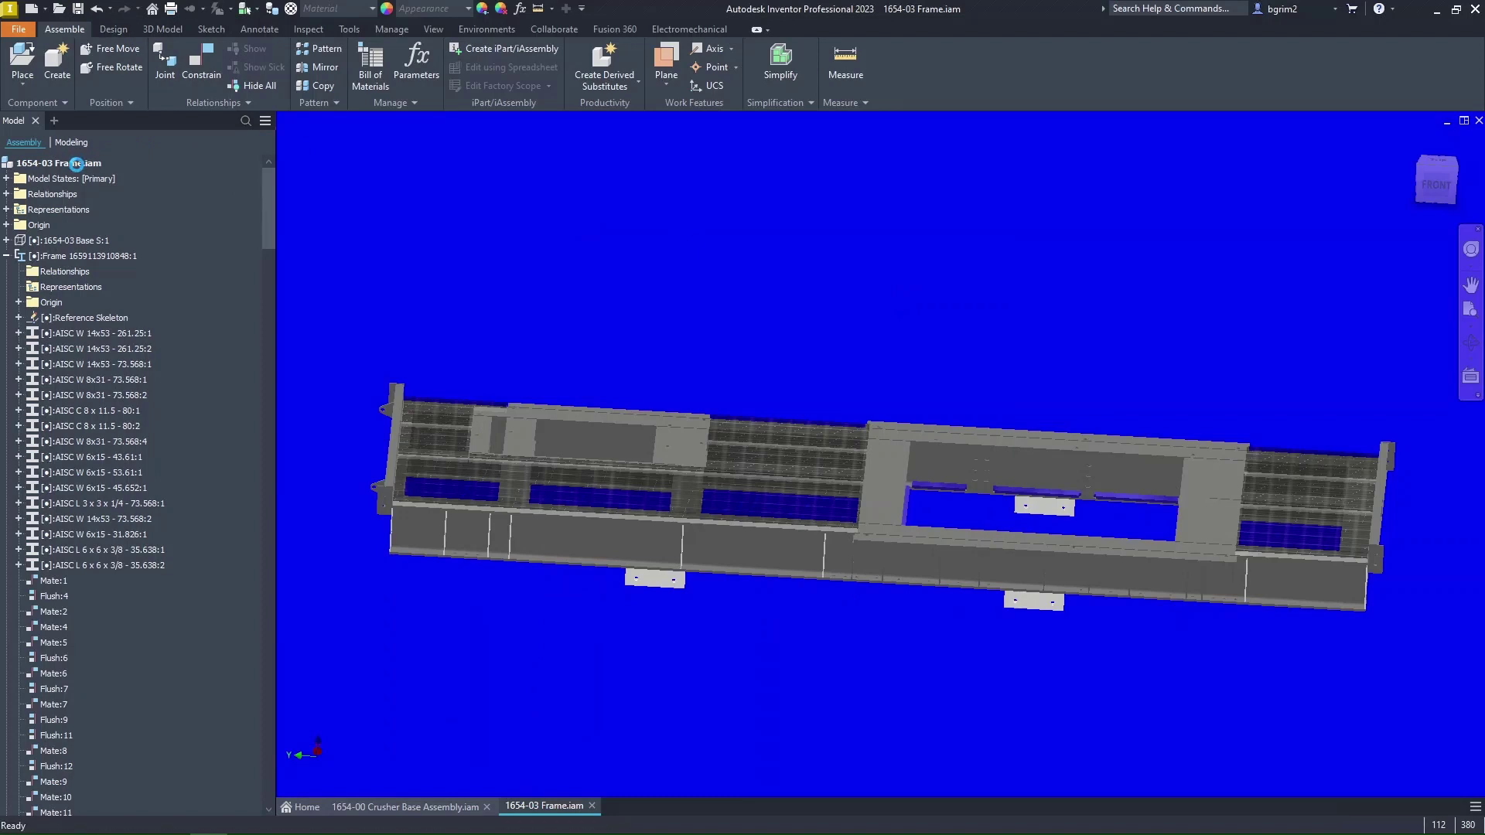
# Create a drawing view of 1654-03 Frame.iam in a new drawing based on the template.
pyautogui.rightClick(76, 165)
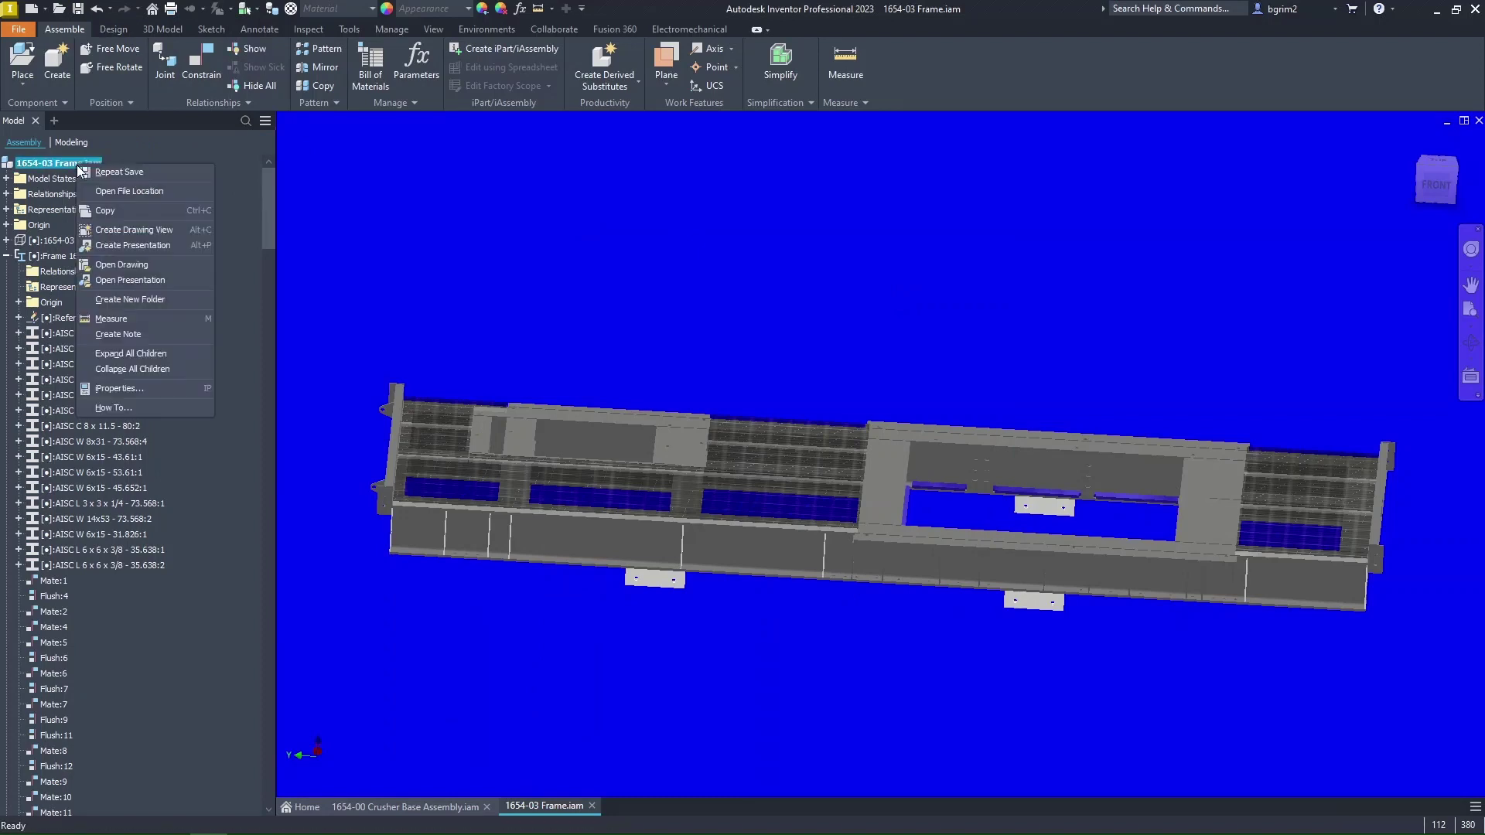
pyautogui.click(138, 229)
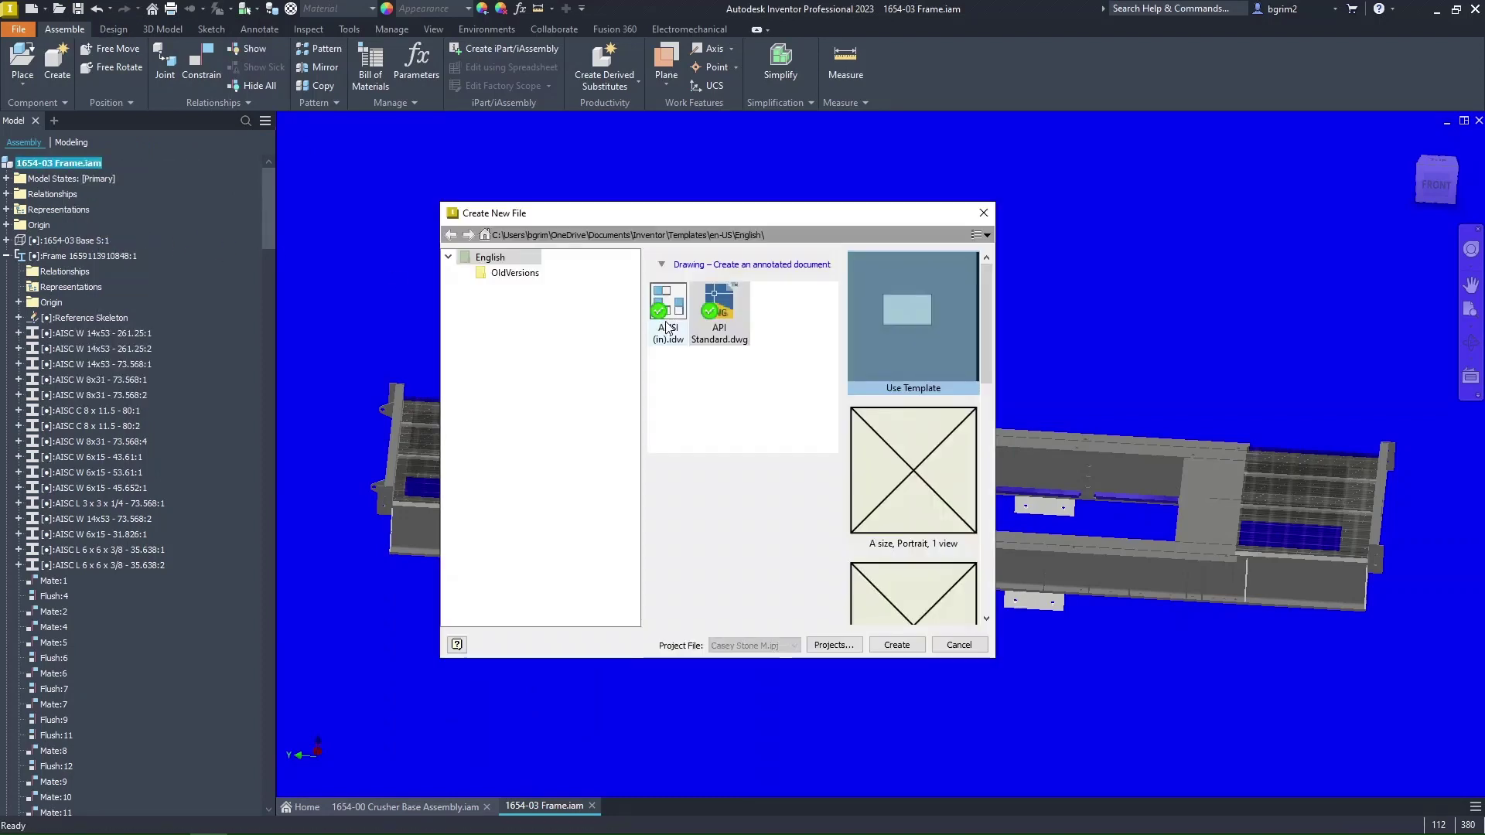
pyautogui.click(896, 645)
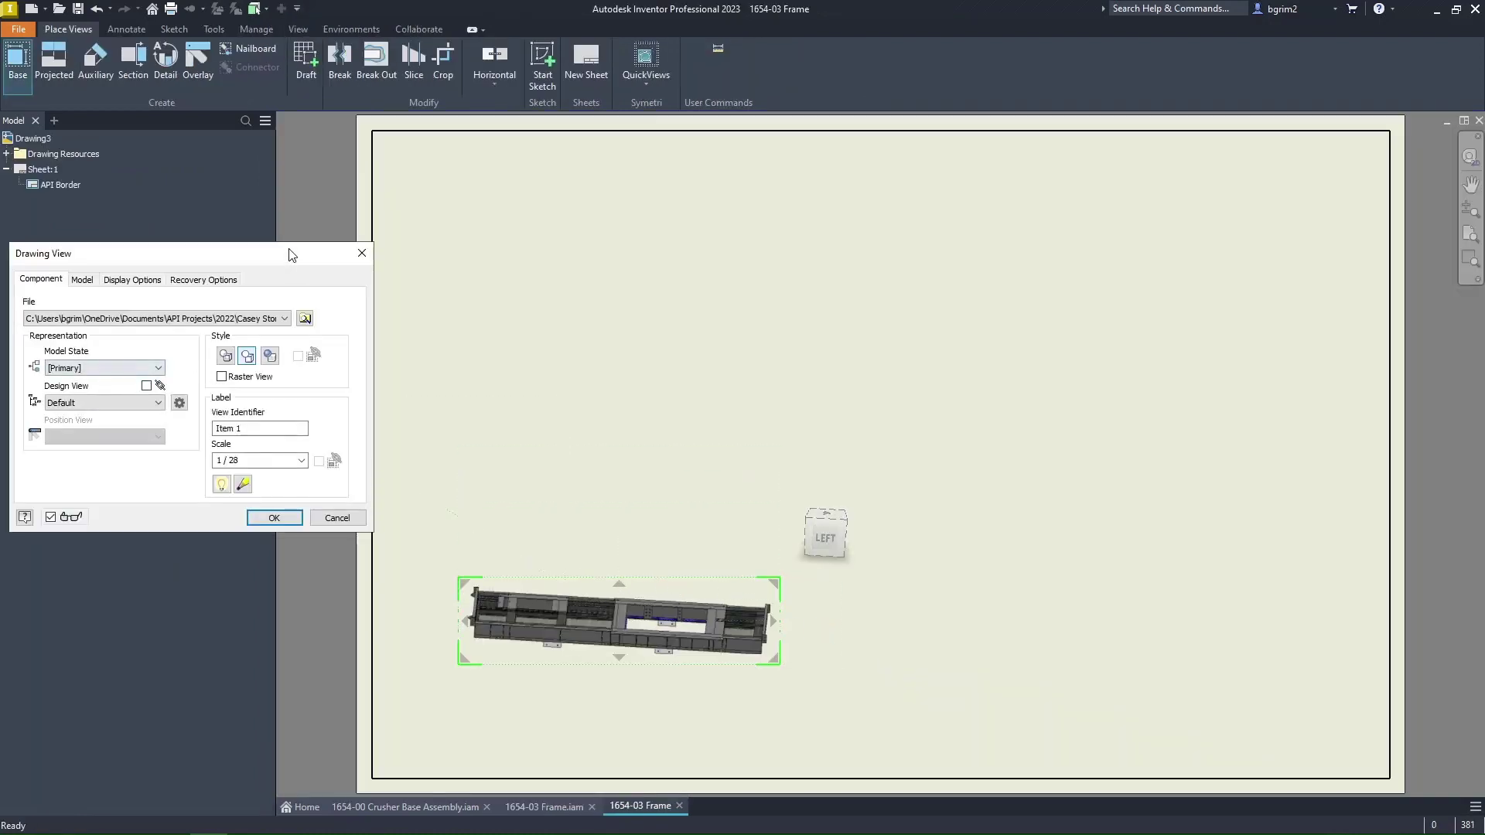
# Orient the base view to the top of the frame, show hidden lines and set its scale to 3/4"=1'.
pyautogui.moveTo(573, 292); pyautogui.dragTo(1115, 311)
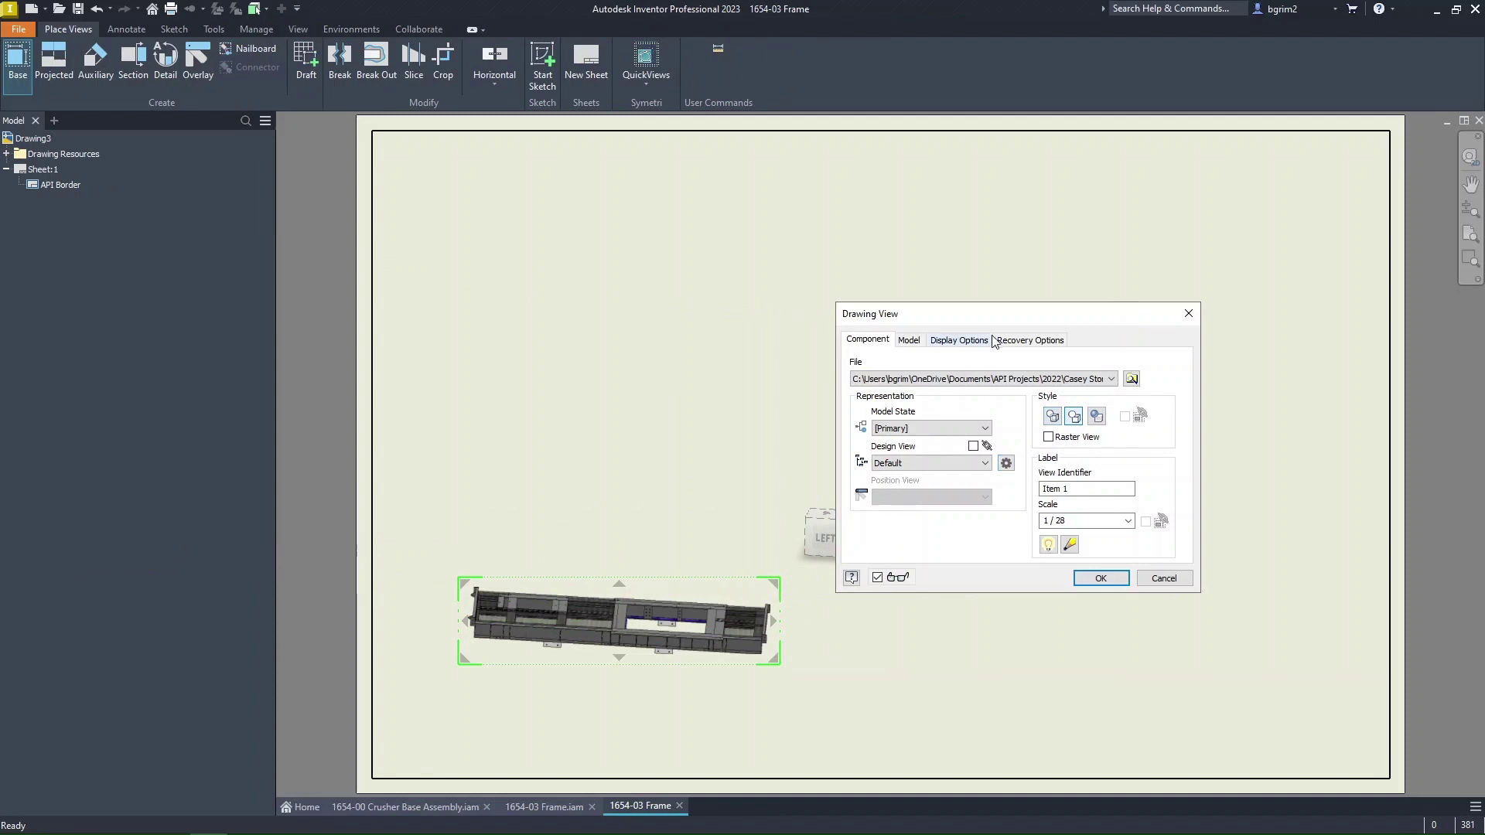
pyautogui.moveTo(993, 314); pyautogui.dragTo(1100, 327)
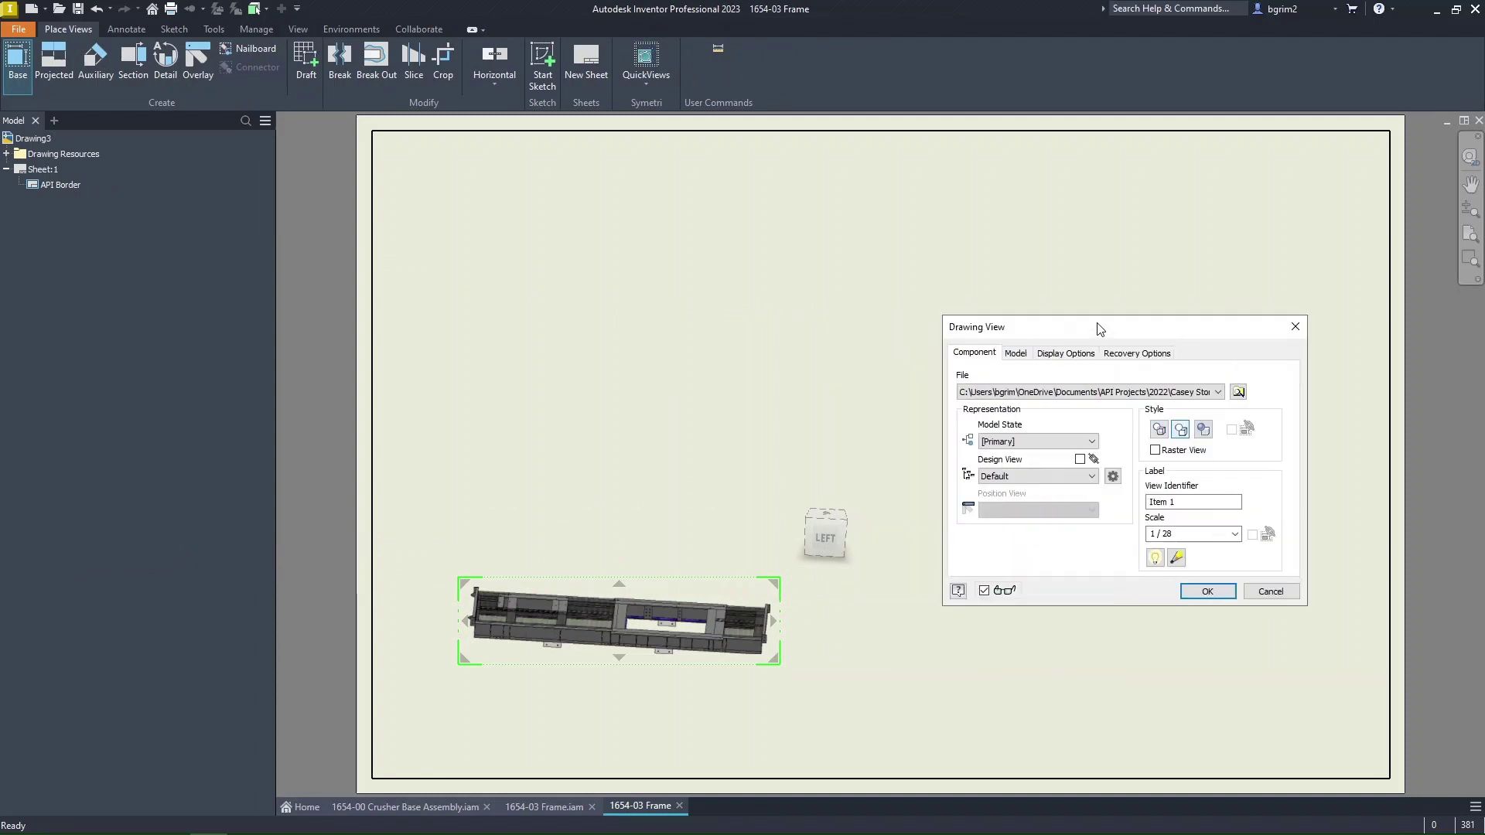
pyautogui.click(824, 513)
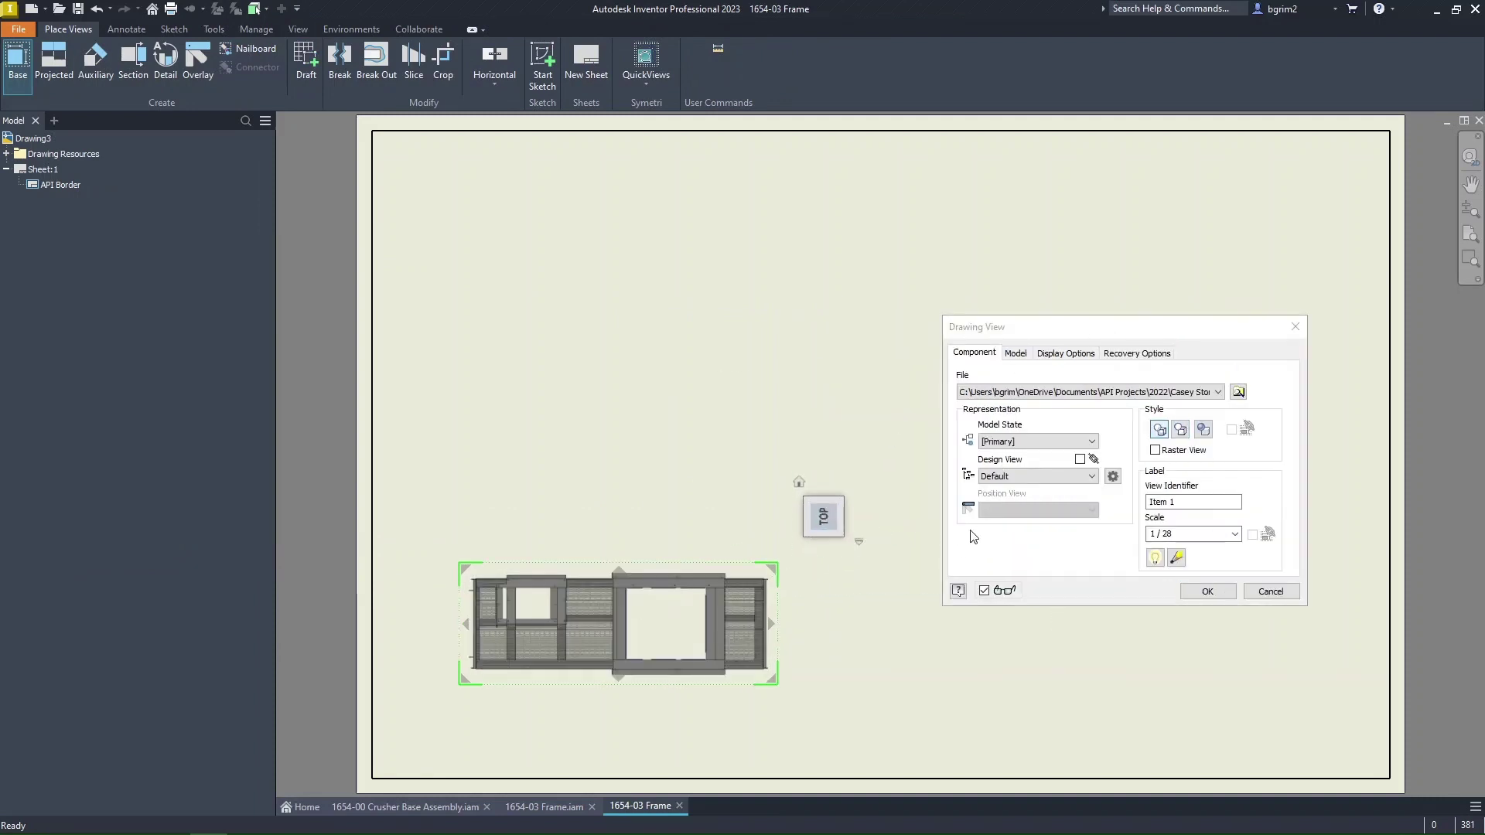
pyautogui.click(1149, 535)
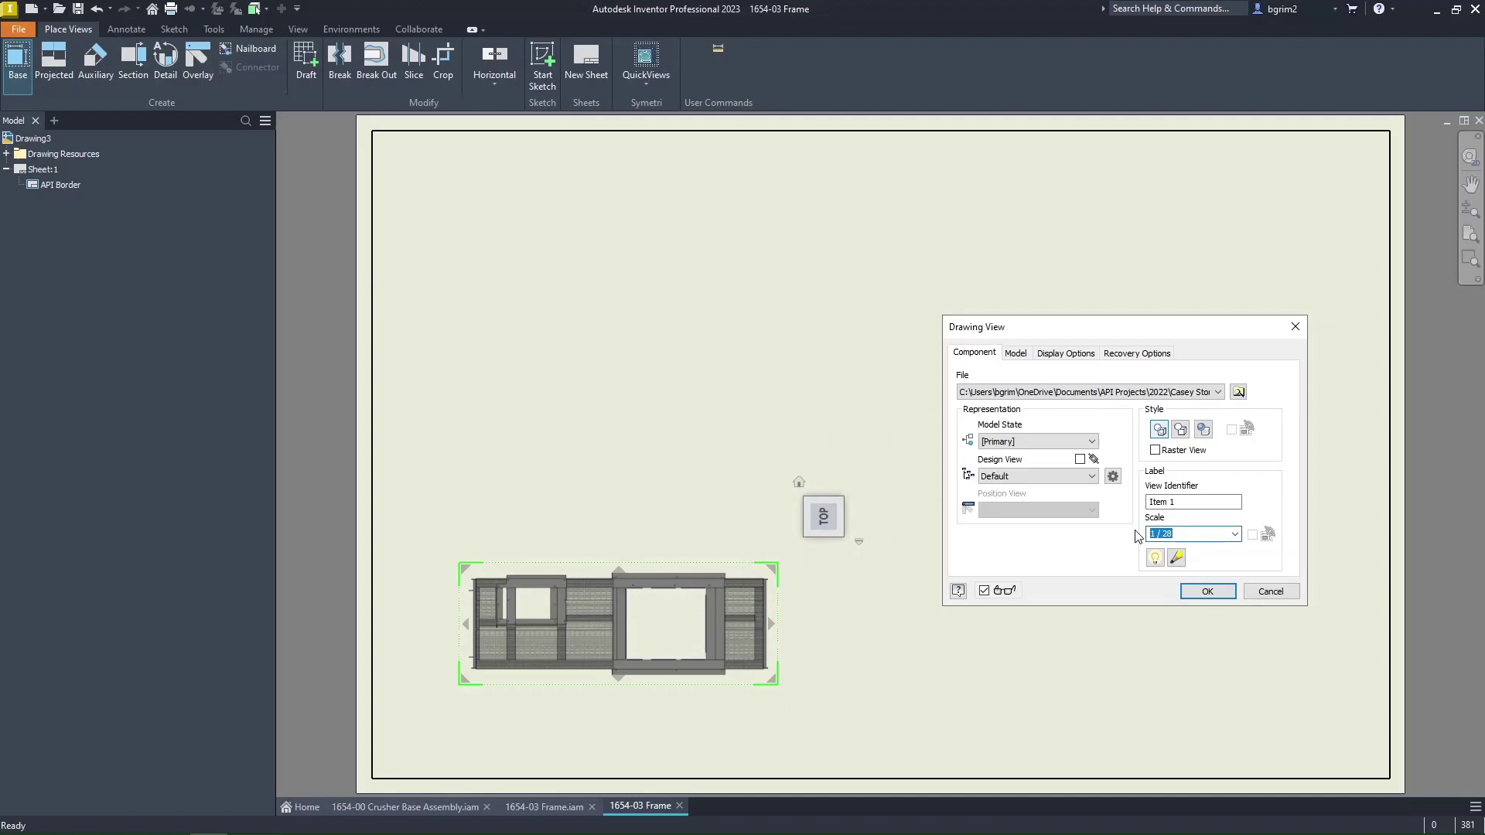
pyautogui.write('3/4"=1\'')
# Set the base view's identifier to Mark and place the view at mid-height in the left part of the sheet.
pyautogui.tripleClick(1181, 502)
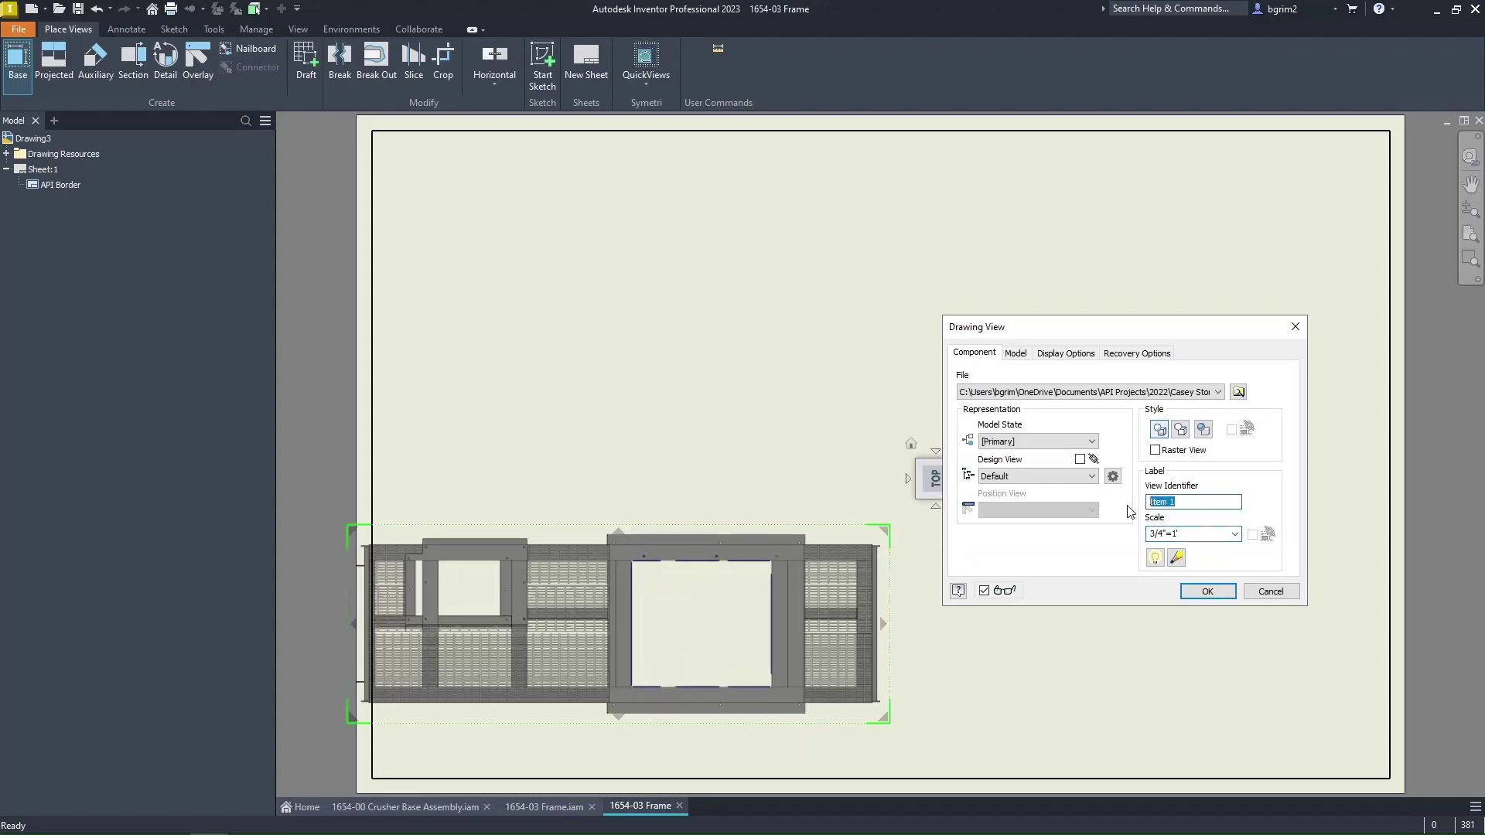
pyautogui.write('Mark')
pyautogui.moveTo(815, 527); pyautogui.dragTo(873, 413)
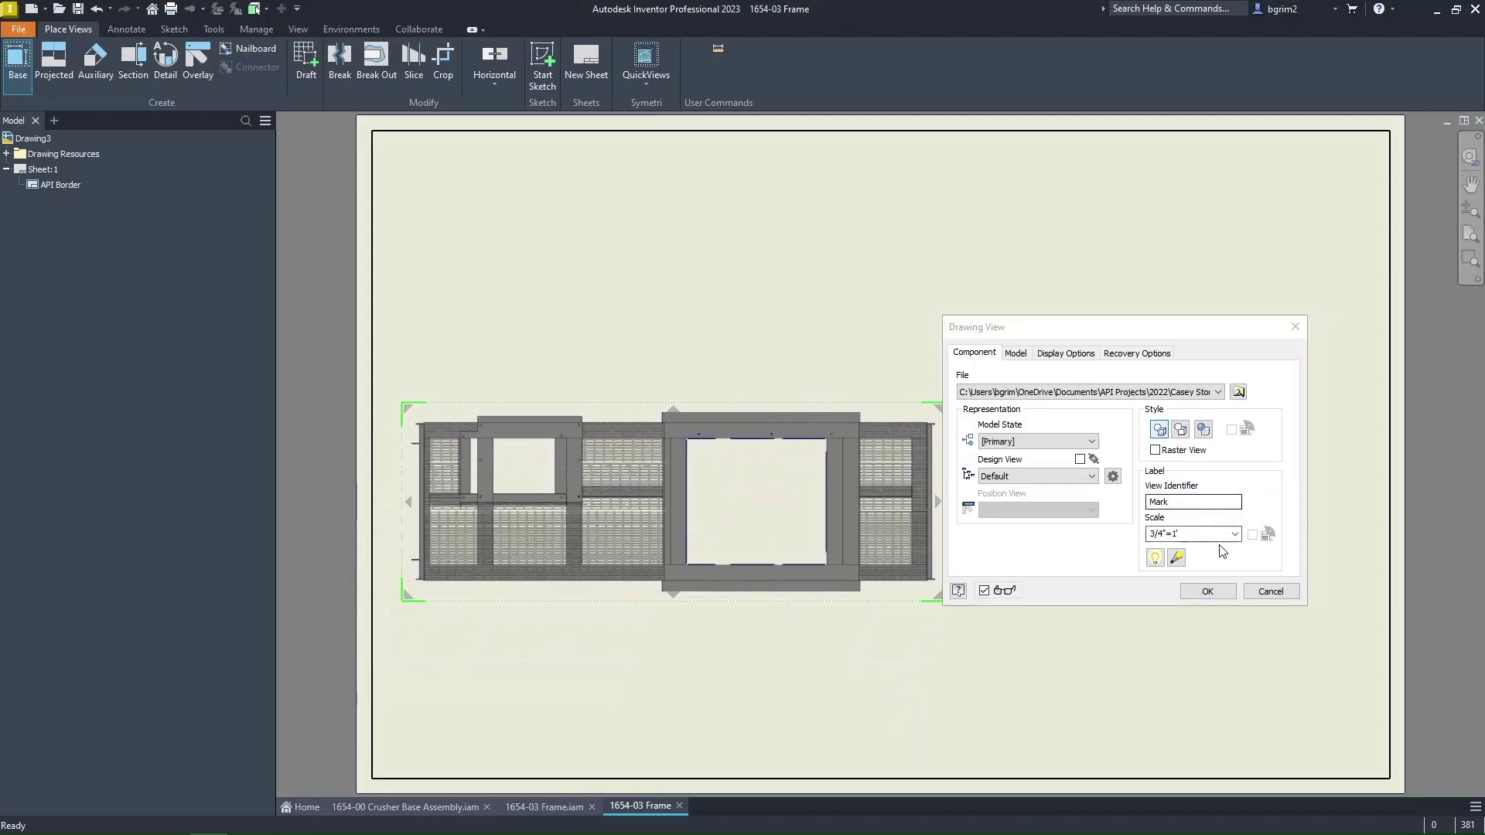
pyautogui.click(1208, 592)
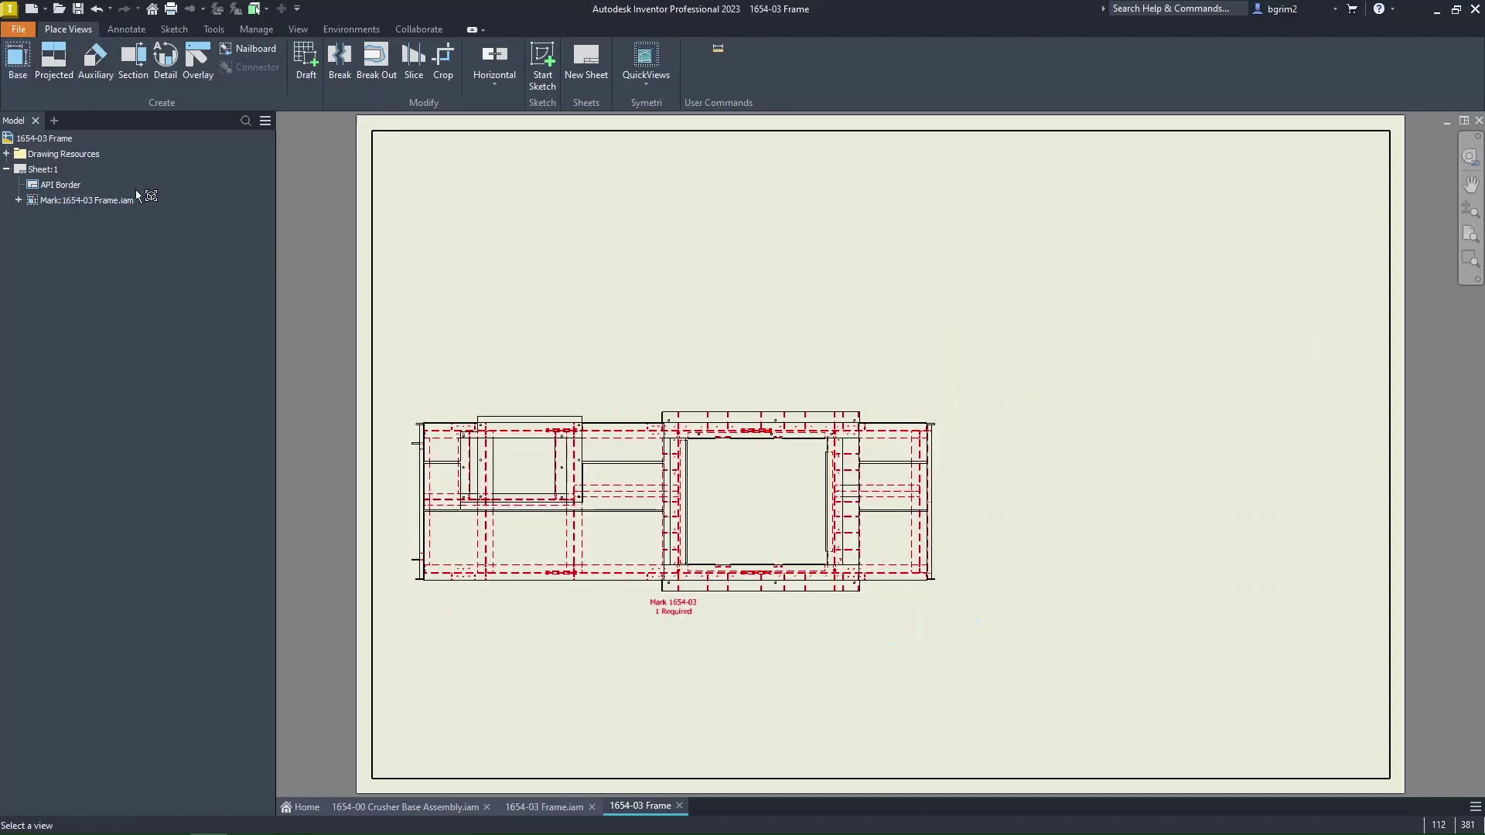
# Create projected views of the frame below and to the right of the base view.
pyautogui.click(548, 609)
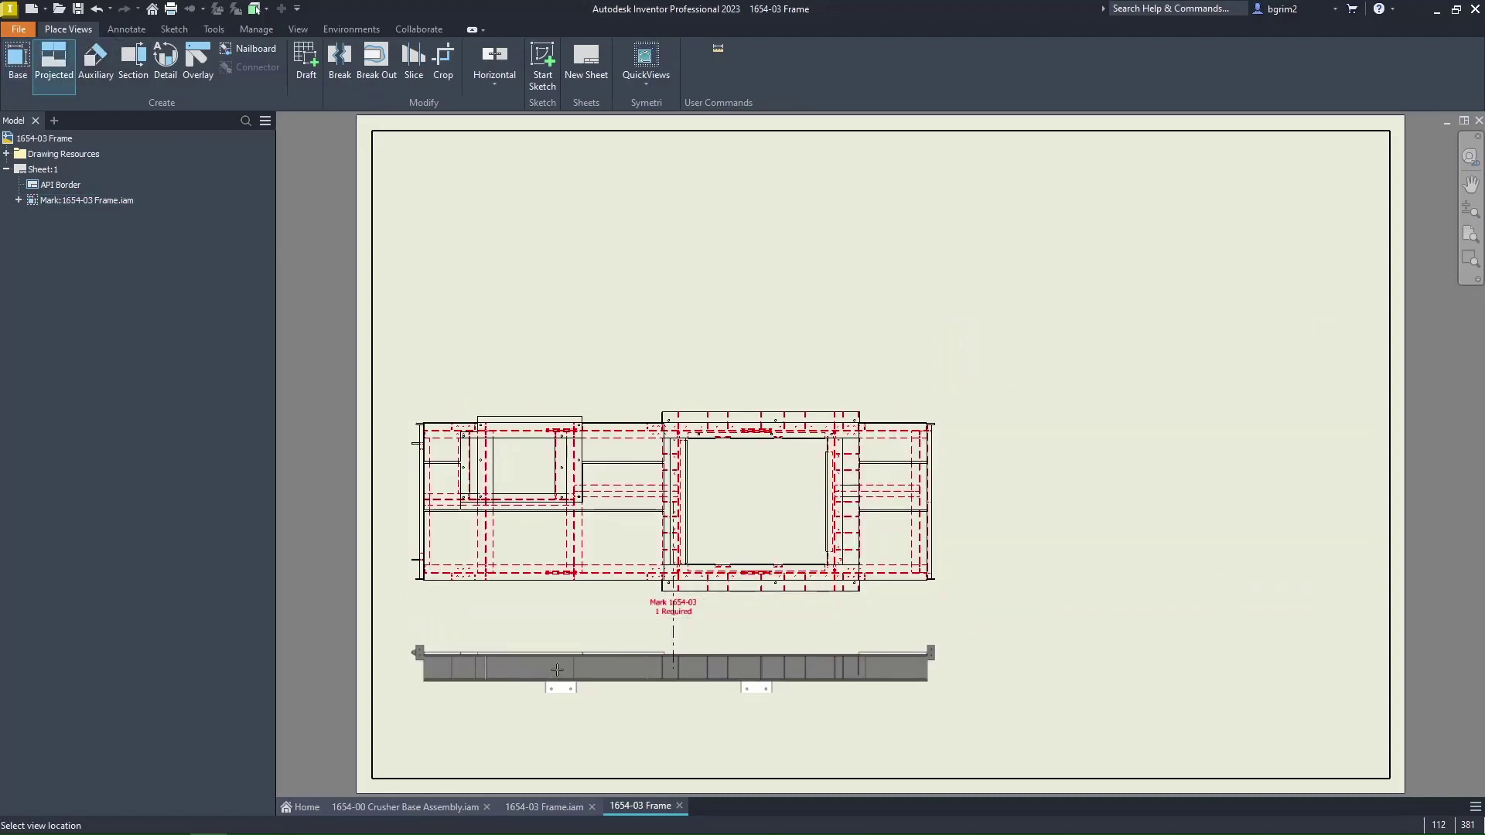
pyautogui.click(563, 678)
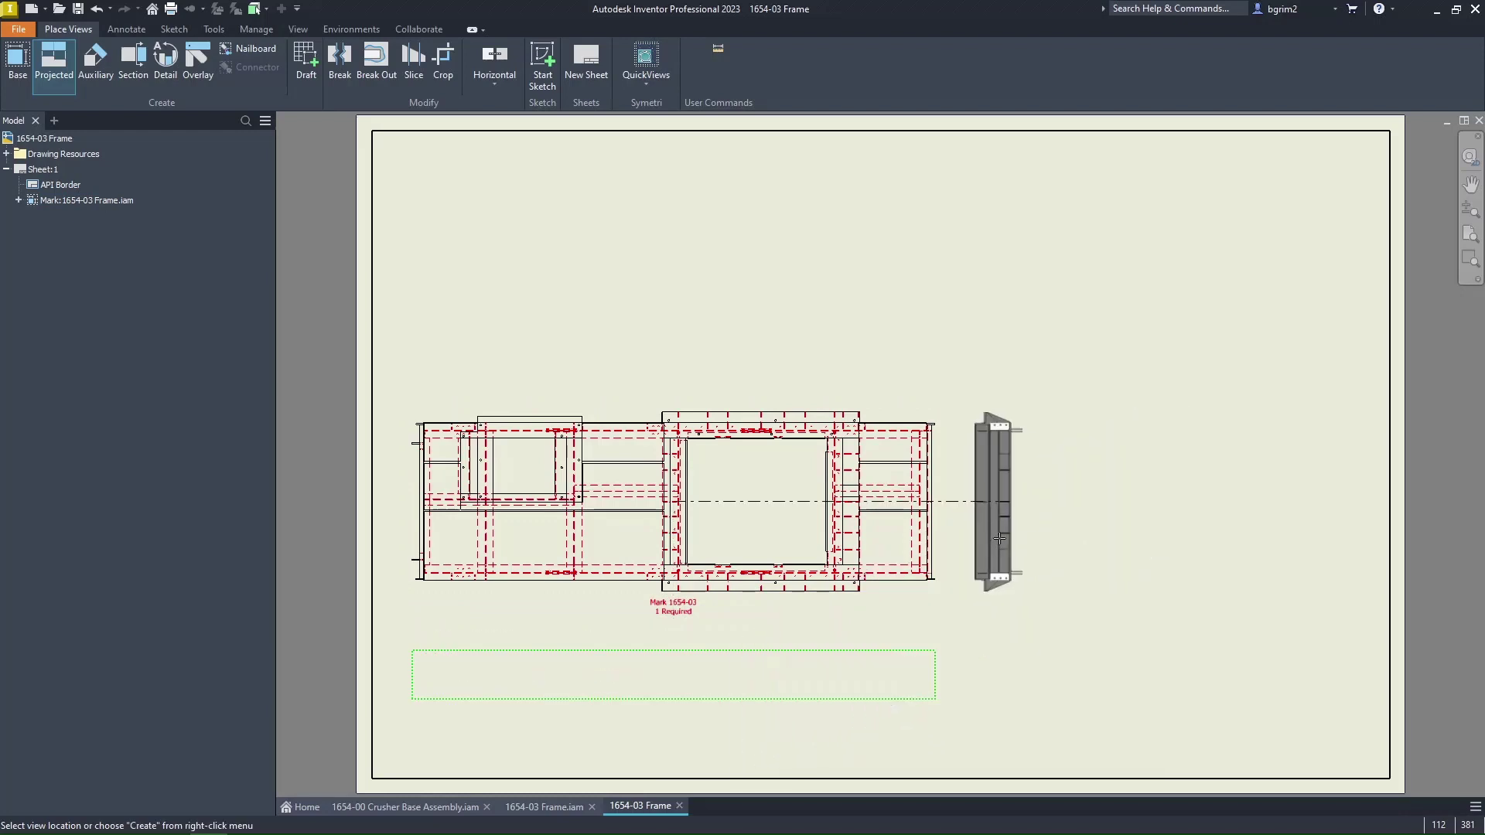
pyautogui.click(1012, 536)
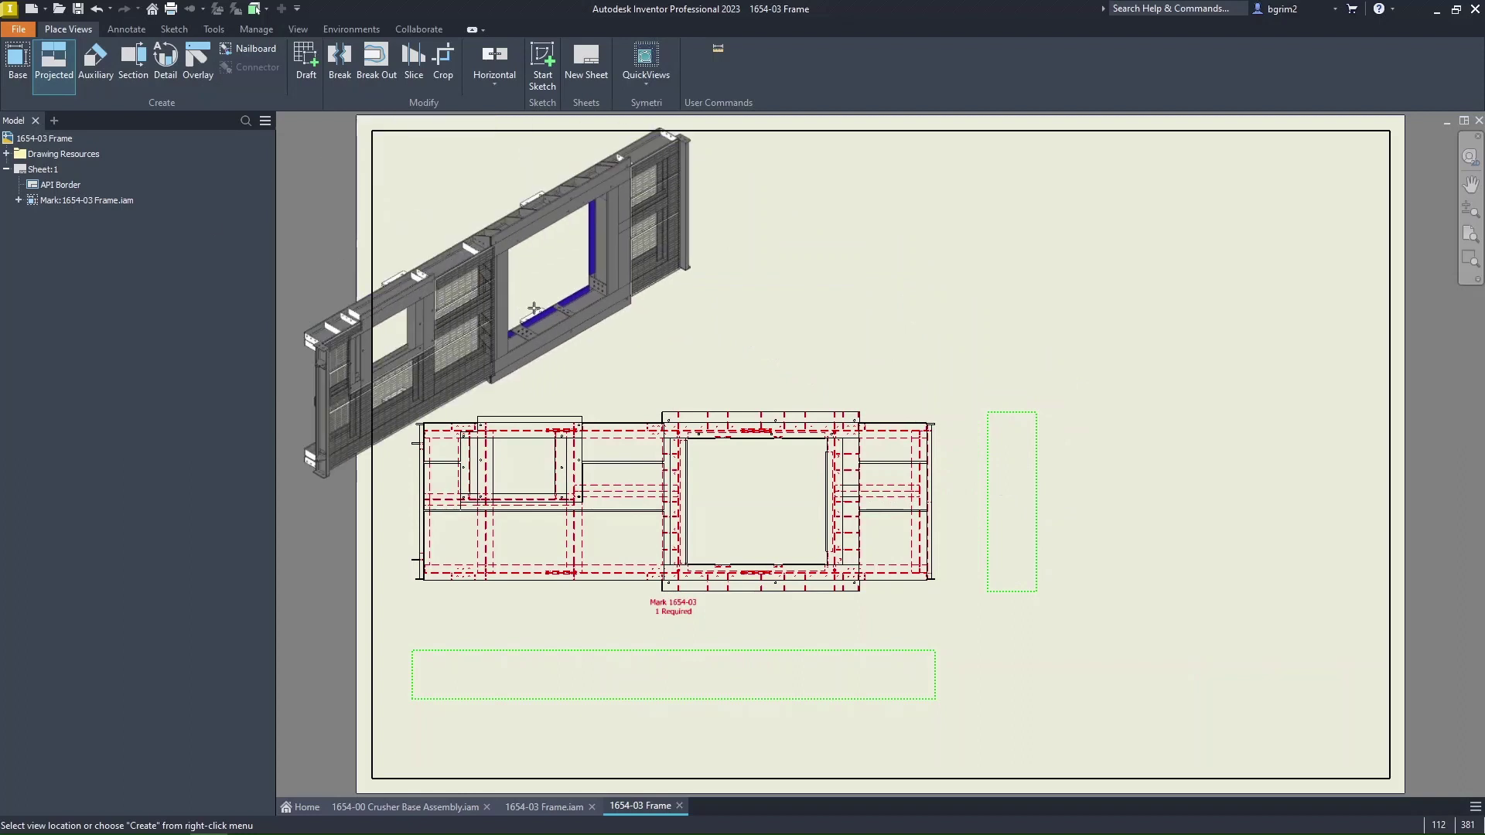
pyautogui.rightClick(648, 325)
pyautogui.click(688, 321)
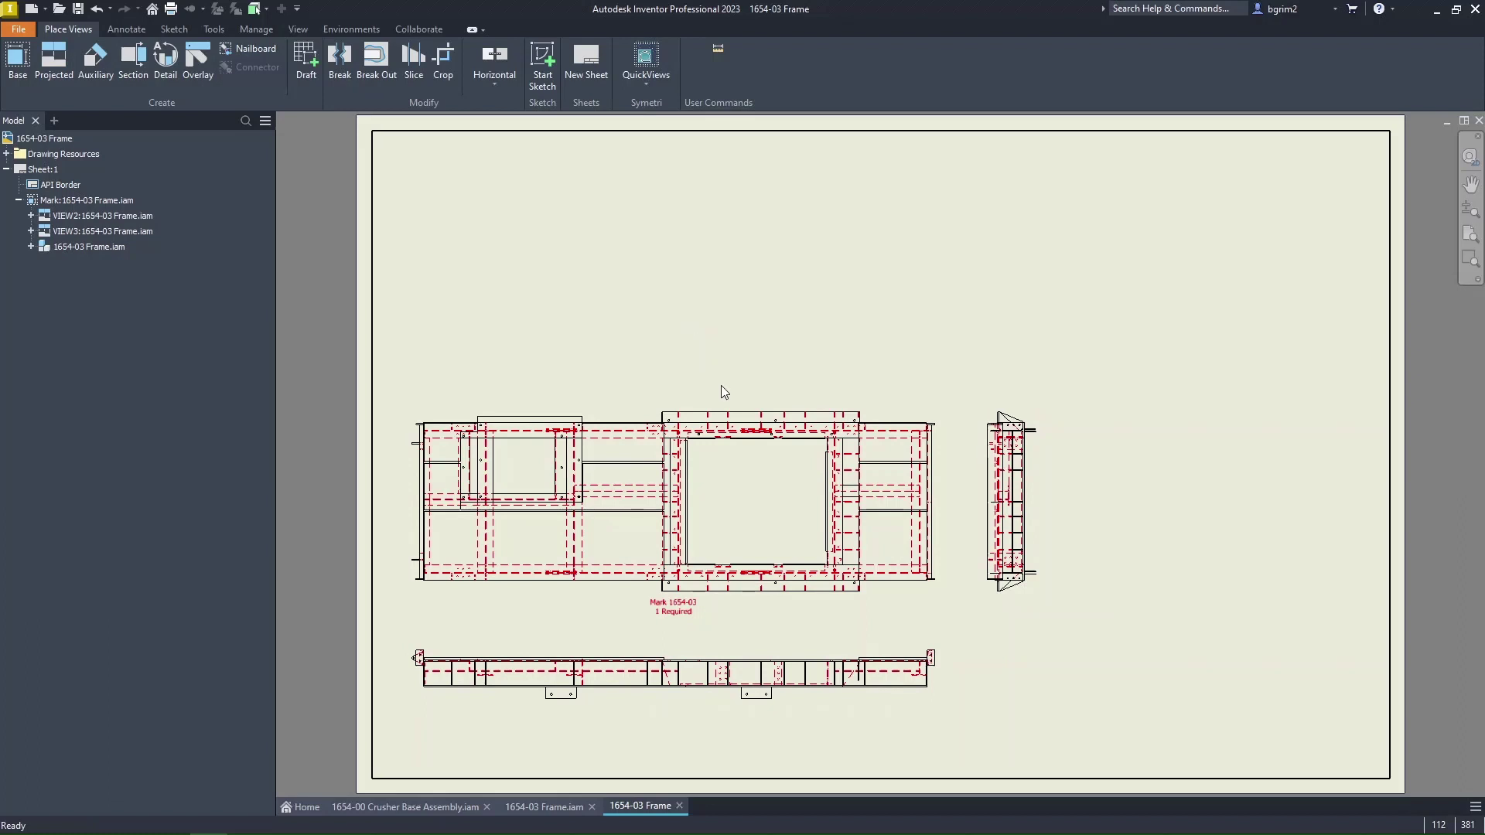
# Insert a structured parts list of the frame's base view at the upper-right corner of the sheet border.
pyautogui.click(126, 30)
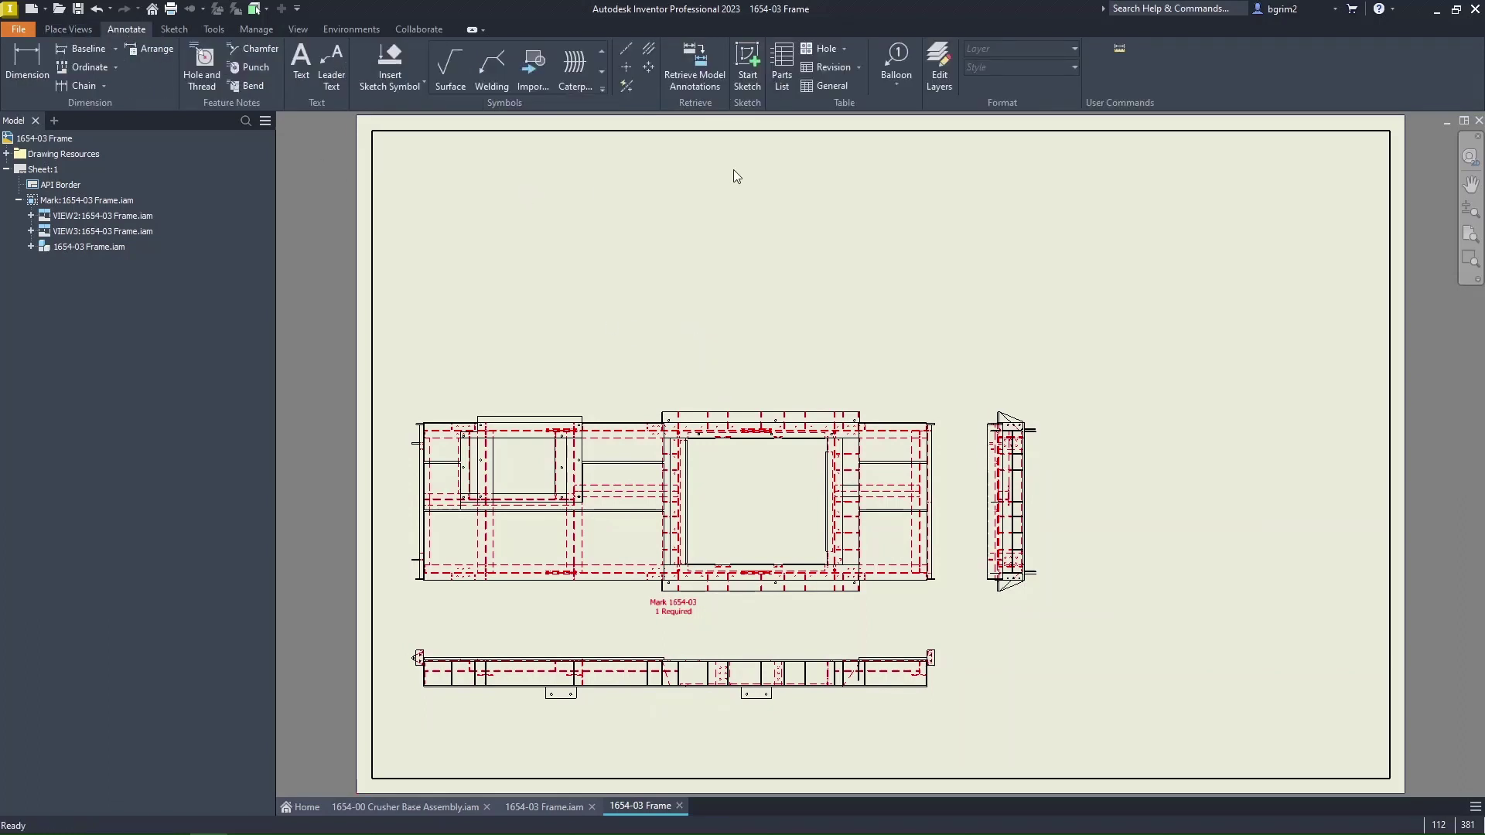
pyautogui.click(783, 68)
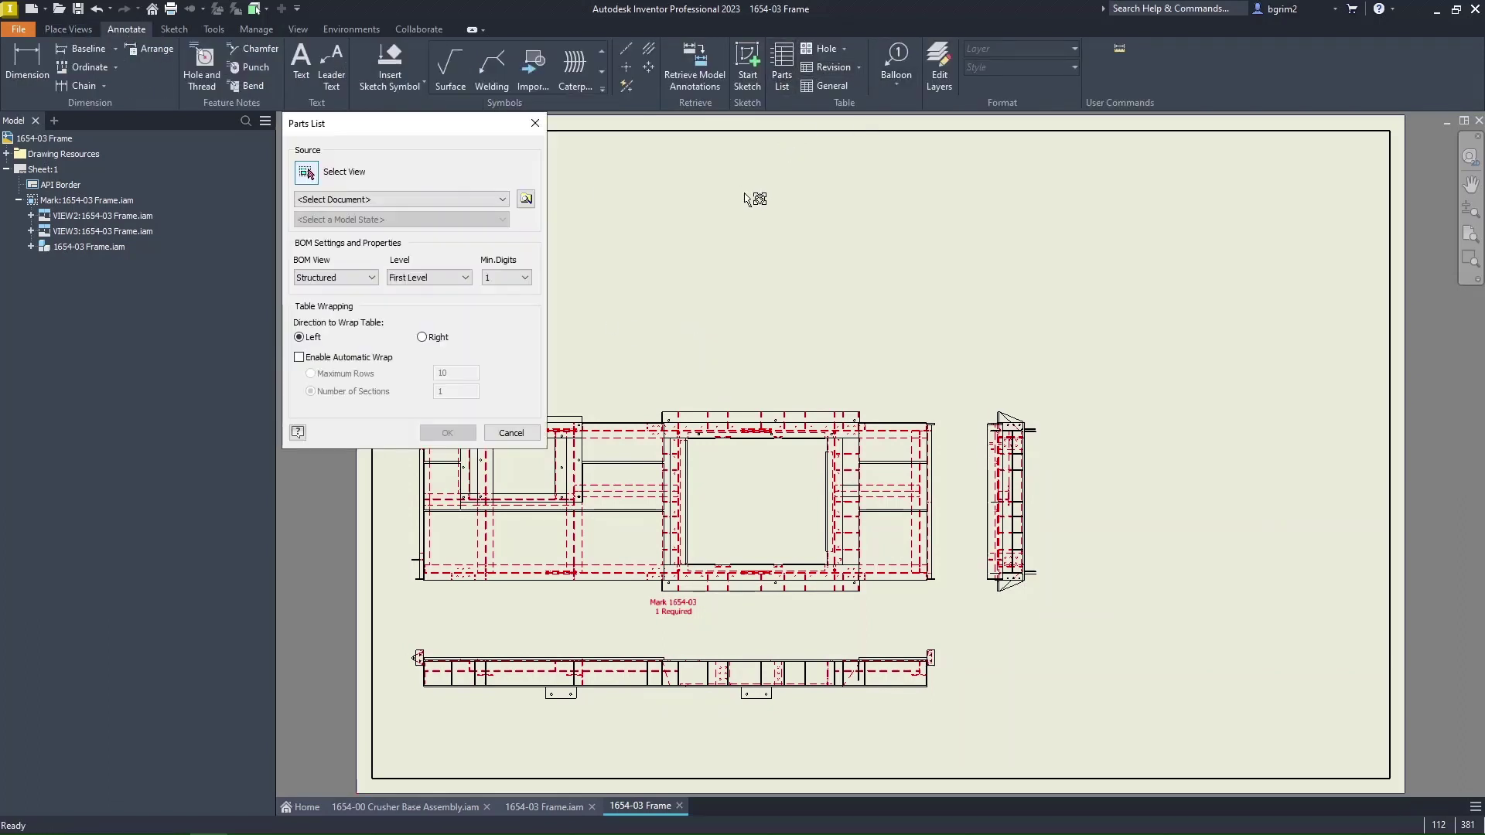
pyautogui.click(648, 417)
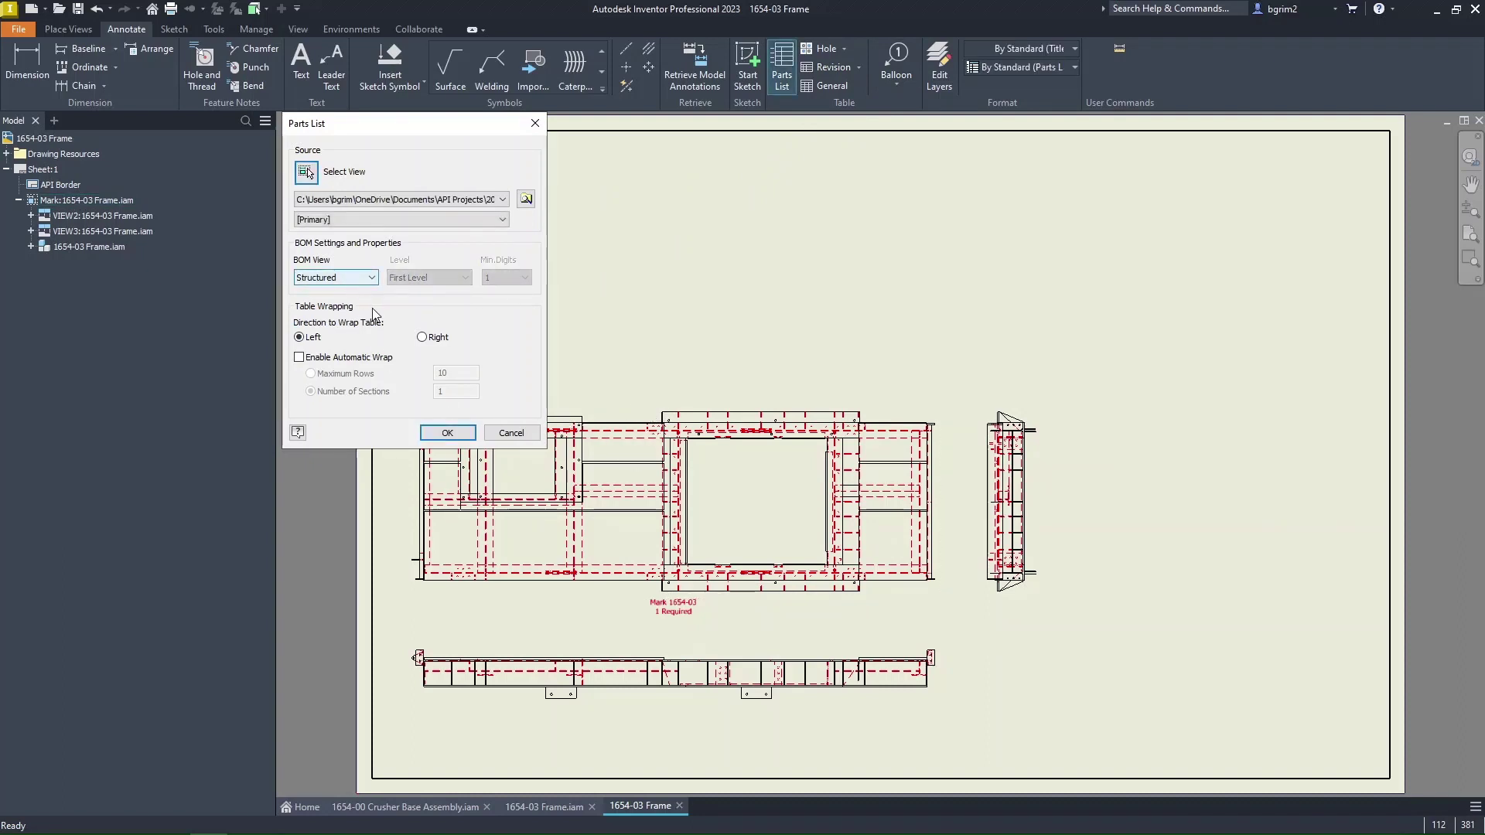
pyautogui.click(449, 434)
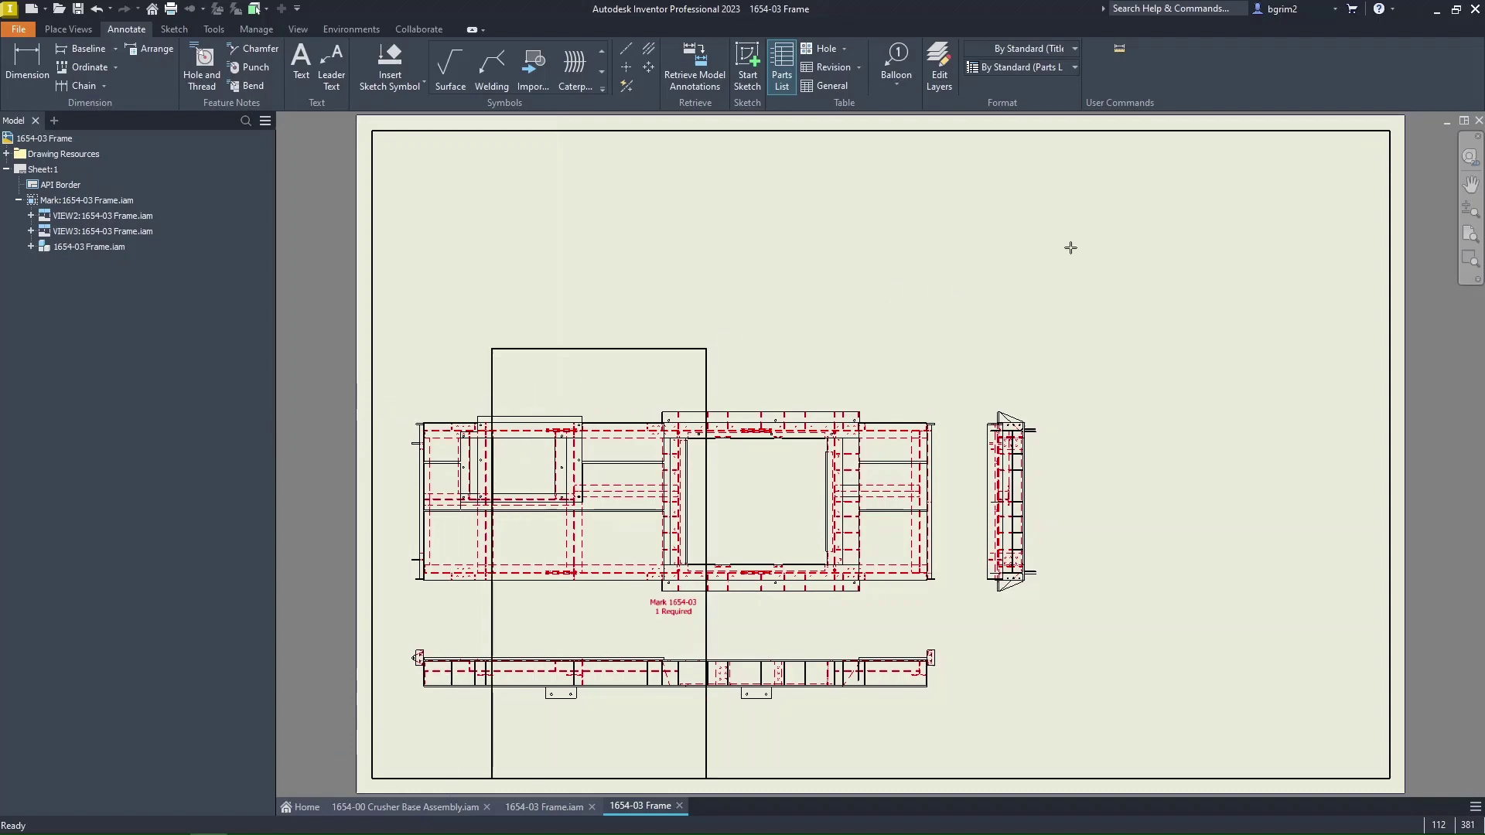
pyautogui.click(1388, 135)
# Widen the parts list's Part column until each serrated grating entry fits on one line.
pyautogui.scroll(5, 1310, 169)
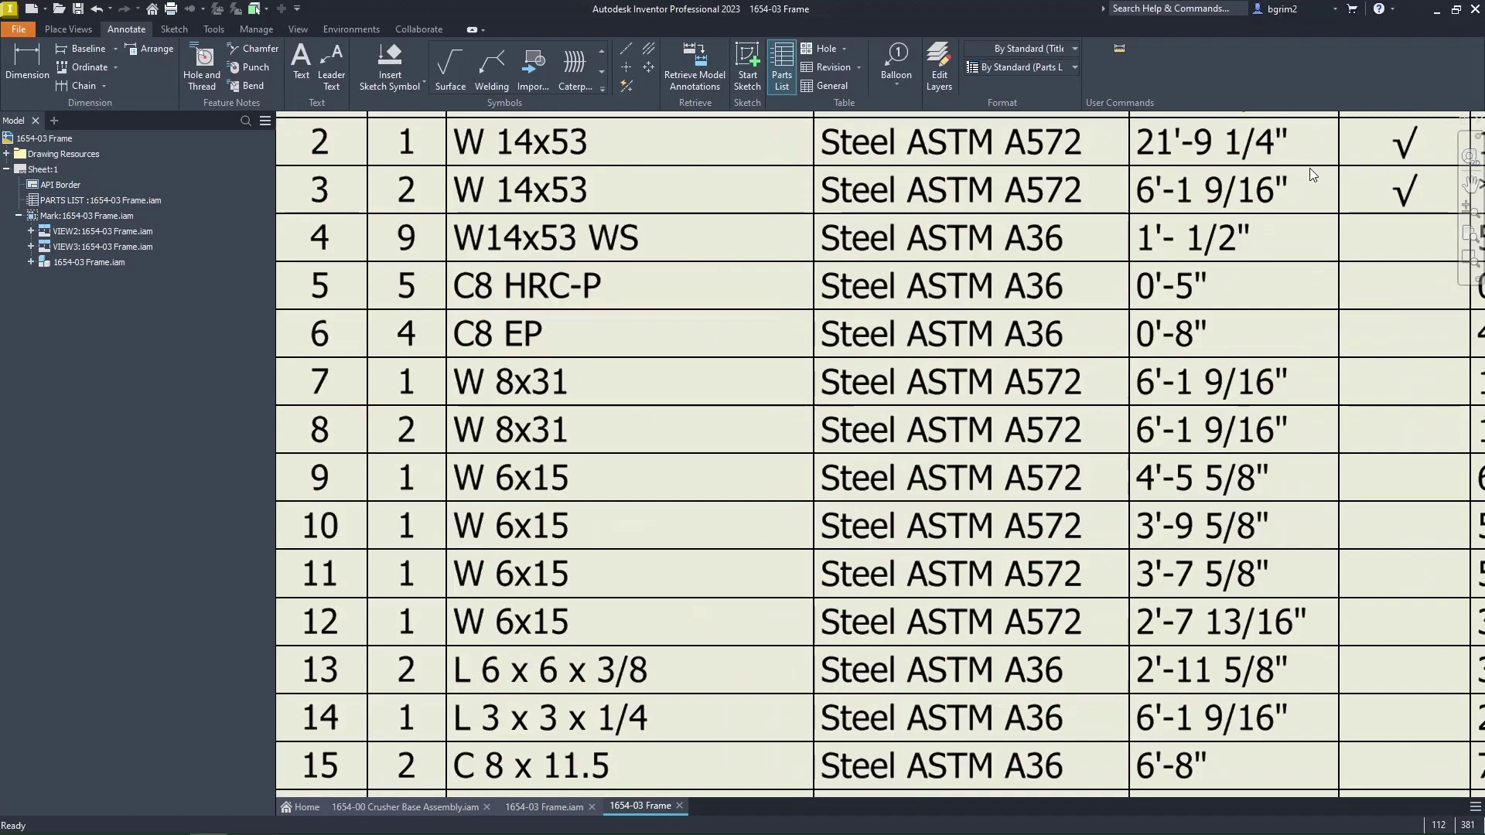
pyautogui.scroll(-5, 1126, 383)
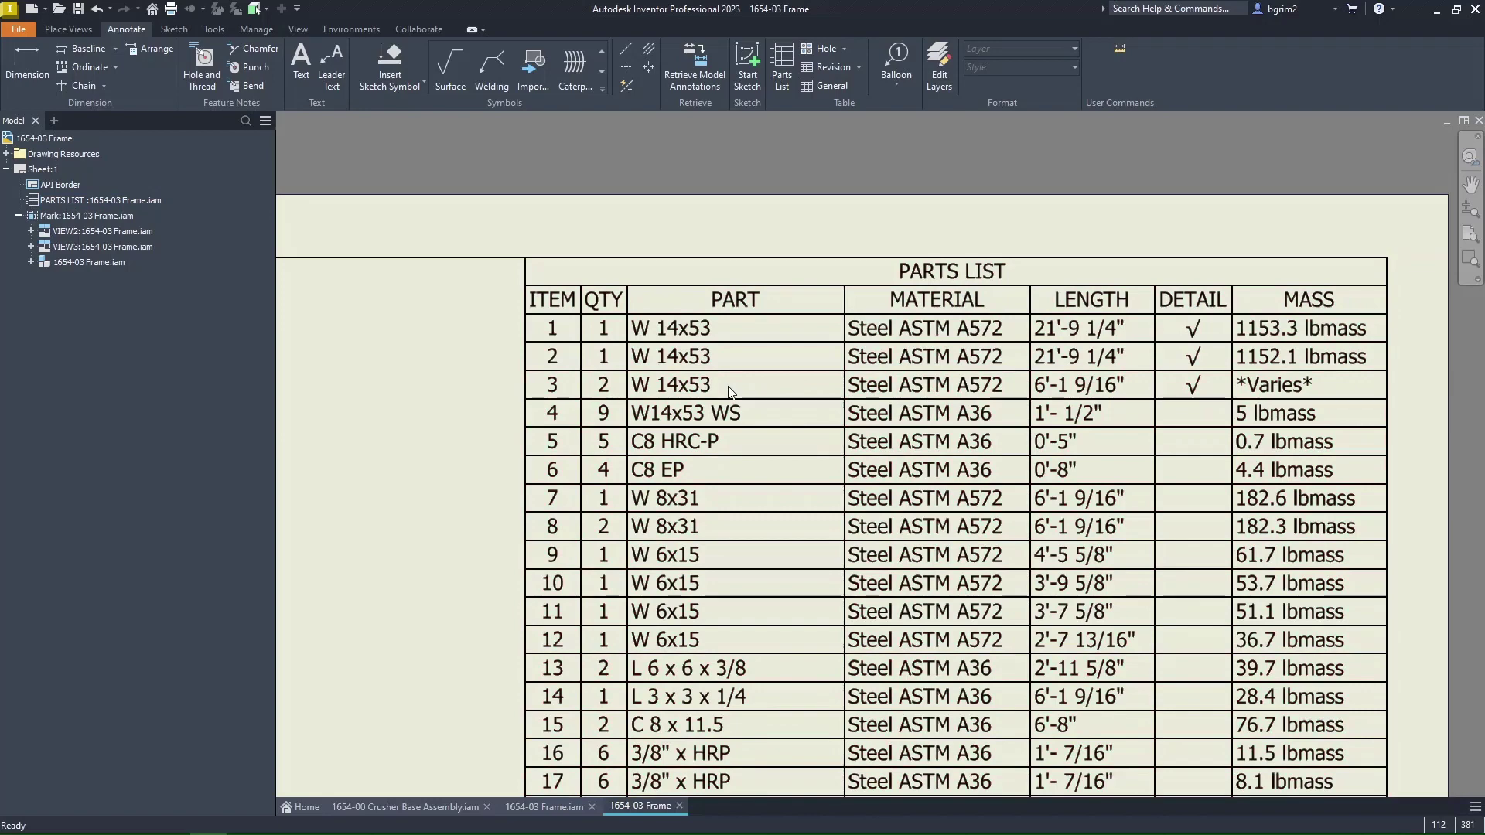
pyautogui.scroll(-6, 731, 390)
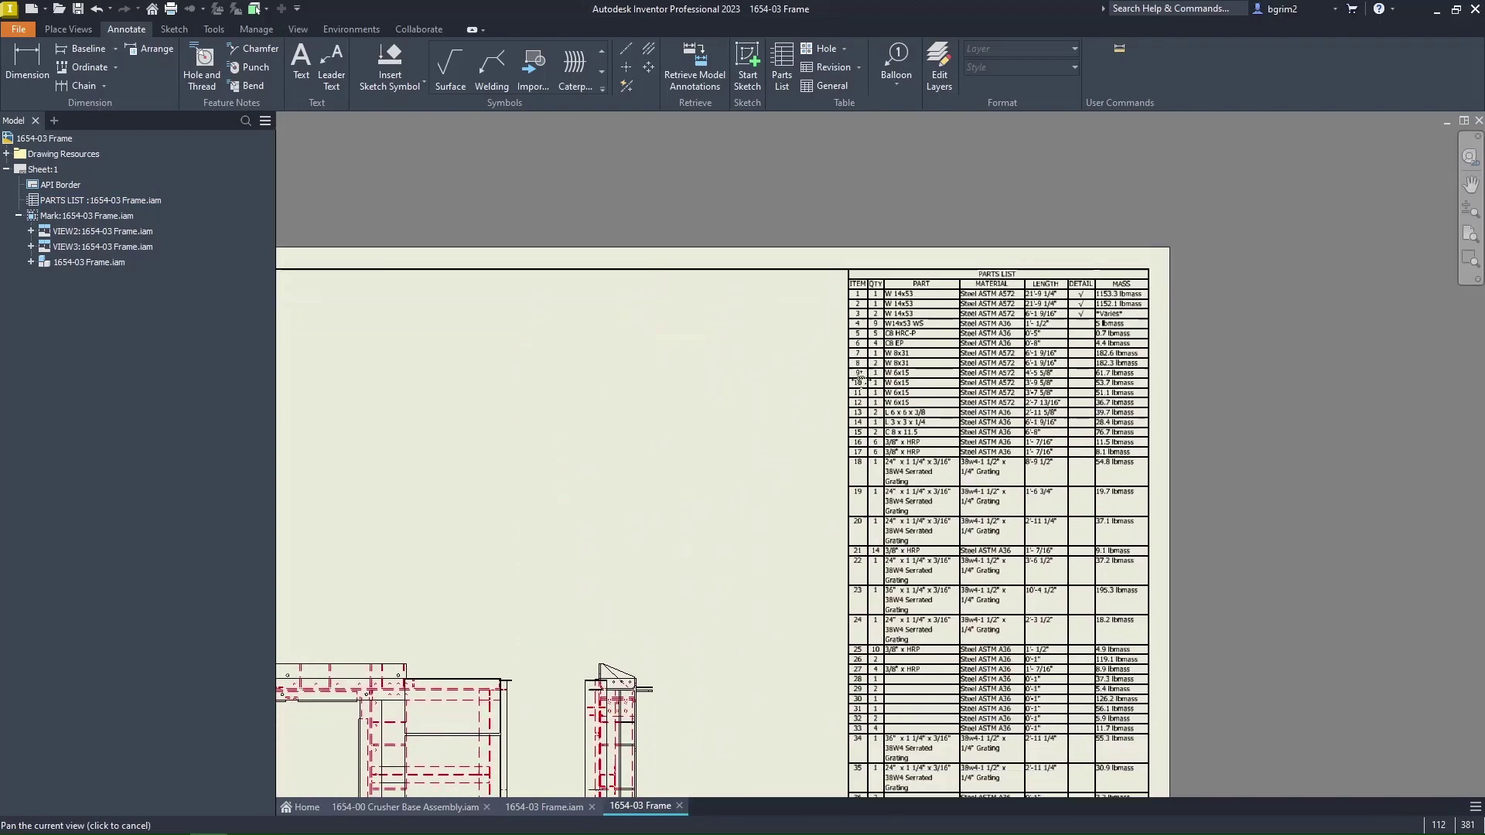
pyautogui.scroll(-3, 1191, 257)
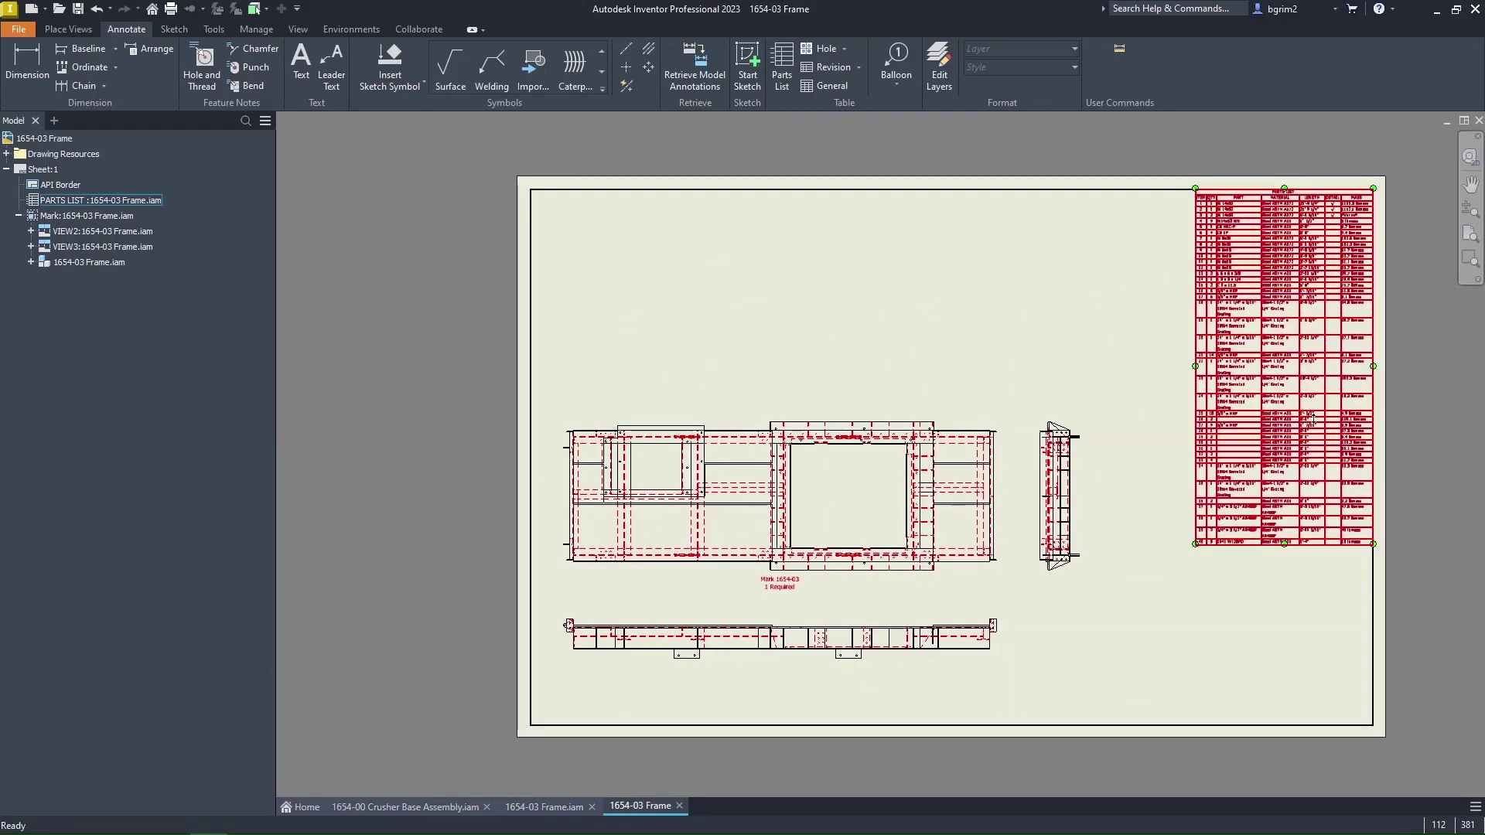
pyautogui.scroll(5, 1237, 387)
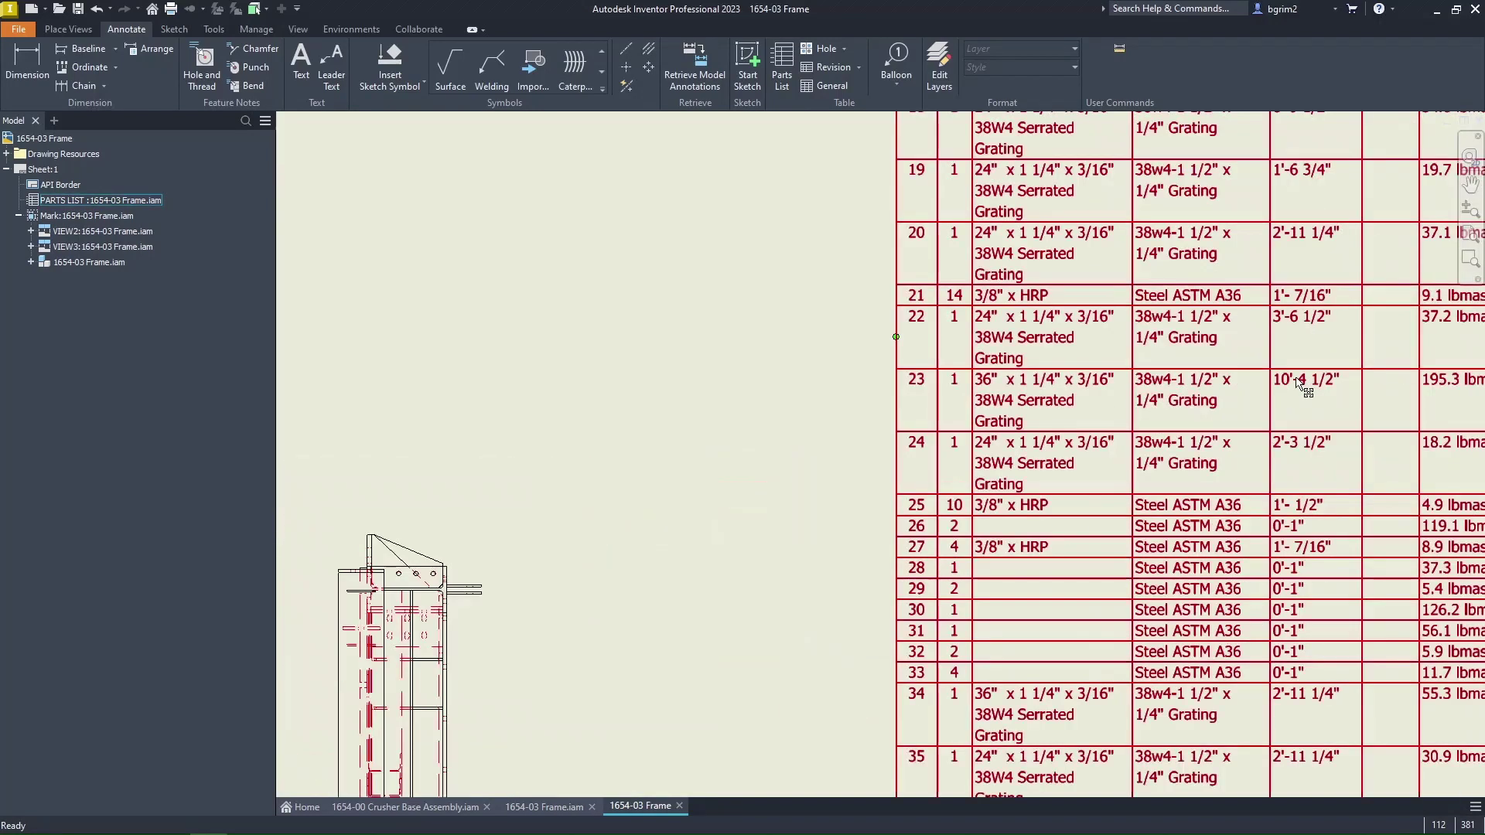
pyautogui.click(966, 342)
pyautogui.moveTo(889, 341); pyautogui.dragTo(790, 341)
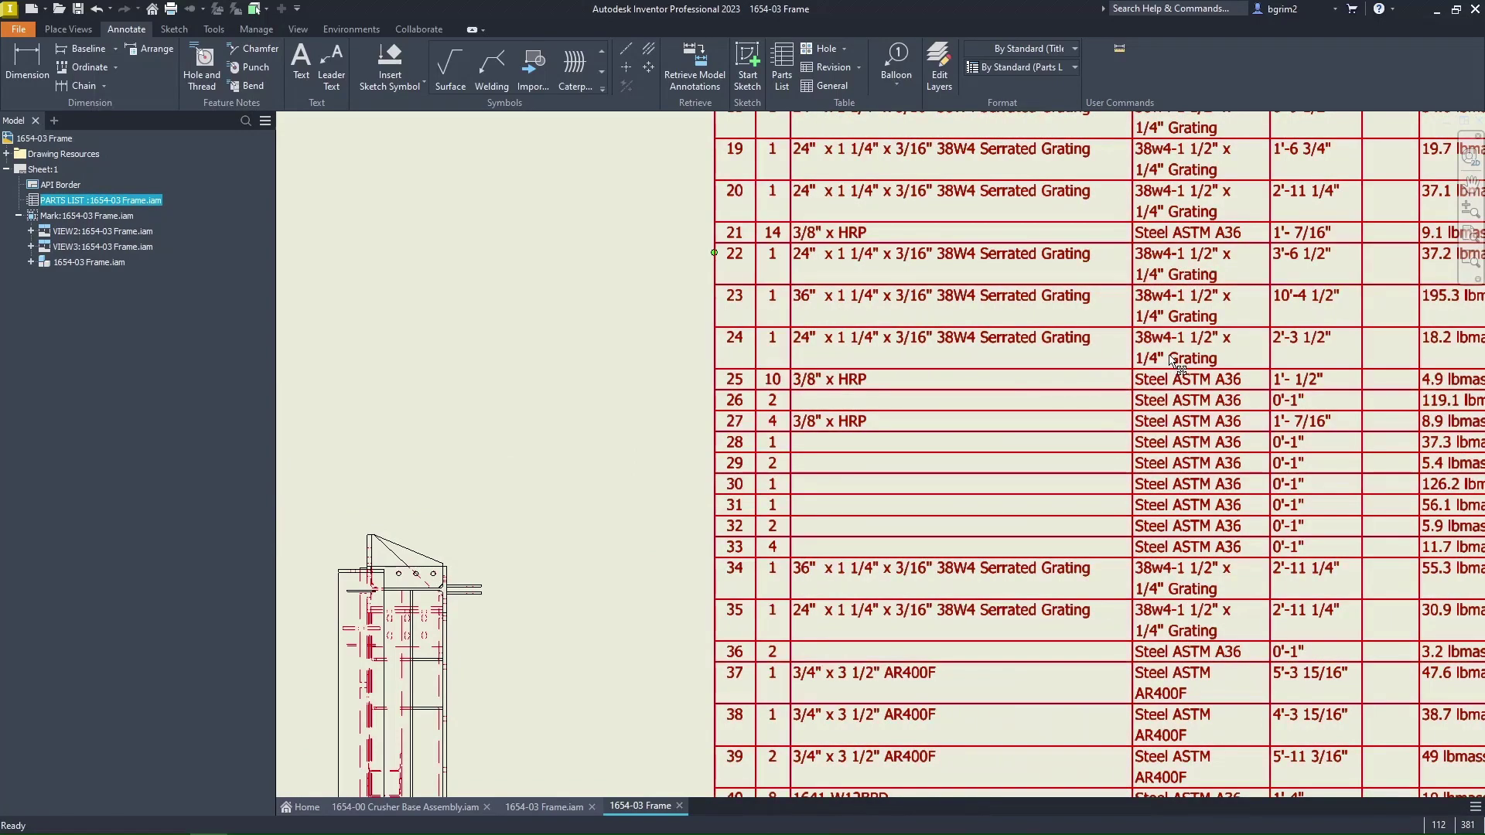
# Look through the parts list rows and open the bill of materials of the 1654-03 Frame.iam assembly.
pyautogui.moveTo(1169, 366); pyautogui.dragTo(1048, 527, button='middle')
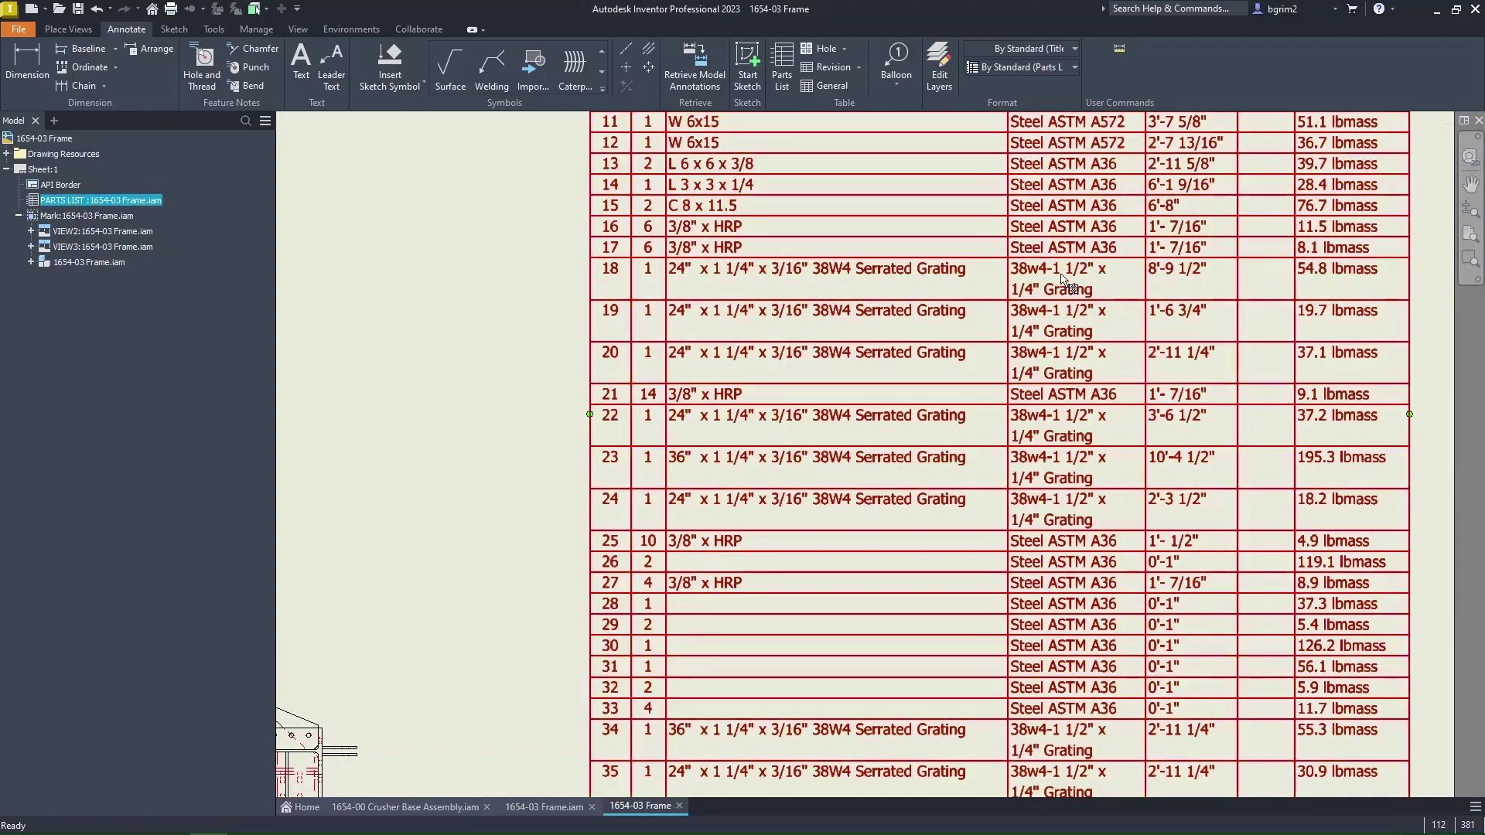
pyautogui.scroll(-2, 1052, 329)
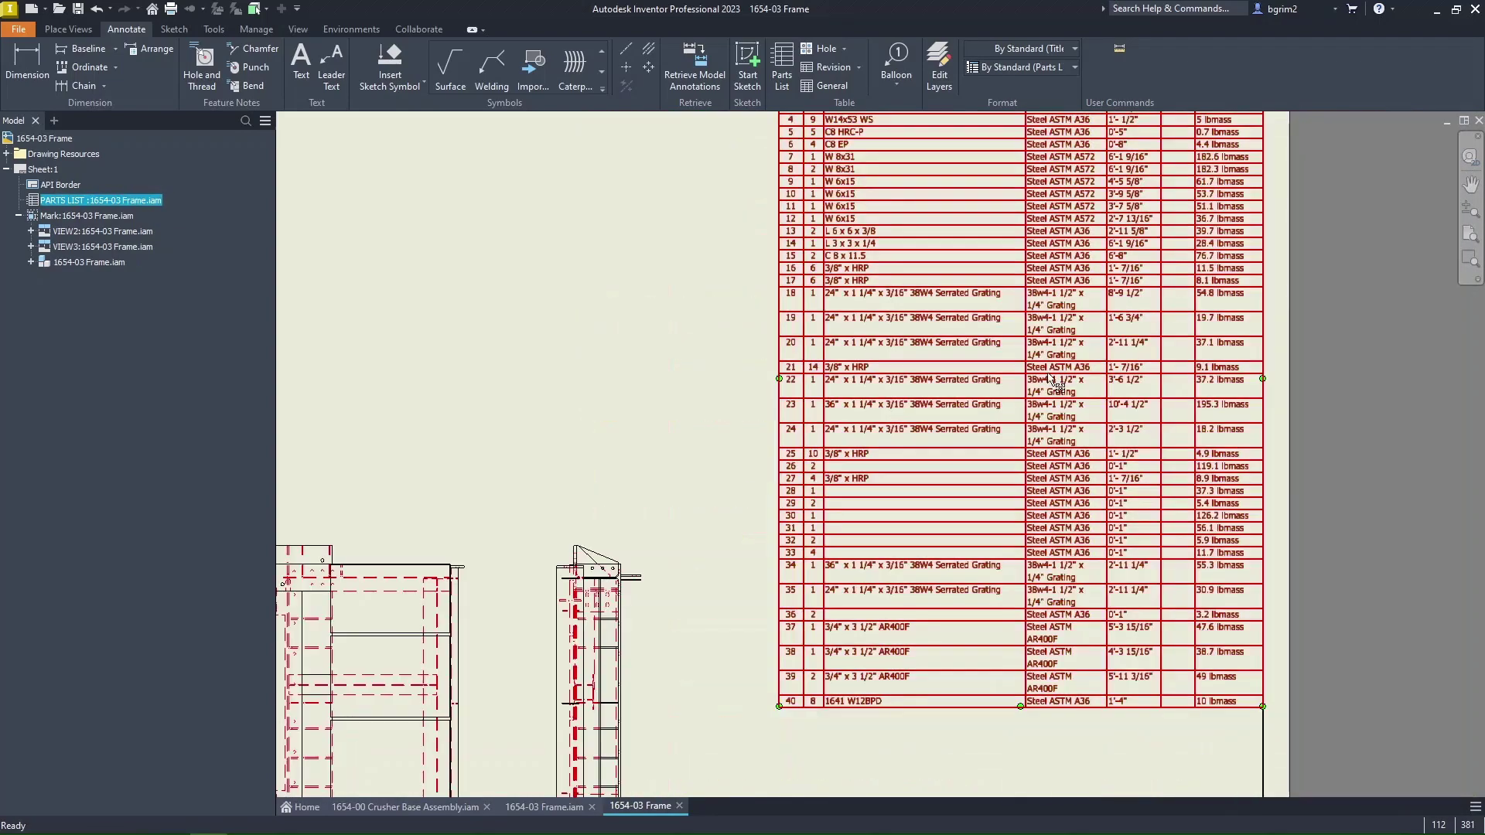
pyautogui.scroll(2, 1033, 481)
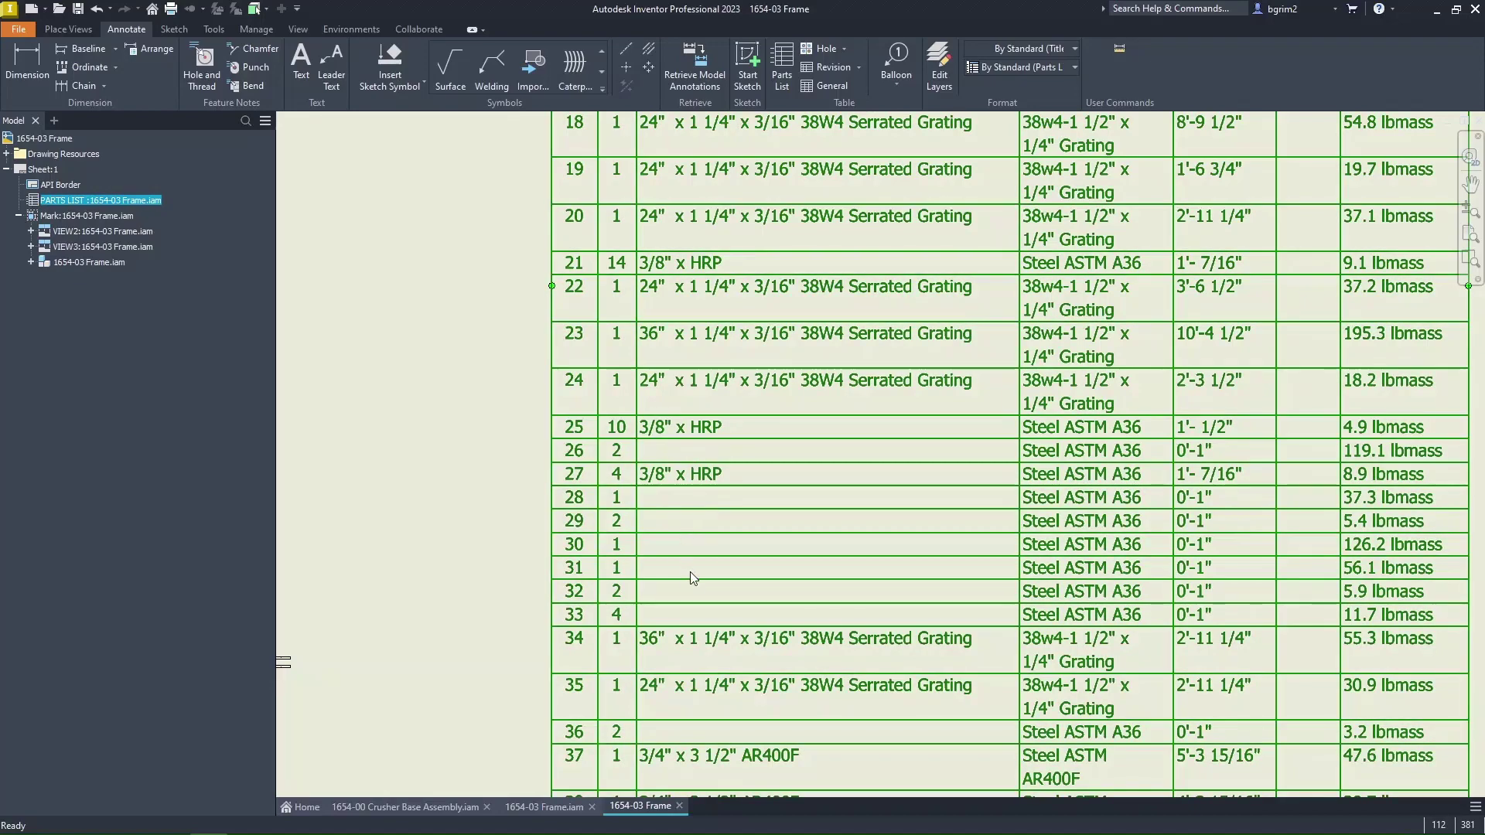
pyautogui.scroll(-3, 727, 472)
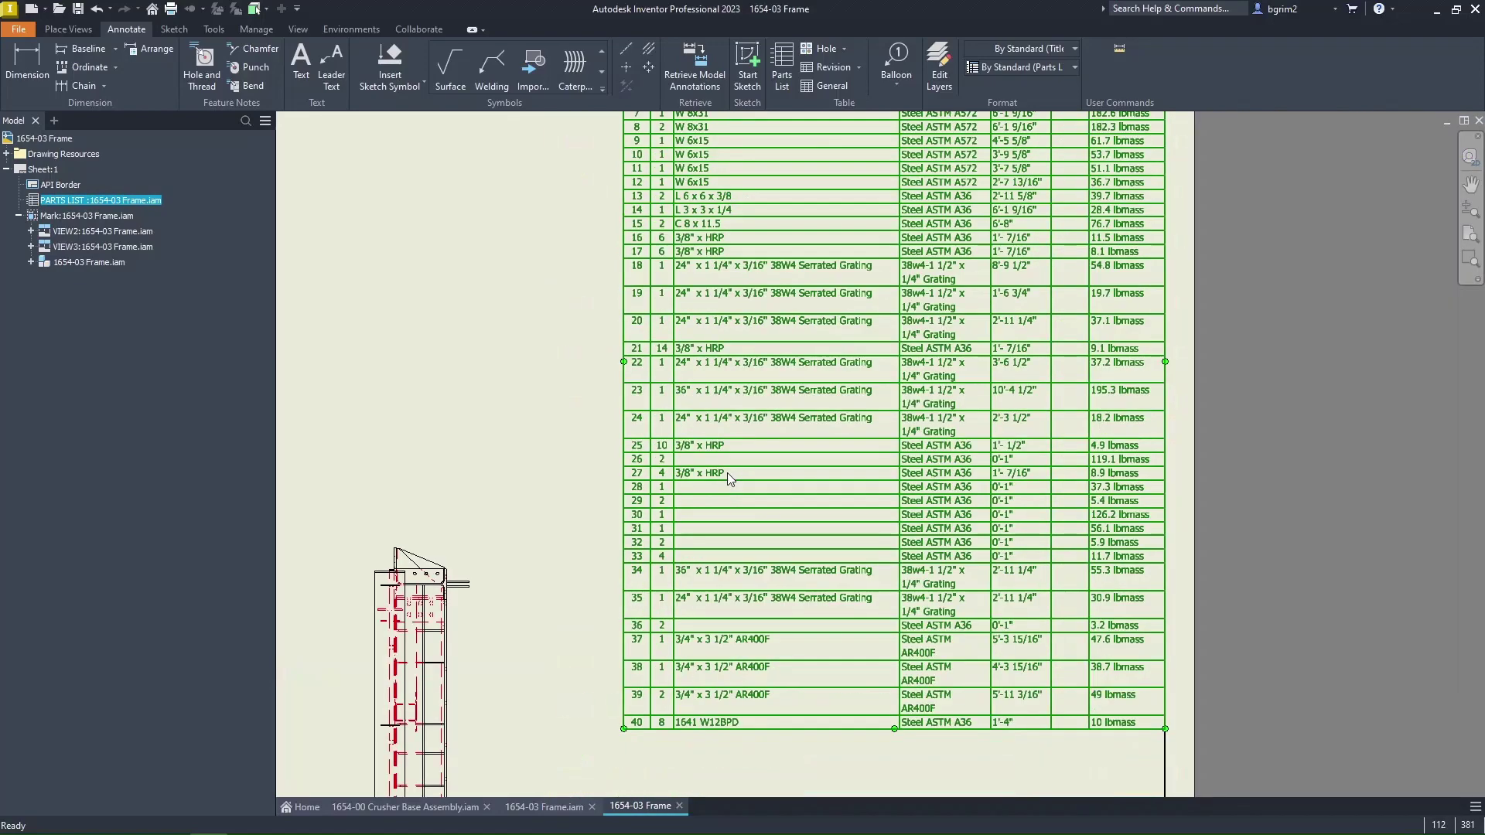
pyautogui.moveTo(610, 485); pyautogui.dragTo(932, 436, button='middle')
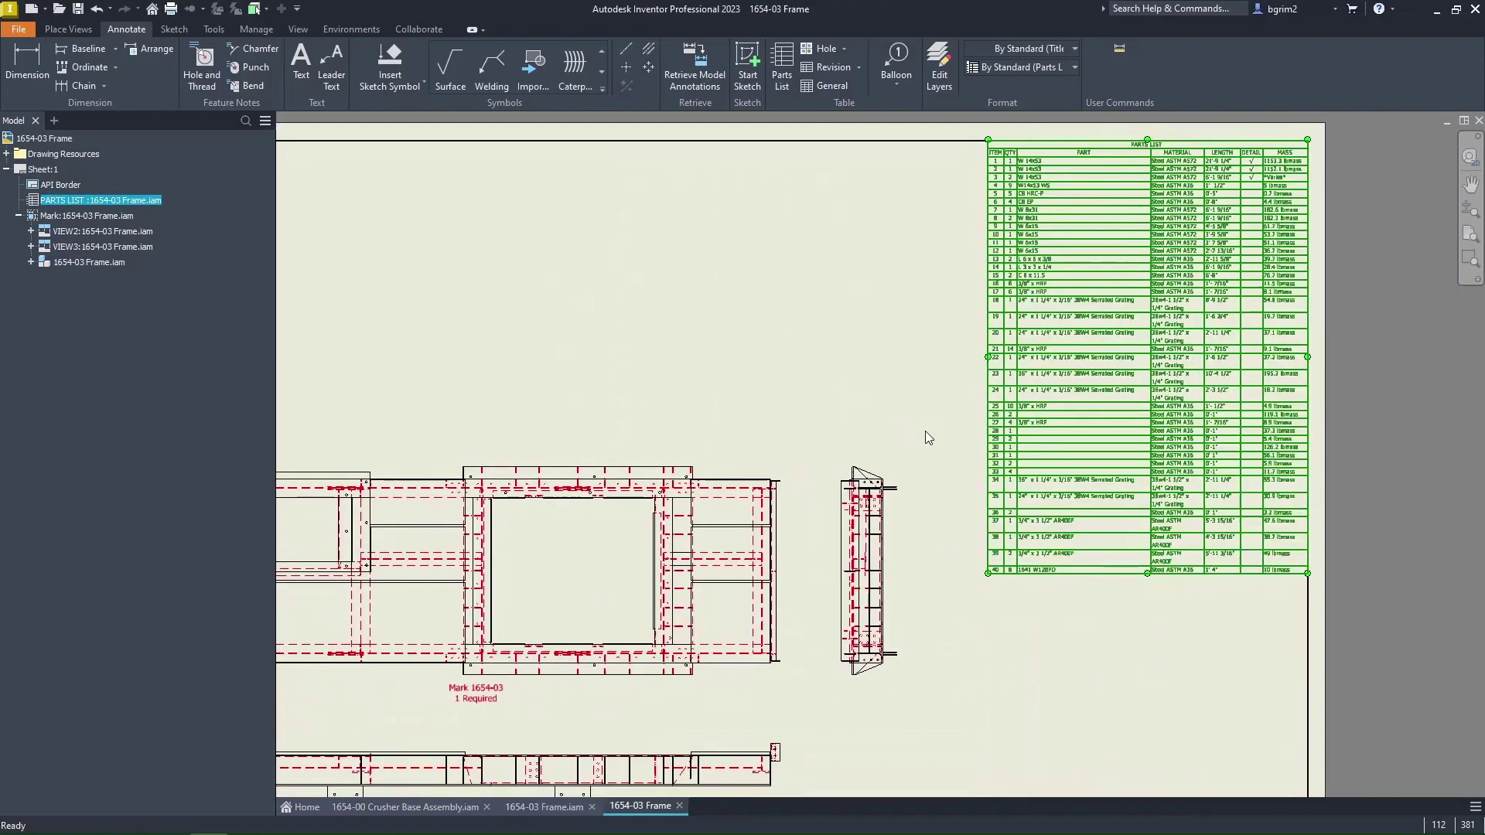
pyautogui.click(551, 810)
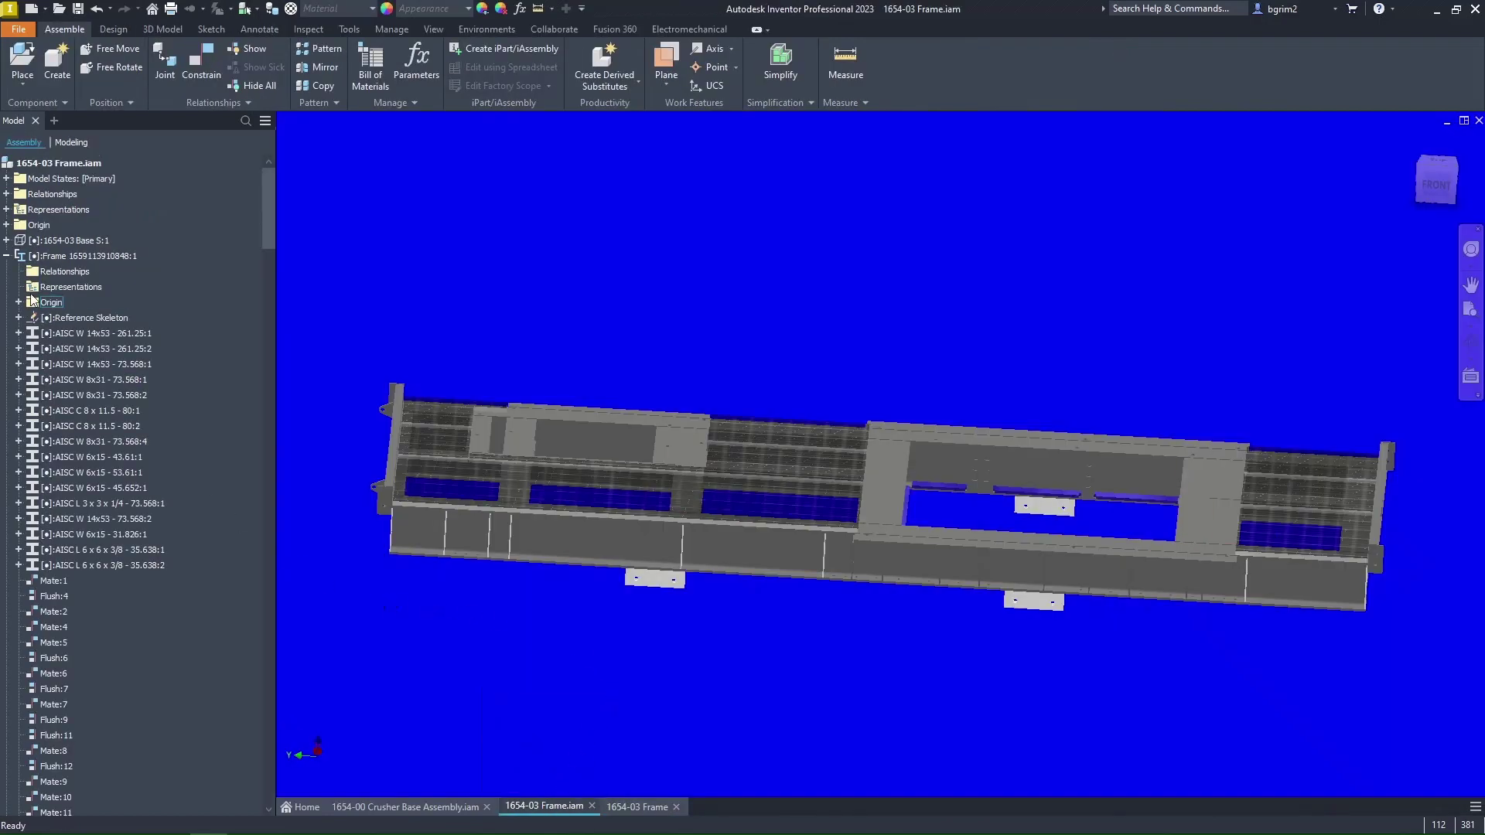
pyautogui.click(7, 256)
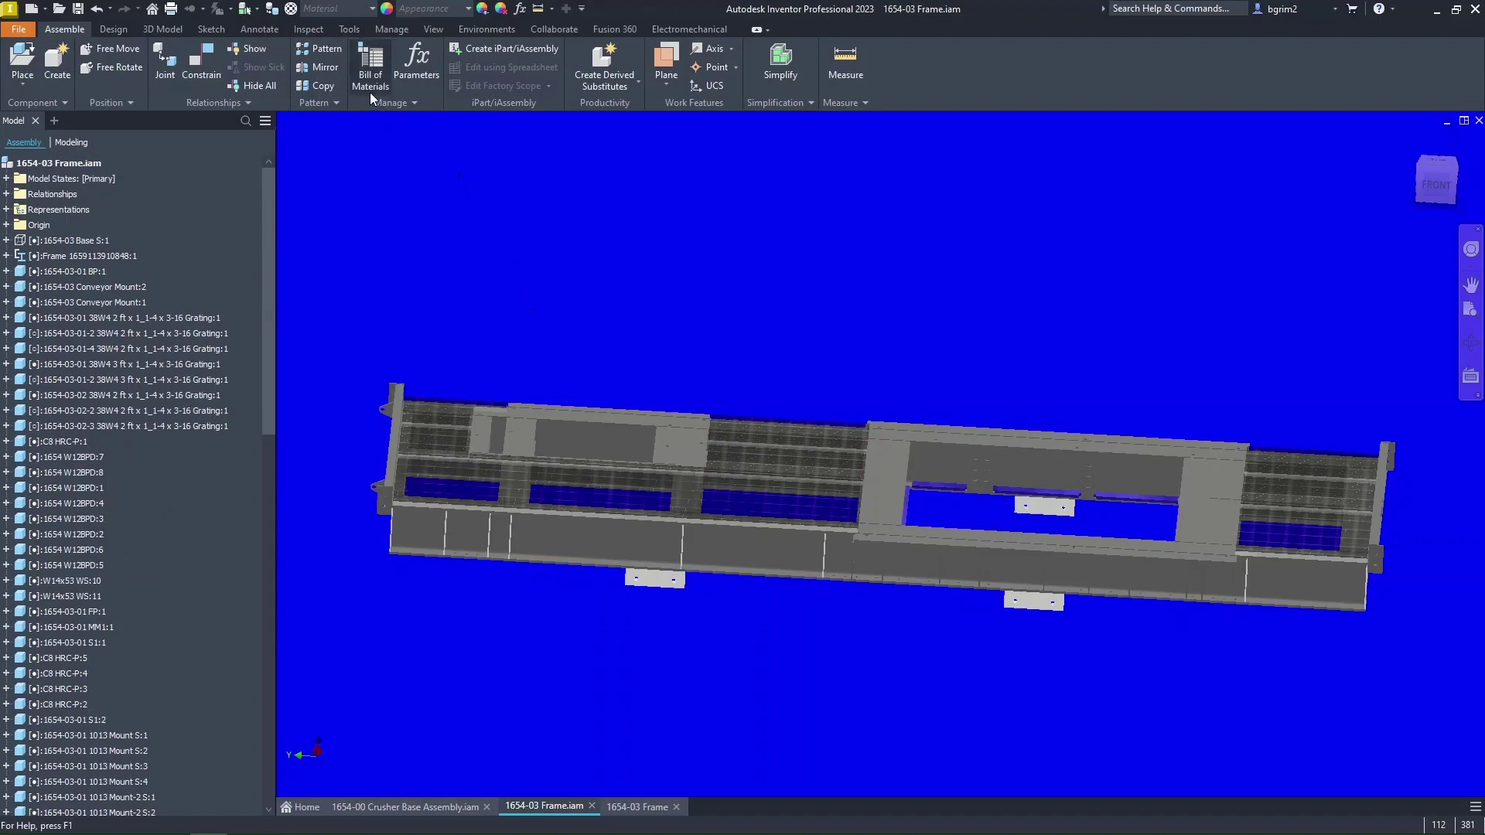
pyautogui.click(370, 66)
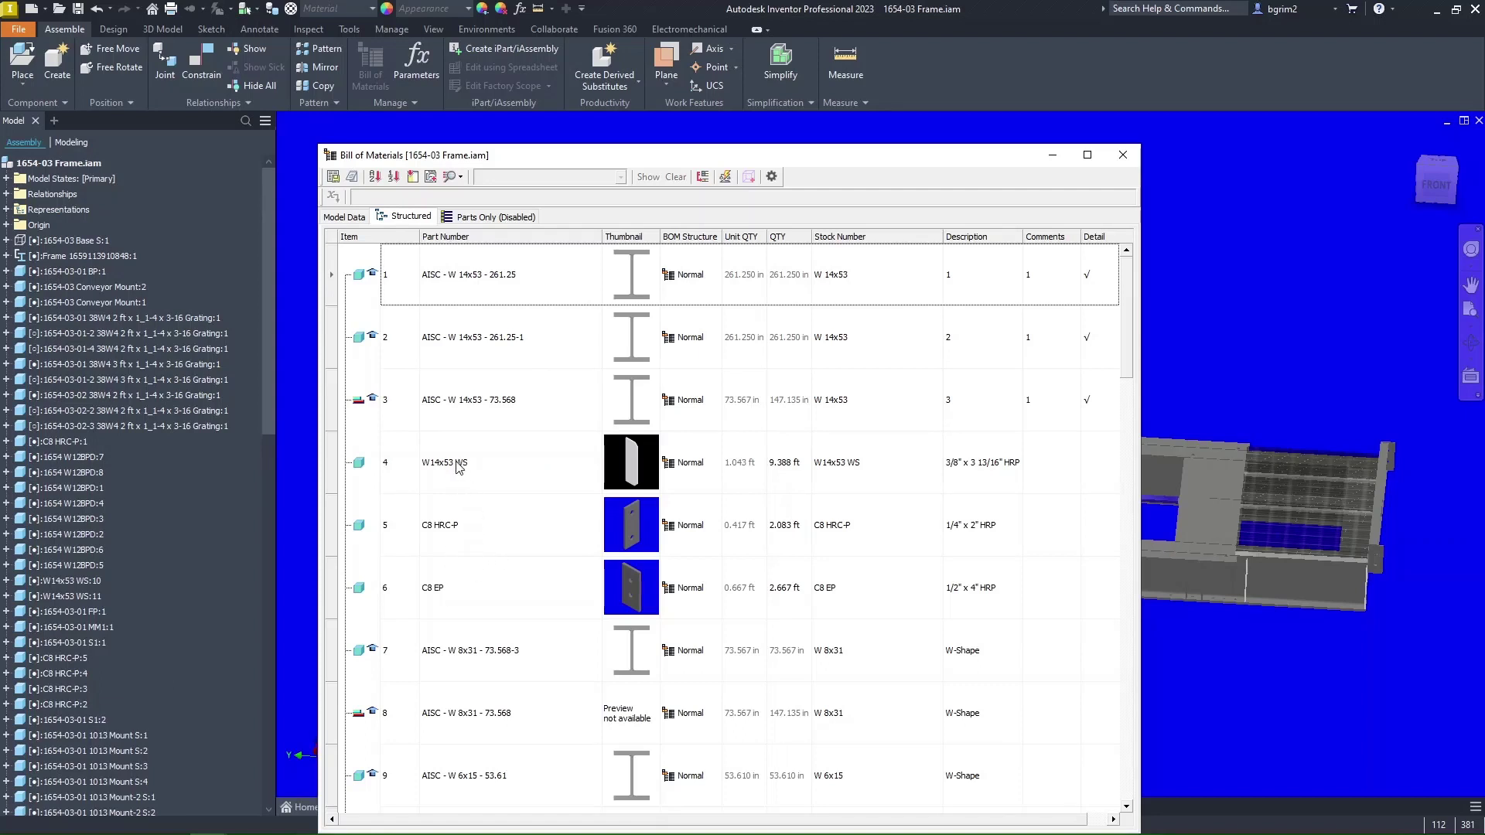
# Open the item 16 part, 1654-03-03P W14x53 WS, from the bill of materials.
pyautogui.scroll(-2, 459, 471)
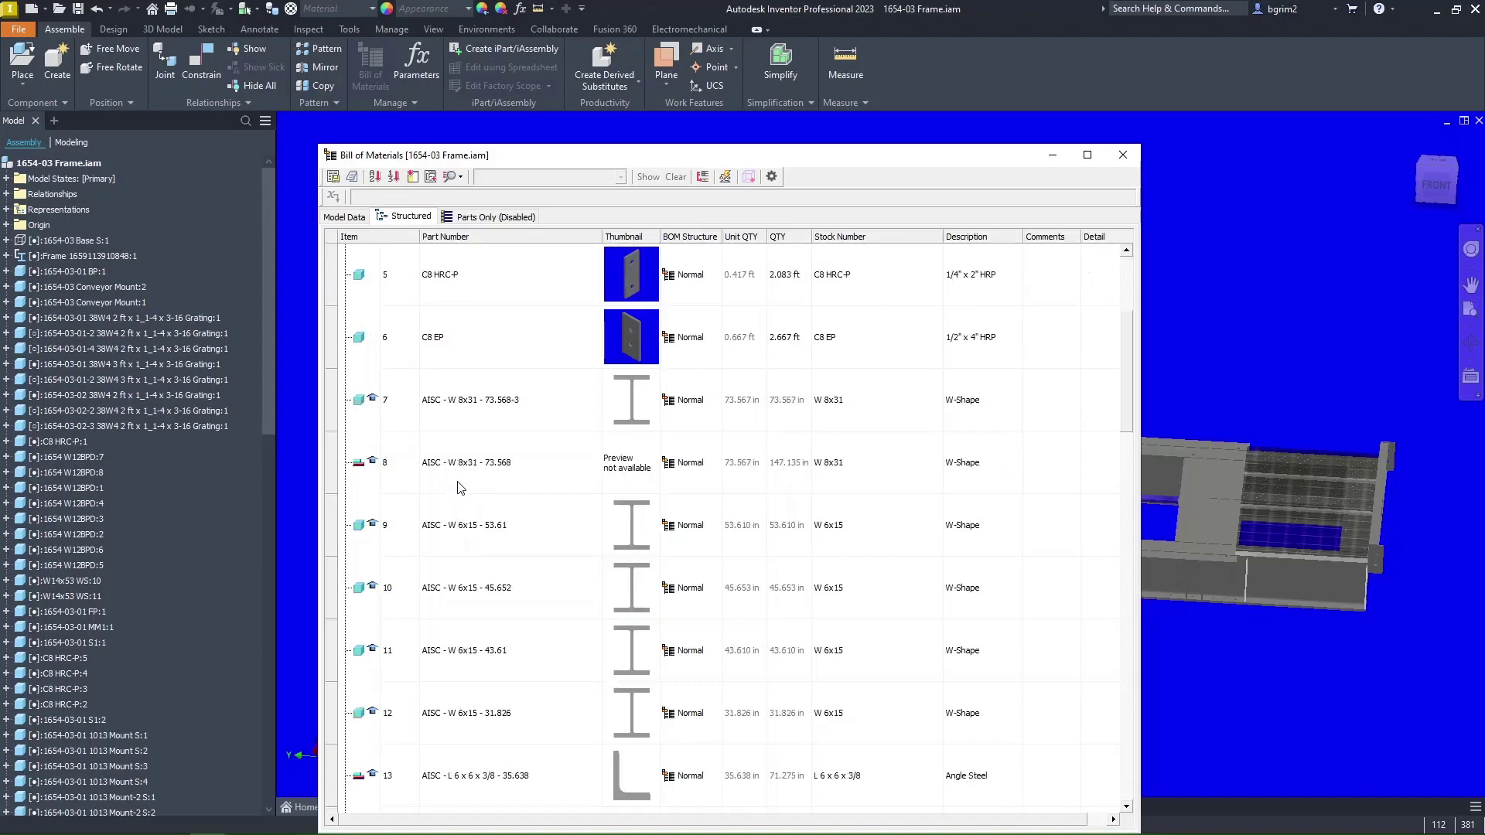
pyautogui.scroll(-4, 467, 497)
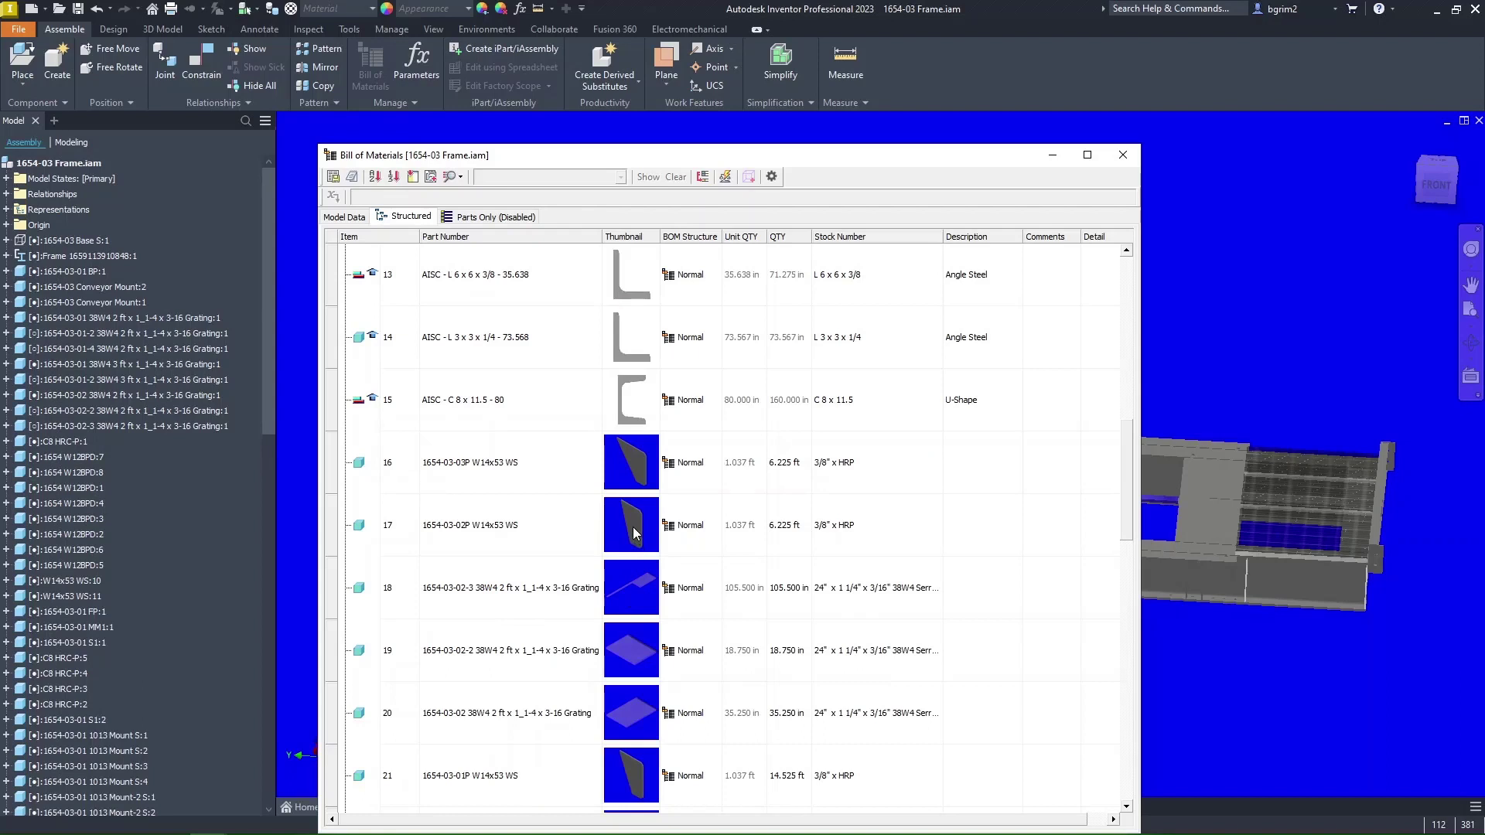
pyautogui.click(635, 476)
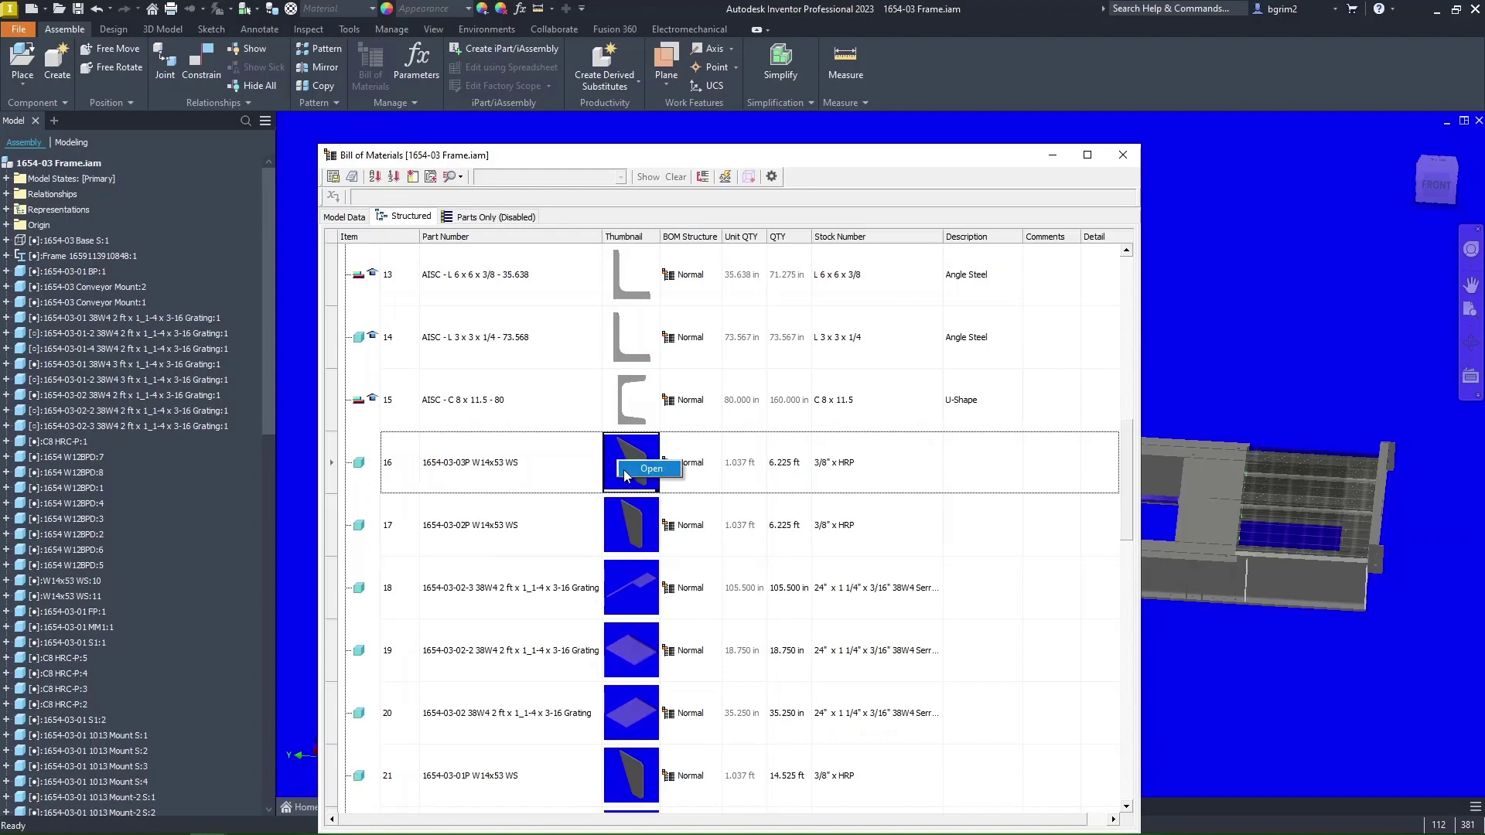
pyautogui.press('Escape')
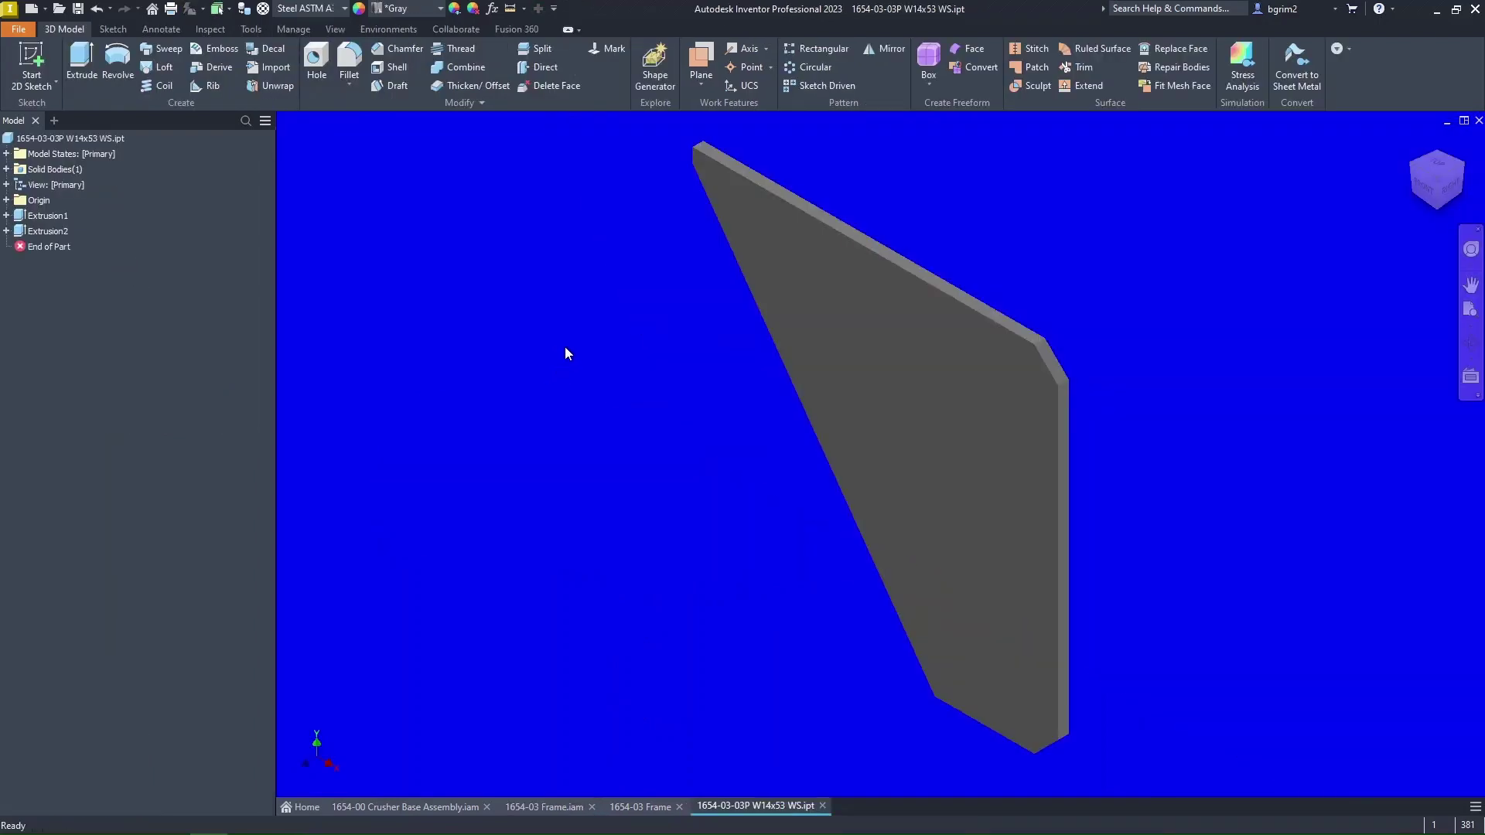
# Review the model parameters of the stiffener plate part.
pyautogui.click(492, 8)
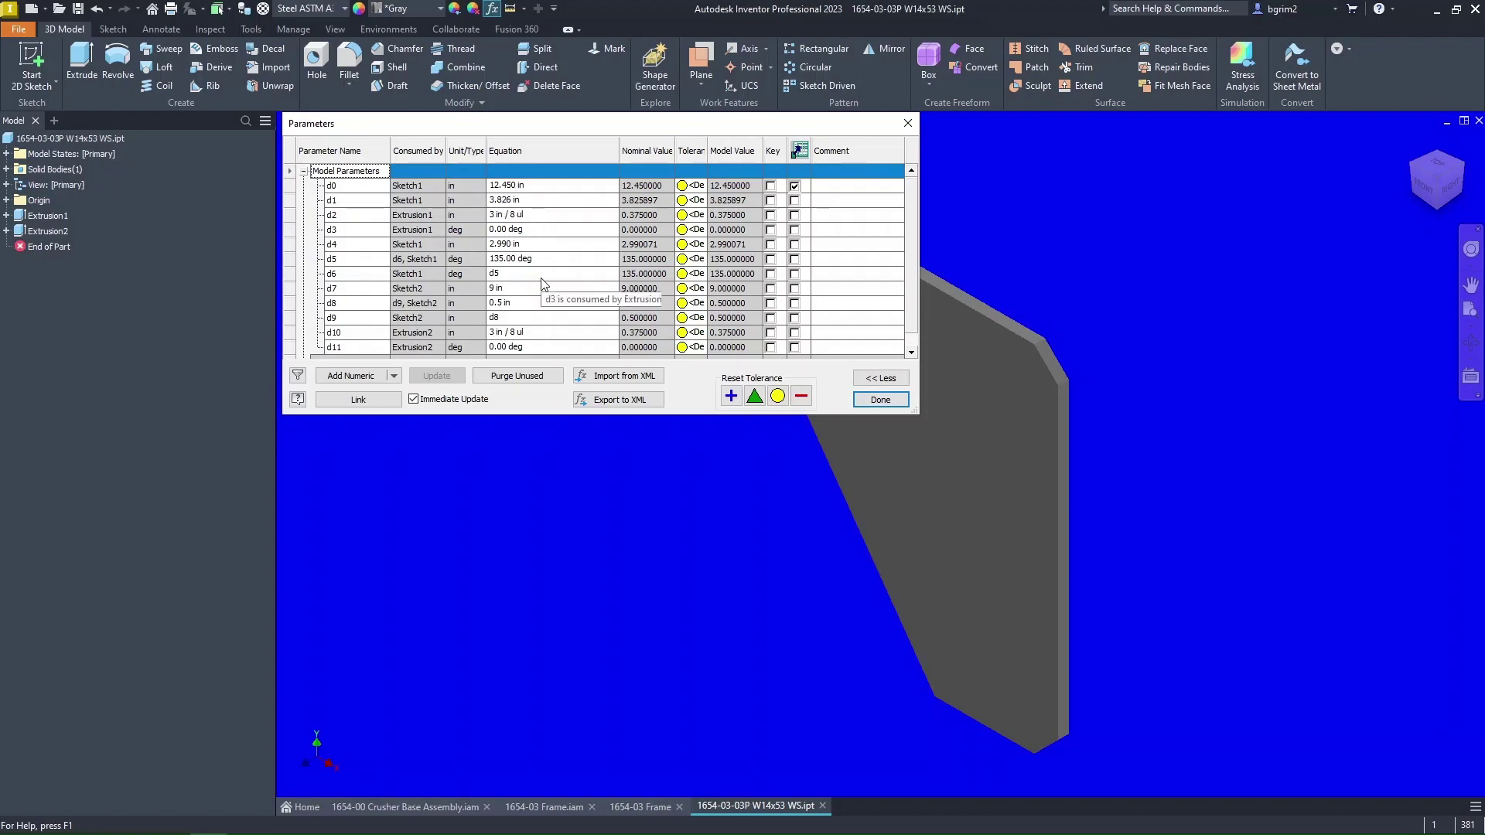
pyautogui.scroll(-1, 542, 288)
pyautogui.scroll(1, 541, 287)
pyautogui.click(878, 400)
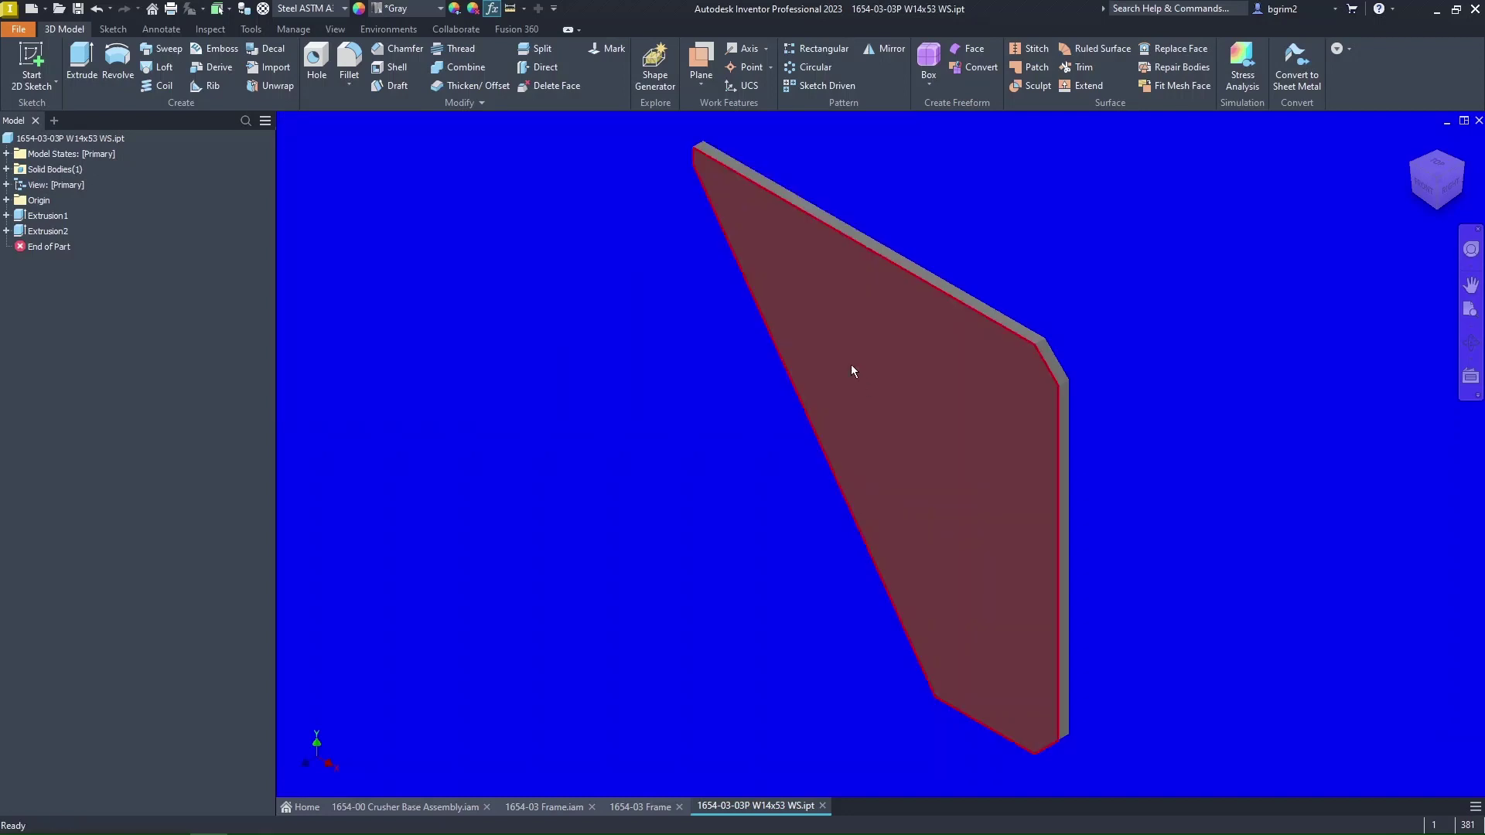
# Measure the minimum distance from the plate's long vertical edge face to the opposite pointed corner and copy the architectural value.
pyautogui.press('m')
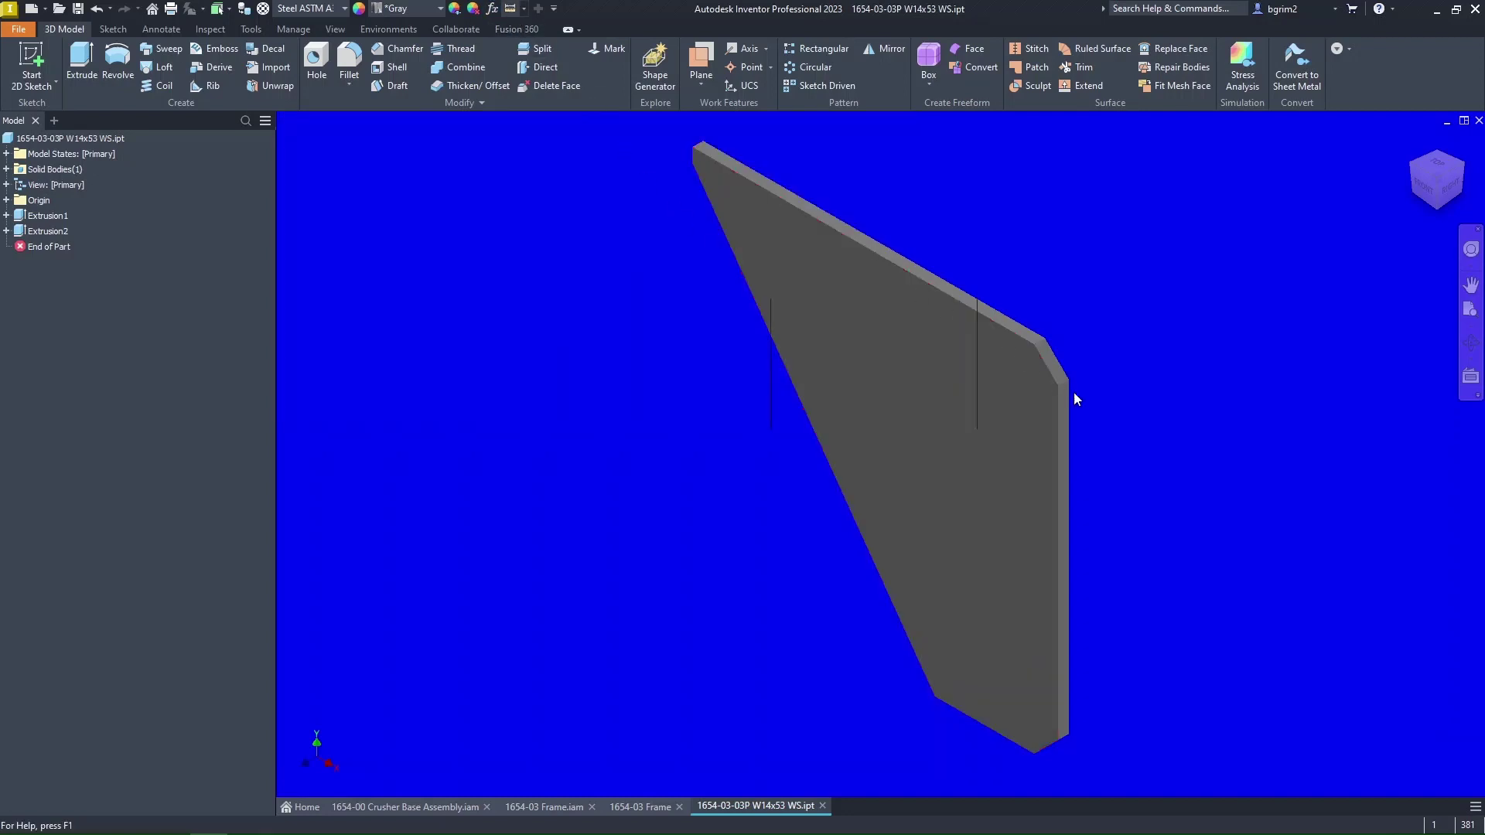
pyautogui.scroll(3, 1063, 398)
pyautogui.click(1047, 403)
pyautogui.scroll(-3, 1047, 402)
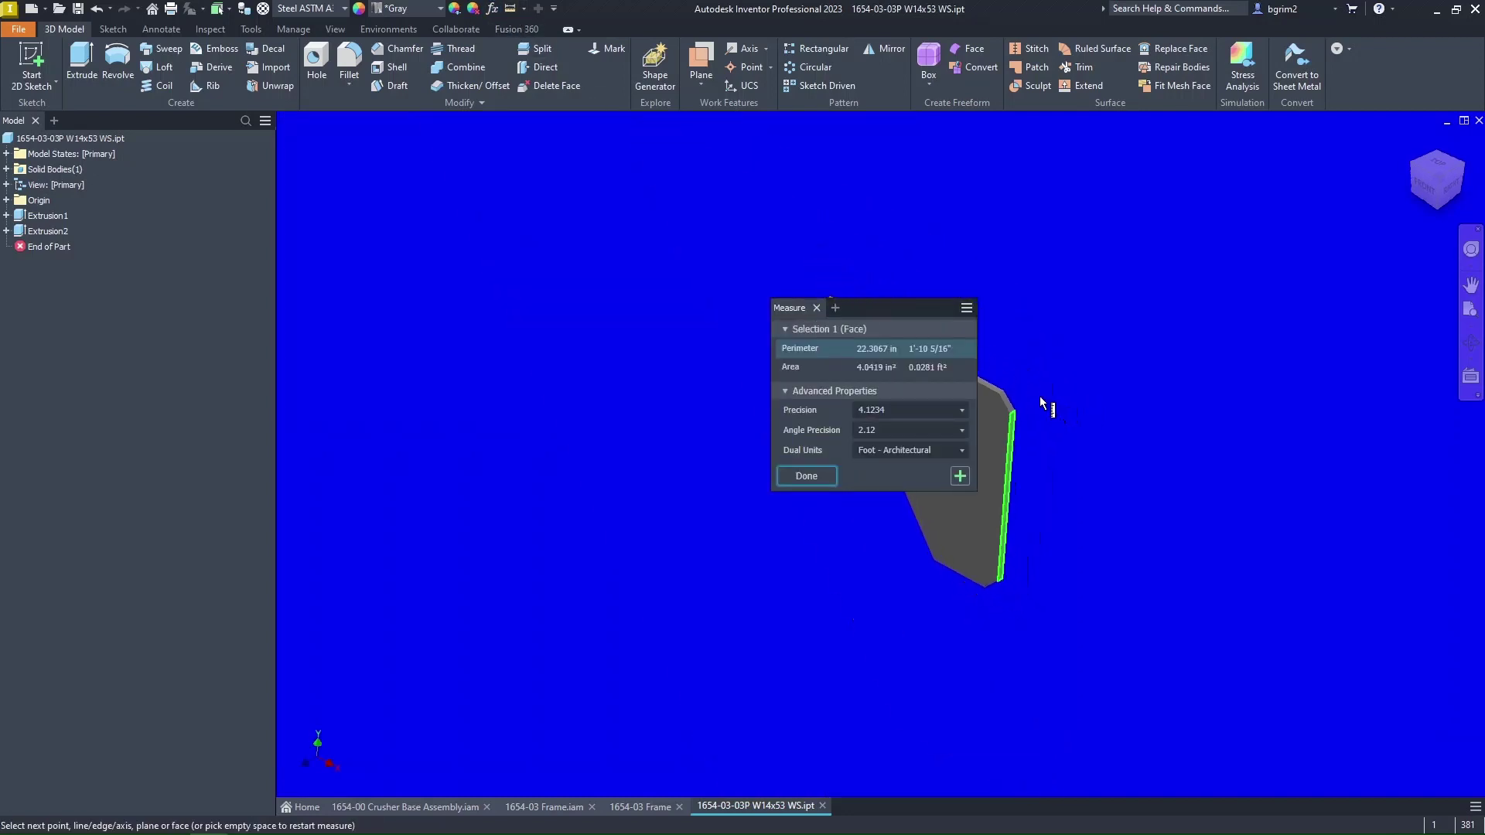
pyautogui.keyDown('shift'); pyautogui.moveTo(1040, 396); pyautogui.dragTo(1089, 400, button='middle'); pyautogui.keyUp('shift')
pyautogui.scroll(3, 1276, 437)
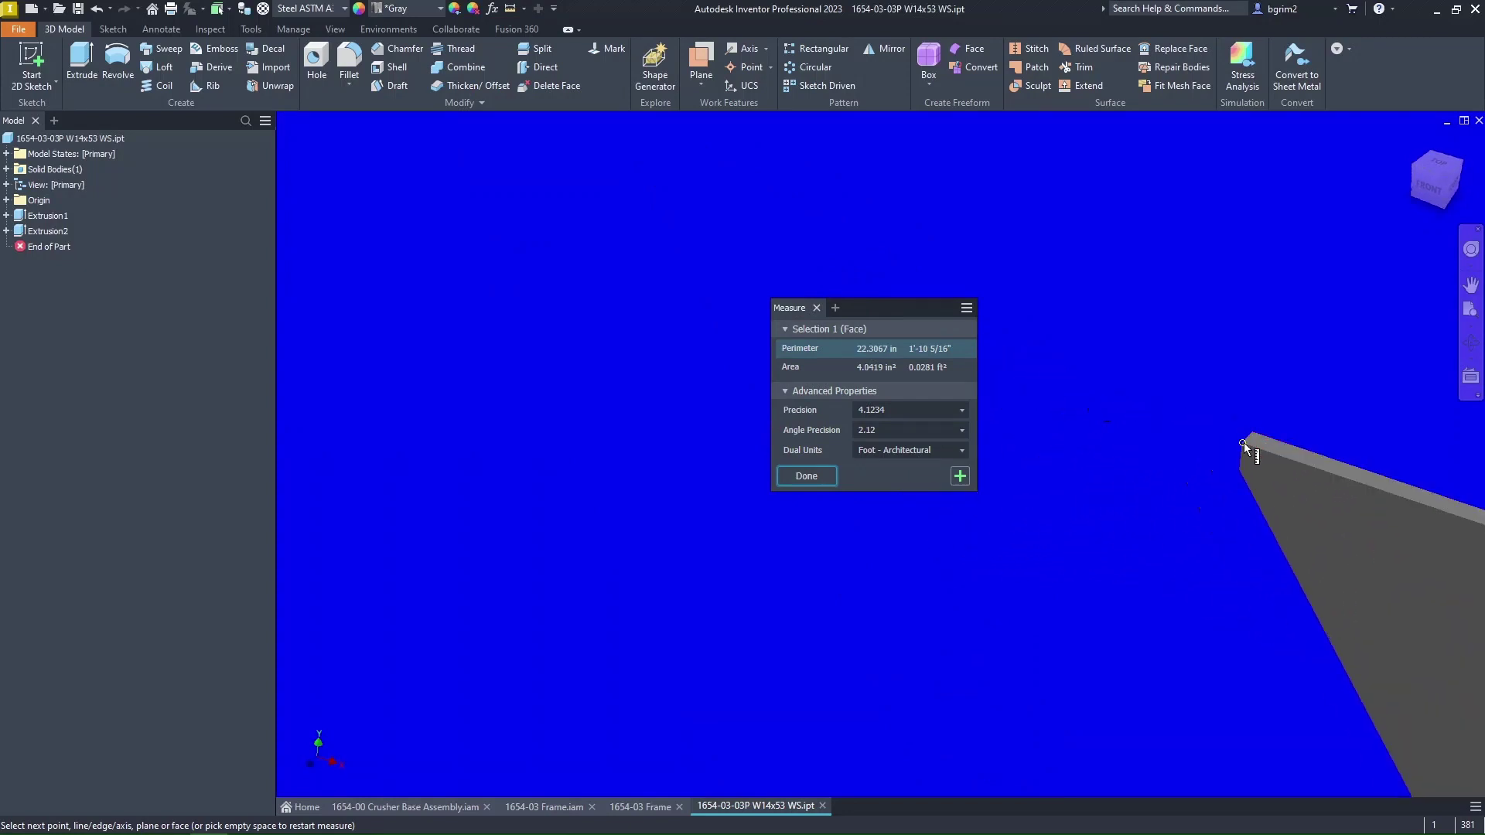
pyautogui.click(1242, 442)
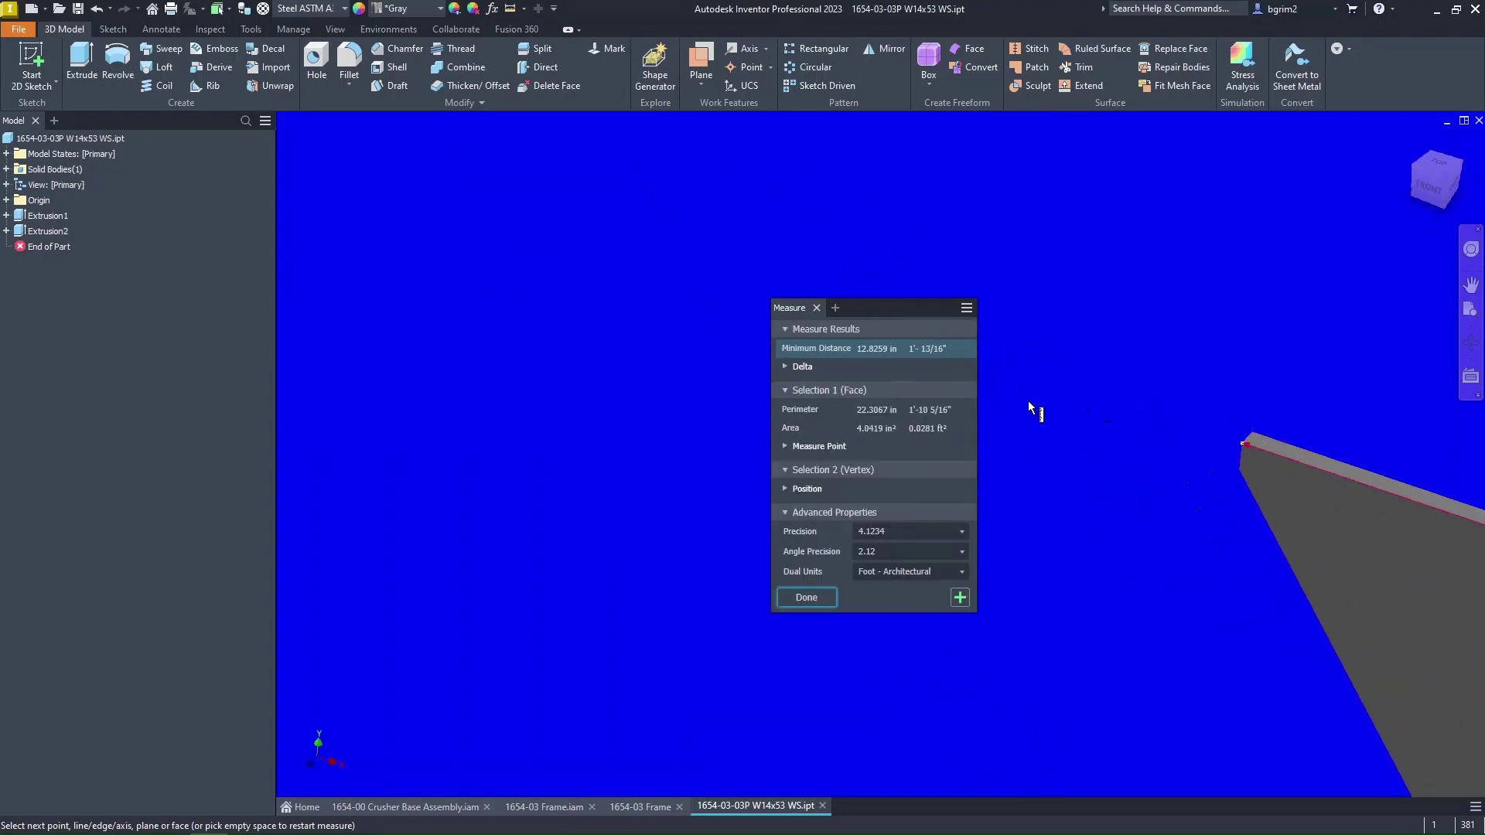
pyautogui.rightClick(924, 347)
pyautogui.click(910, 363)
pyautogui.click(807, 598)
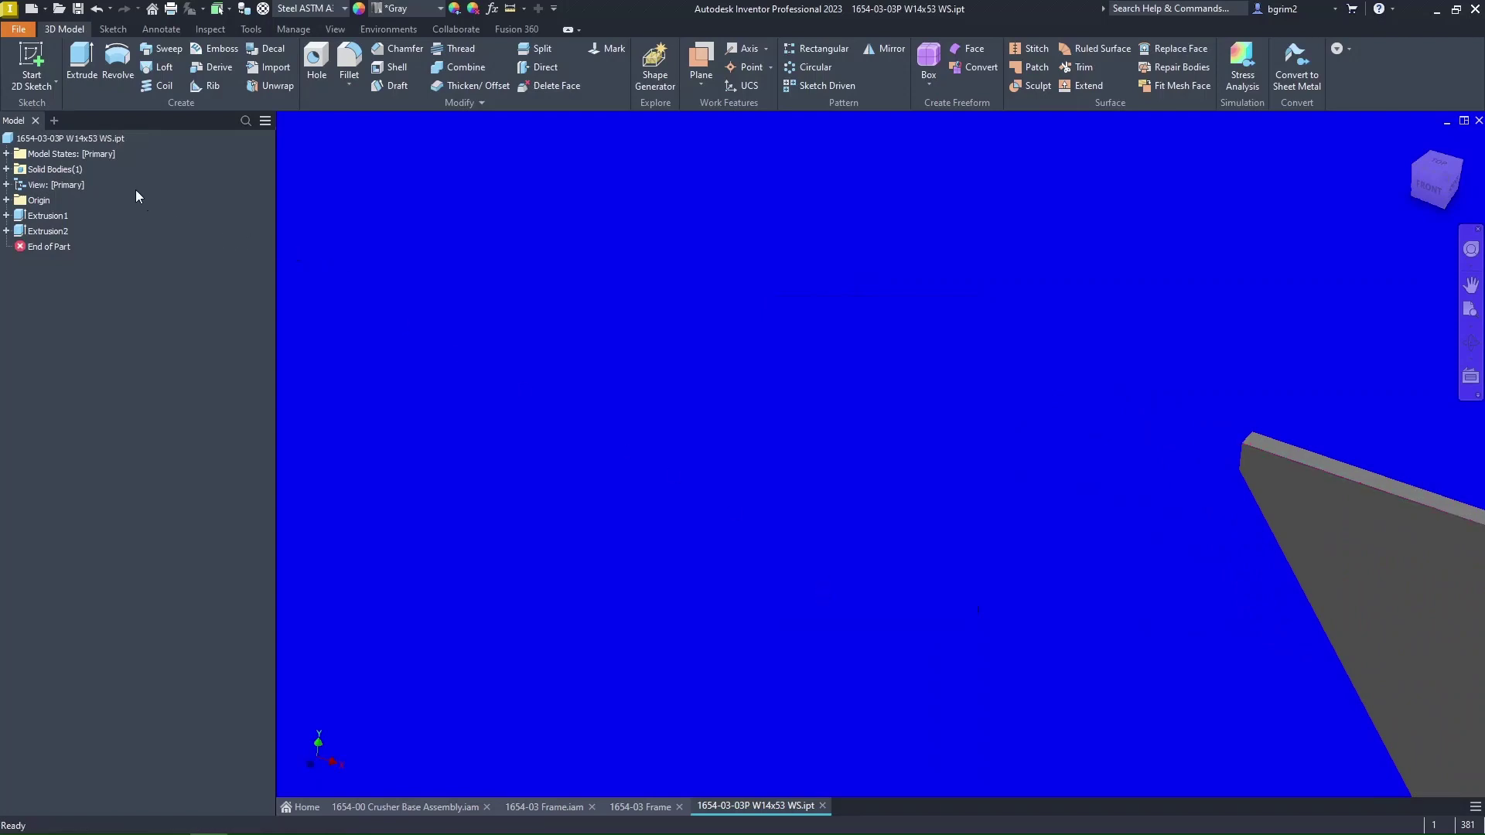
# Set the plate's Stock Number iProperty to 3/8" x 1'- 13/16" HRP.
pyautogui.rightClick(99, 139)
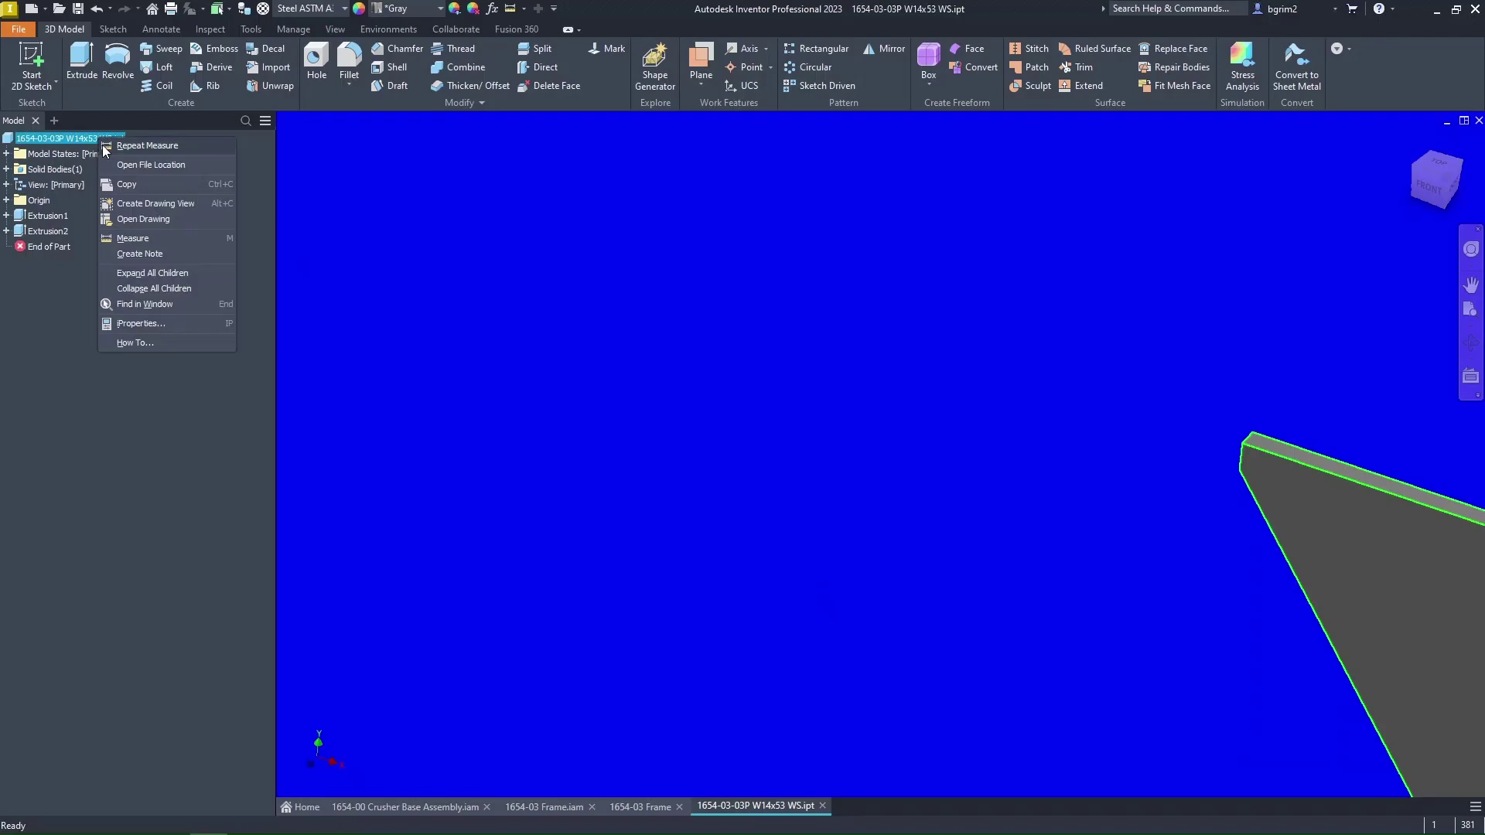
pyautogui.click(143, 325)
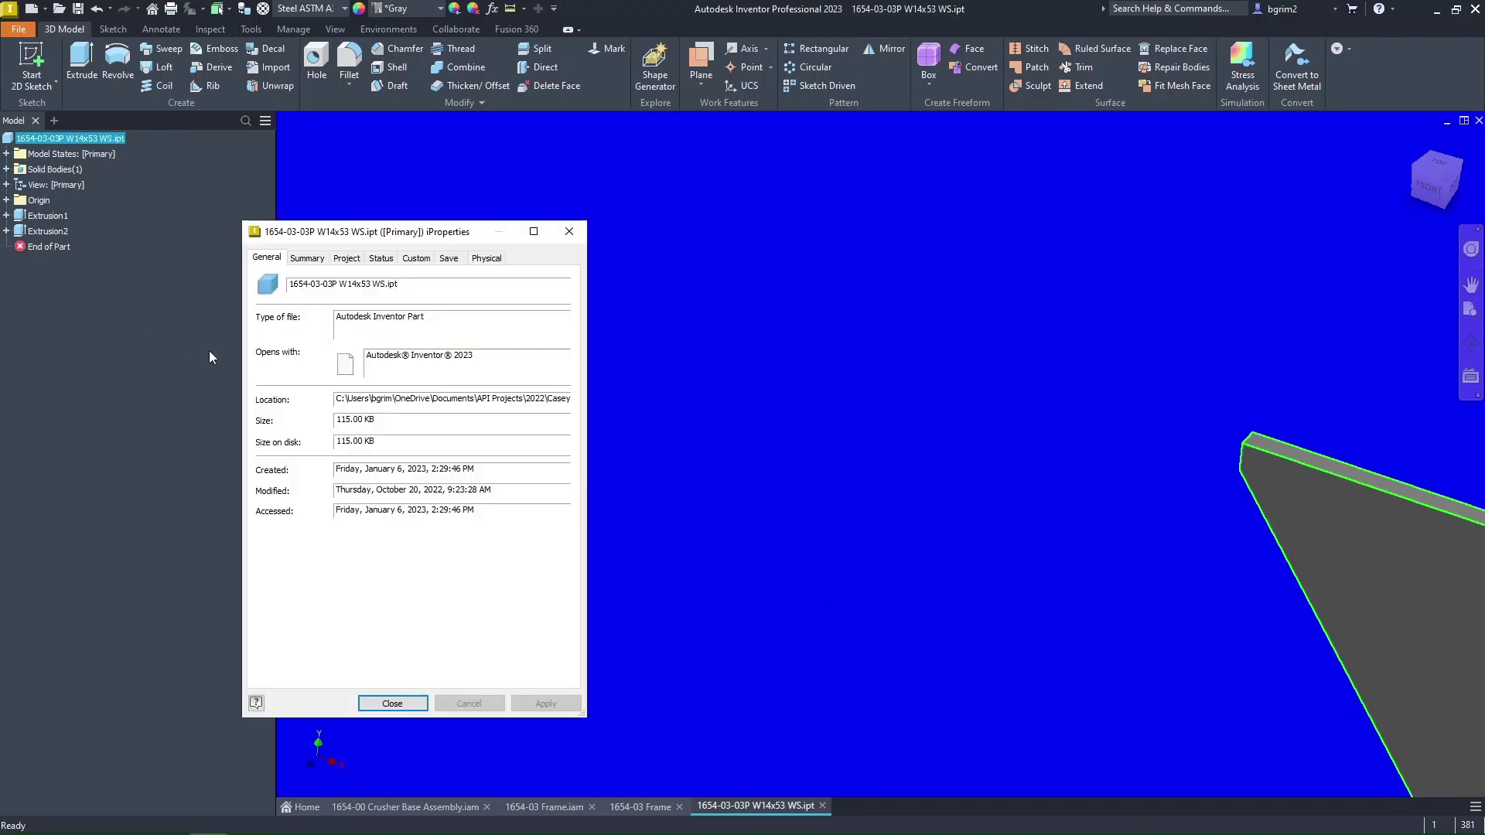
pyautogui.click(348, 258)
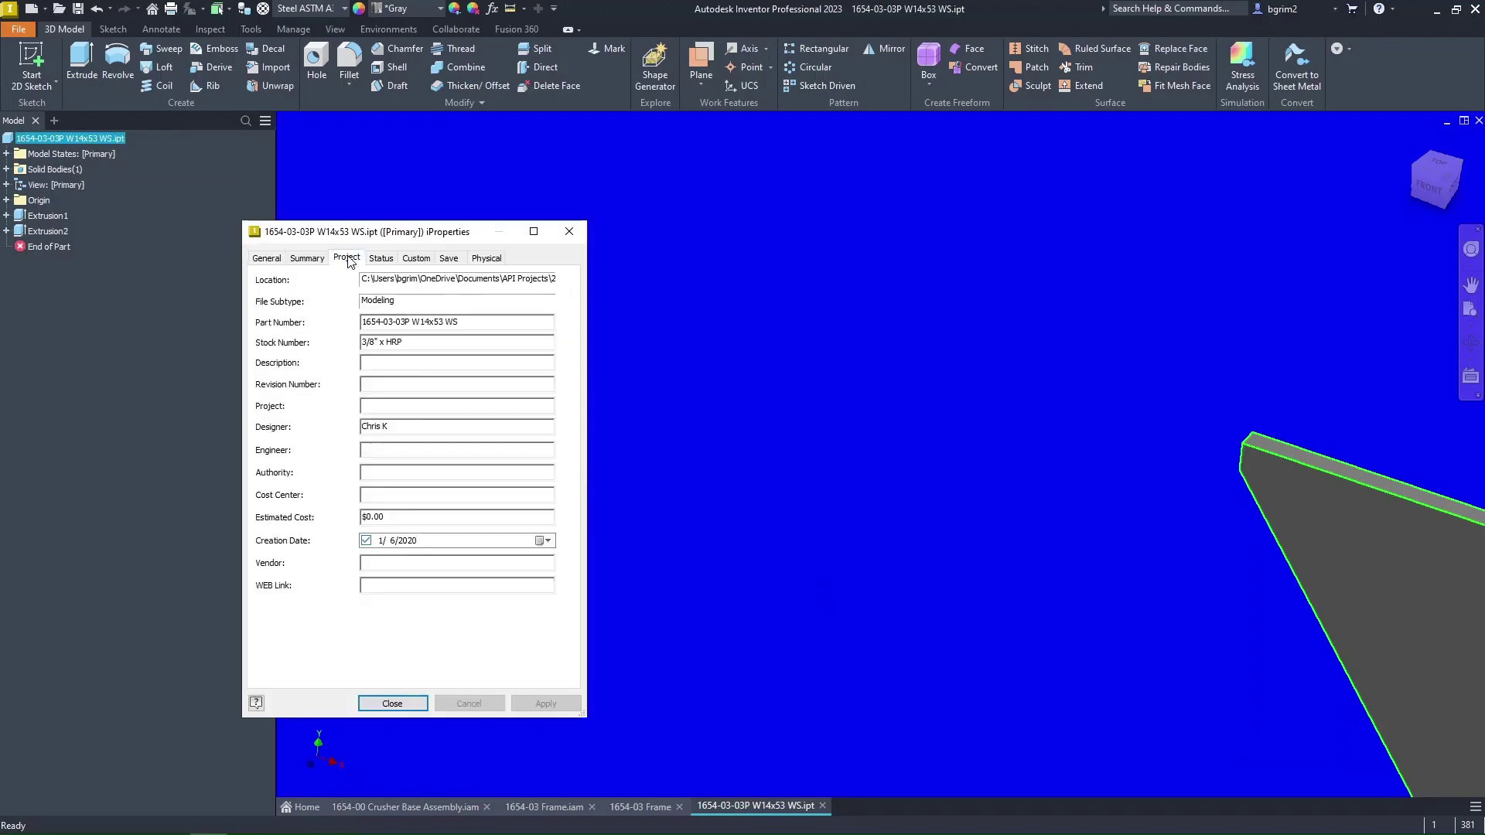
pyautogui.click(388, 341)
pyautogui.write('1\'- 13/16"')
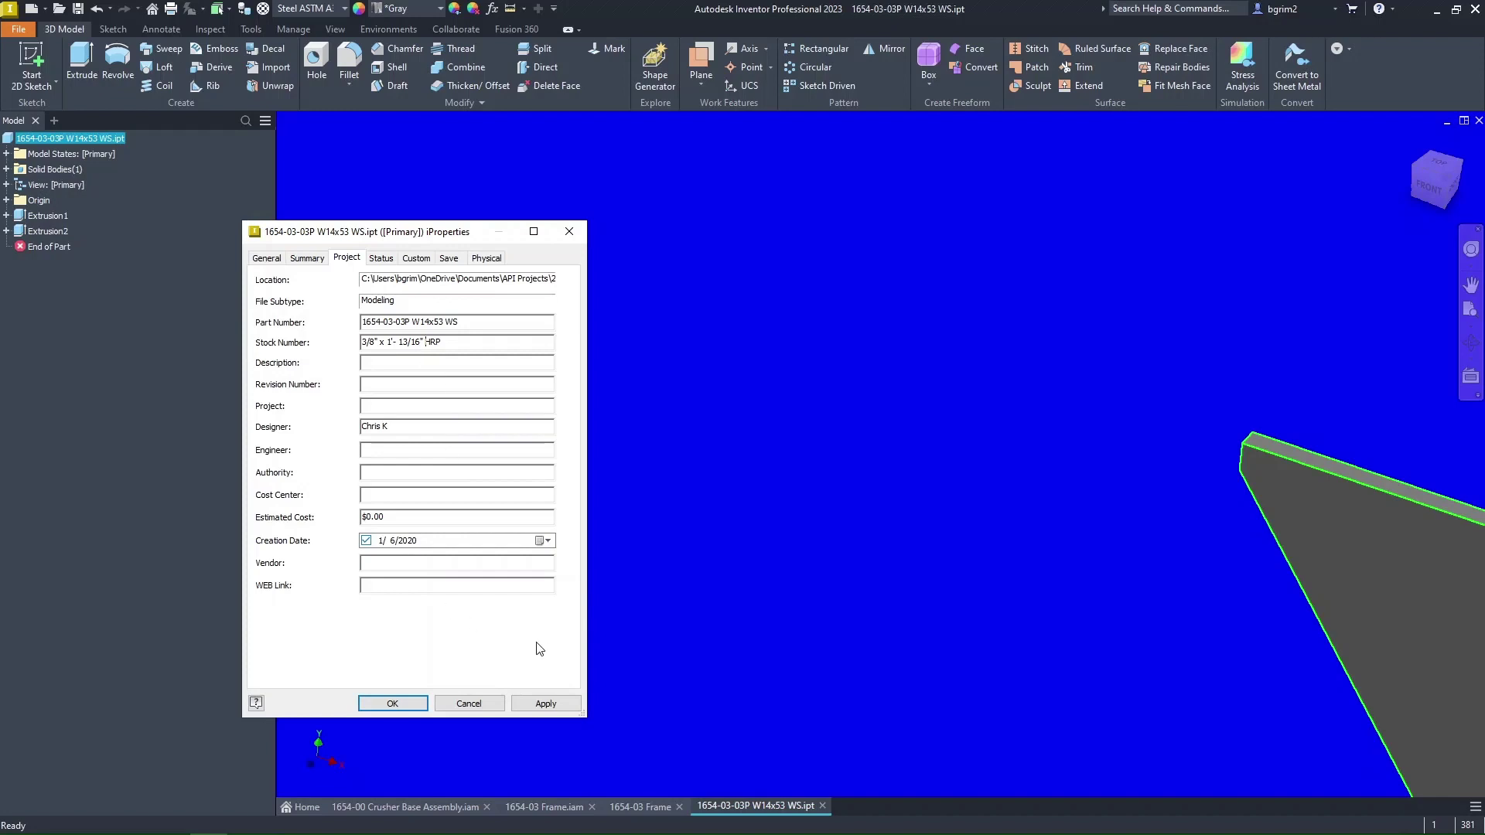
pyautogui.click(545, 703)
pyautogui.click(392, 703)
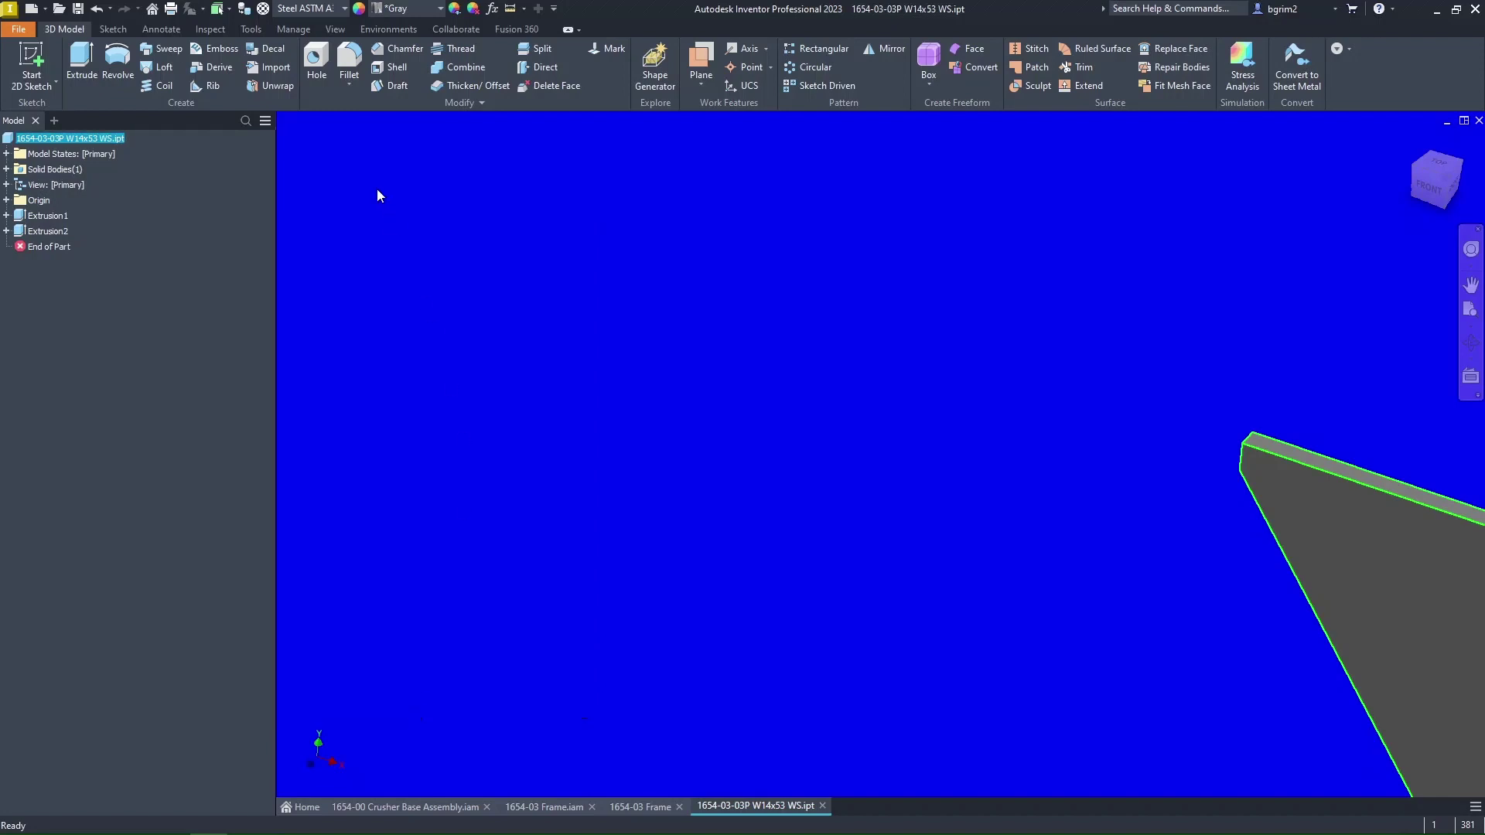
# Set the plate's bill of materials base unit to inch and its base quantity to the export parameter d0 in the document settings.
pyautogui.click(292, 29)
pyautogui.click(250, 30)
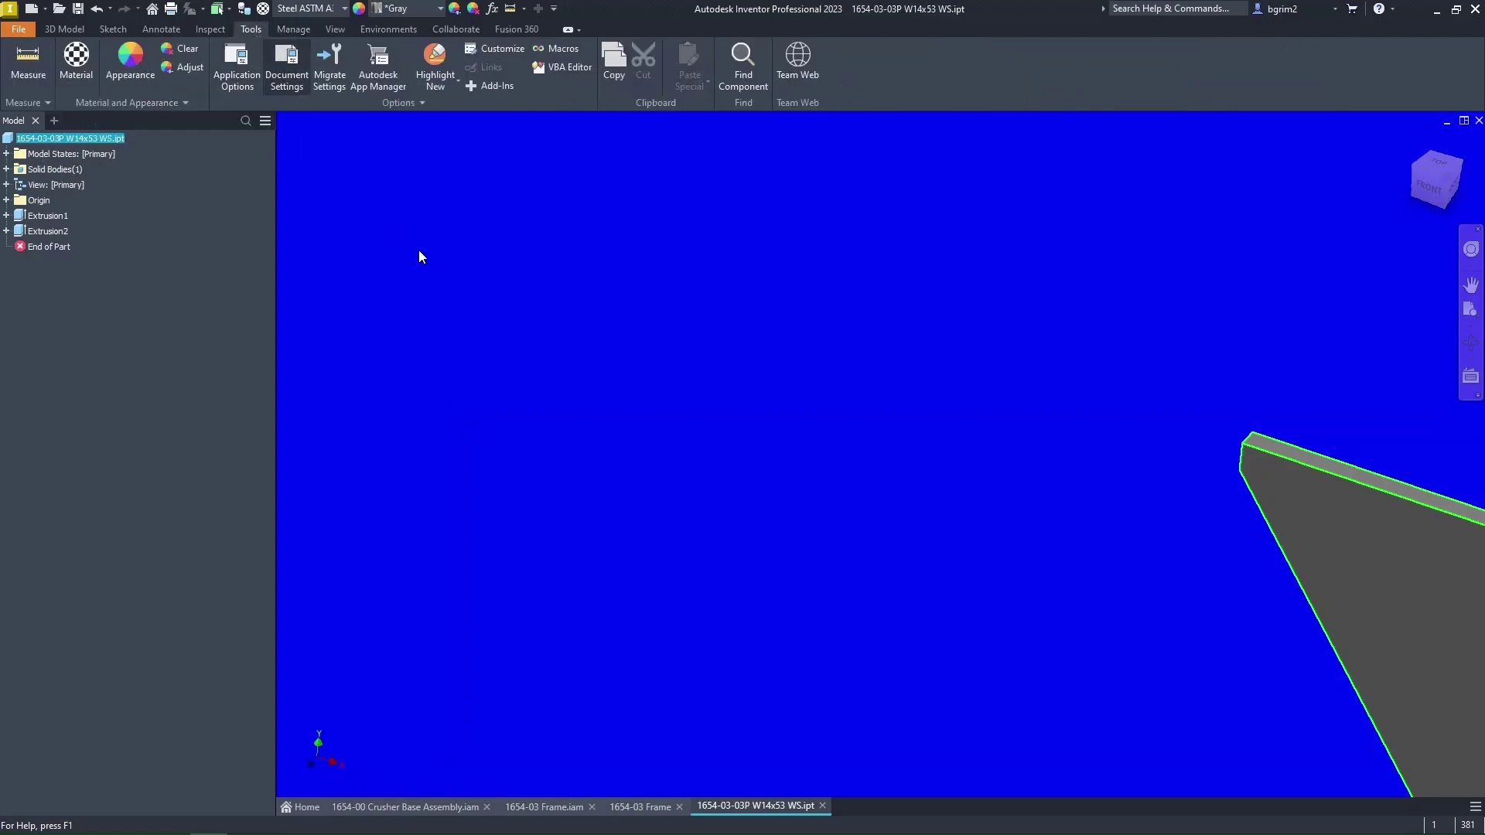
pyautogui.click(294, 75)
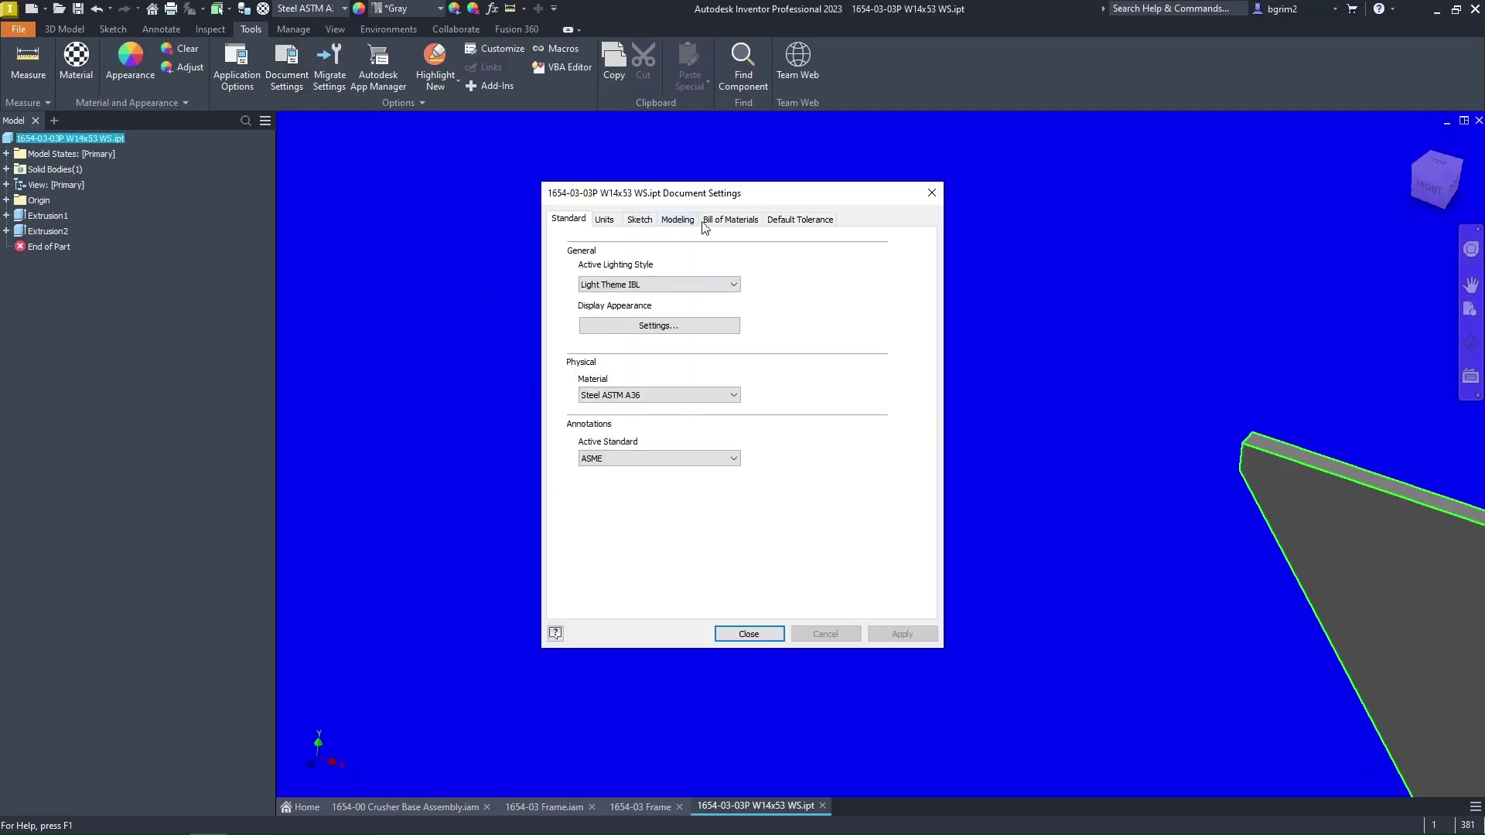
pyautogui.click(722, 220)
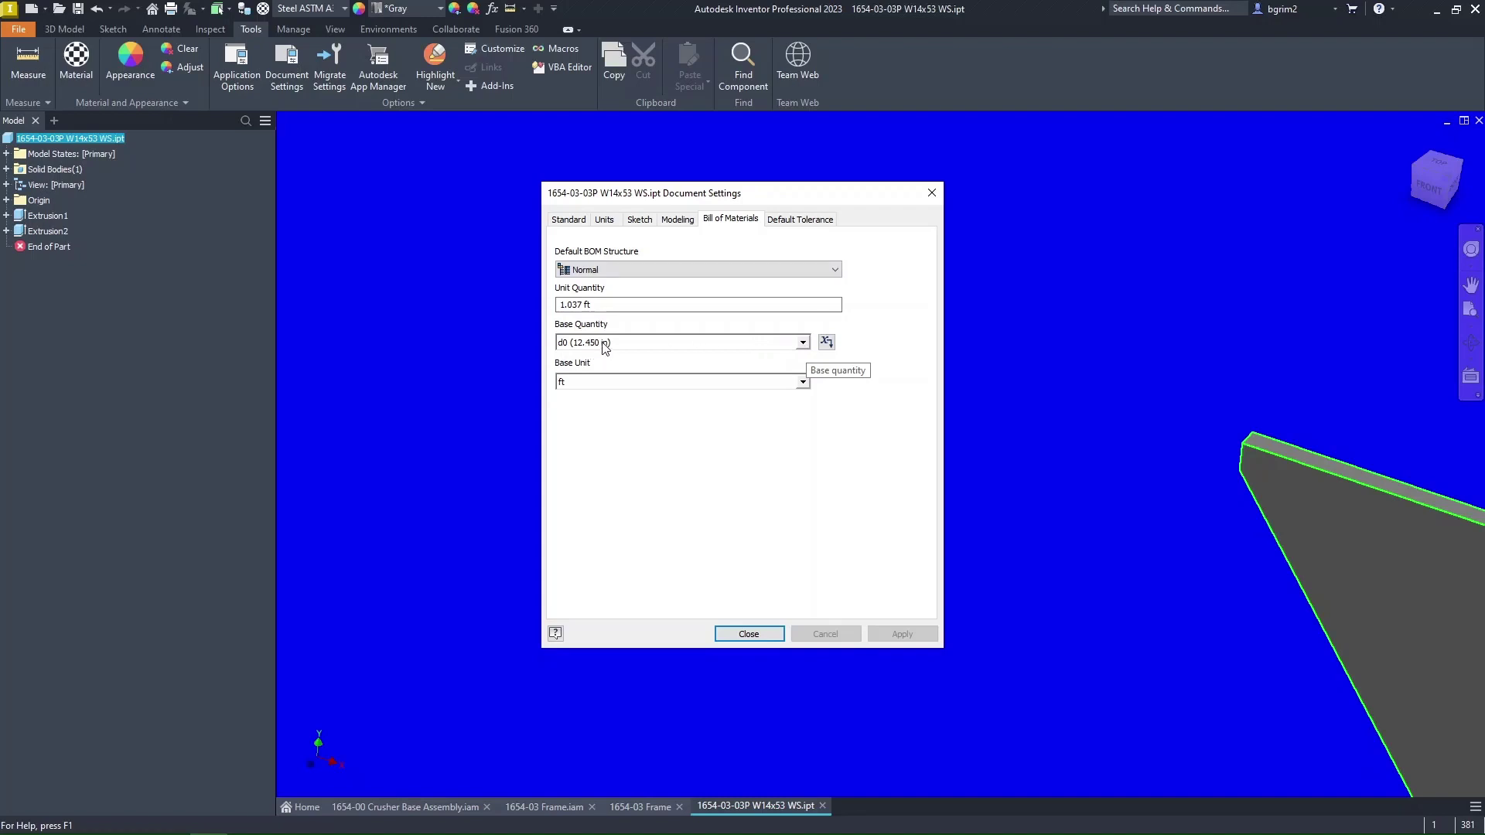
pyautogui.click(802, 382)
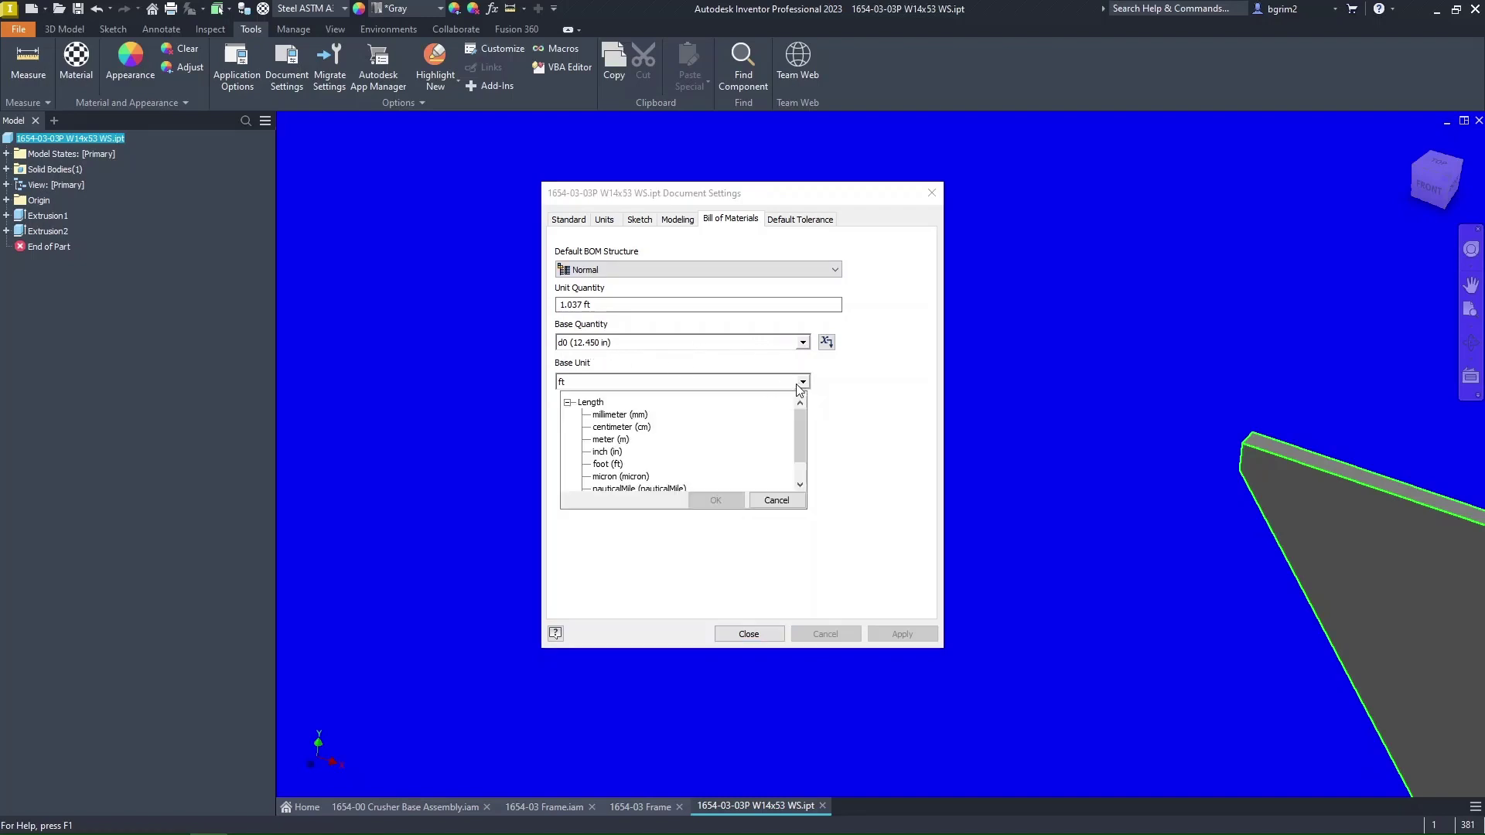
pyautogui.click(607, 452)
pyautogui.click(715, 501)
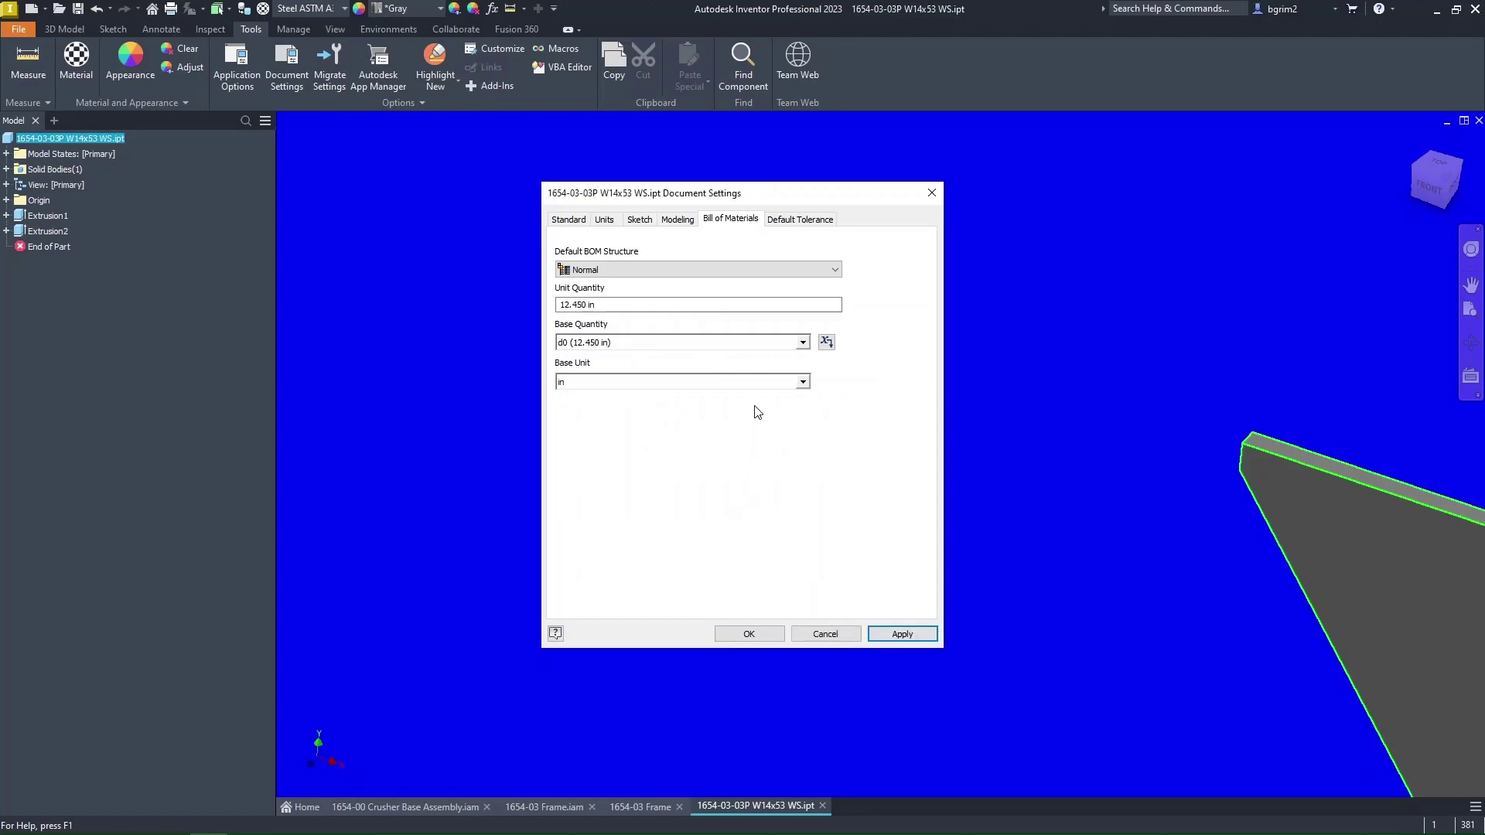
pyautogui.click(802, 342)
pyautogui.click(620, 439)
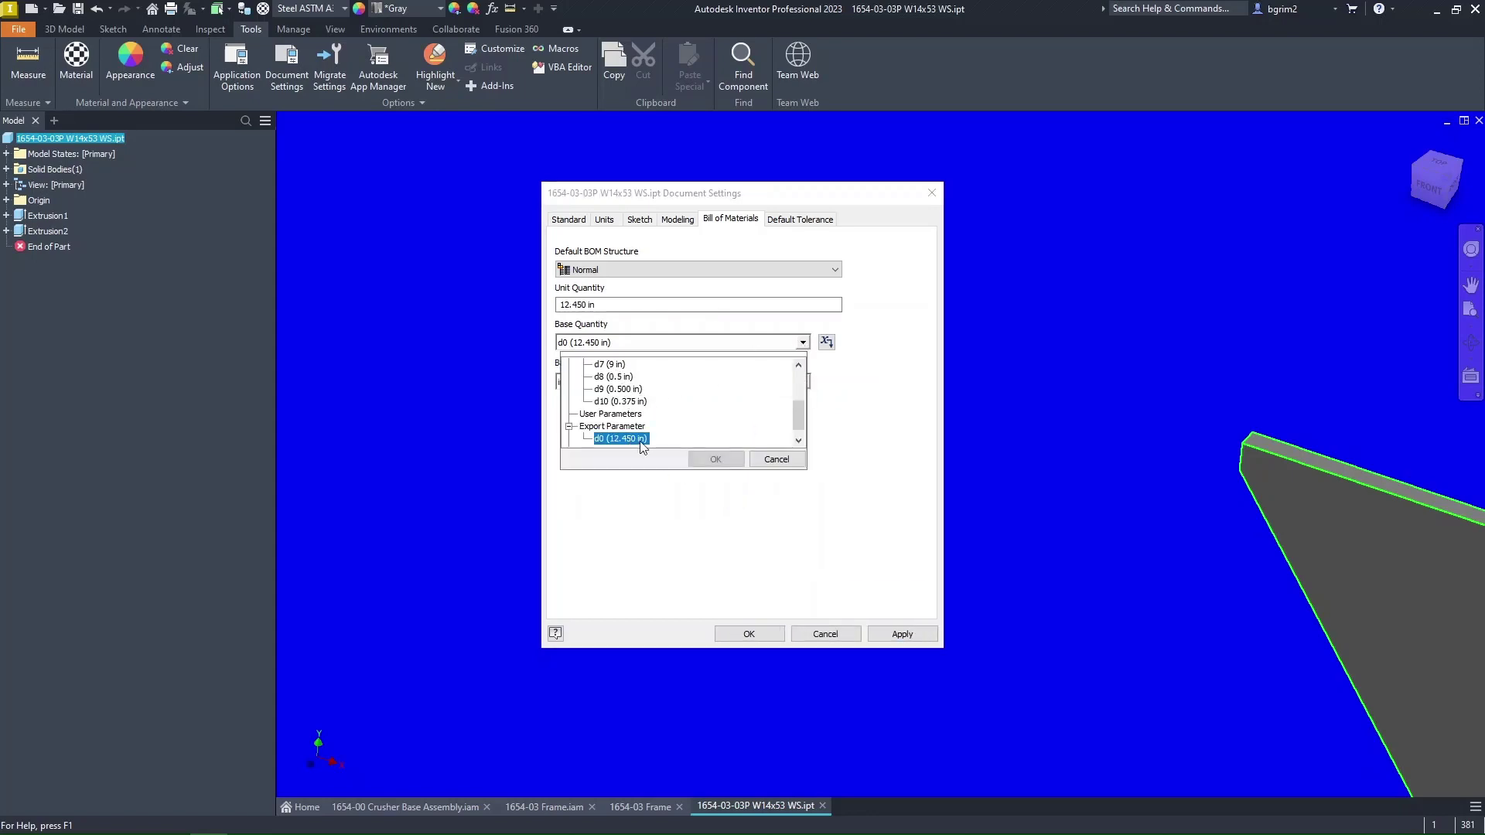
pyautogui.click(717, 461)
pyautogui.click(902, 634)
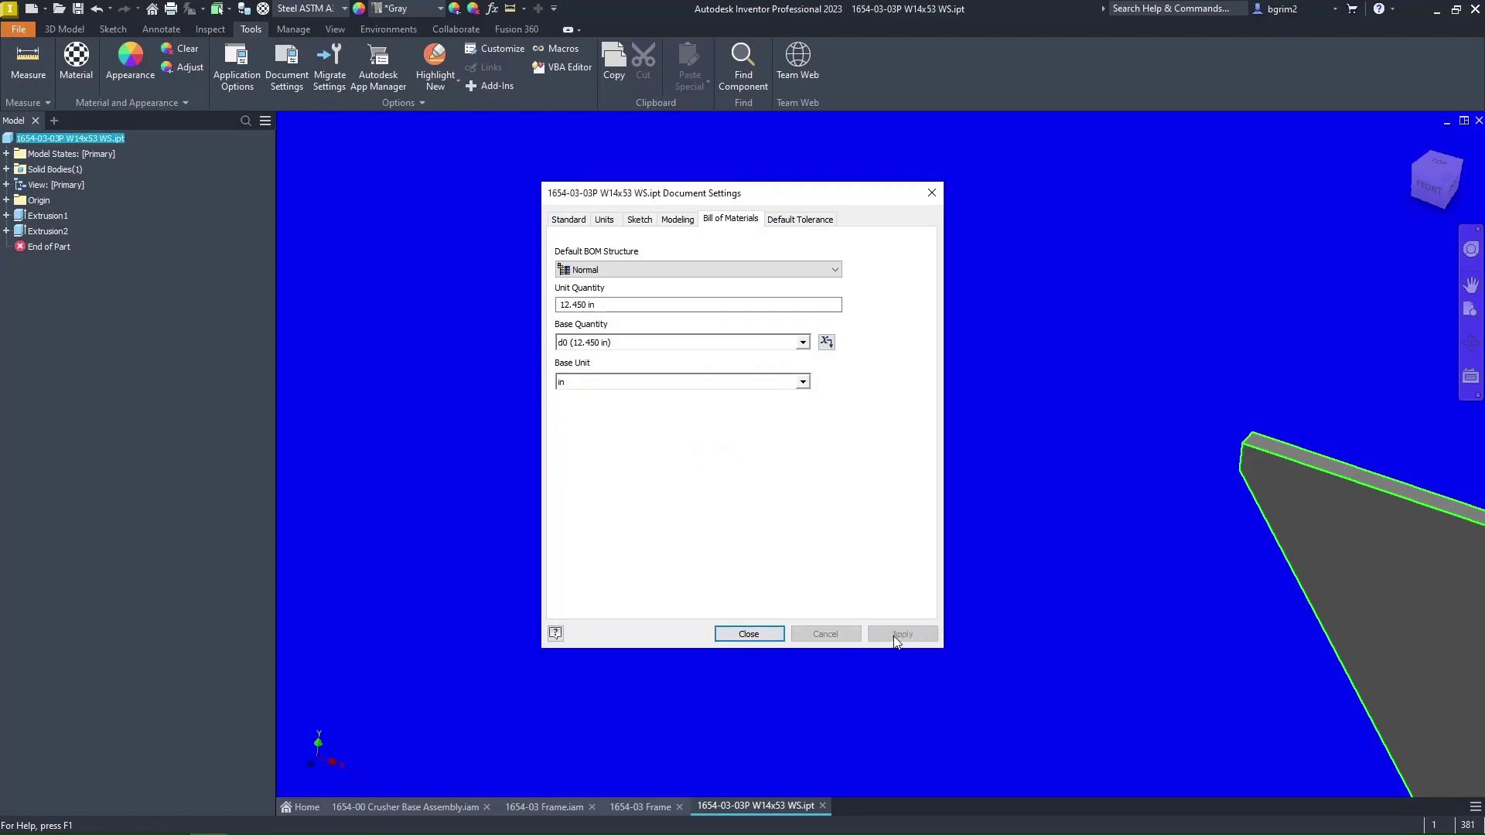
pyautogui.click(749, 634)
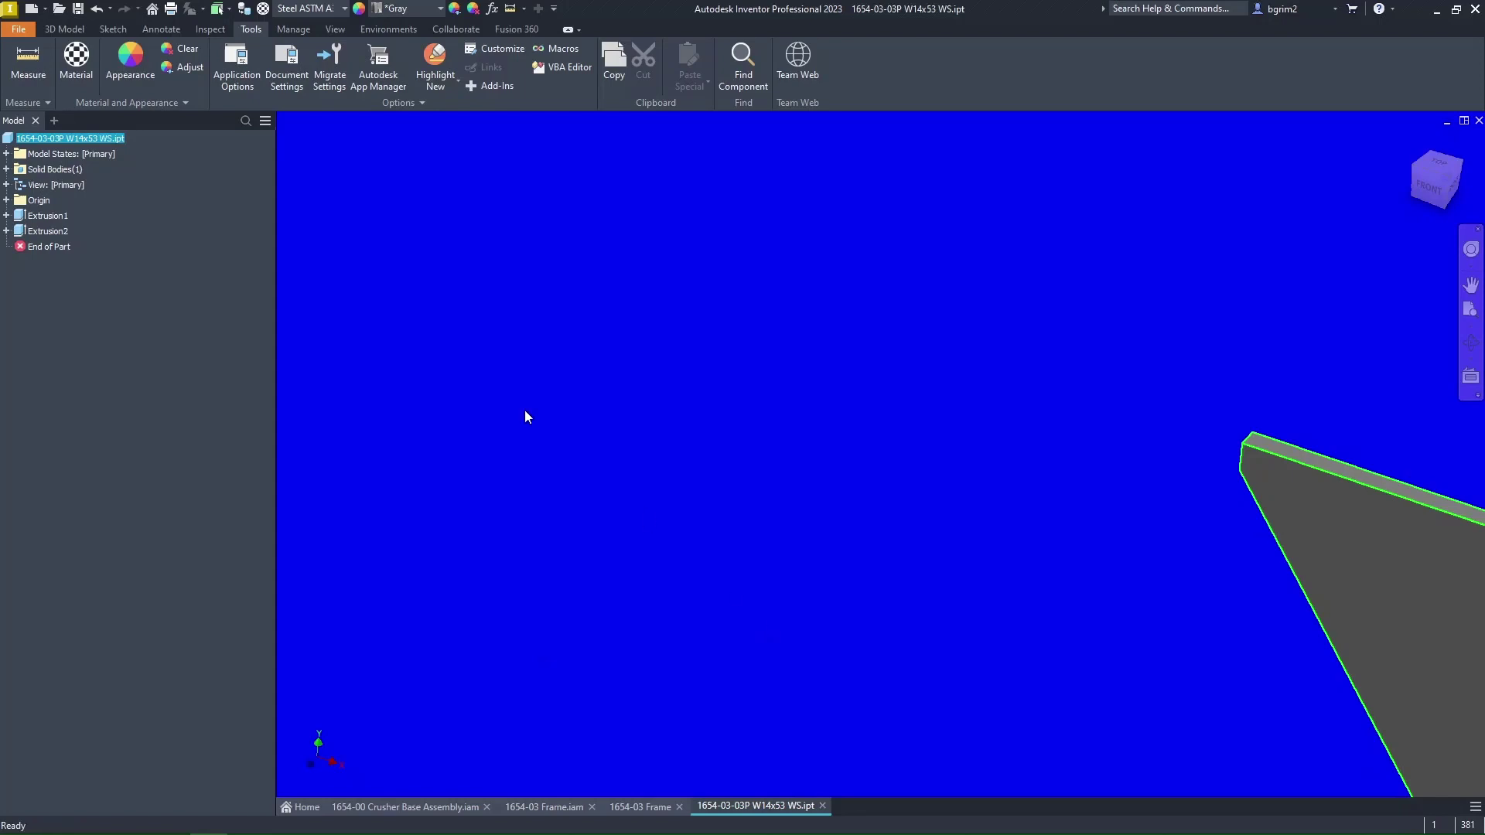
# Save and close the 1654-03-03P W14x53 WS part, and return to the 1654-03 Frame drawing.
pyautogui.click(77, 9)
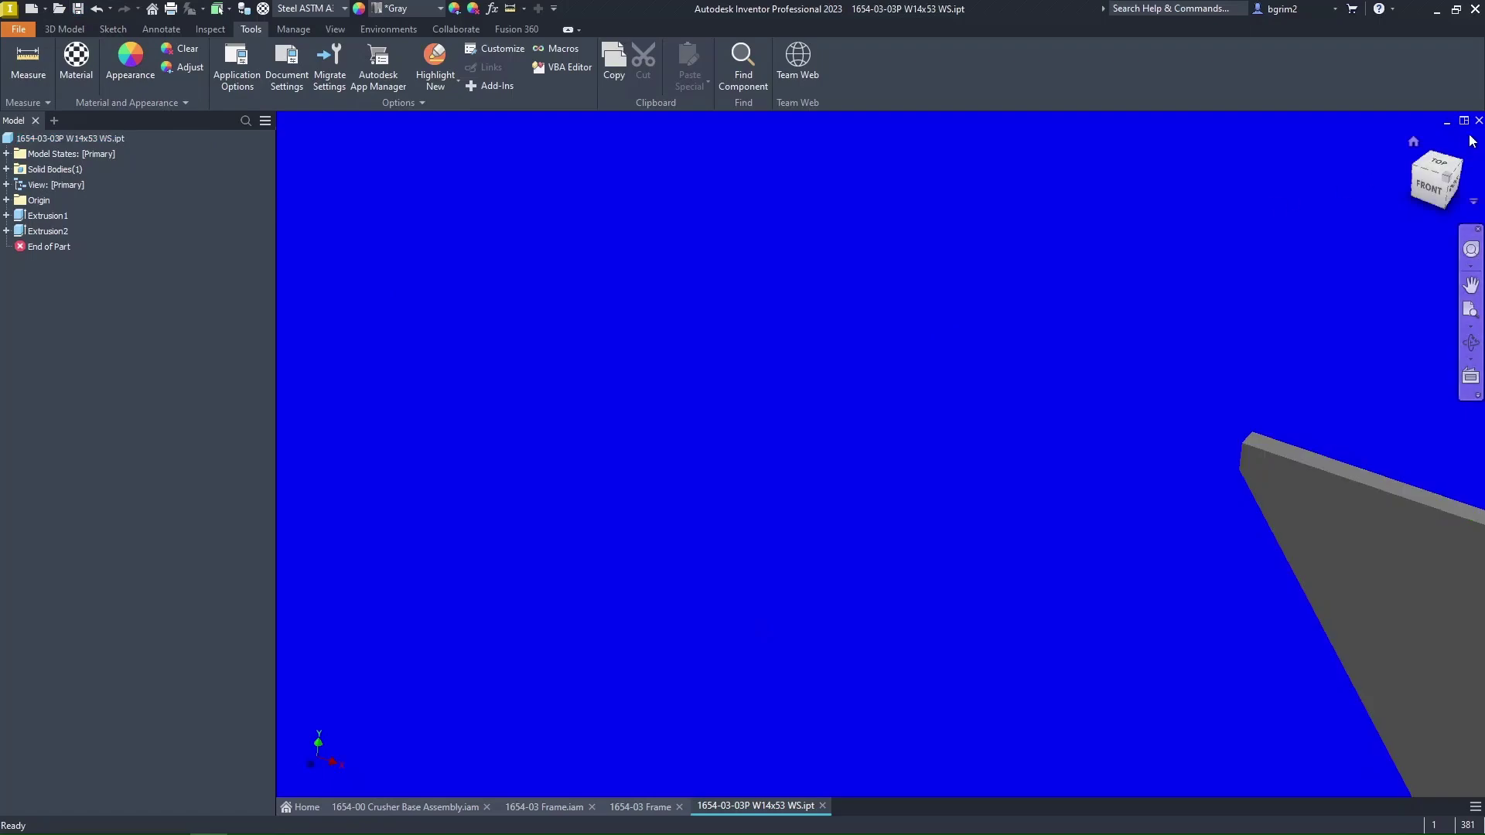
pyautogui.press('F6')
pyautogui.hotkey('ctrl', 'F4')
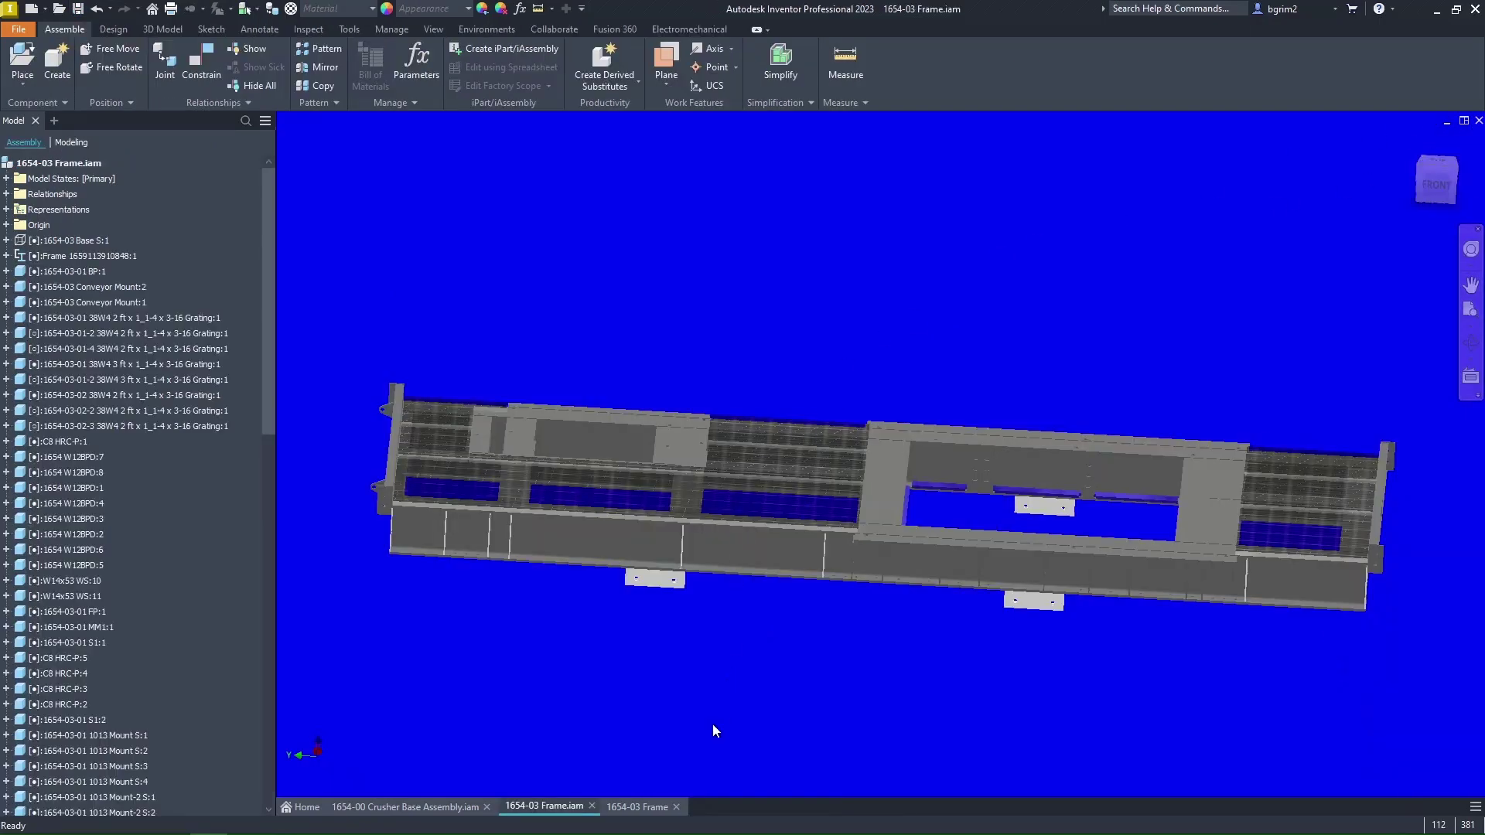
pyautogui.click(647, 806)
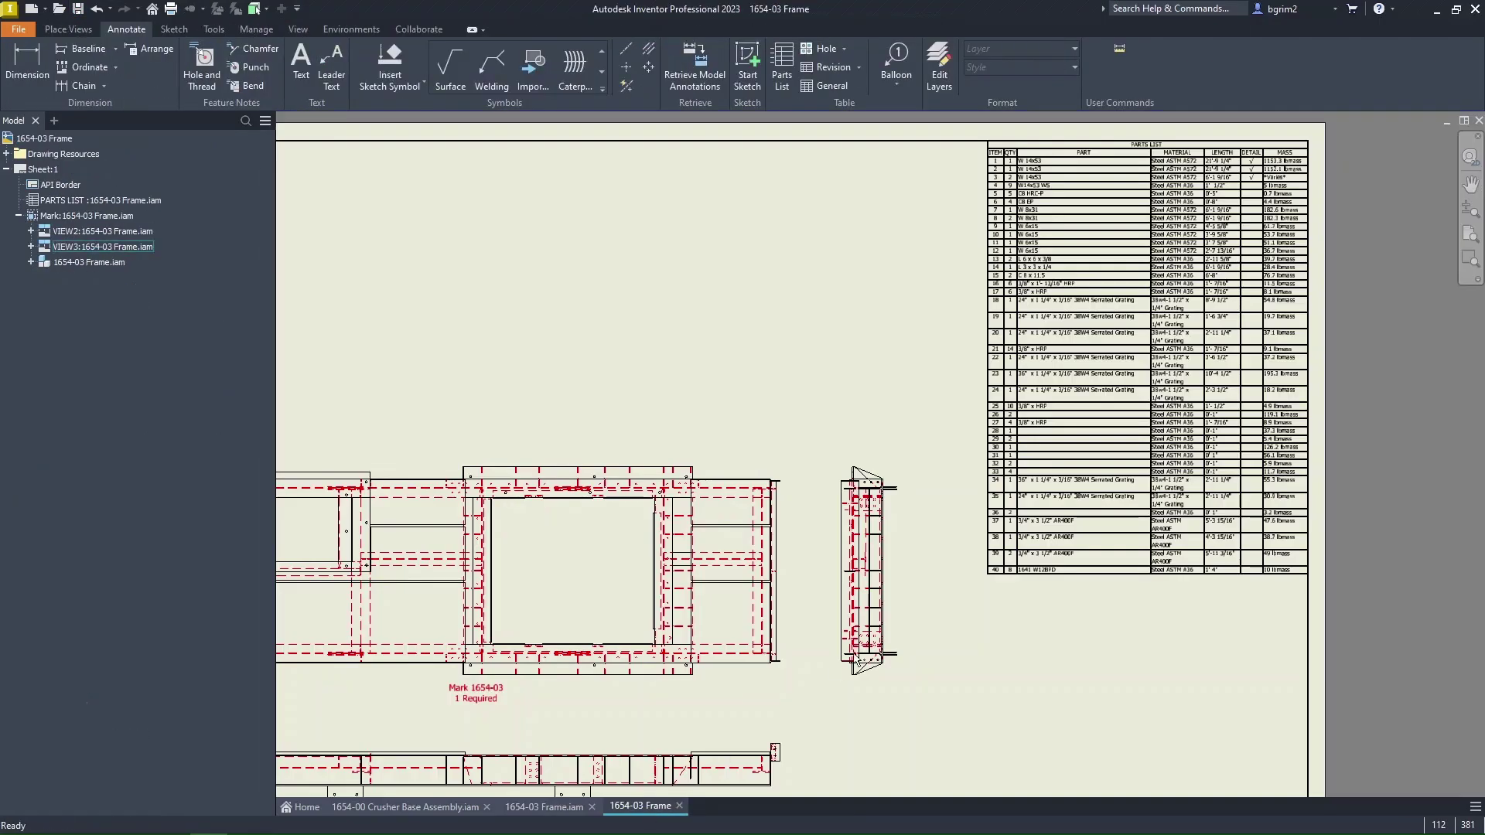
# Check the updated item 16 row and the remaining incomplete rows of the drawing's parts list.
pyautogui.scroll(-5, 1088, 288)
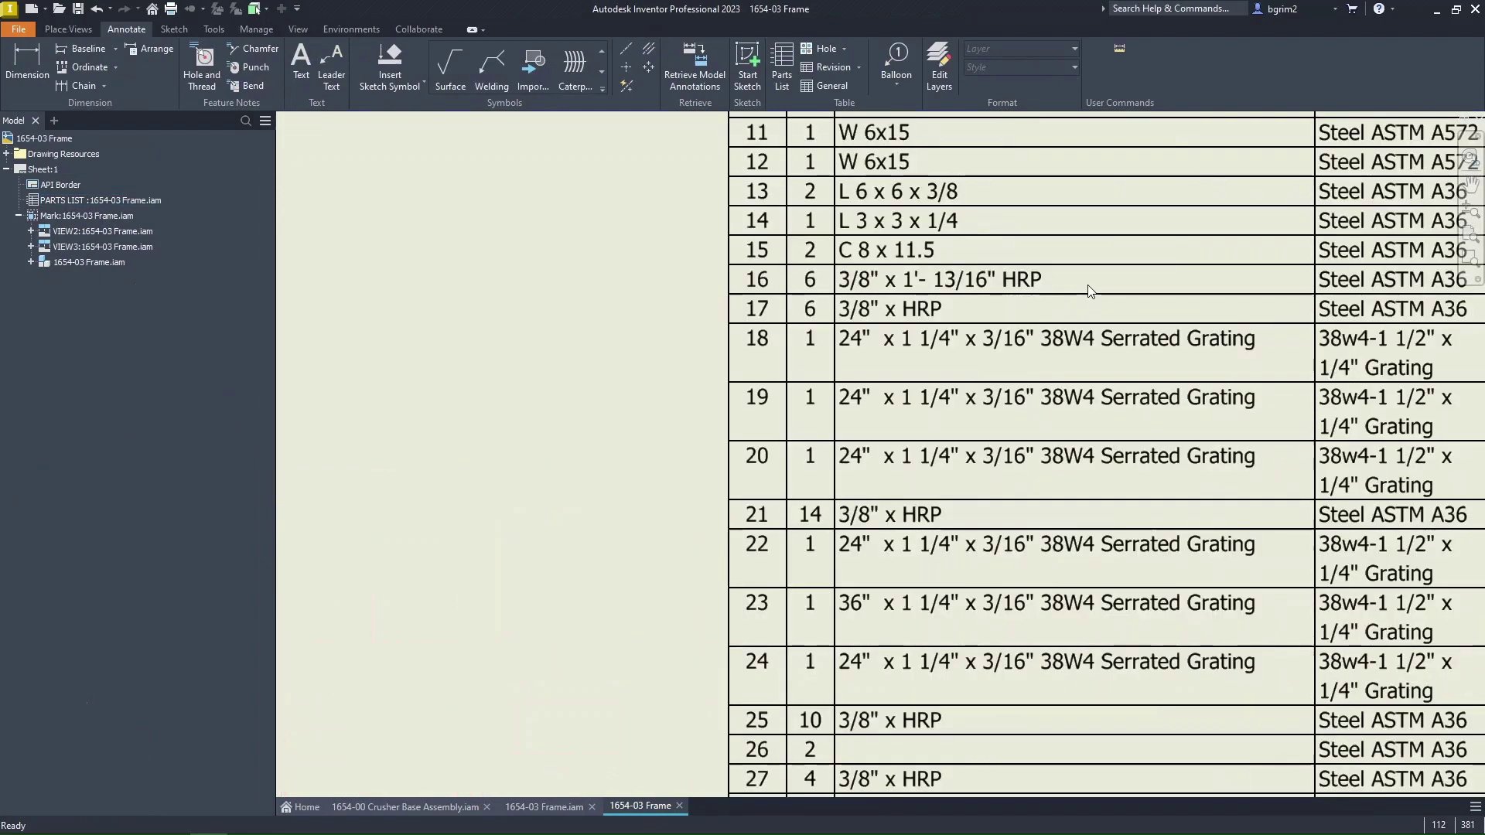
pyautogui.moveTo(710, 348); pyautogui.dragTo(580, 370, button='middle')
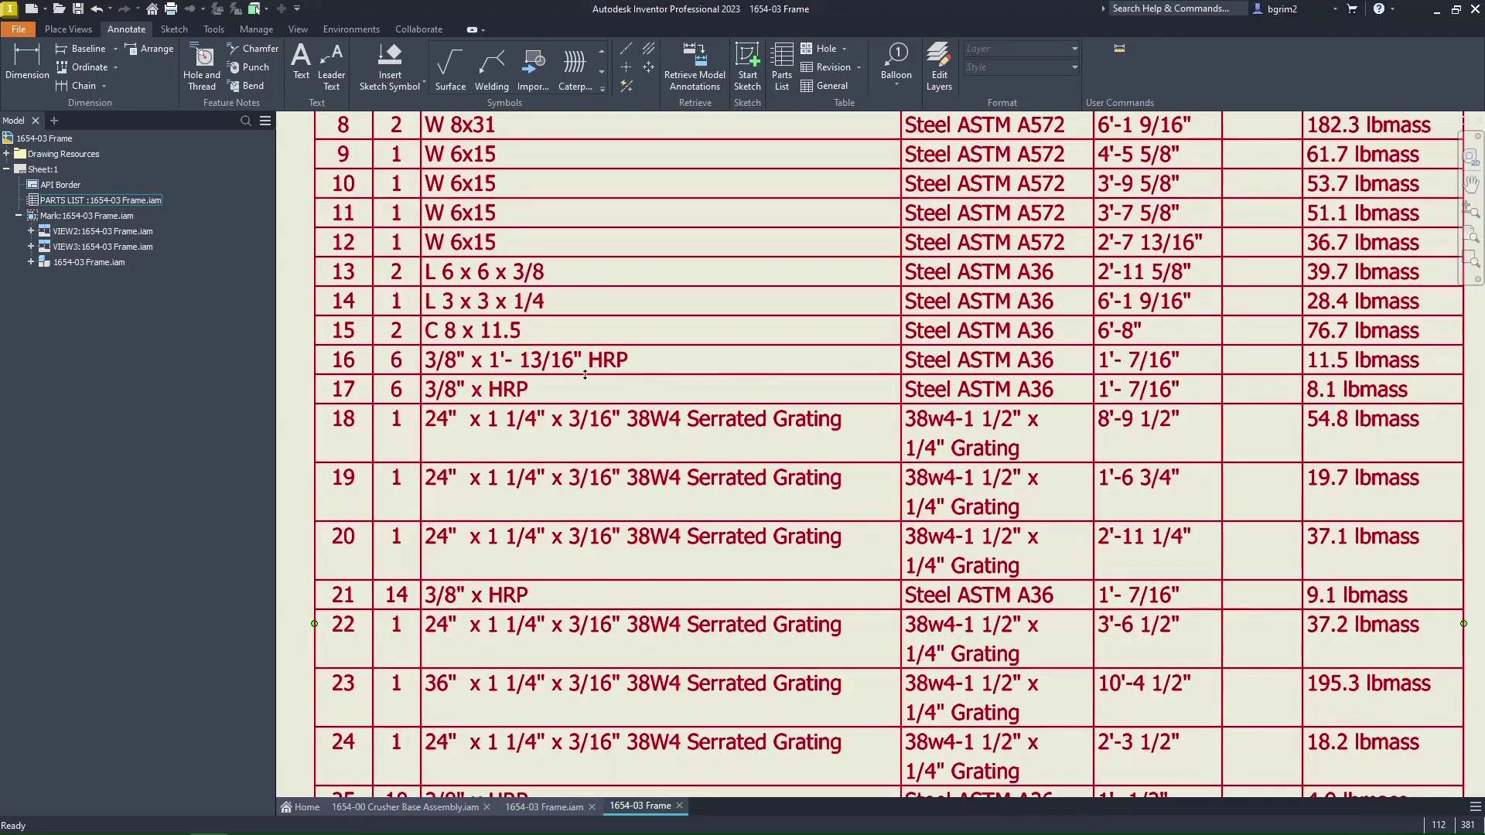
pyautogui.scroll(-5, 583, 382)
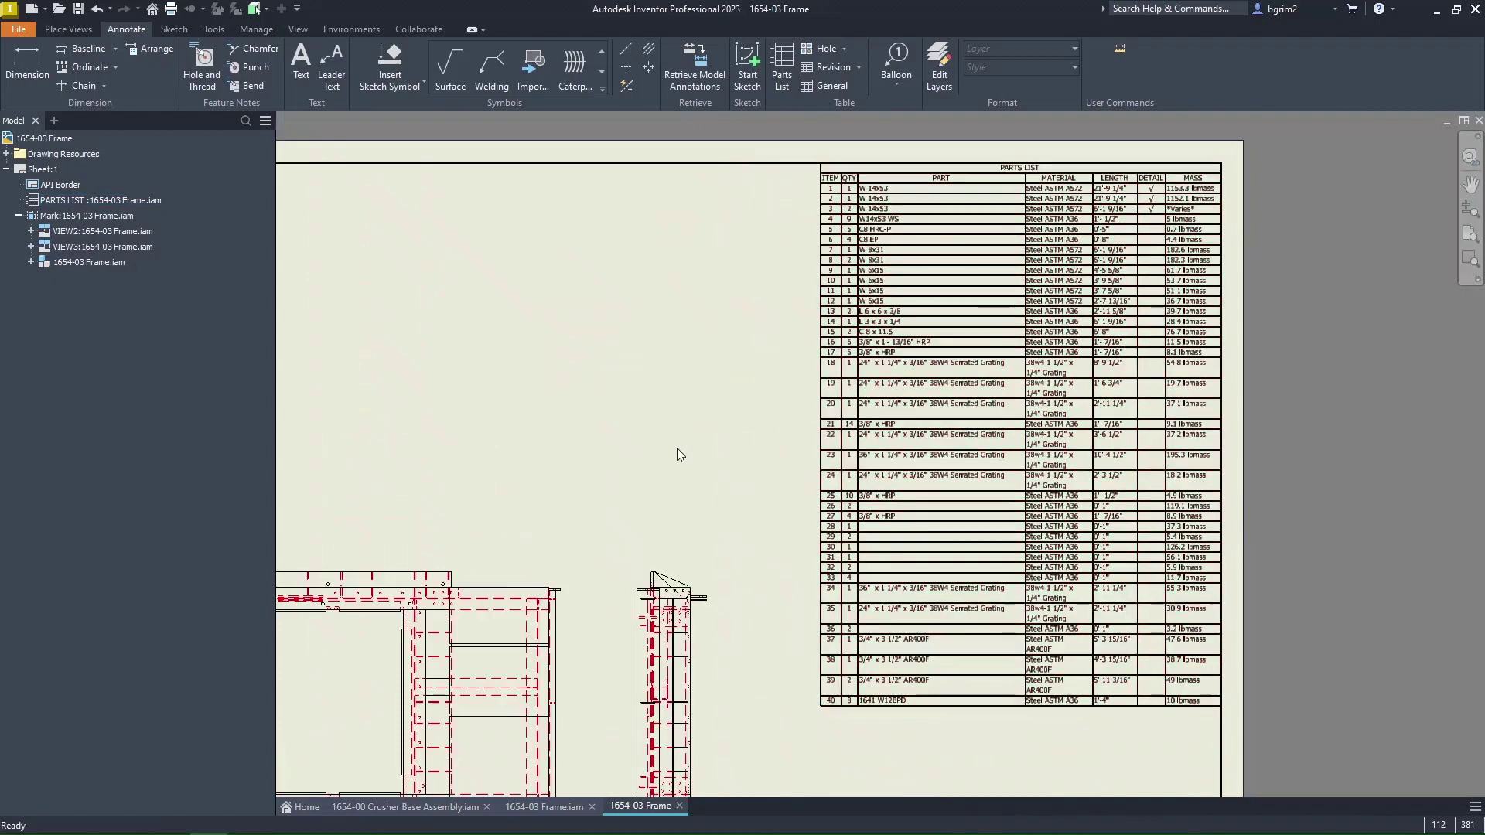
pyautogui.scroll(-4, 993, 303)
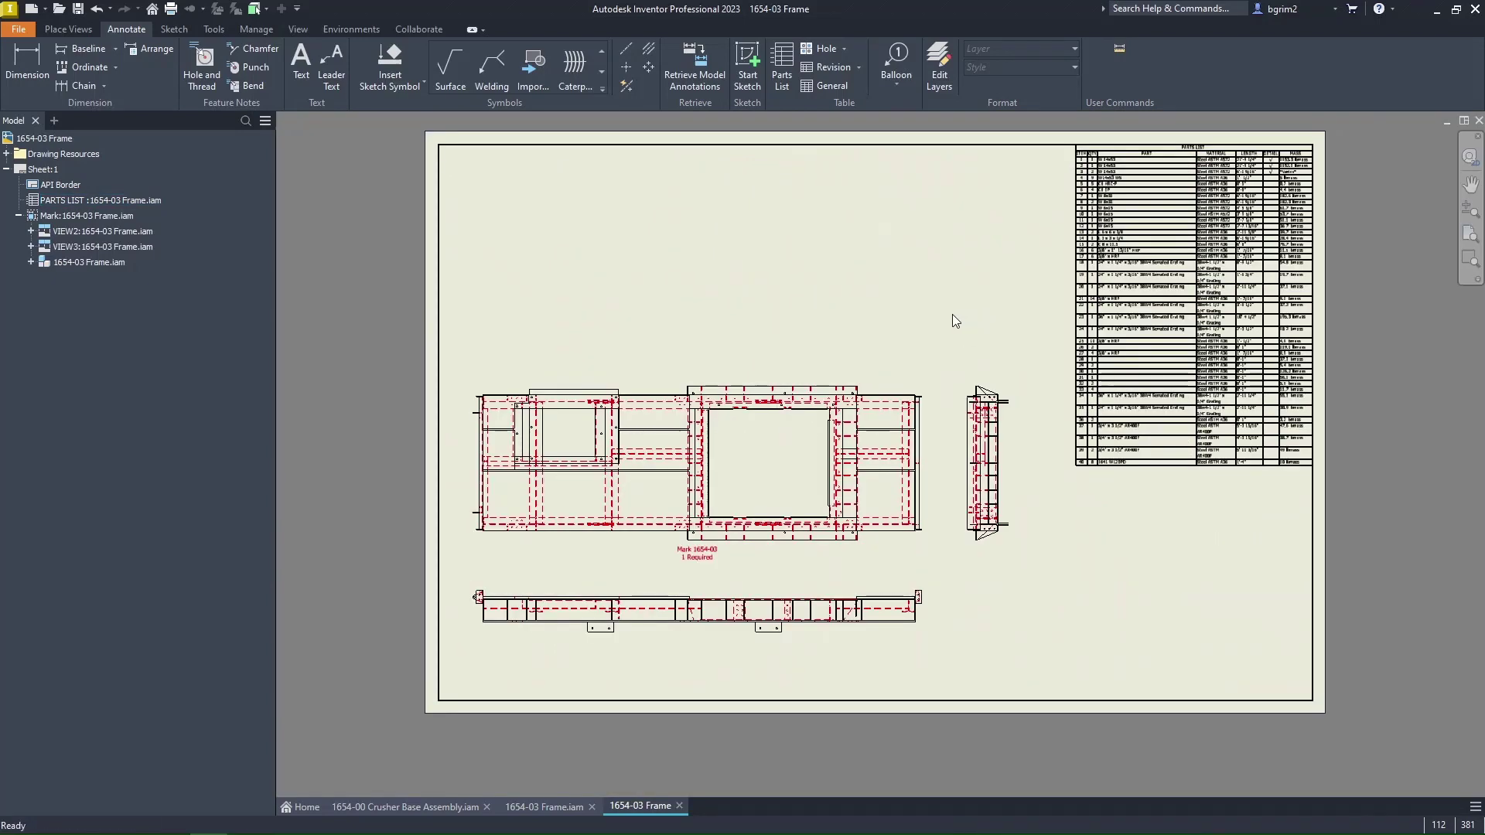
pyautogui.click(1172, 214)
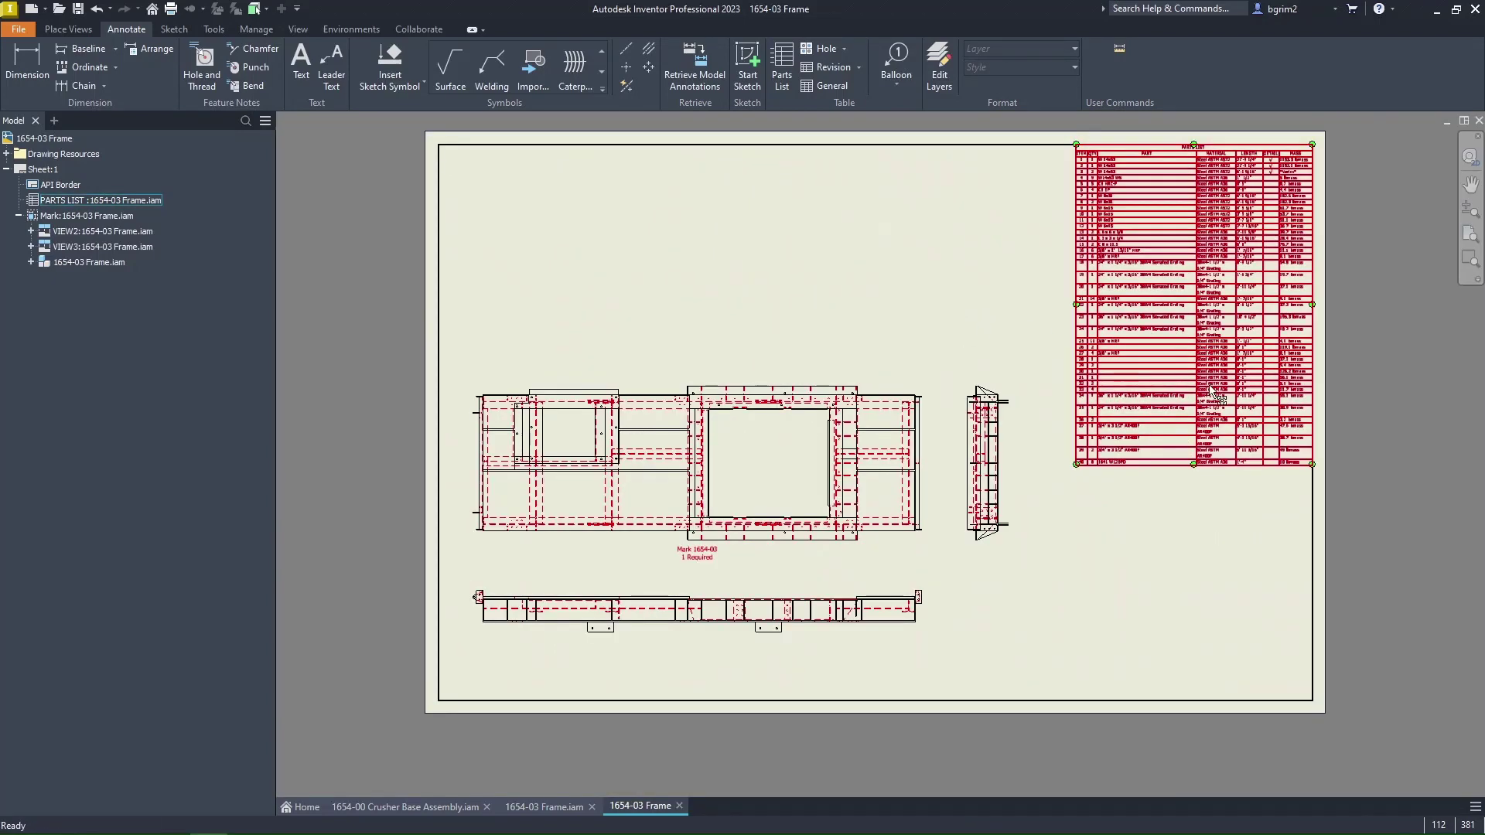
pyautogui.scroll(3, 1227, 306)
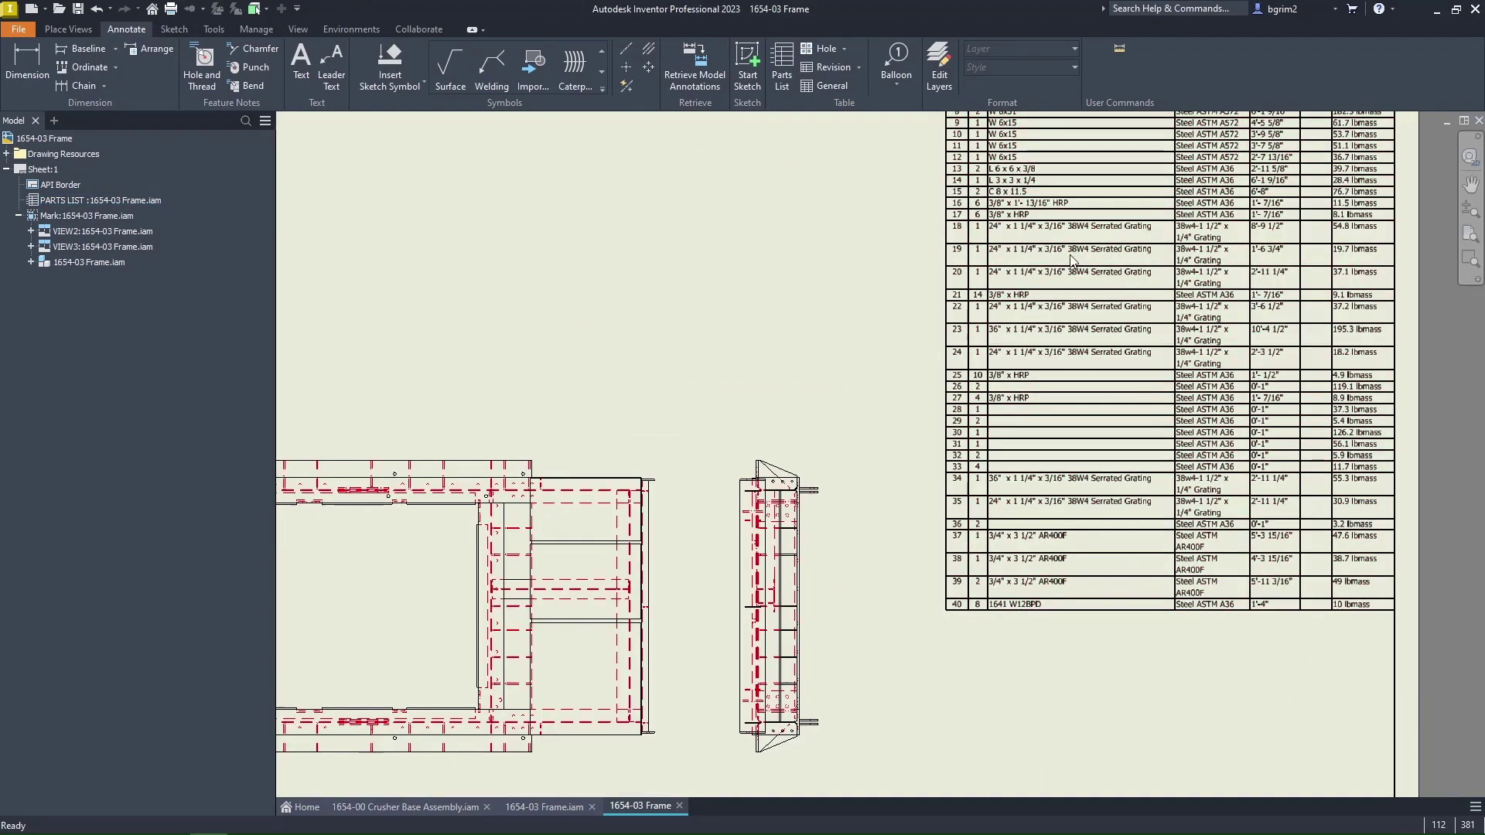
pyautogui.scroll(-3, 801, 387)
pyautogui.click(1021, 337)
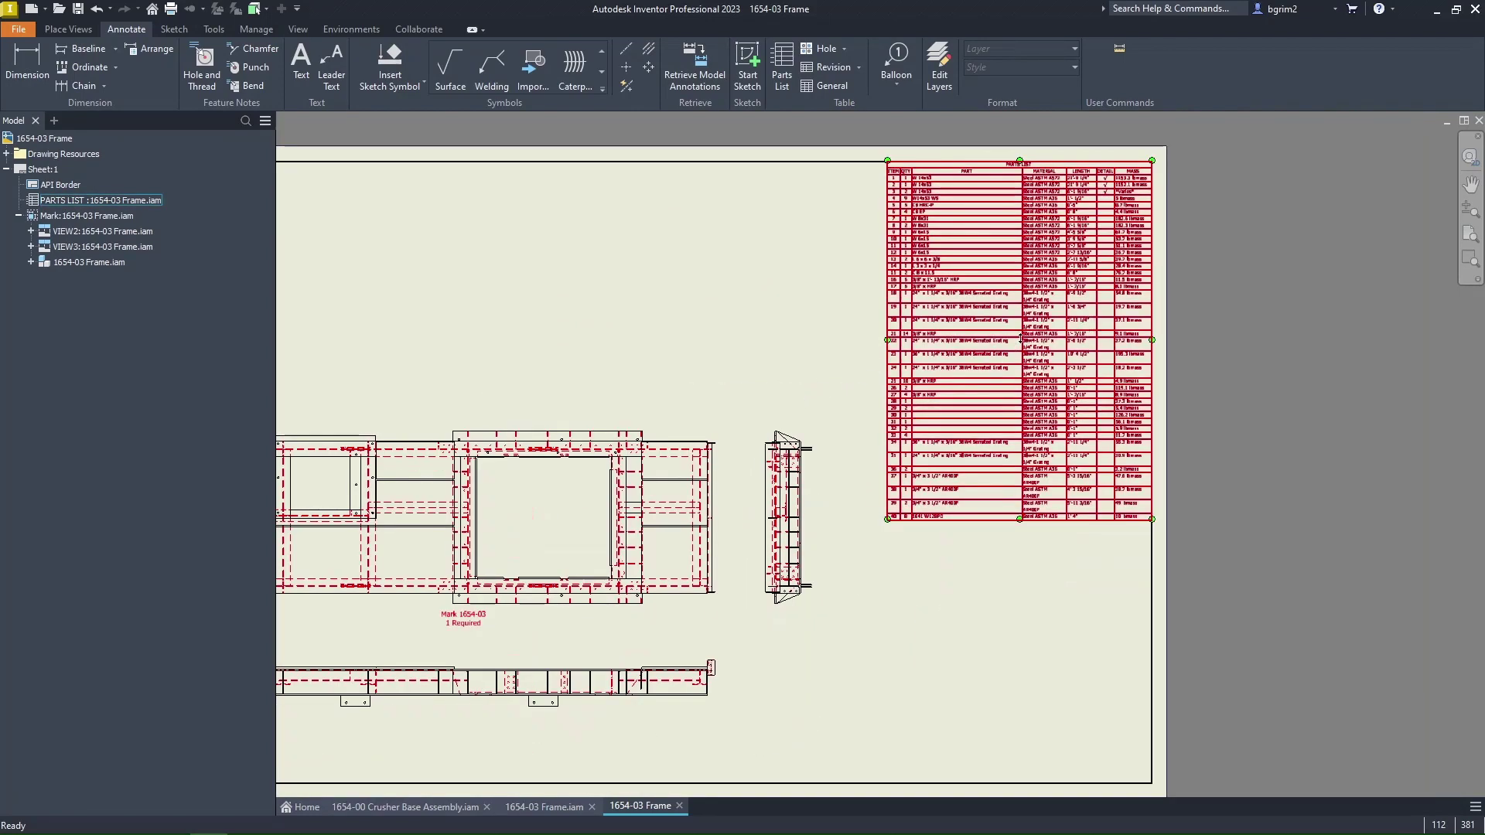
pyautogui.scroll(-2, 805, 327)
pyautogui.scroll(3, 805, 329)
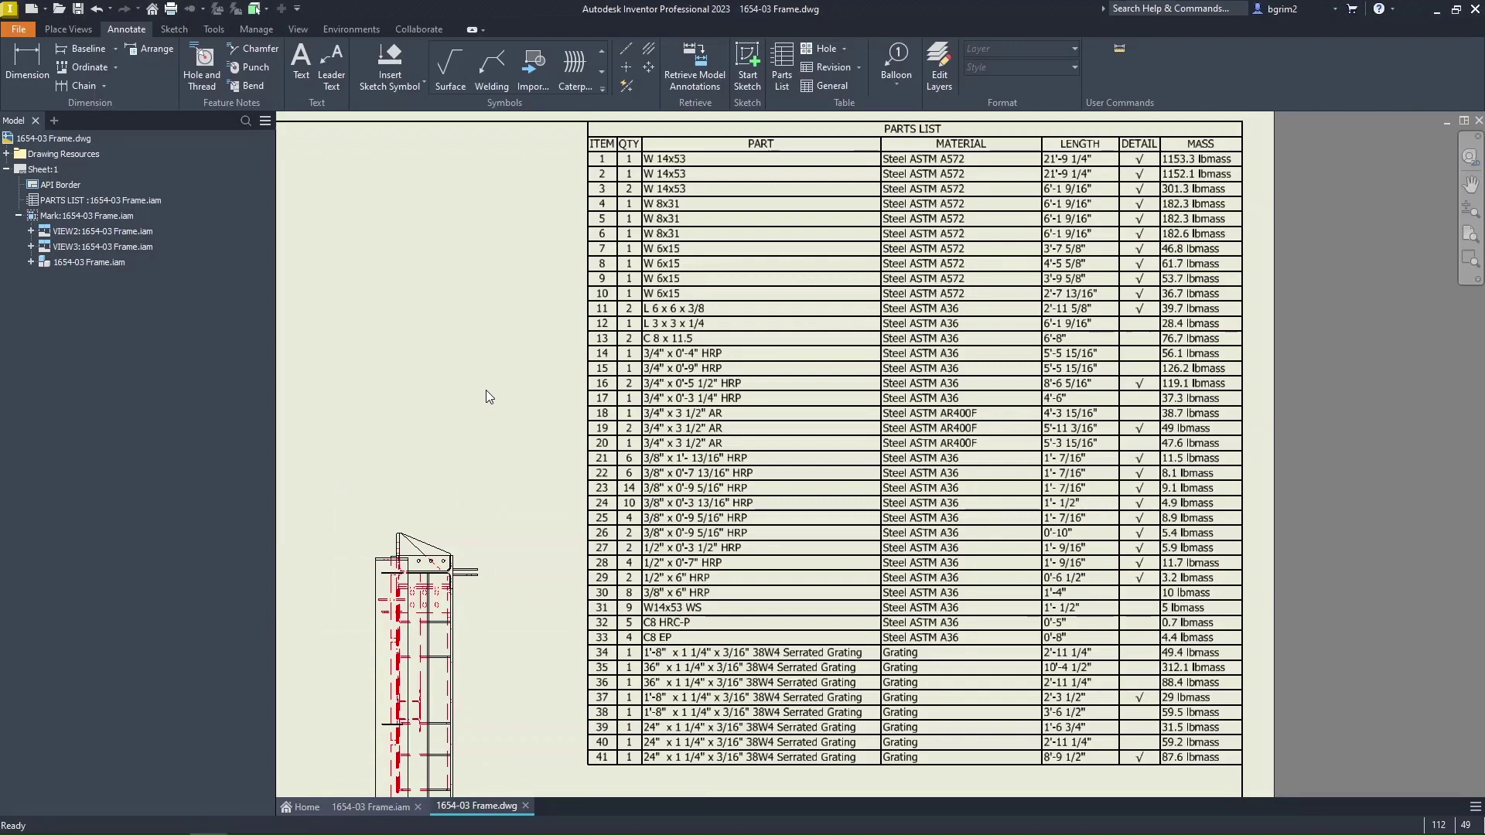
# Review the part descriptions, materials, lengths and detail marks of all items in the 1654-03 Frame.dwg parts list.
pyautogui.scroll(-5, 498, 406)
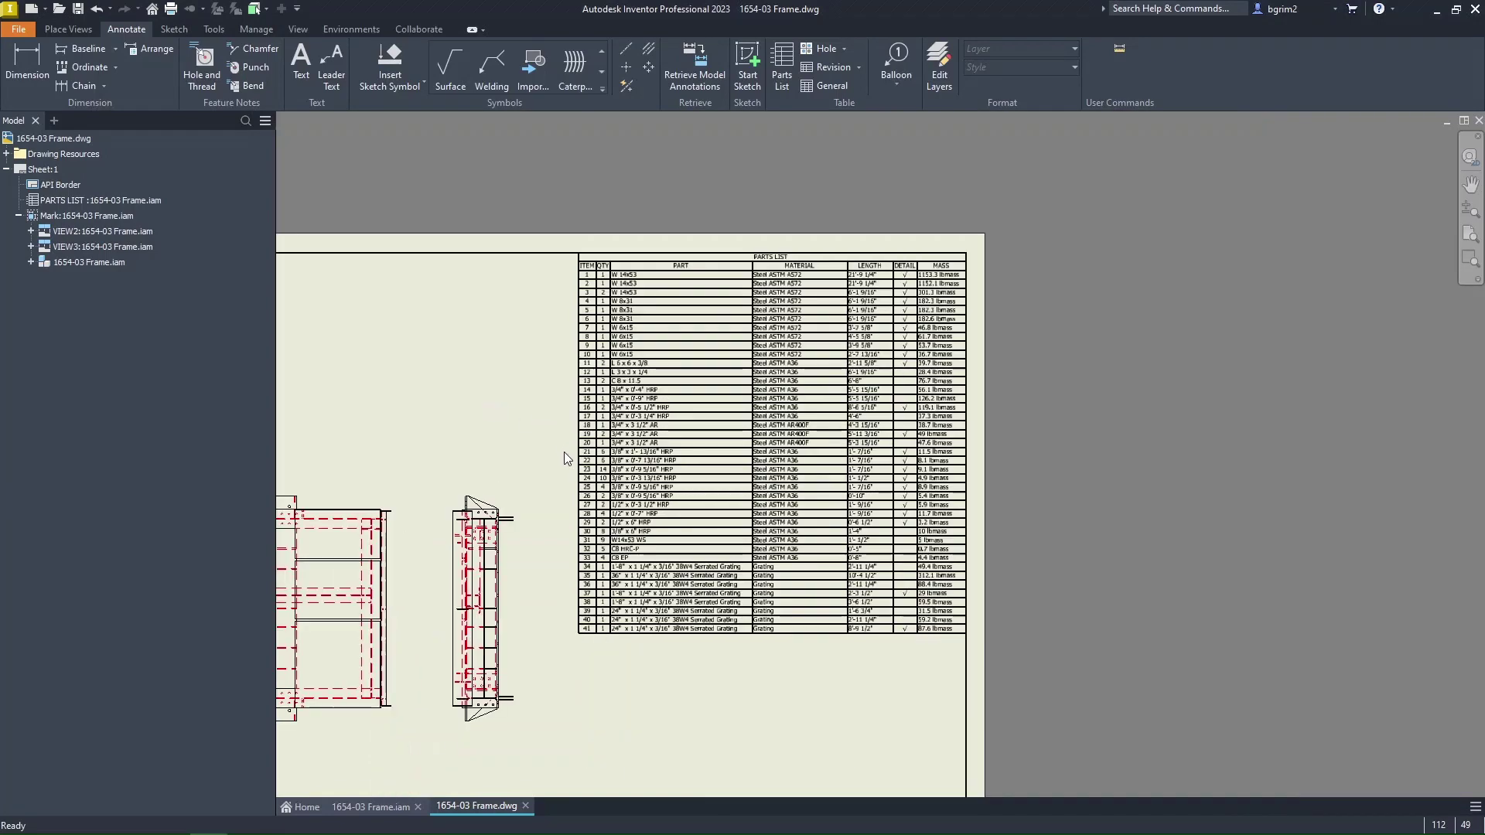
pyautogui.moveTo(564, 452); pyautogui.dragTo(623, 453, button='middle')
pyautogui.moveTo(623, 454); pyautogui.dragTo(877, 391)
pyautogui.scroll(6, 891, 426)
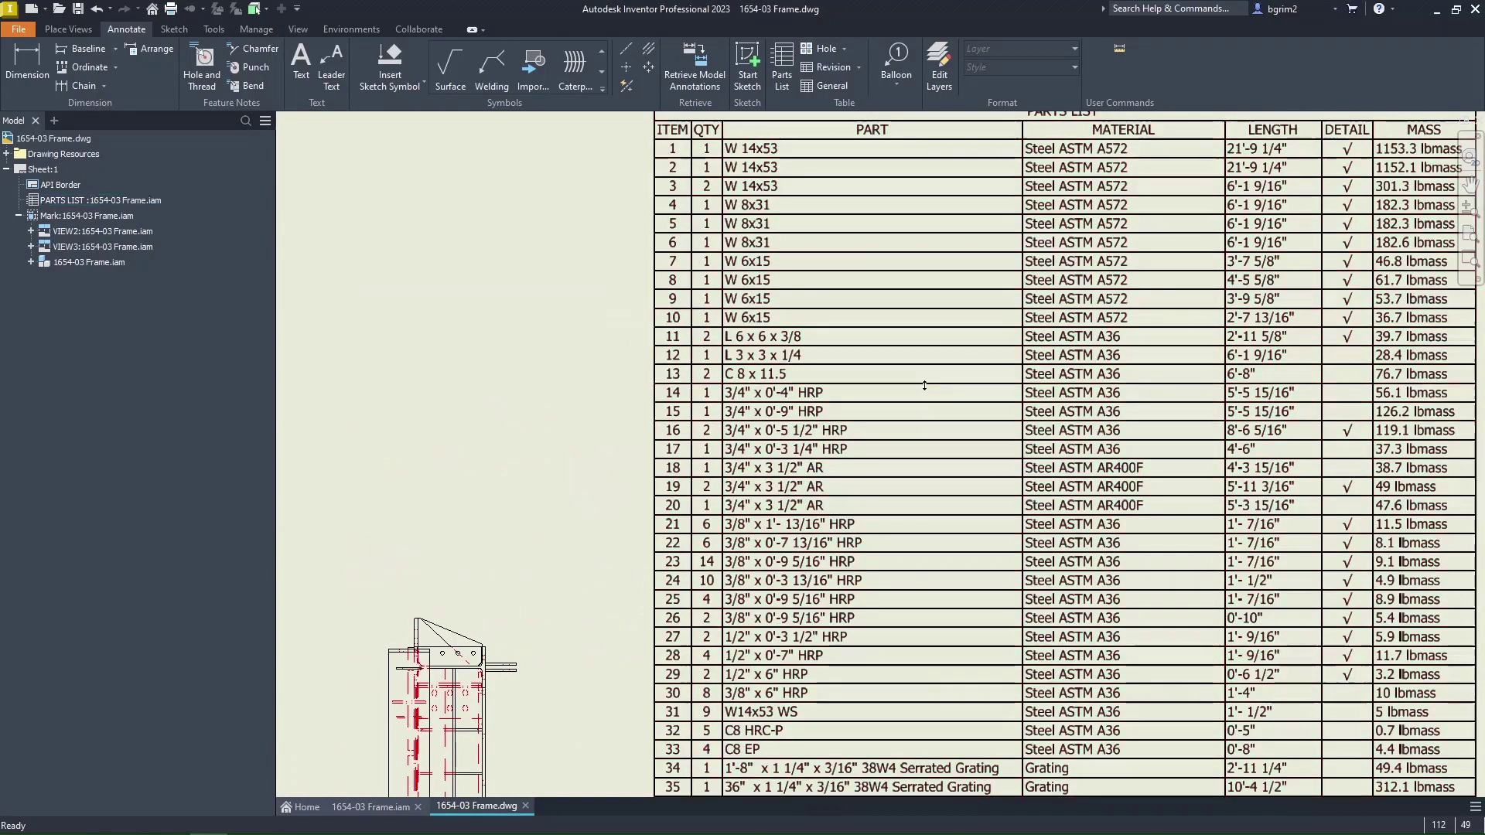
pyautogui.scroll(-4, 891, 425)
pyautogui.scroll(1, 964, 349)
pyautogui.click(963, 349)
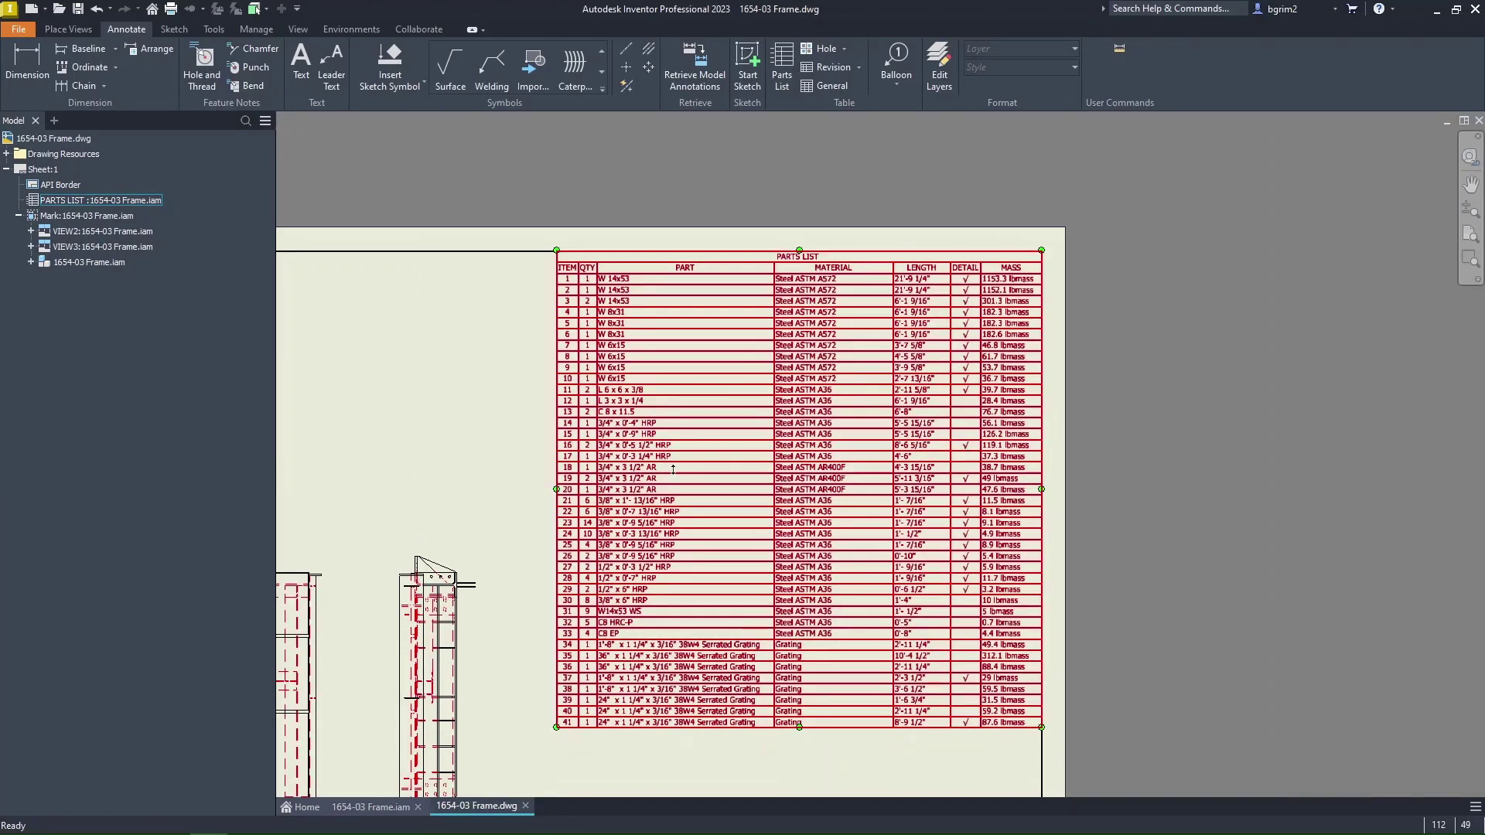
pyautogui.scroll(3, 635, 431)
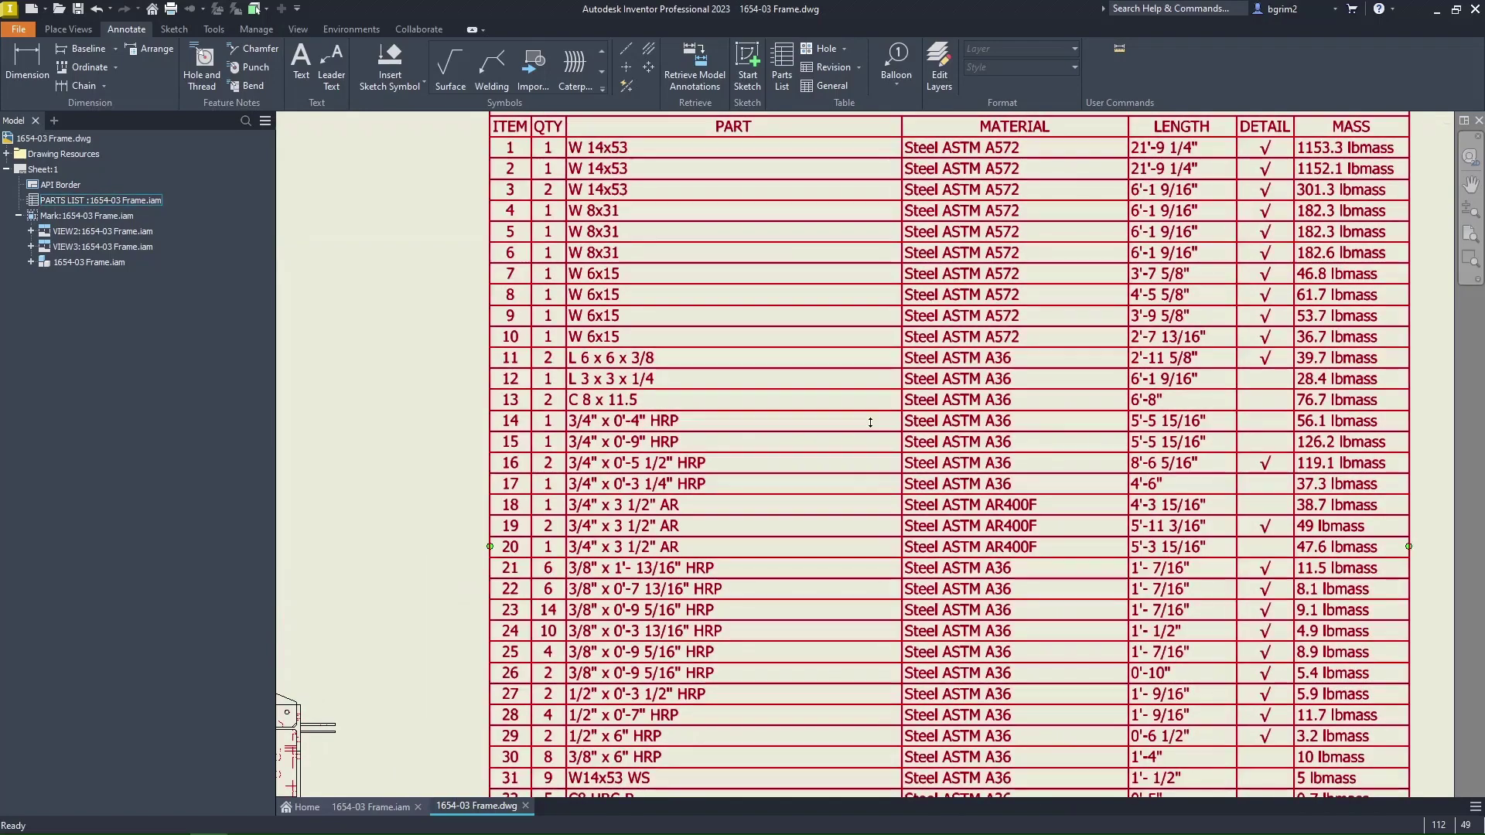
pyautogui.scroll(-2, 663, 458)
pyautogui.scroll(3, 685, 680)
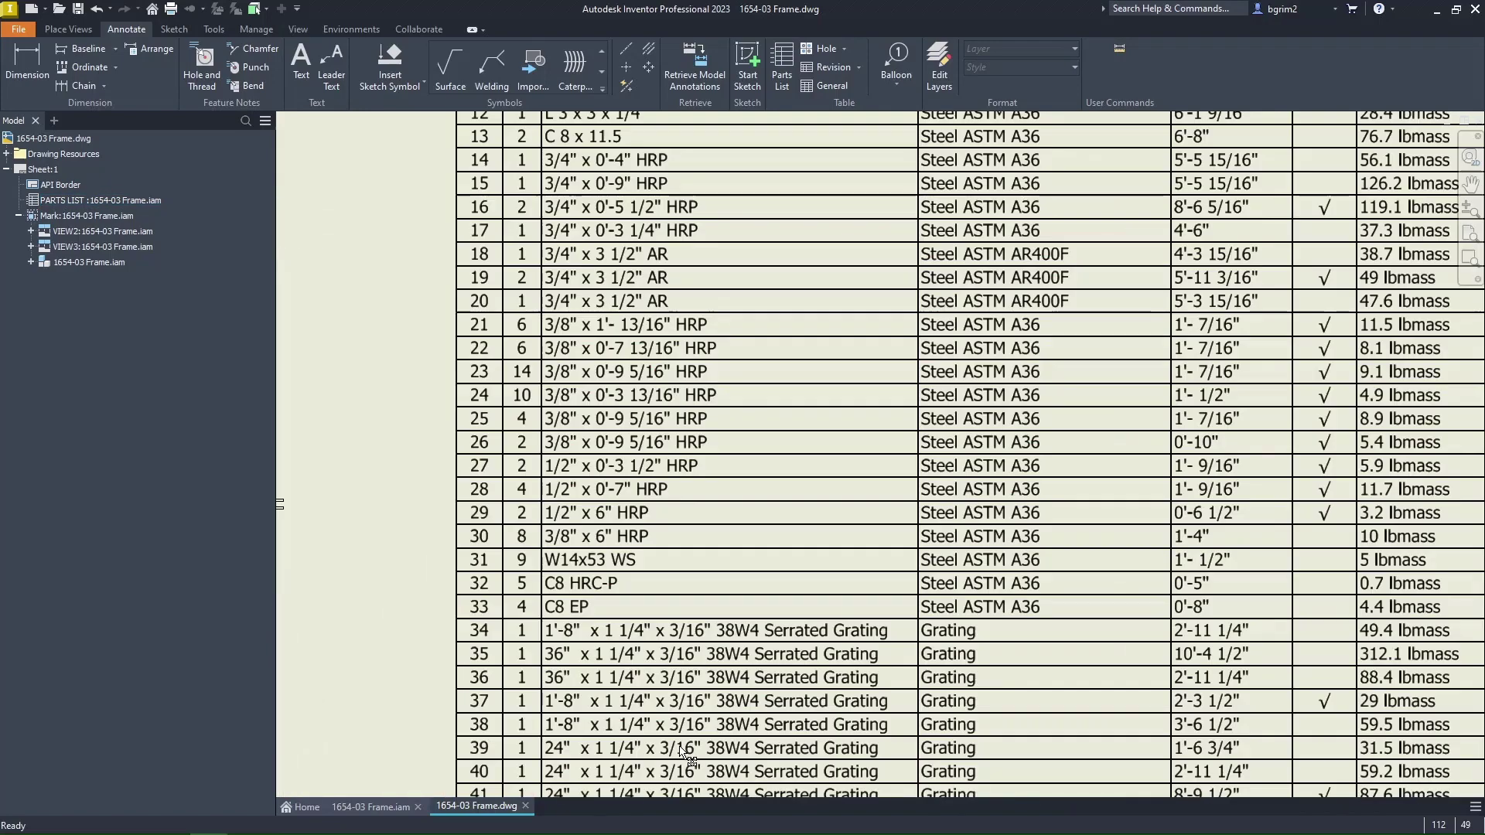
pyautogui.scroll(-1, 684, 700)
pyautogui.moveTo(683, 700); pyautogui.dragTo(678, 555, button='middle')
pyautogui.scroll(-2, 600, 454)
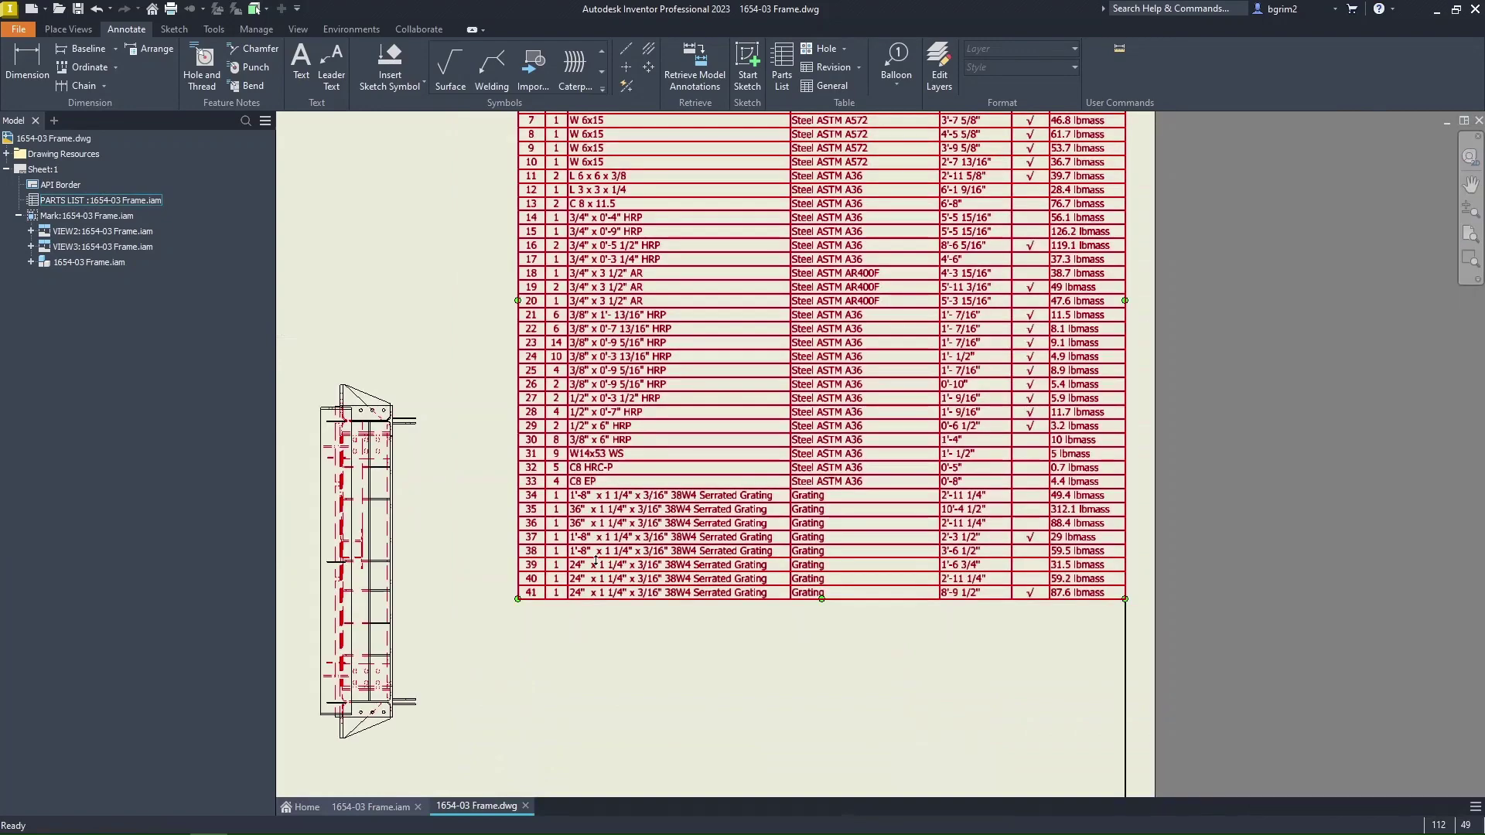
pyautogui.scroll(-2, 595, 559)
pyautogui.moveTo(679, 607)
pyautogui.mouseDown(button='middle')
pyautogui.moveTo(1137, 515)
pyautogui.moveTo(1108, 477)
pyautogui.mouseUp(button='middle')
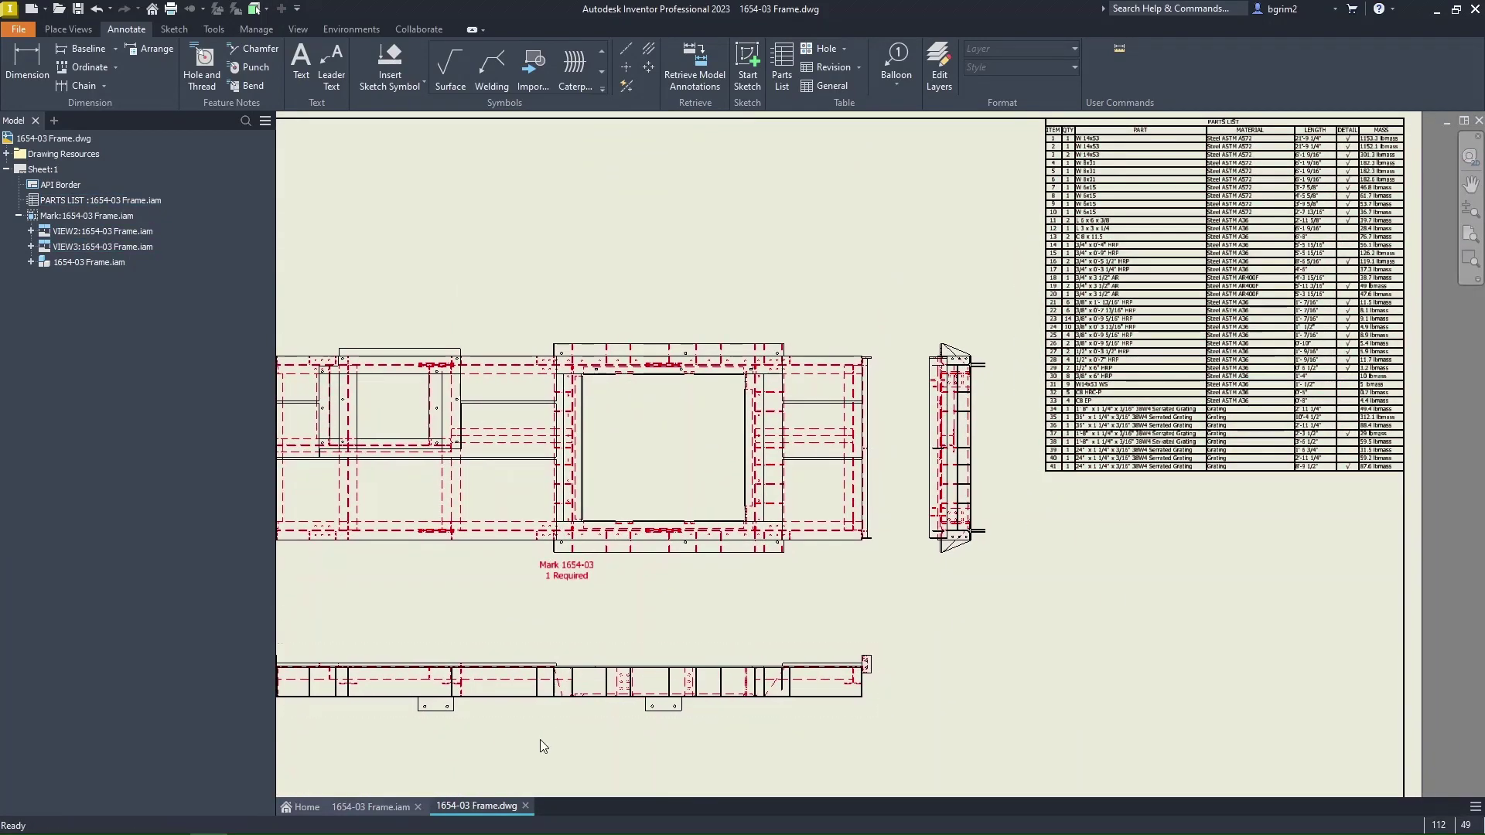
# Open the bill of materials of the 1654-03 Frame view and narrow its Stock Number and Description columns.
pyautogui.rightClick(90, 263)
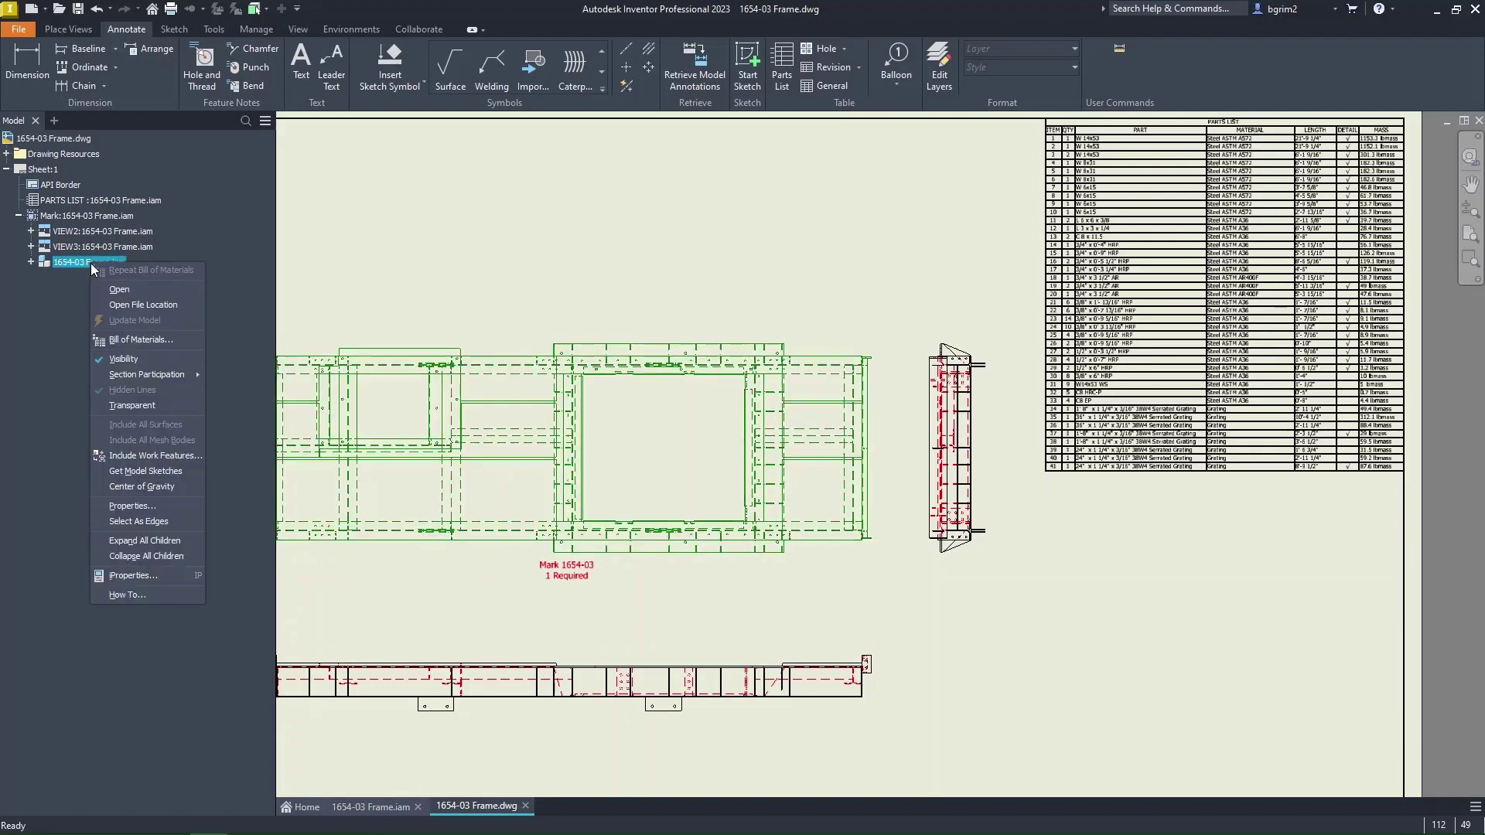
pyautogui.click(136, 340)
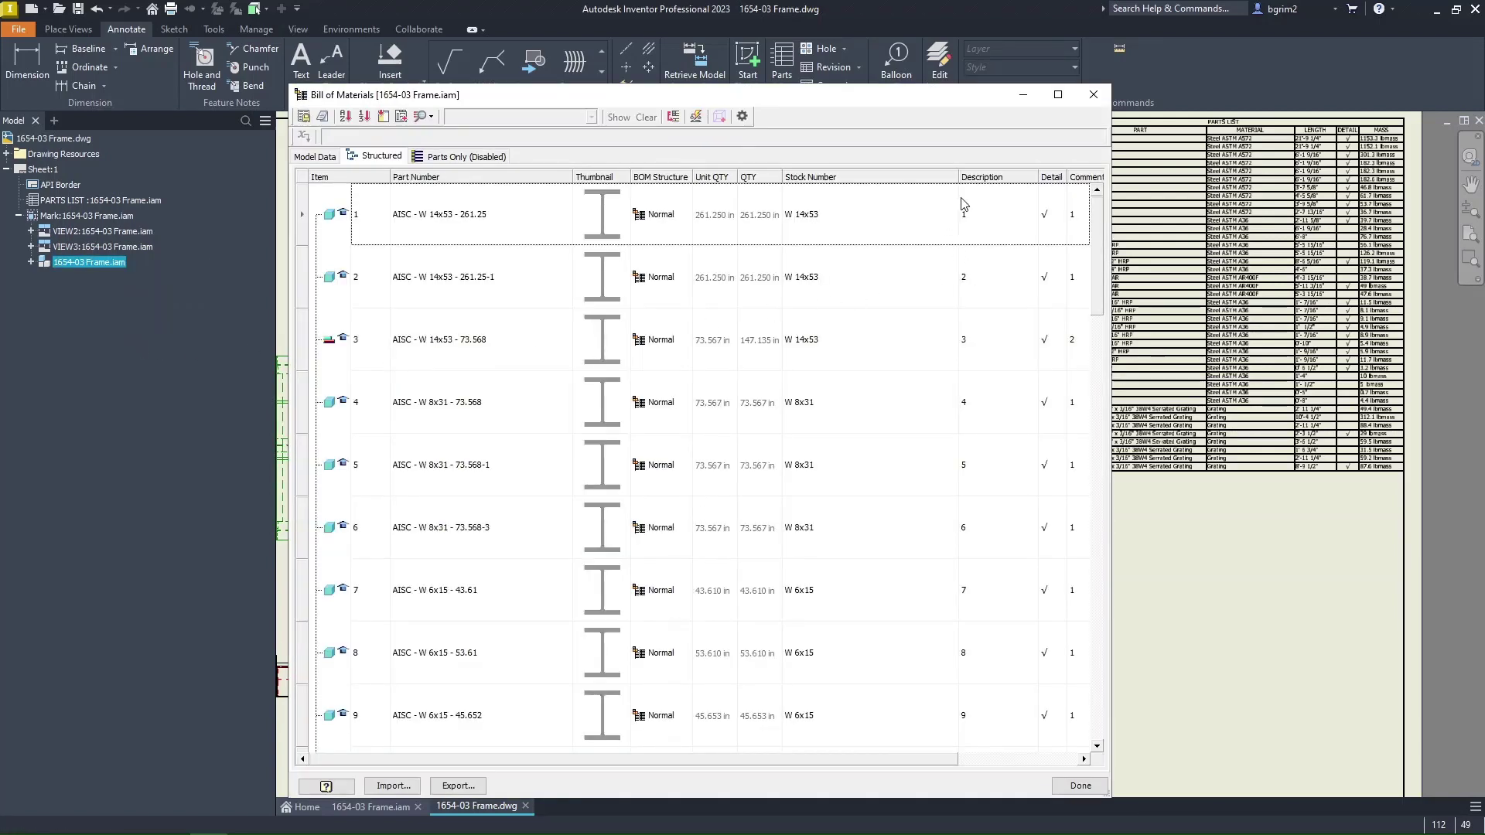
pyautogui.moveTo(956, 176); pyautogui.dragTo(884, 178)
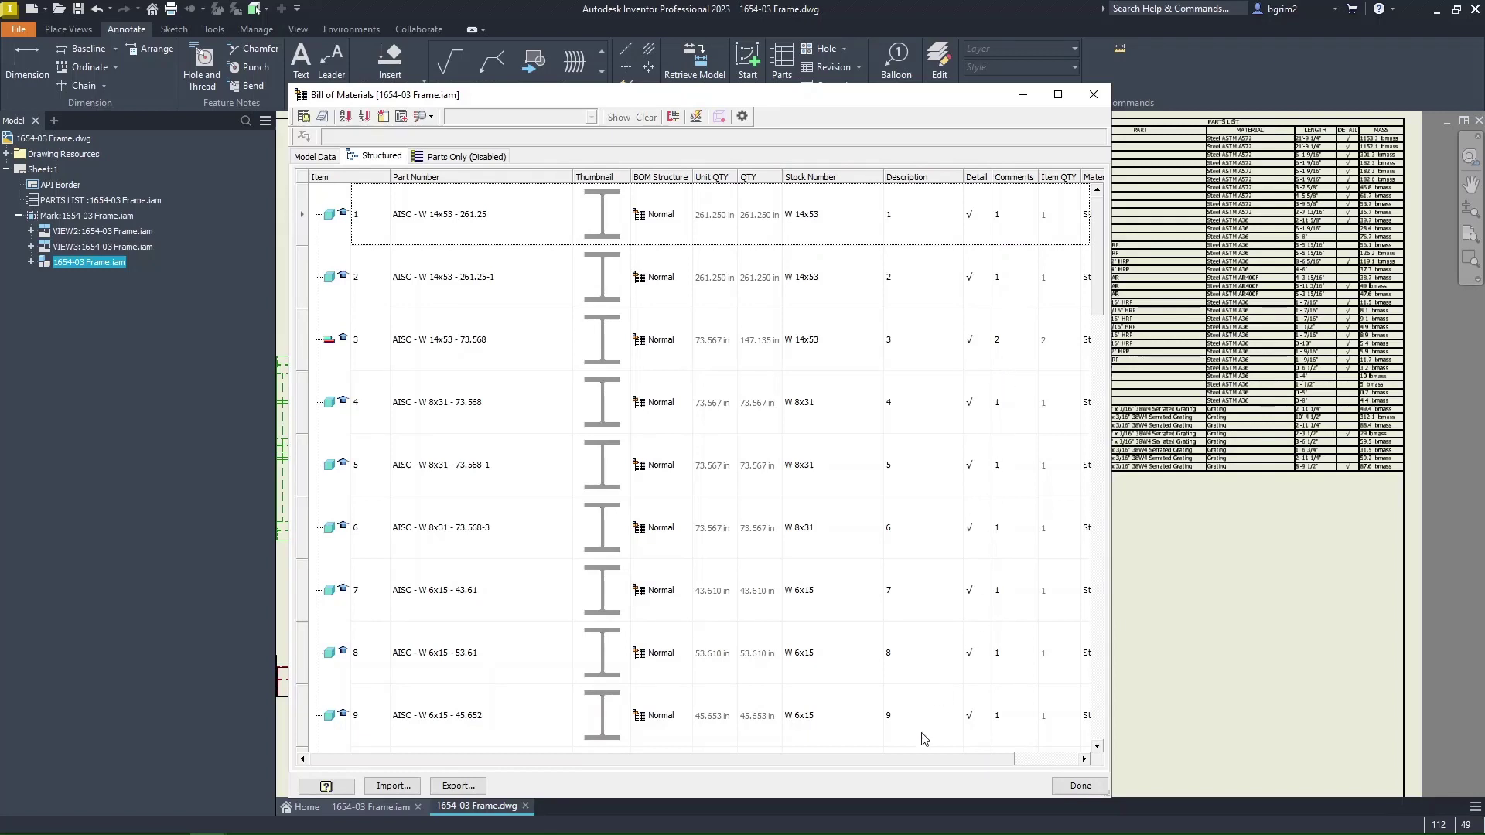
pyautogui.moveTo(928, 759)
pyautogui.mouseDown()
pyautogui.moveTo(1004, 754)
pyautogui.moveTo(925, 756)
pyautogui.mouseUp()
pyautogui.moveTo(957, 175); pyautogui.dragTo(942, 175)
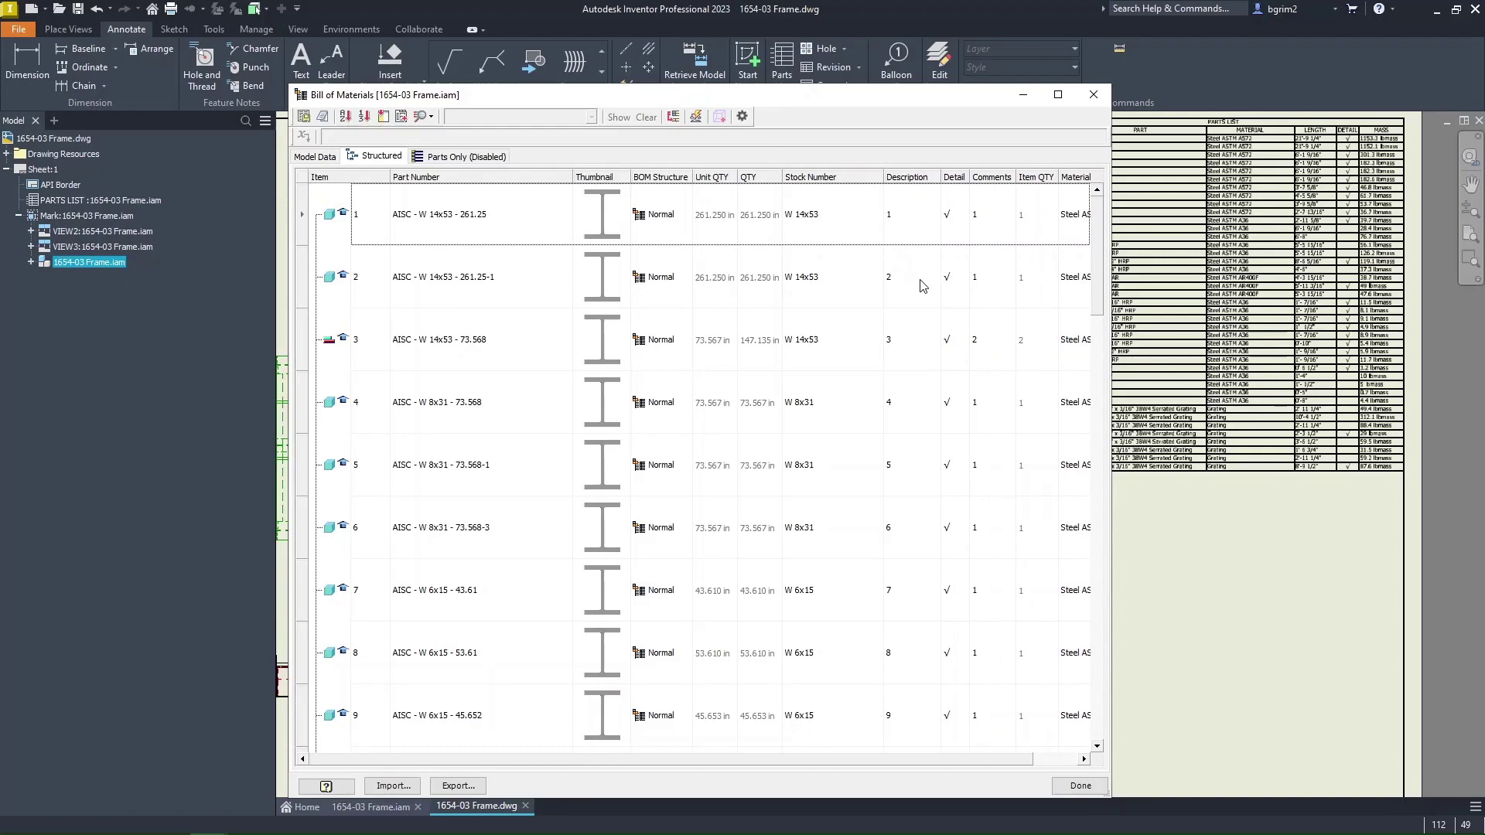
# Examine the Description, Detail, Comments and Item QTY entries of all items in the structured bill of materials and close it.
pyautogui.scroll(-3, 922, 299)
pyautogui.scroll(-4, 928, 333)
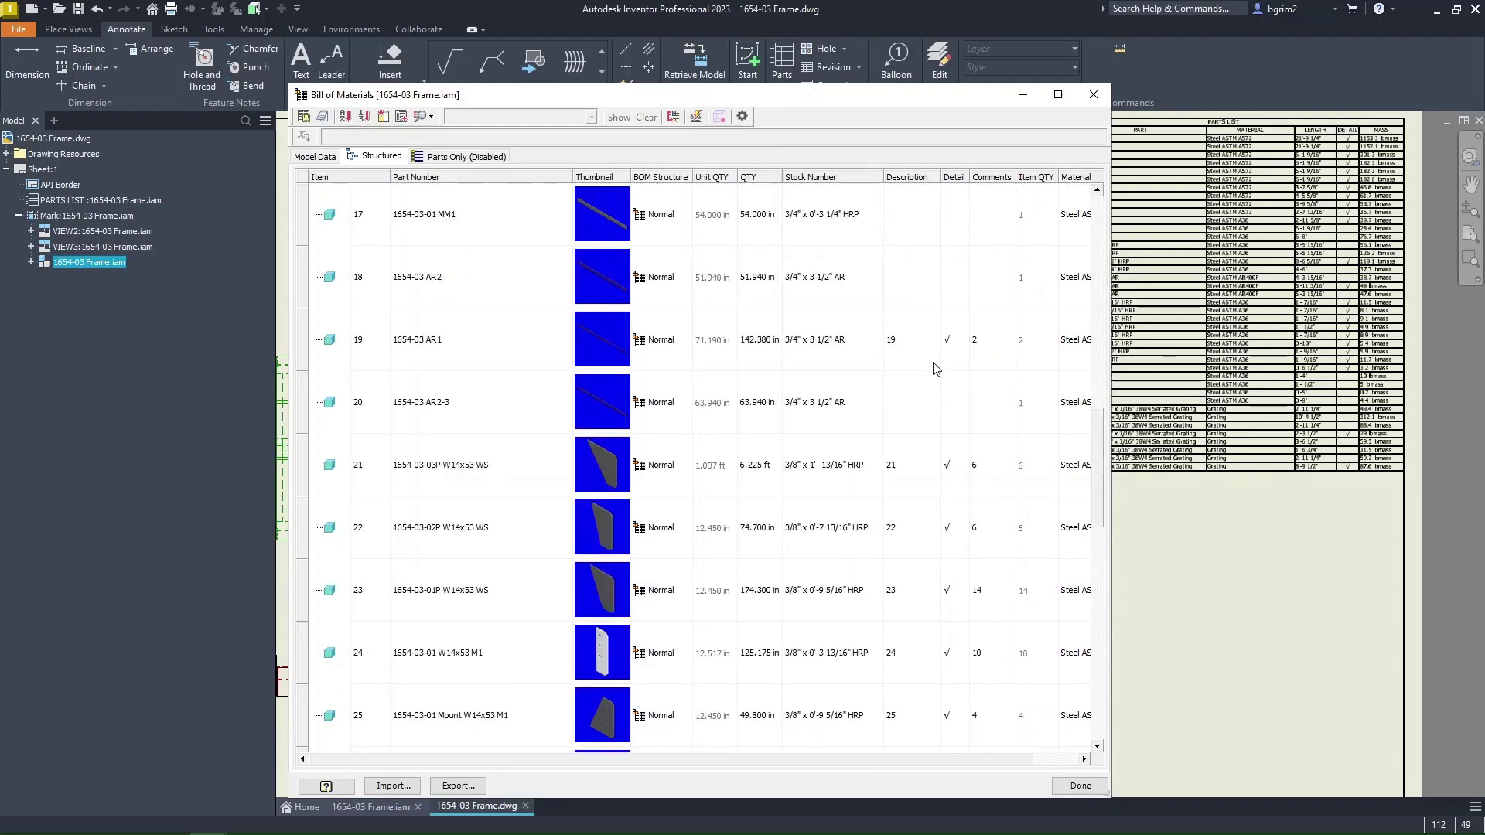
pyautogui.scroll(-3, 935, 375)
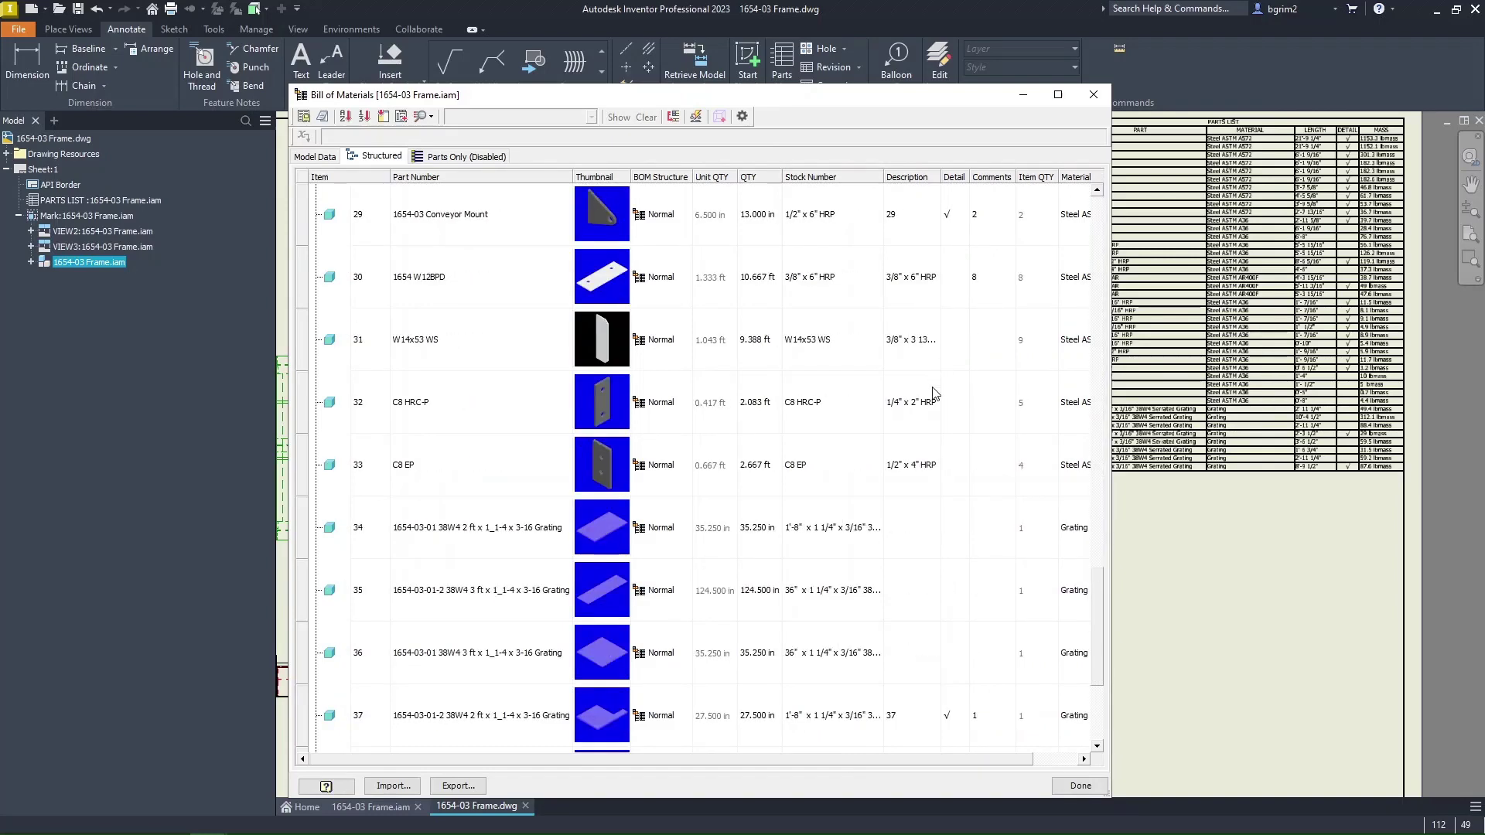
pyautogui.scroll(-2, 939, 406)
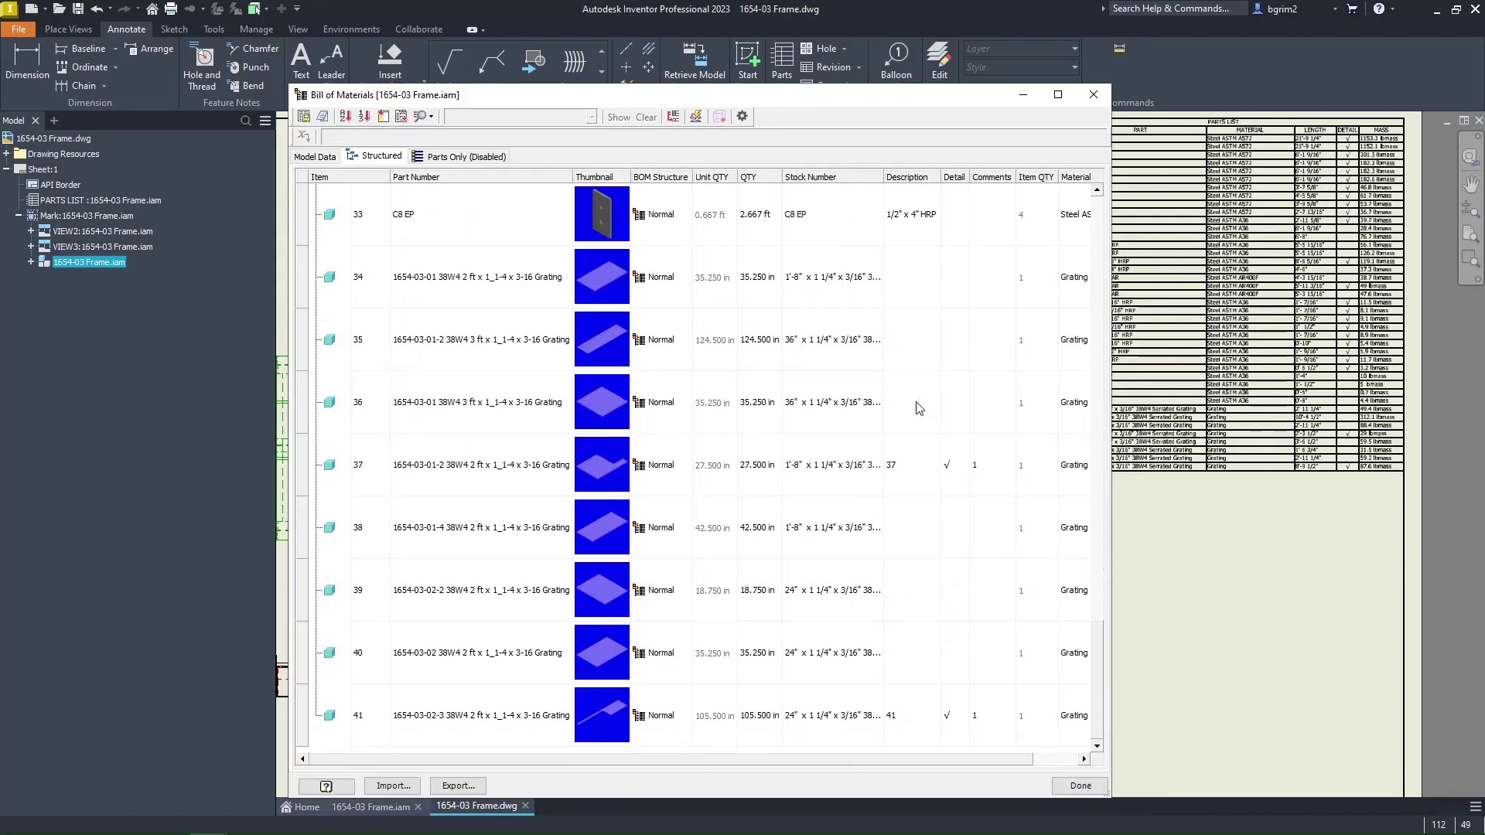
pyautogui.scroll(5, 922, 422)
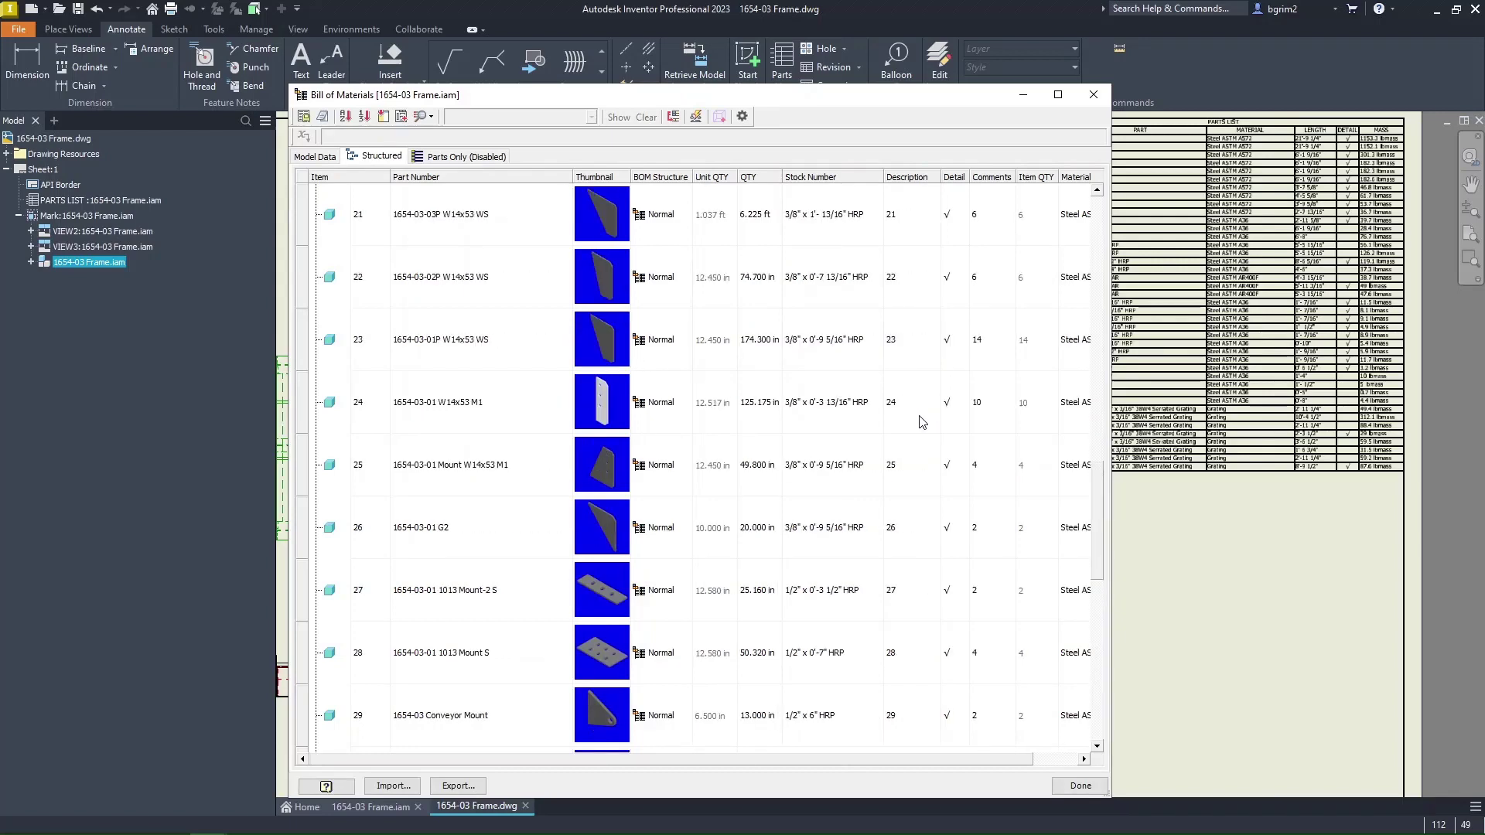
pyautogui.scroll(4, 921, 422)
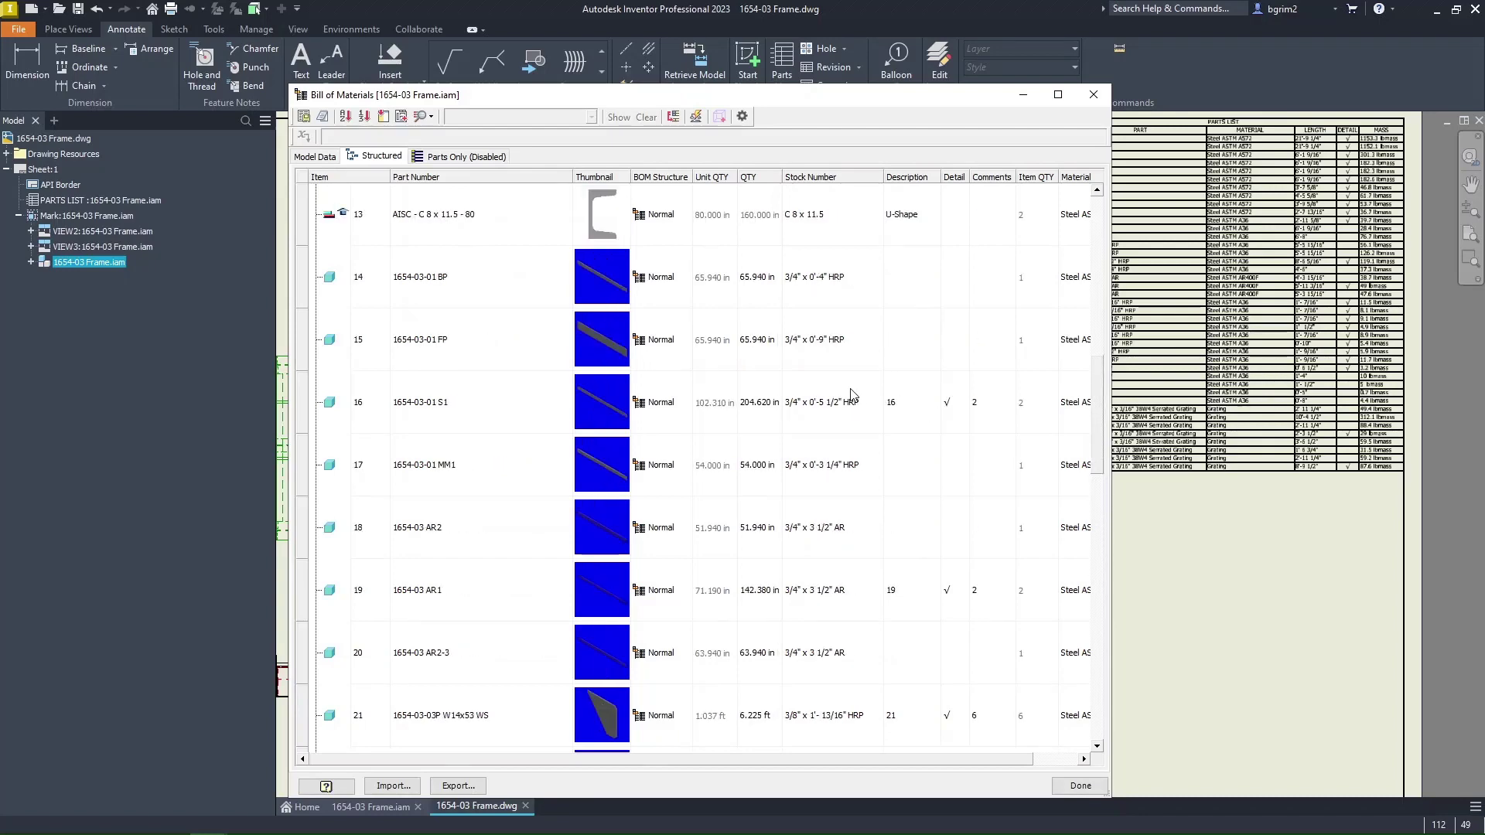
pyautogui.scroll(2, 943, 399)
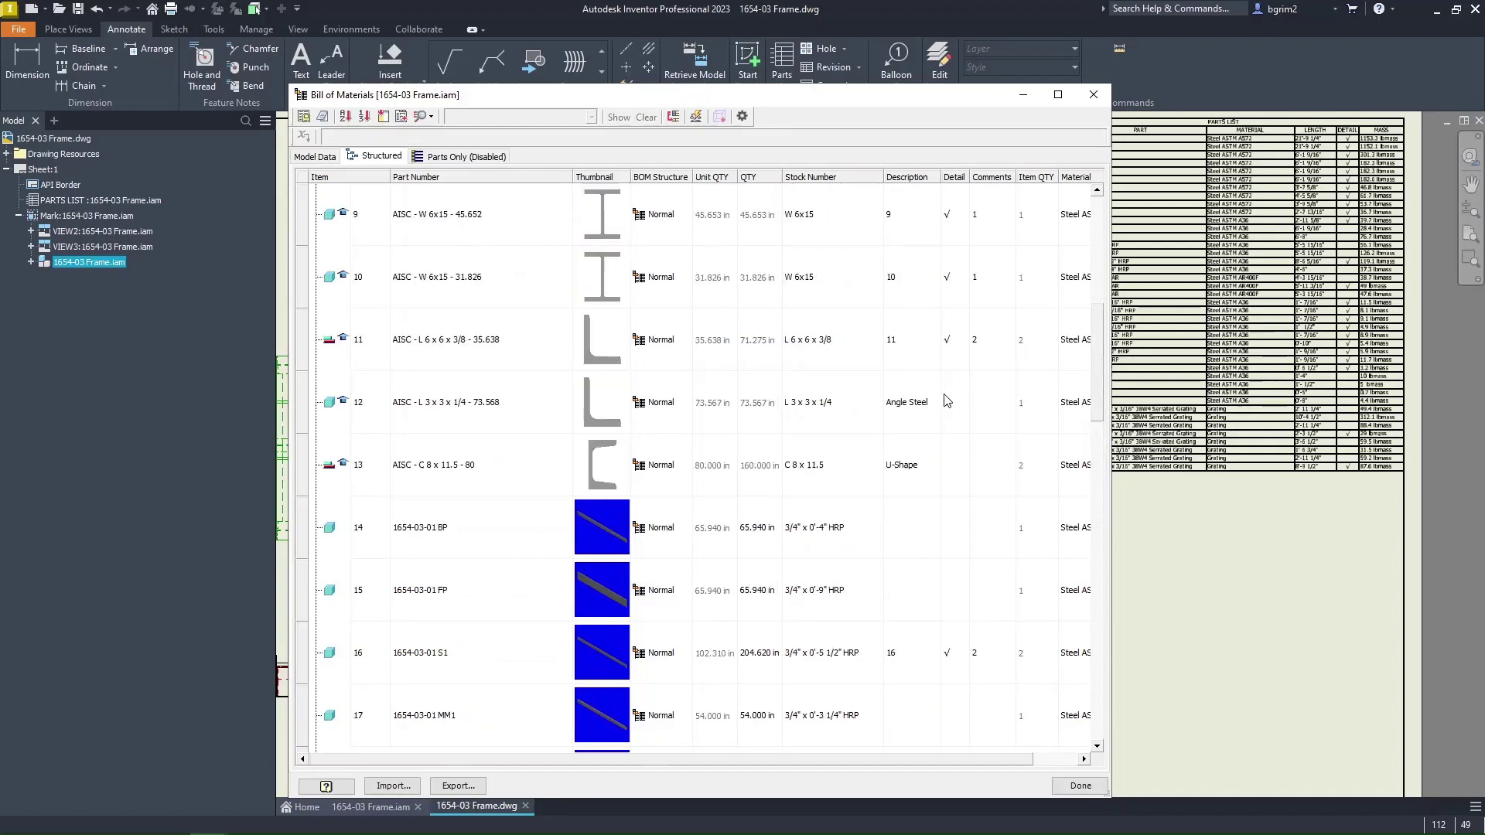
pyautogui.scroll(4, 947, 401)
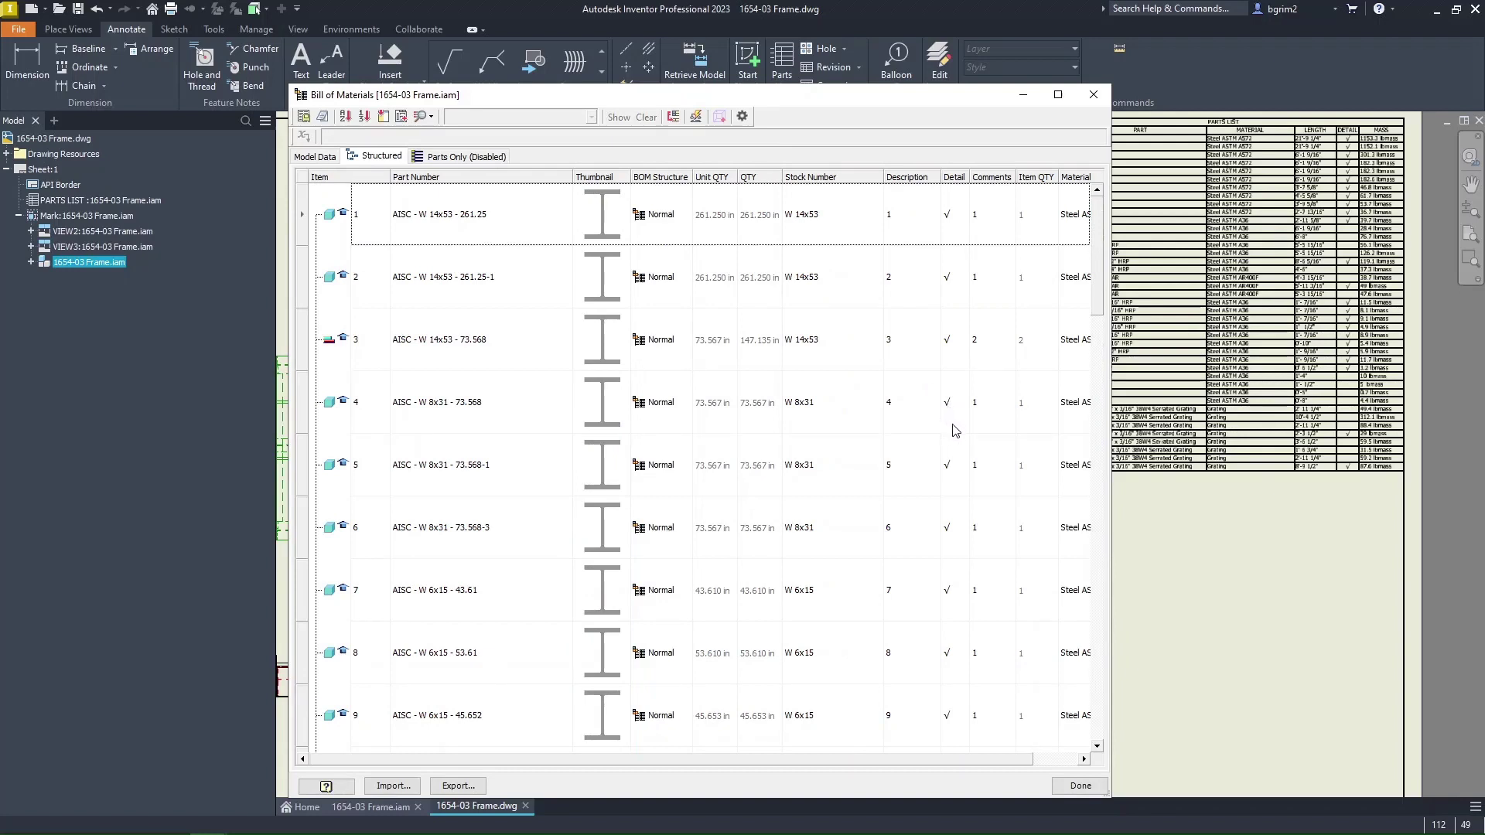
pyautogui.click(1081, 786)
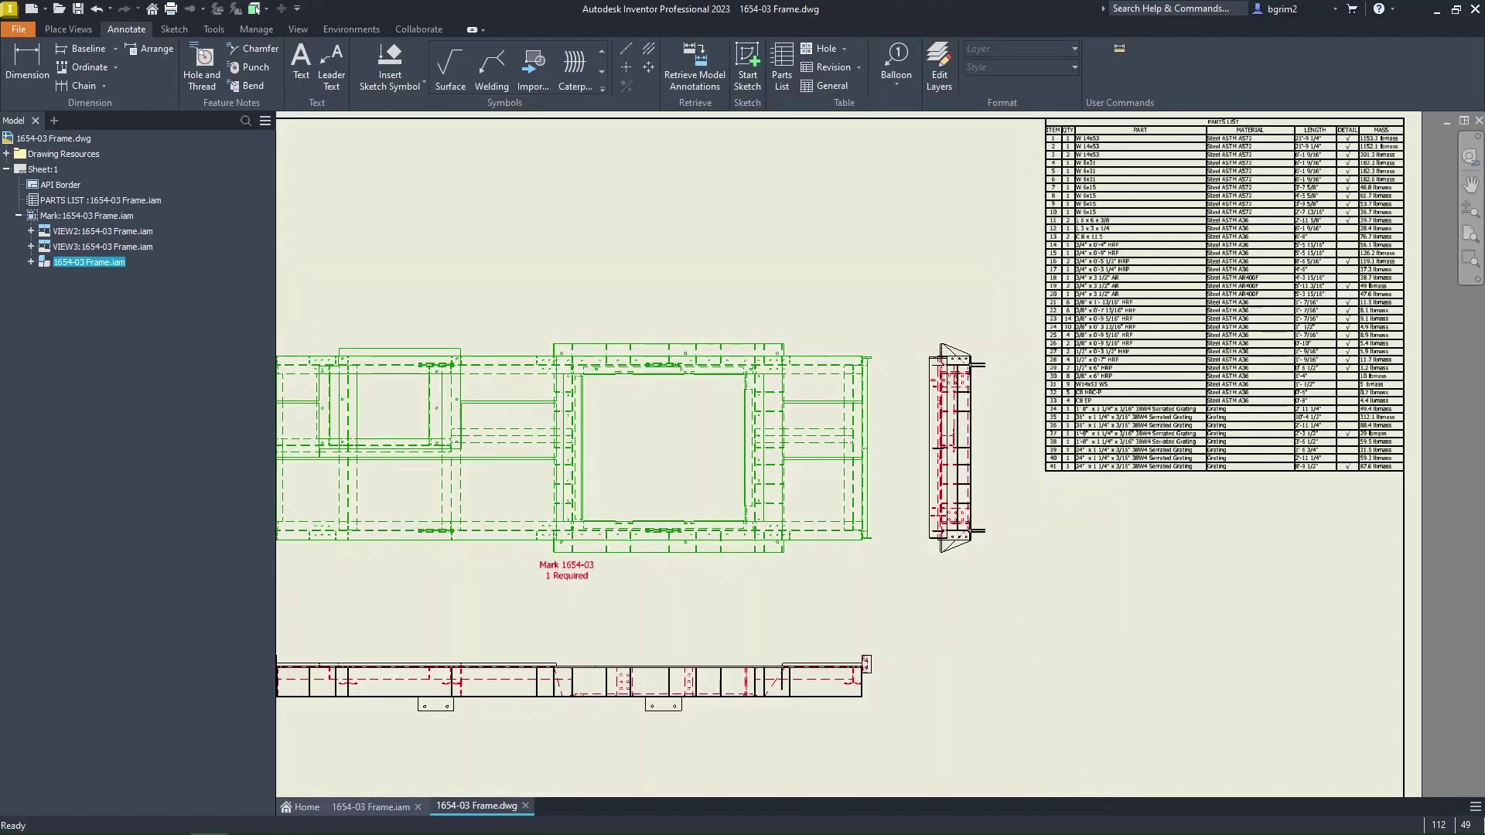